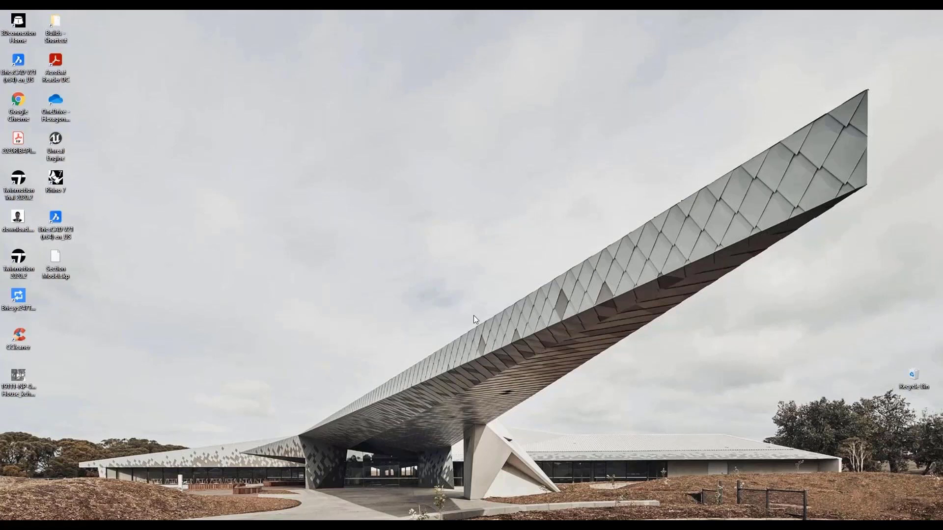
# Launch BricsCAD V21 and start it with the 2D Drafting profile
pyautogui.doubleClick(55, 219)
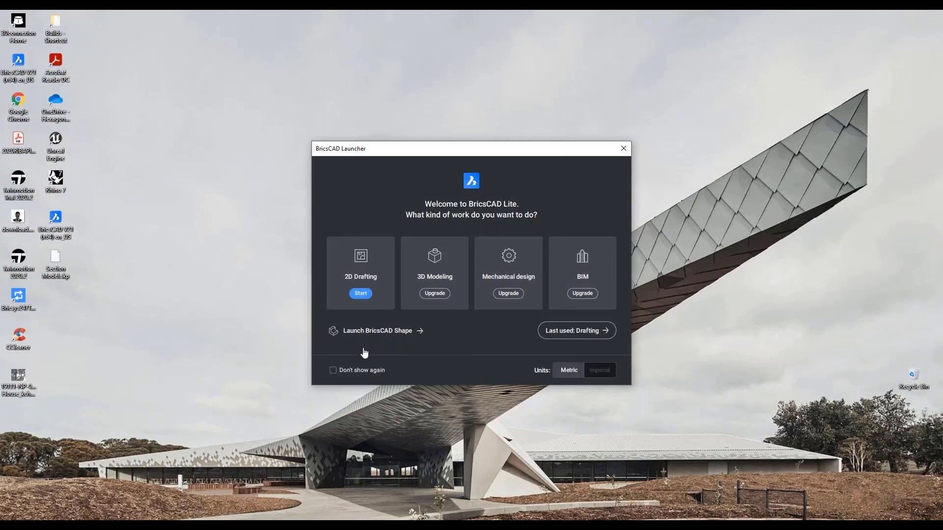
pyautogui.click(372, 280)
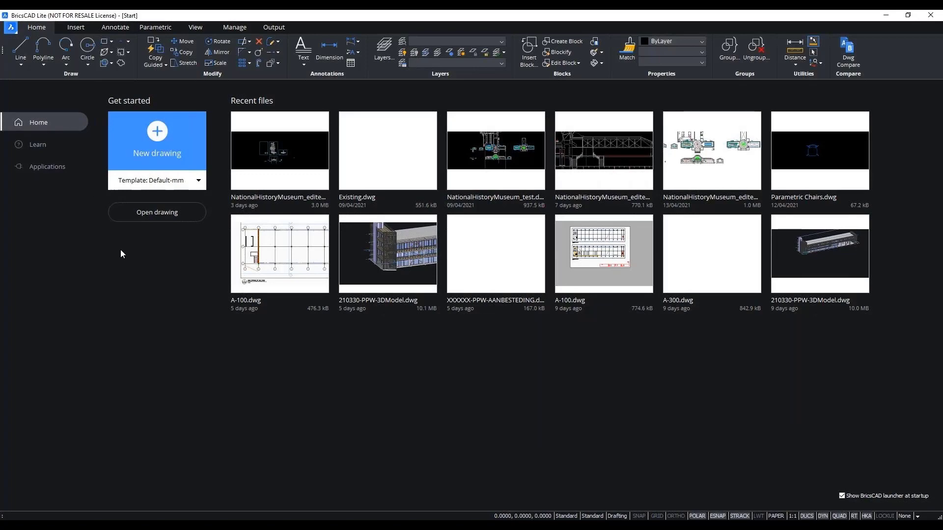
# Look through the ribbon's tool categories and the start page's Learn and Applications sections, ending back on its Home section
pyautogui.click(71, 28)
pyautogui.scroll(-4, 113, 29)
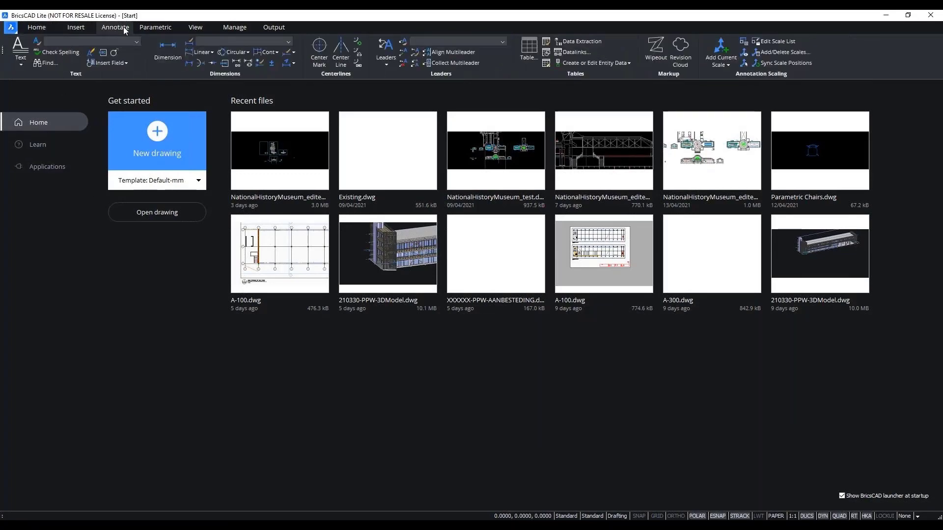
pyautogui.scroll(-1, 145, 31)
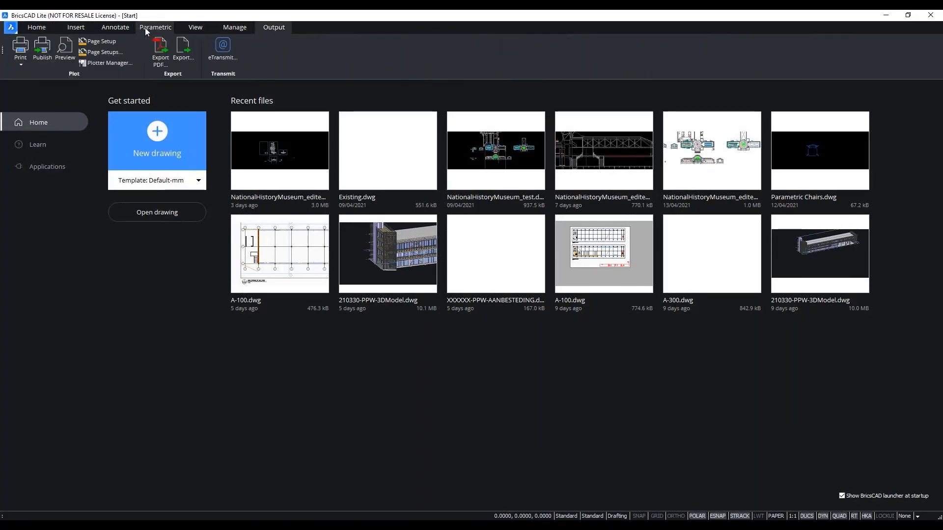
pyautogui.scroll(6, 146, 31)
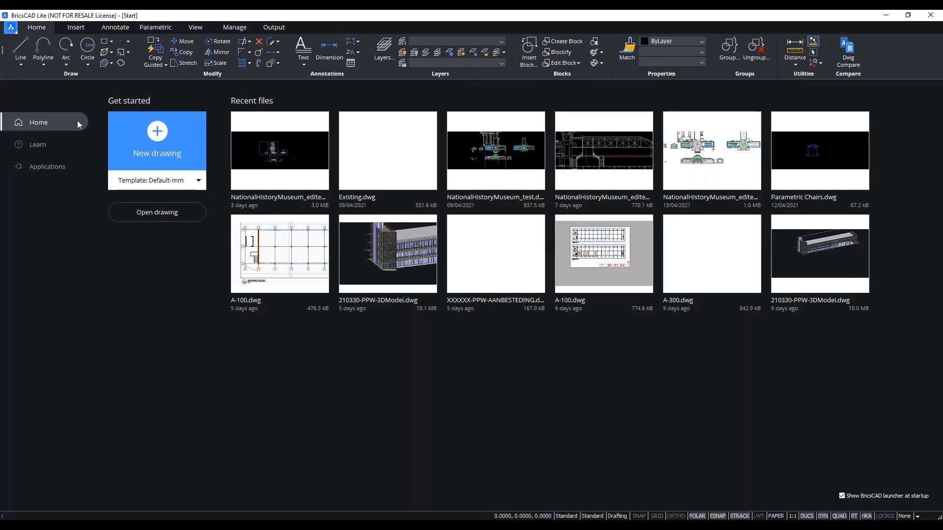
pyautogui.click(74, 153)
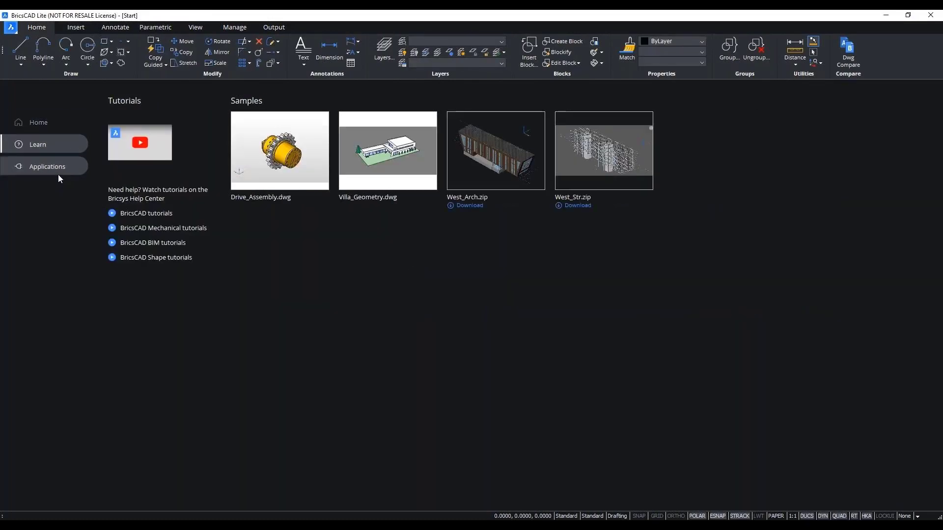
pyautogui.click(60, 168)
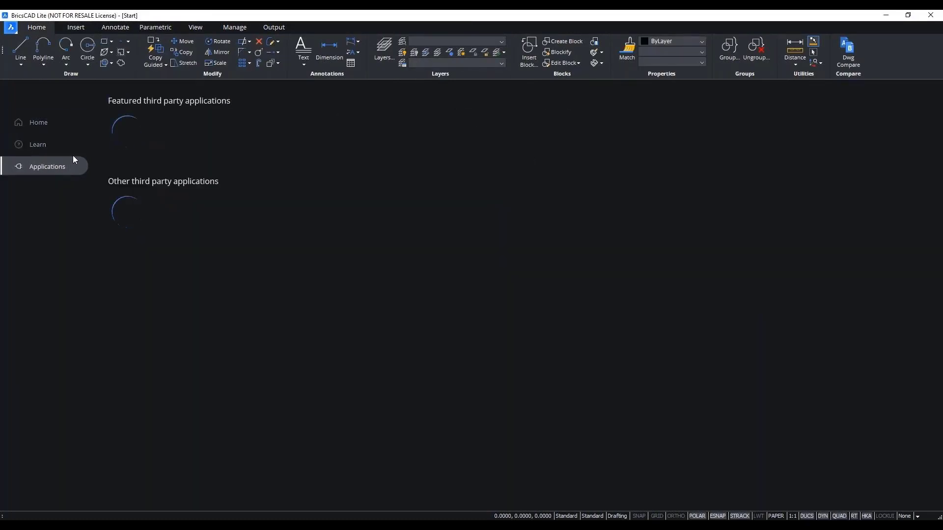
pyautogui.click(63, 123)
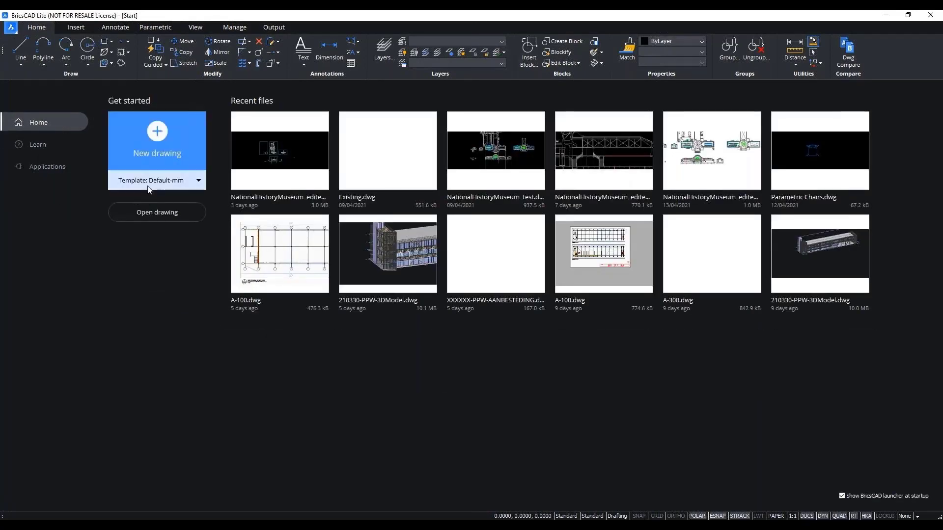
# Create a new drawing from the Default-mm template and look through the Tips, Properties and Layers panels, leaving them collapsed
pyautogui.click(157, 158)
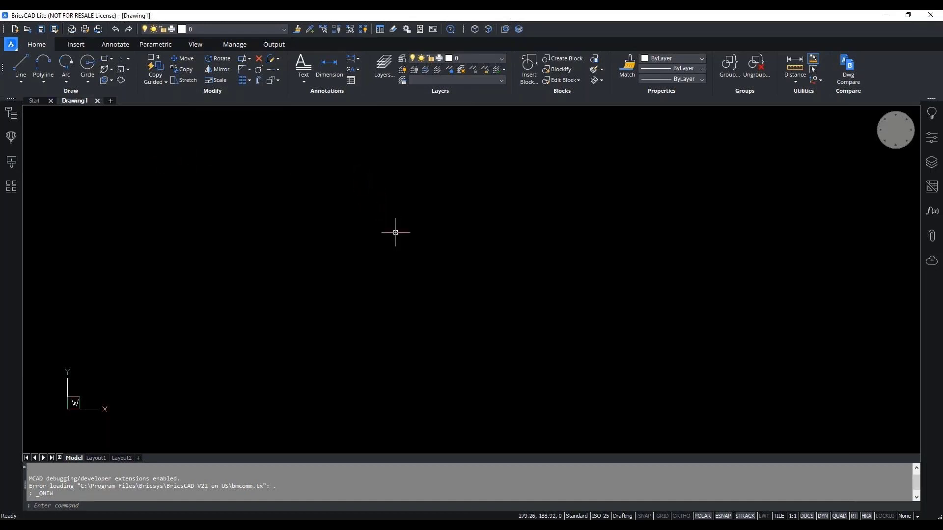
pyautogui.click(932, 115)
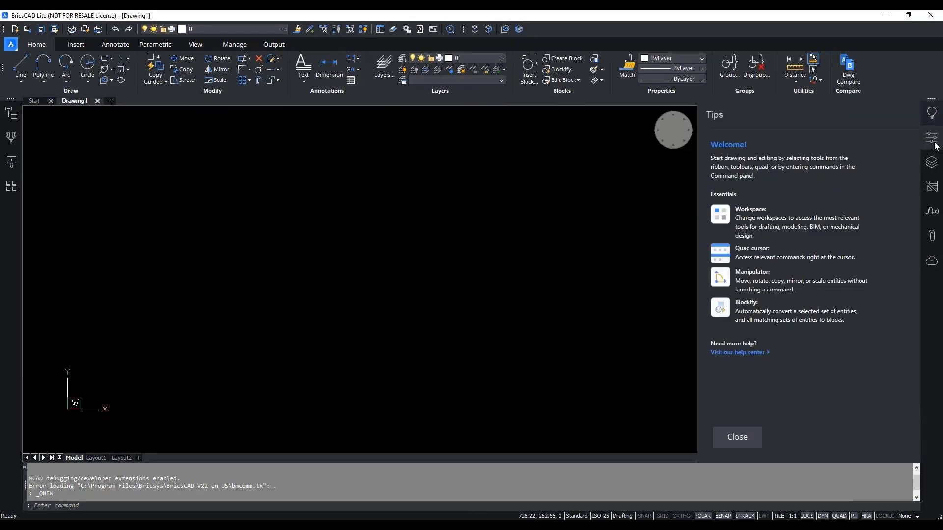
pyautogui.click(931, 138)
pyautogui.click(926, 171)
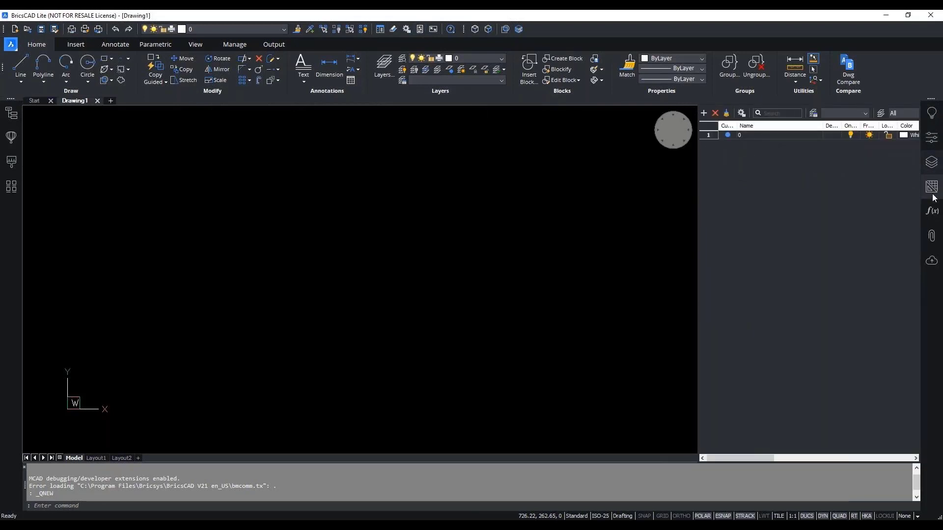
pyautogui.click(933, 118)
pyautogui.click(933, 119)
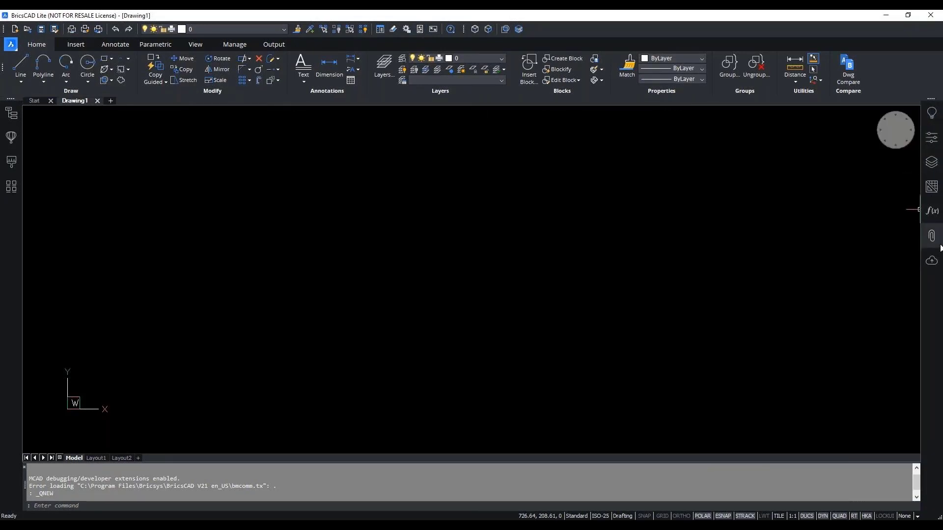
# Turn off the Tips panel for the current workspace
pyautogui.rightClick(936, 285)
pyautogui.moveTo(918, 291)
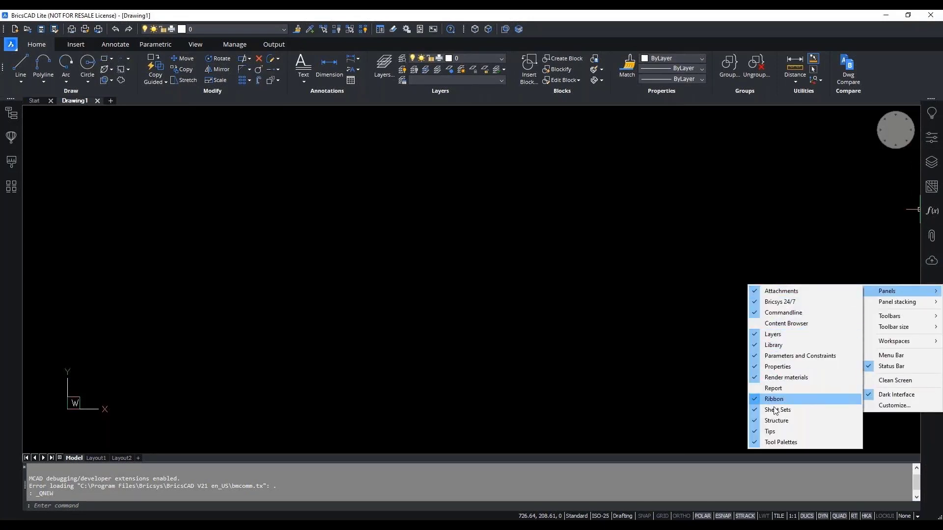
pyautogui.click(770, 432)
pyautogui.rightClick(929, 290)
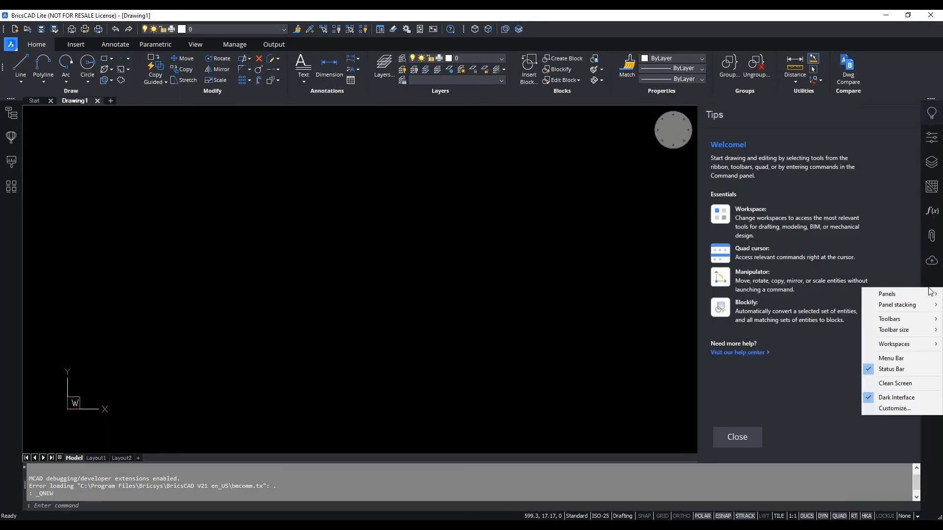
pyautogui.moveTo(926, 295)
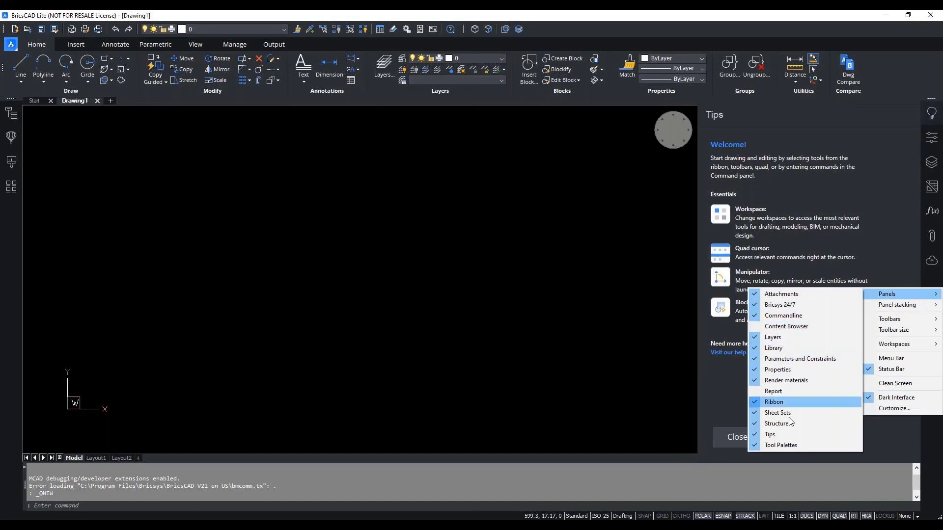
pyautogui.click(773, 423)
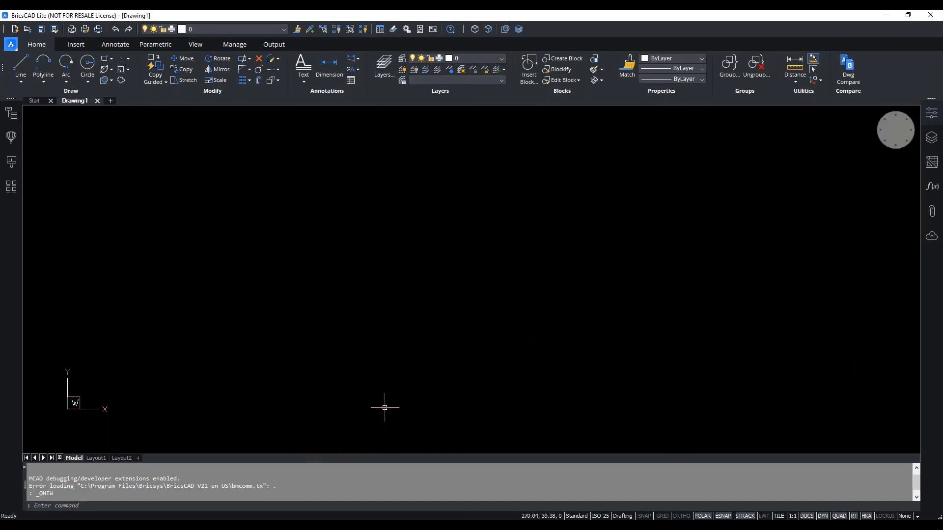
pyautogui.press('Escape')
pyautogui.press('Escape')
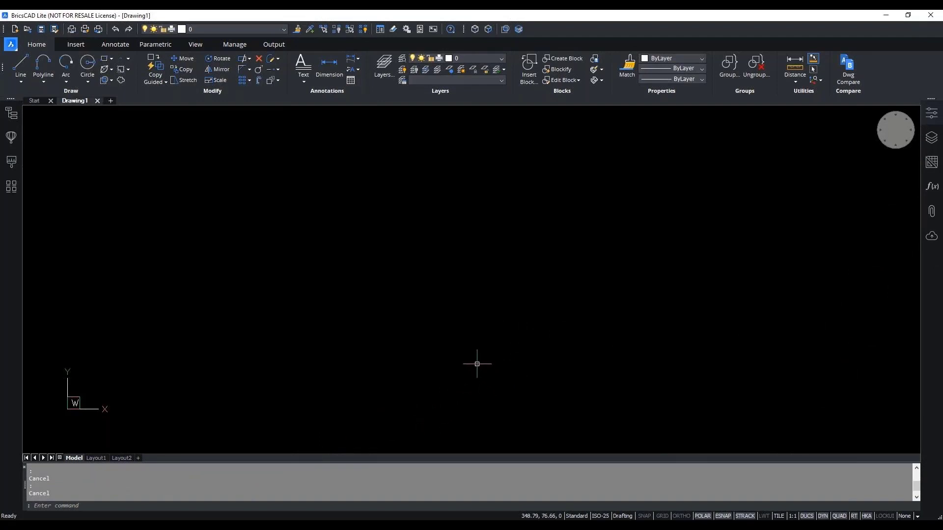
# Switch to the Drafting (toolbars) workspace and dismiss its Tips panel
pyautogui.click(622, 516)
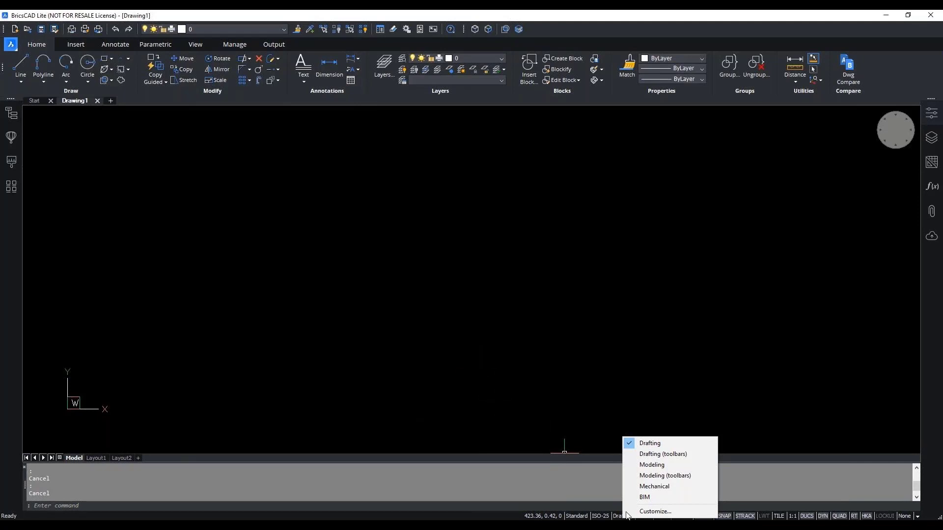
pyautogui.click(642, 454)
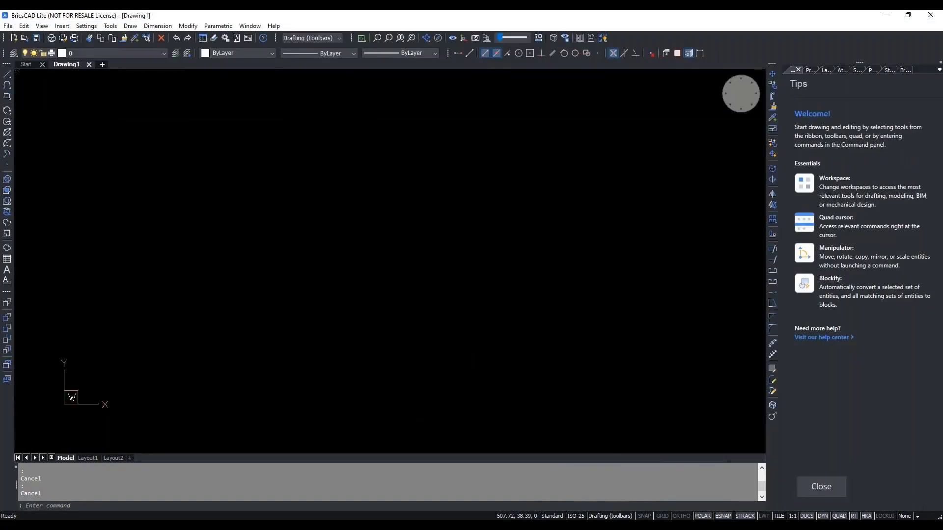
pyautogui.click(820, 486)
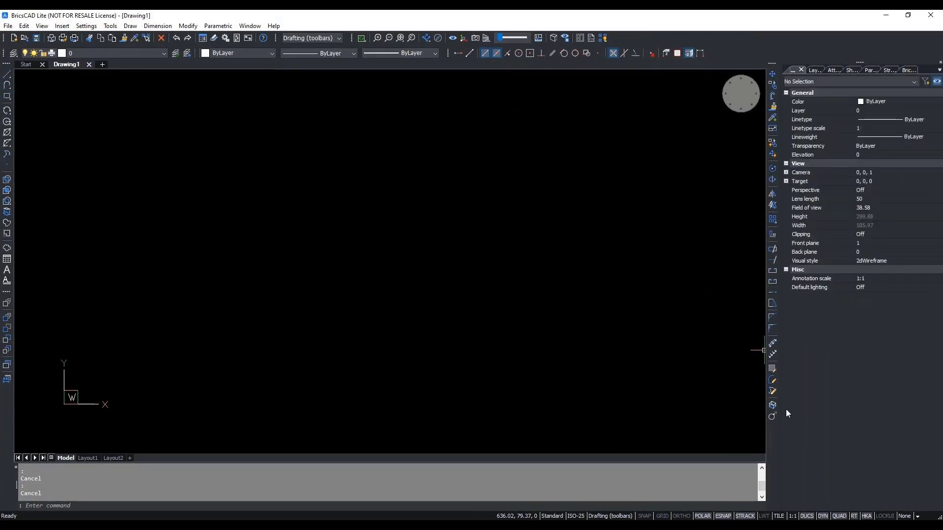
# View the Layers and Properties panels and close the docked panel group
pyautogui.click(811, 70)
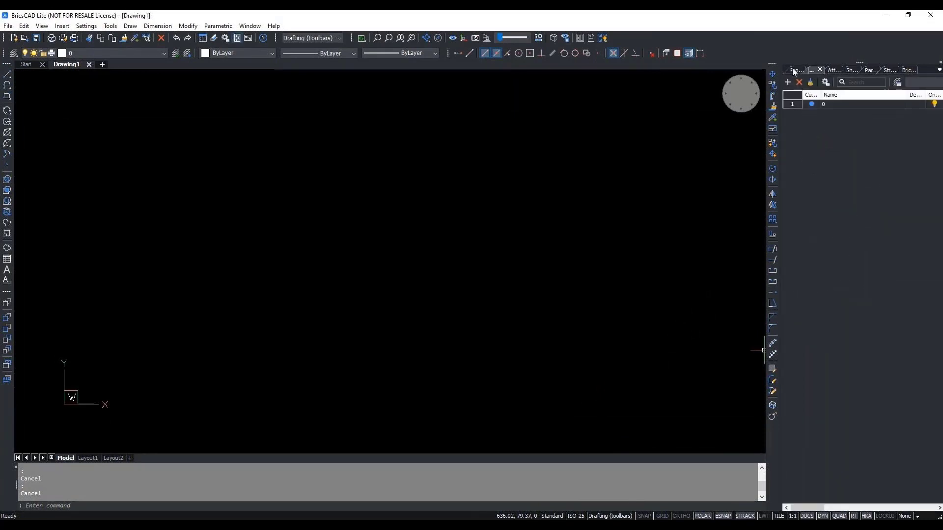
pyautogui.click(794, 71)
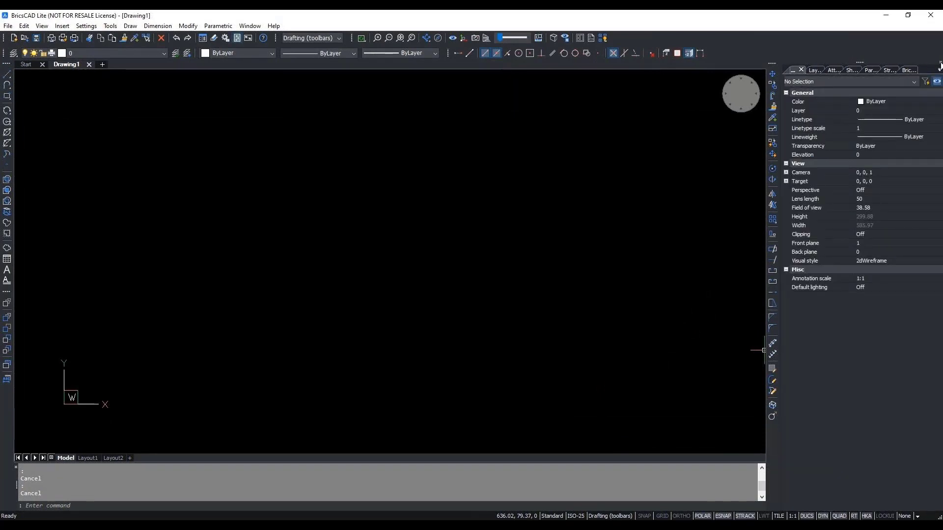
pyautogui.click(940, 64)
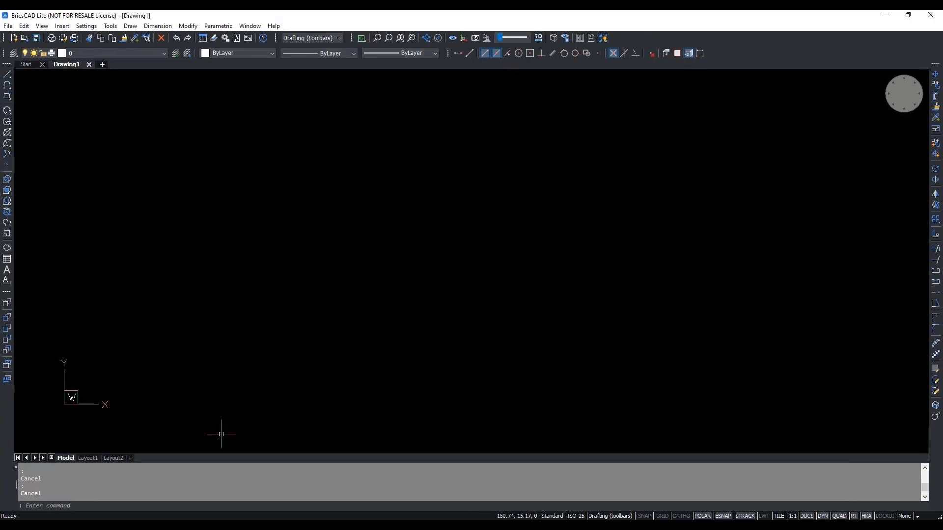
# Hide the command line with the COMMANDLINEHIDE command
pyautogui.write('COMM')
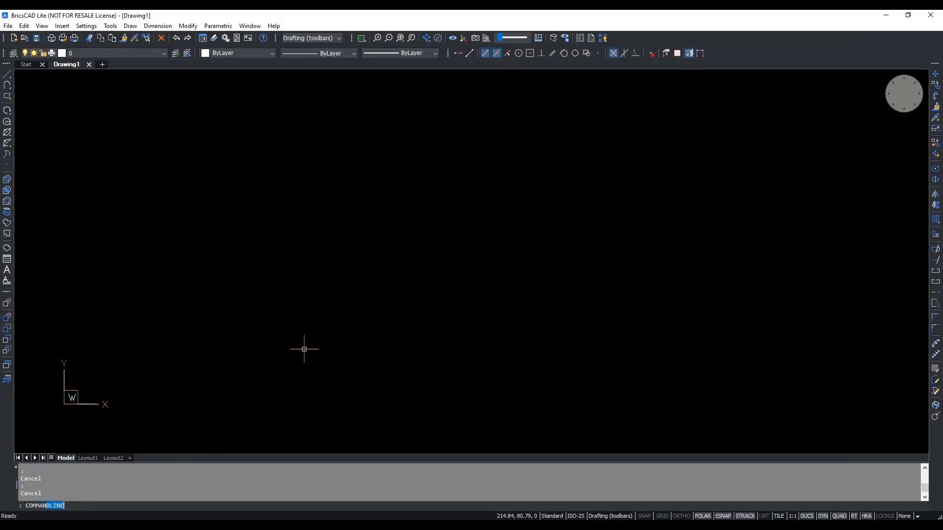
pyautogui.write('AN')
pyautogui.press('Down')
pyautogui.write('#')
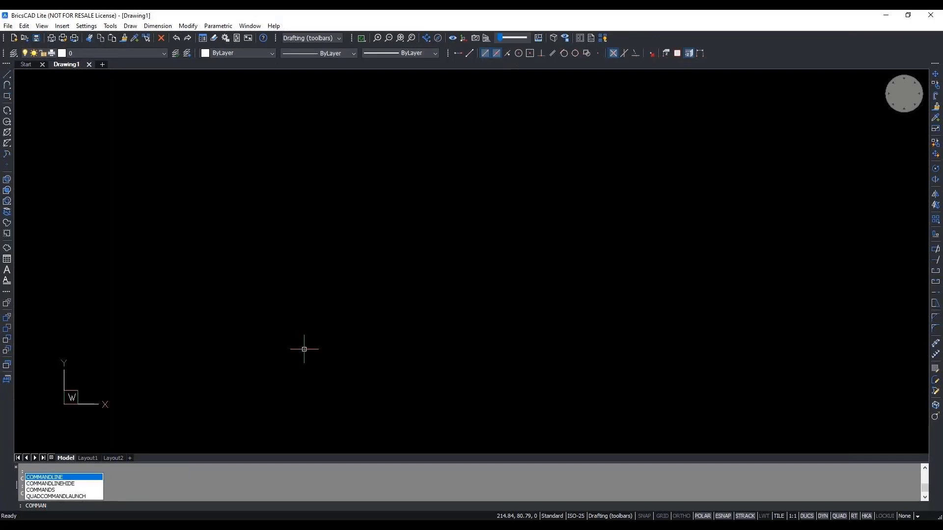
pyautogui.press('Down')
pyautogui.press('Return')
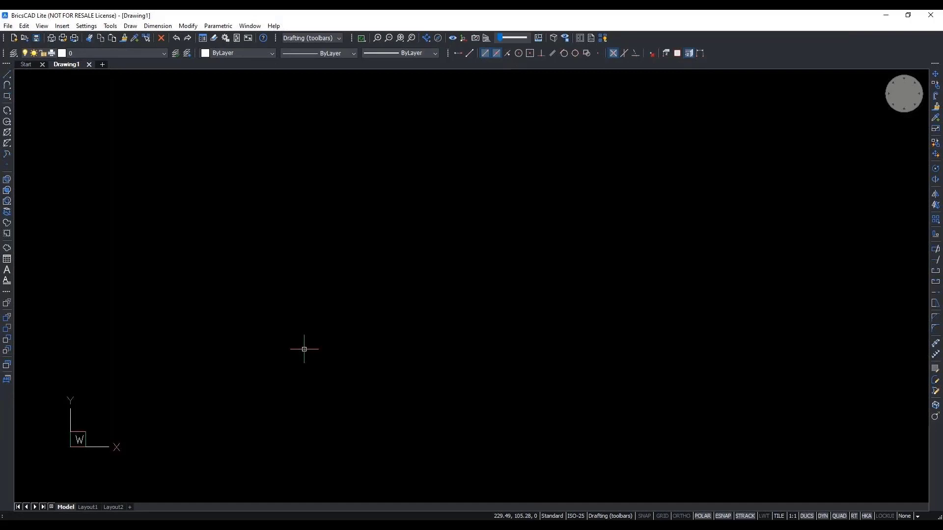
# Bring back the hidden command line with the COMMANDLINE command
pyautogui.press('Escape')
pyautogui.press('Escape')
pyautogui.press('Escape')
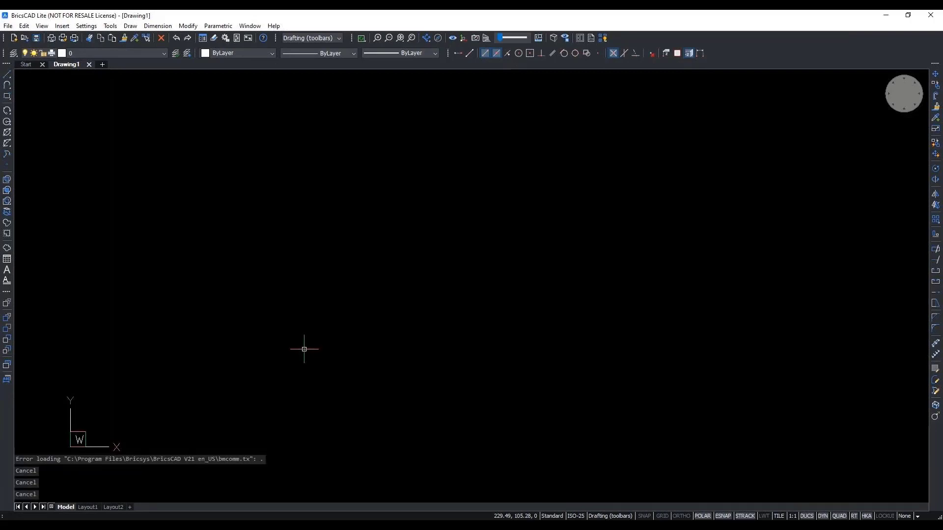
pyautogui.write('COMMANDLINE')
pyautogui.press('Return')
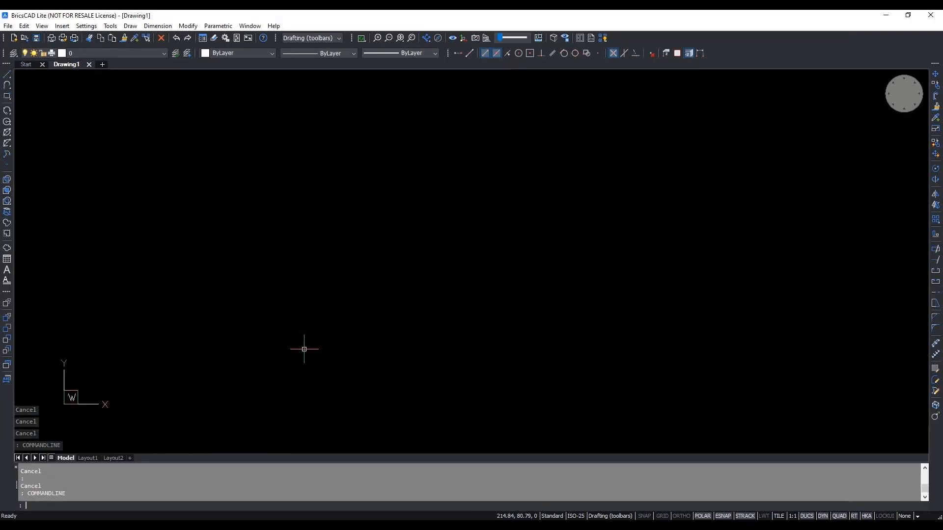
# Set the toolbar size to Large icons and close the Tips and Attachments panels
pyautogui.rightClick(939, 431)
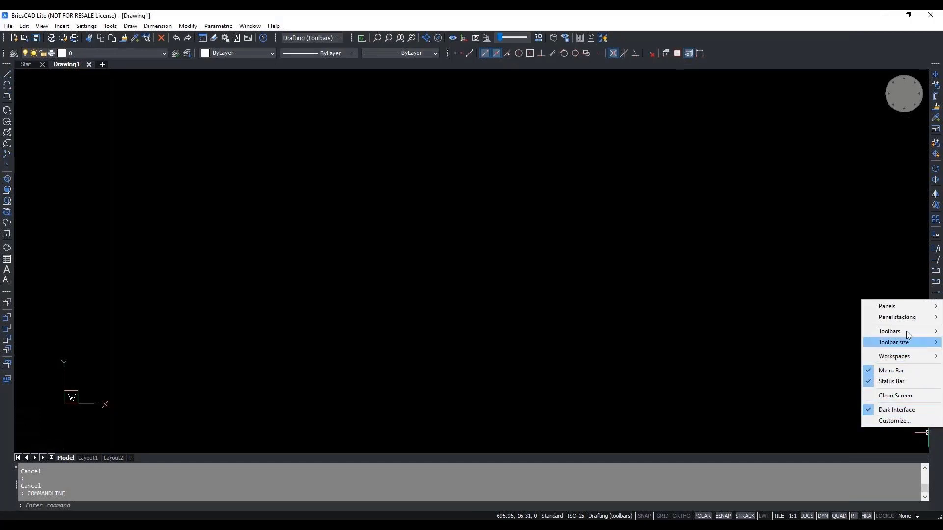
pyautogui.moveTo(909, 306)
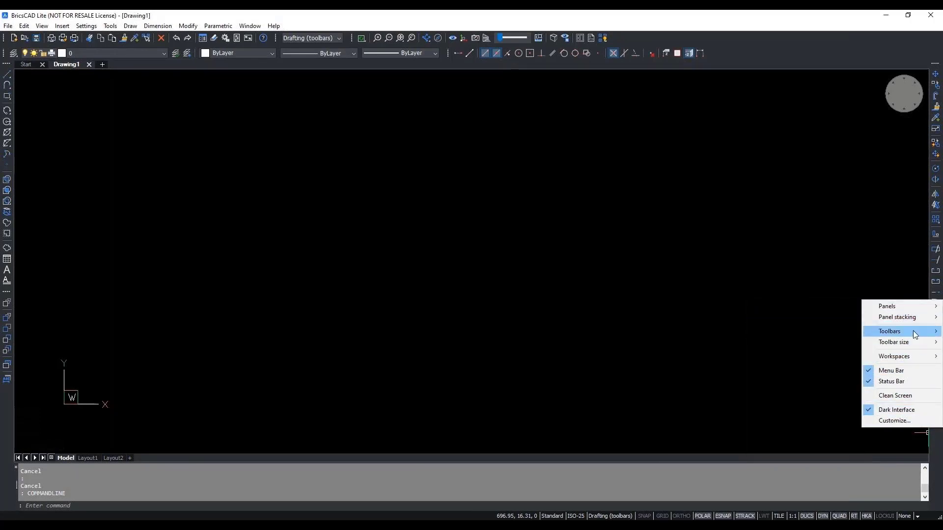
pyautogui.moveTo(914, 334)
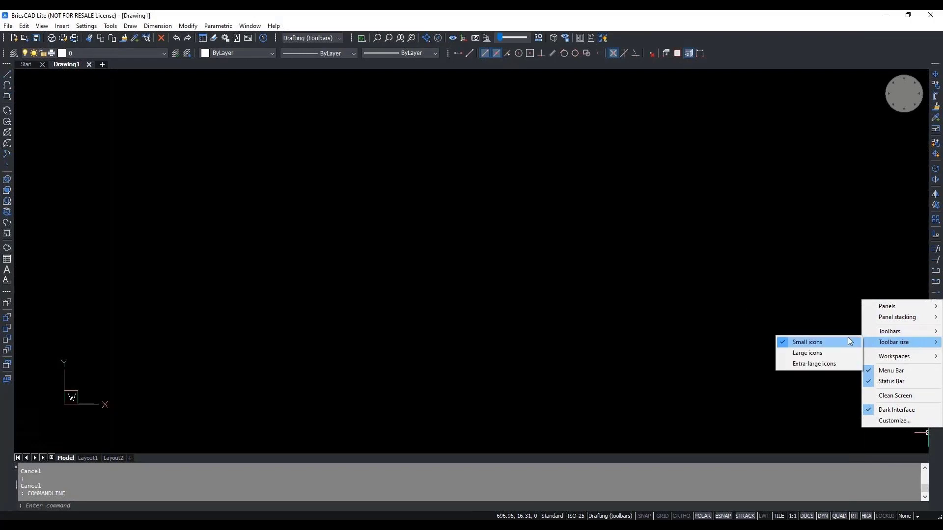
pyautogui.click(829, 356)
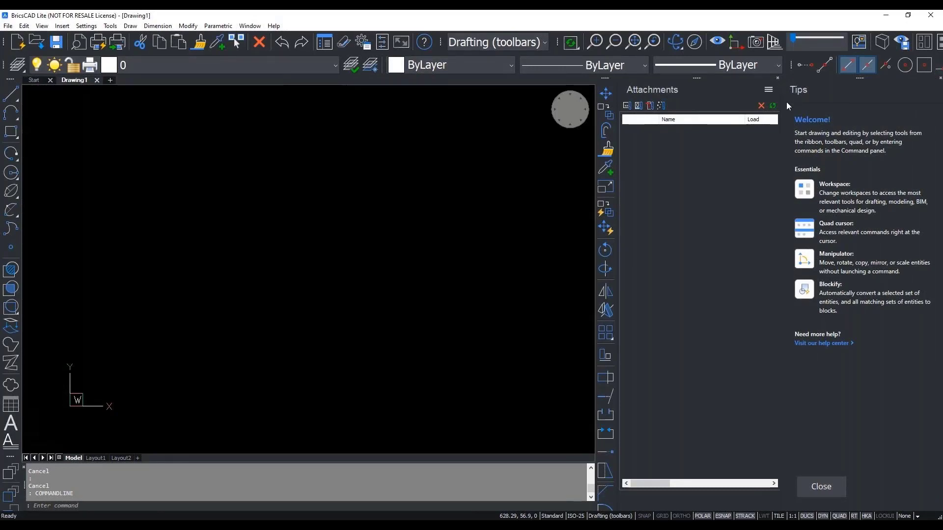
pyautogui.click(832, 487)
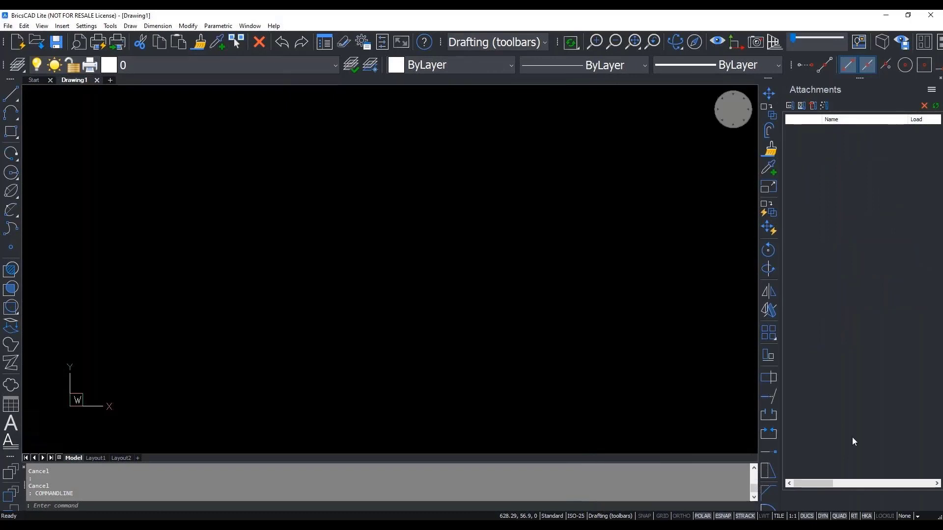
pyautogui.click(939, 78)
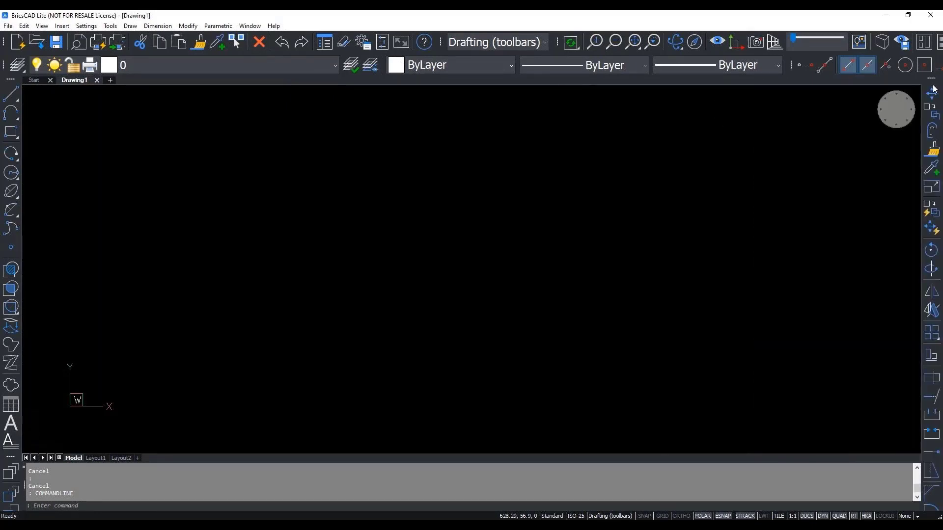
# Turn on the Clean Screen display to hide the toolbars around the drawing area
pyautogui.rightClick(938, 392)
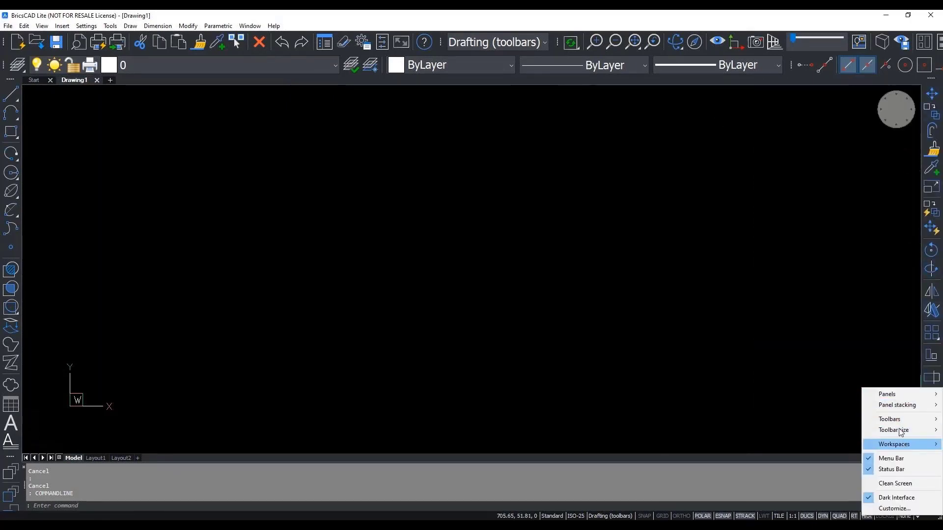
pyautogui.moveTo(901, 421)
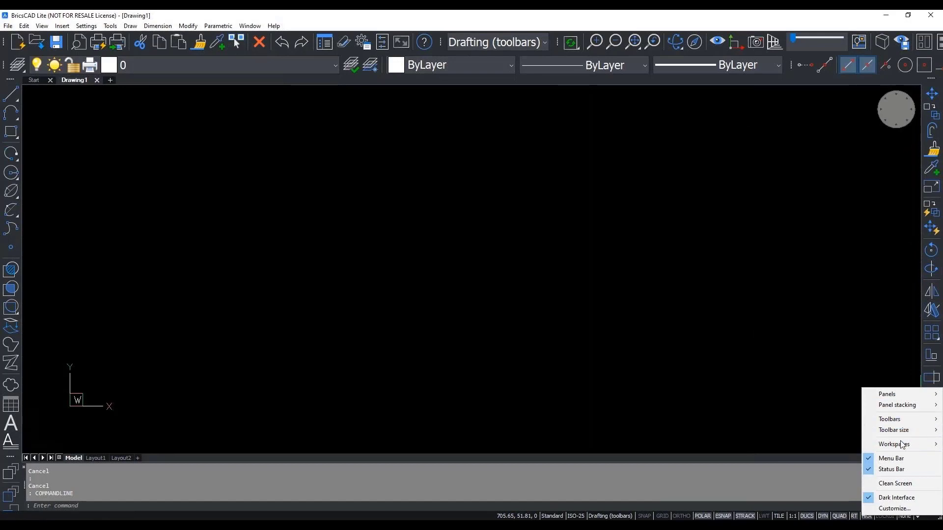
pyautogui.click(894, 483)
# Restore the full interface with the CLEANSCREENOFF command
pyautogui.press('Escape')
pyautogui.press('Escape')
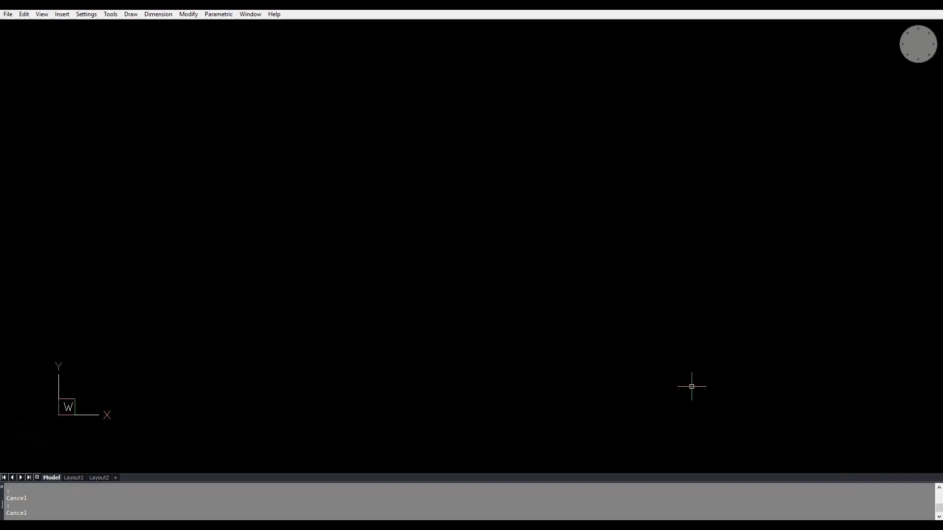
pyautogui.write('cleanscreenoff')
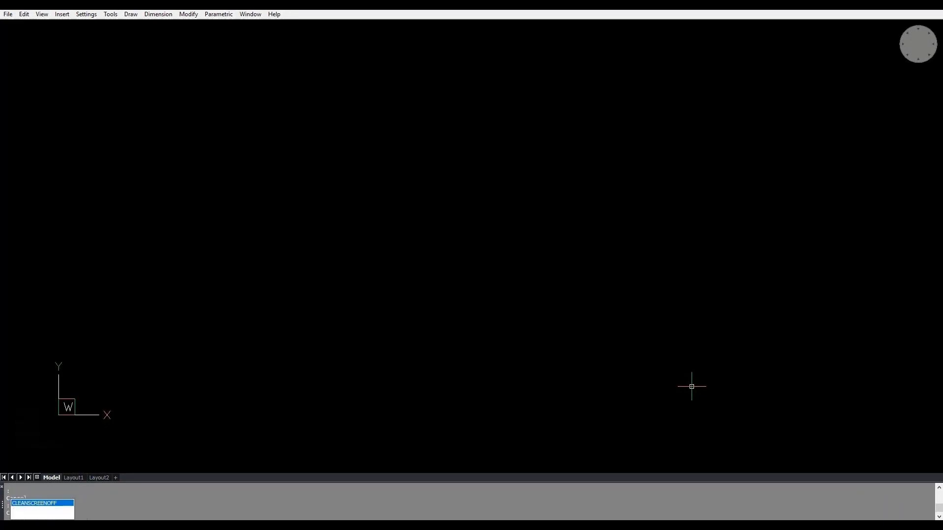
pyautogui.press('Return')
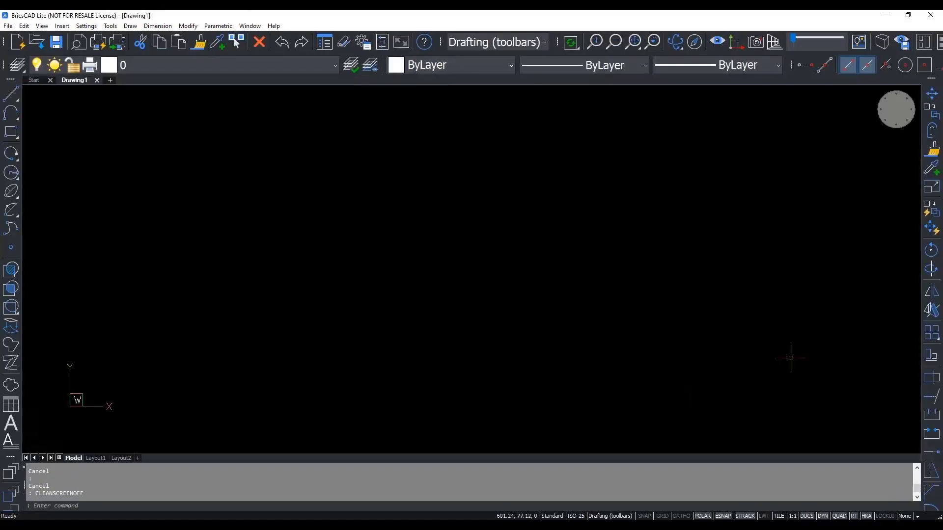
# Turn off the dark interface and set the toolbar size to small icons
pyautogui.rightClick(931, 356)
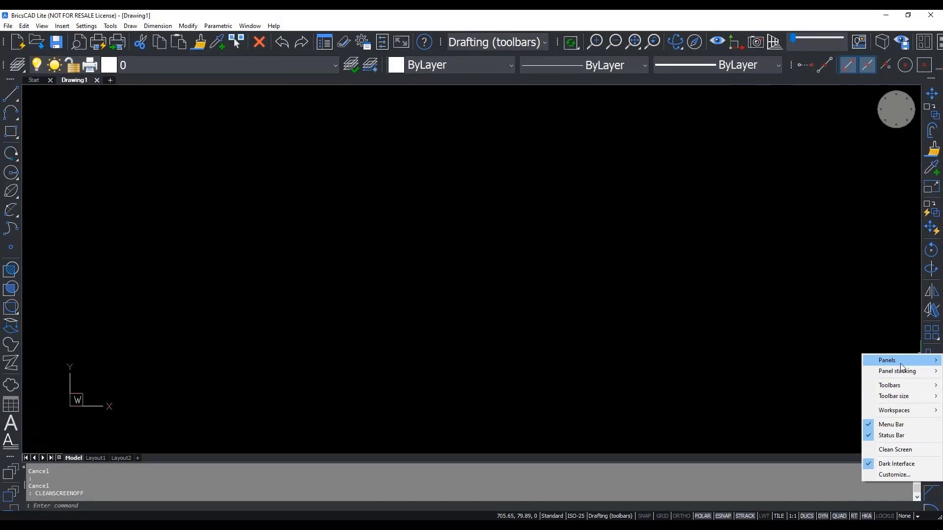
pyautogui.click(906, 464)
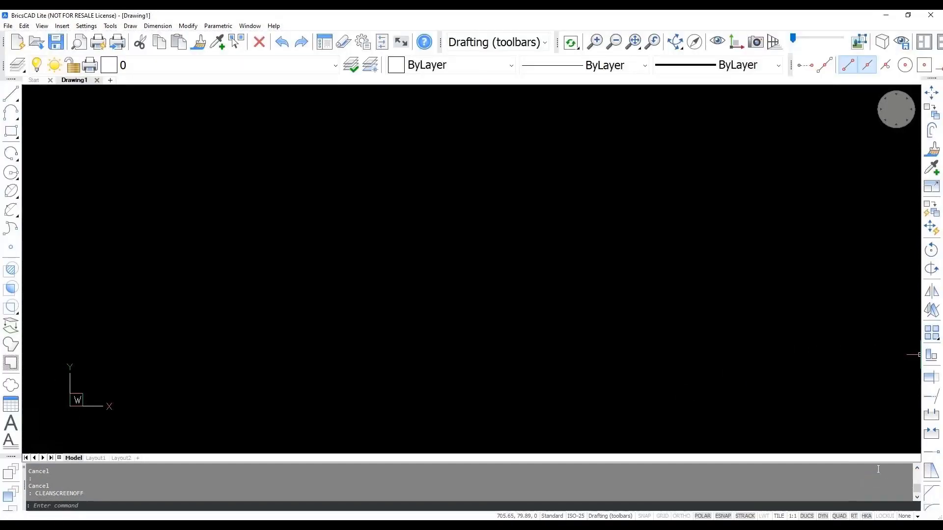
pyautogui.rightClick(932, 390)
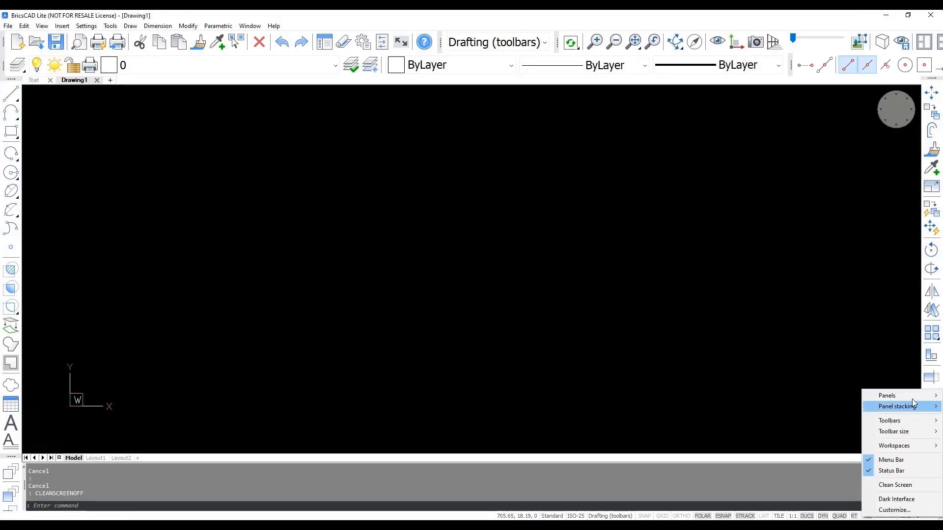
pyautogui.press('Escape')
pyautogui.rightClick(604, 515)
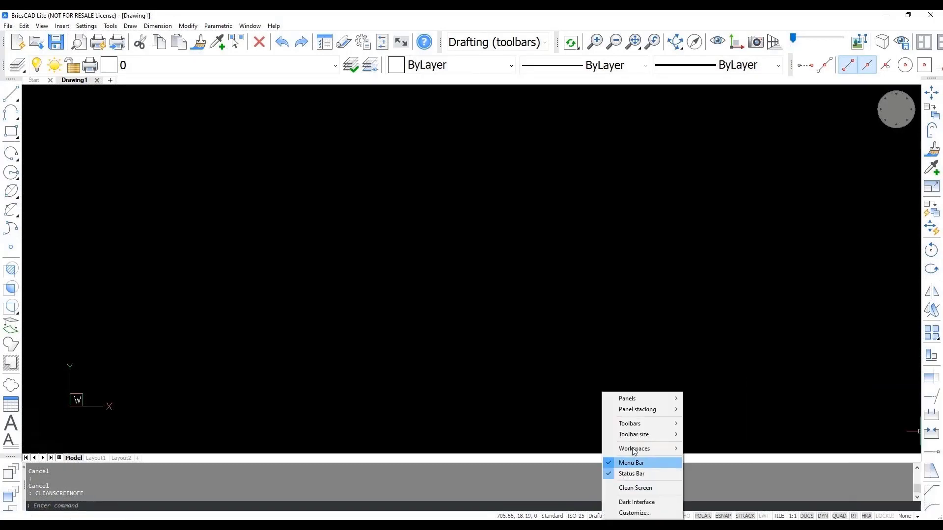
pyautogui.click(698, 435)
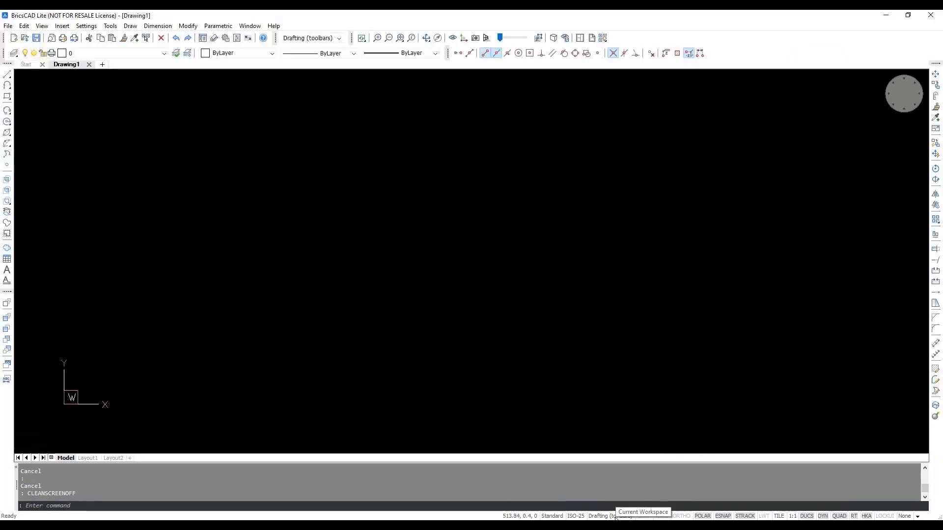
# Switch to the Drafting workspace with the ribbon and turn the dark interface on
pyautogui.click(616, 517)
pyautogui.click(646, 441)
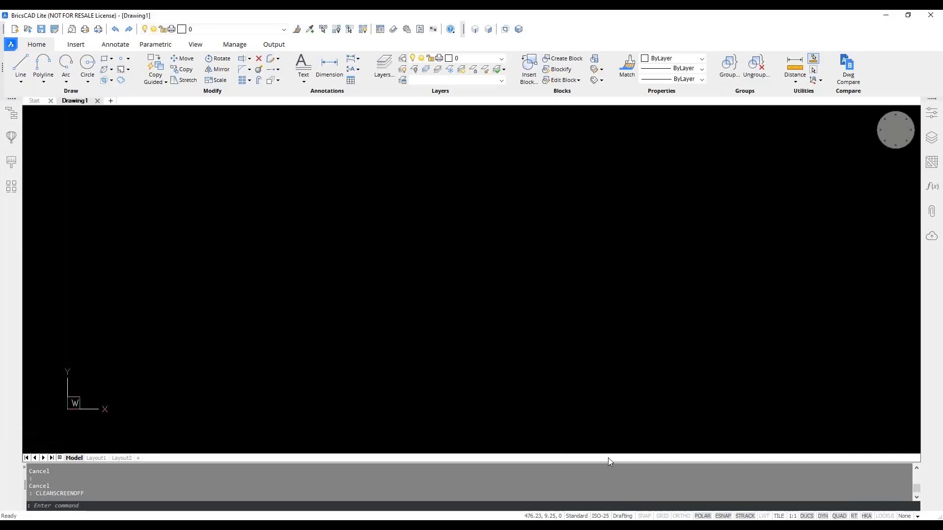
pyautogui.rightClick(935, 369)
pyautogui.click(909, 480)
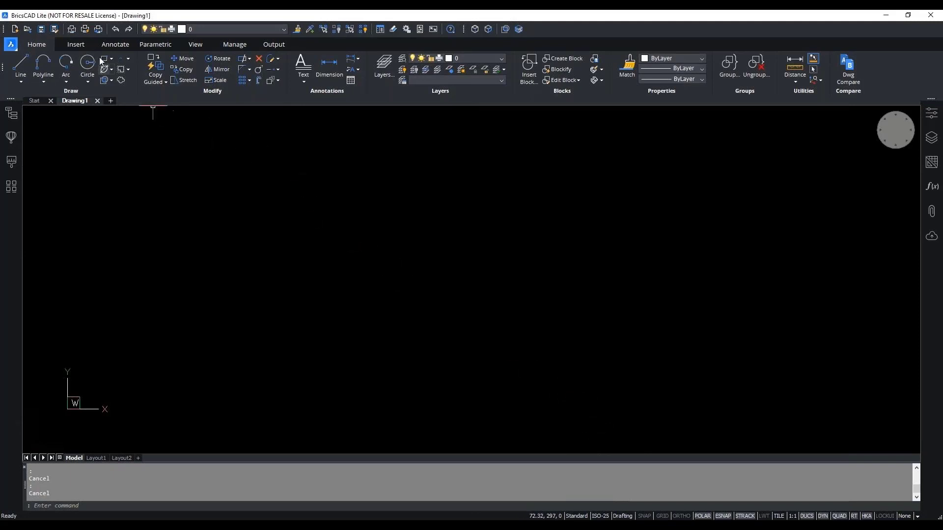
# Look through the ribbon's tool groups, from Insert through Parametric to Manage
pyautogui.scroll(-3, 71, 45)
pyautogui.scroll(3, 81, 38)
pyautogui.click(84, 47)
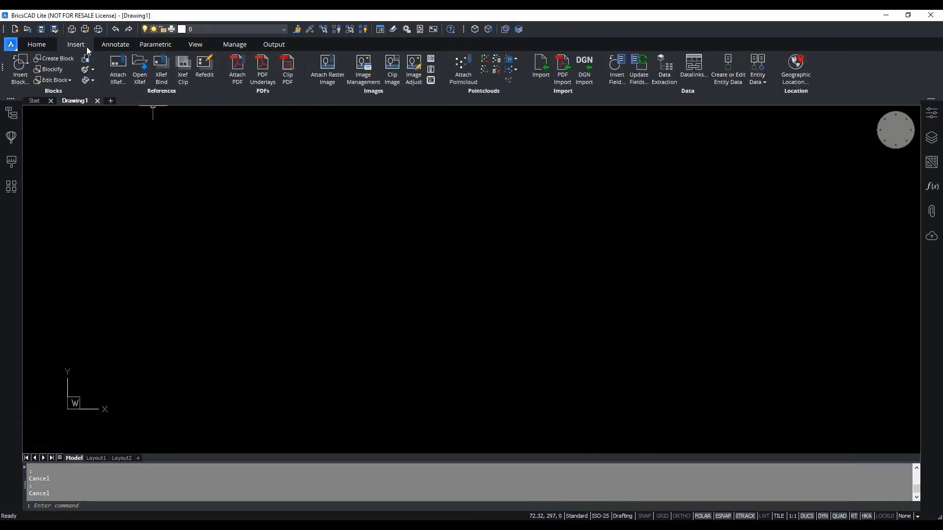
pyautogui.scroll(-2, 86, 46)
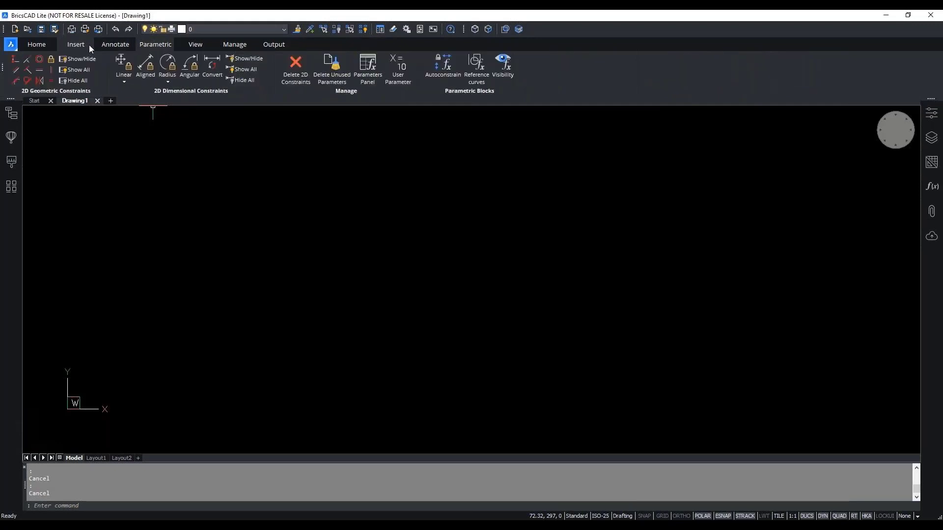
pyautogui.scroll(-1, 89, 45)
pyautogui.scroll(-1, 89, 46)
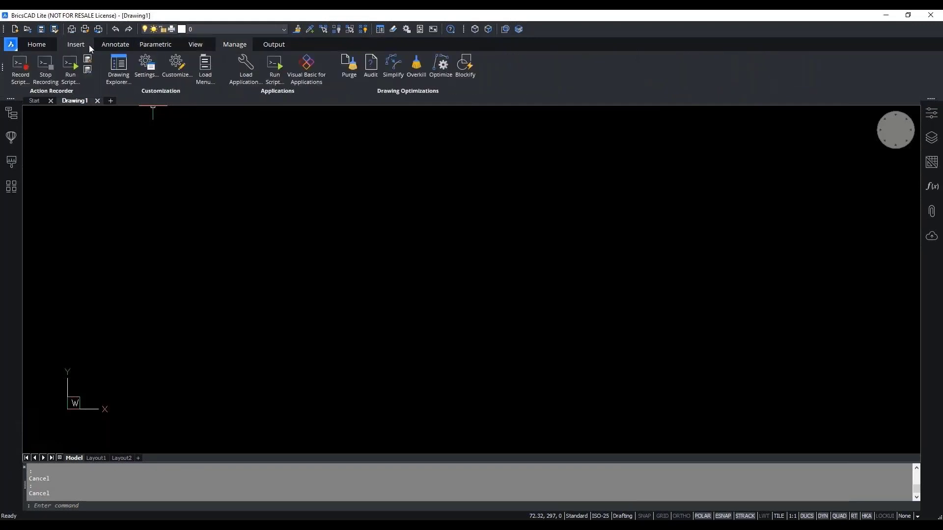
# Open the Customize dialog and view the Drafting workspace's menus and the list of command aliases
pyautogui.click(177, 74)
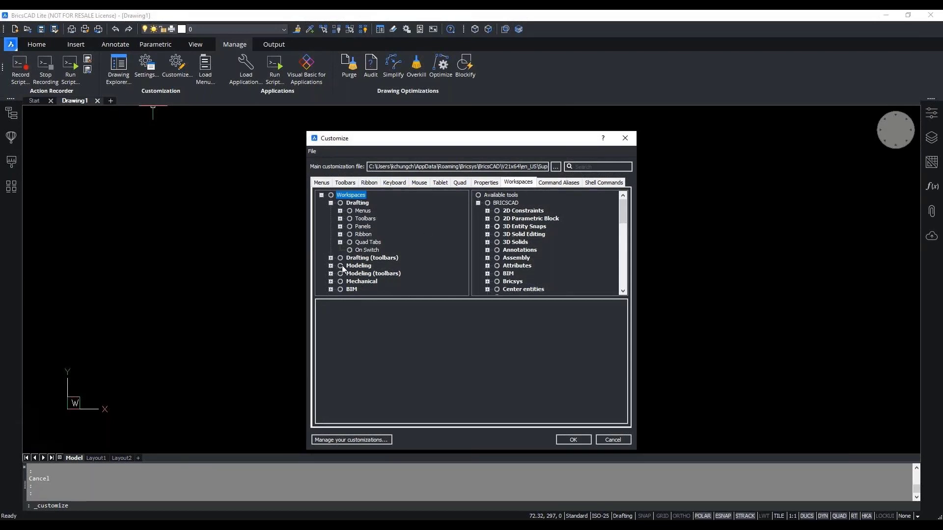
pyautogui.click(340, 210)
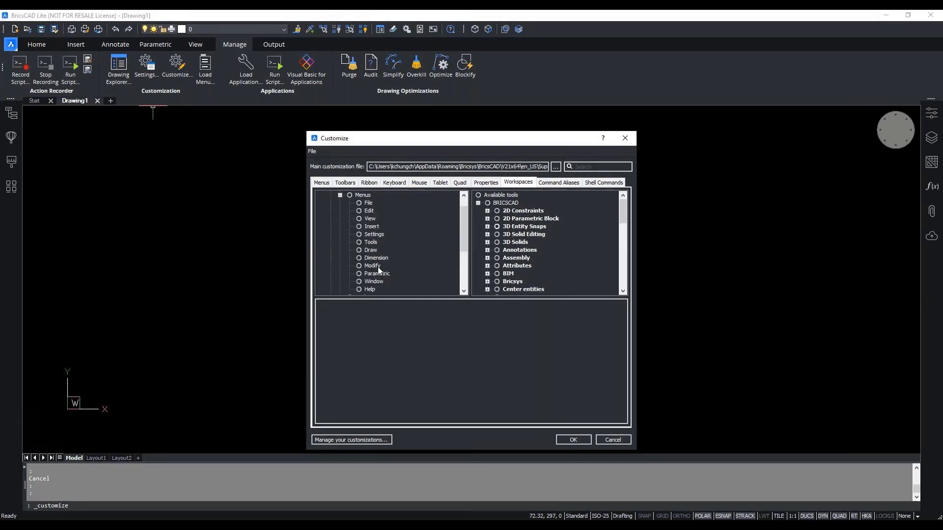
pyautogui.click(558, 182)
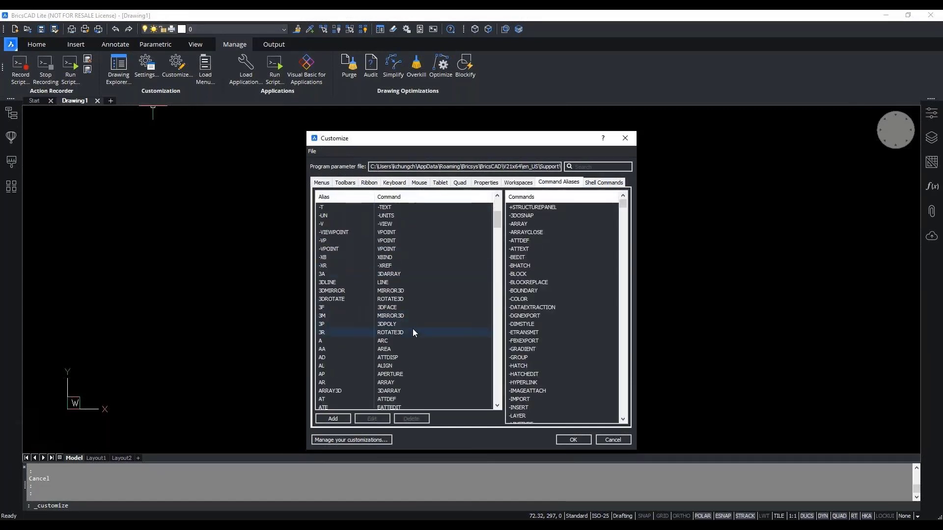
pyautogui.scroll(-1, 426, 307)
pyautogui.scroll(1, 422, 312)
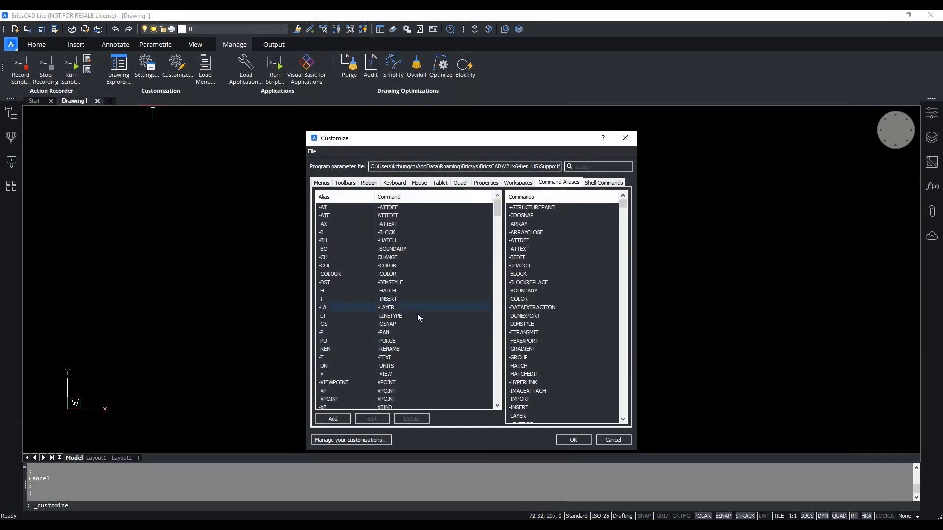
# Review the customizations made and the program parameter file path, and close the Customize dialog without saving
pyautogui.click(388, 441)
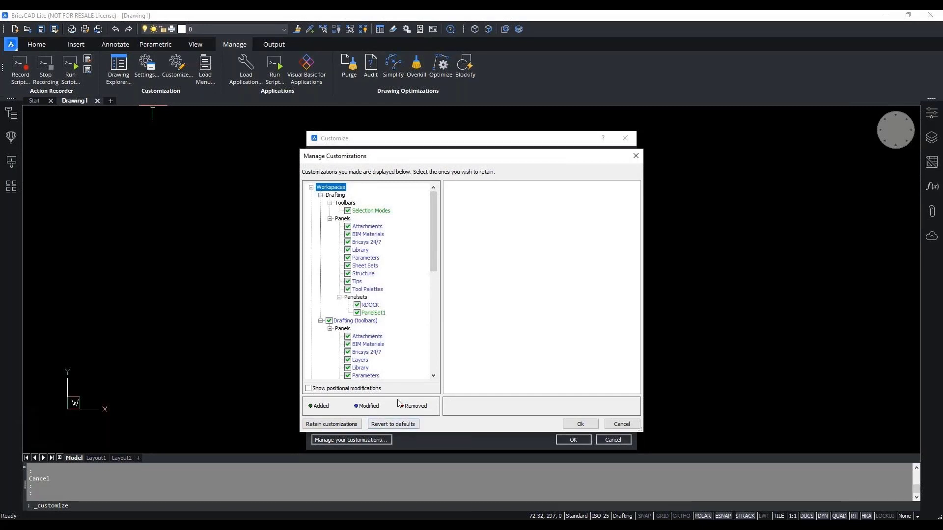
pyautogui.click(573, 424)
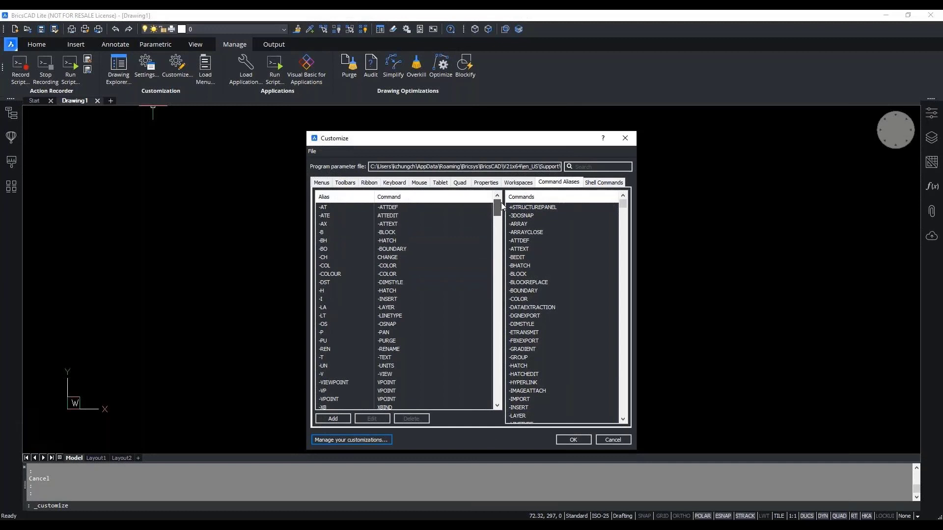
pyautogui.moveTo(540, 166); pyautogui.dragTo(485, 167)
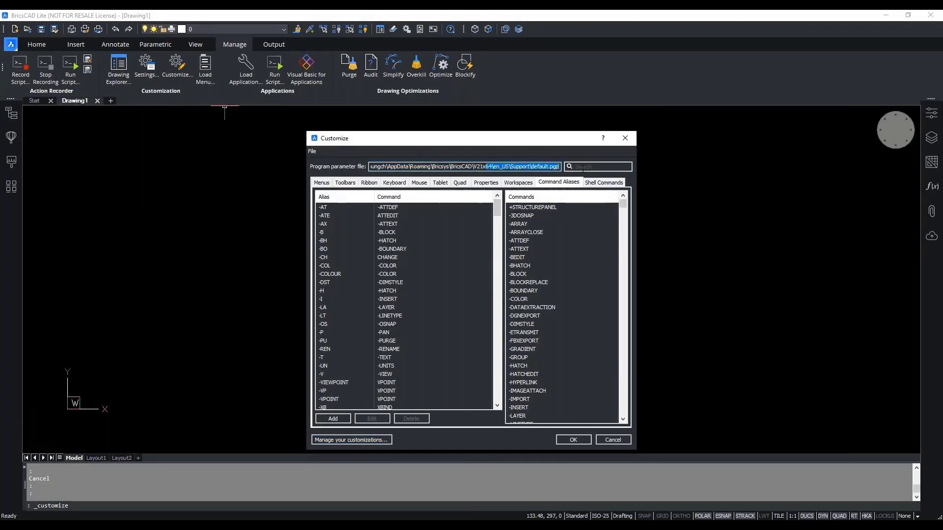
pyautogui.click(553, 168)
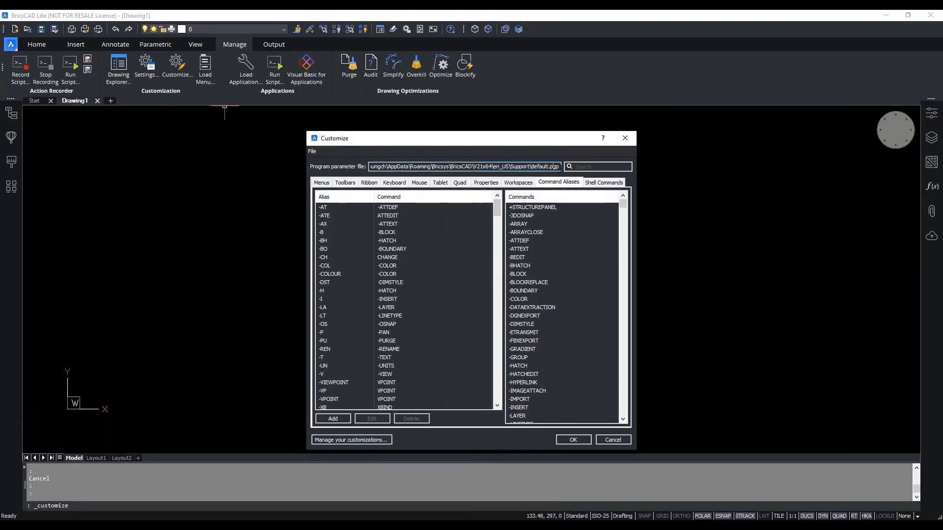
pyautogui.click(612, 440)
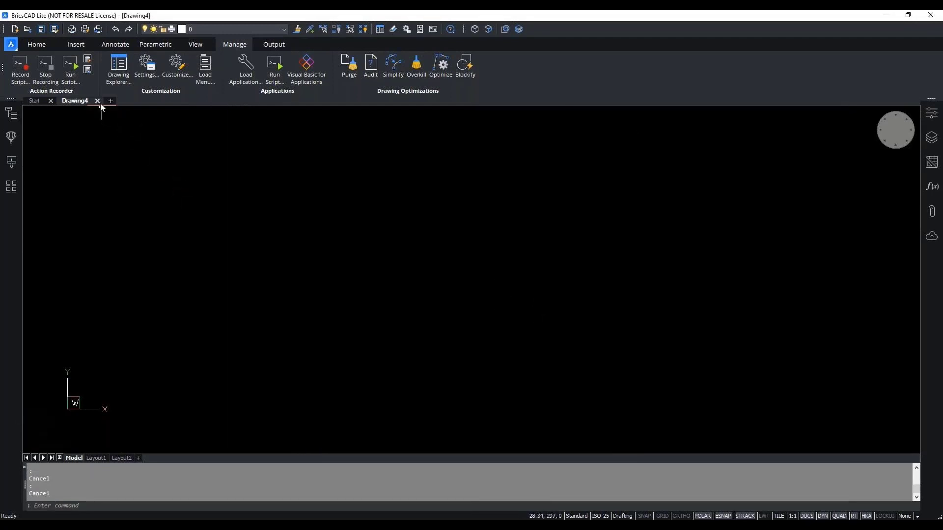
# Close the blank drawing and open the recent file NationalHistoryMuseum_Fashion Show Interior.dwg
pyautogui.click(97, 101)
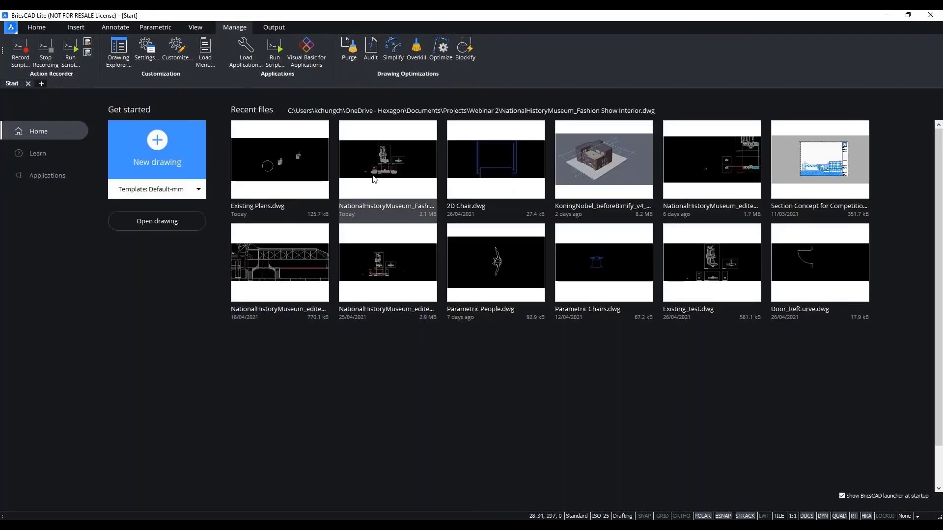
pyautogui.click(385, 165)
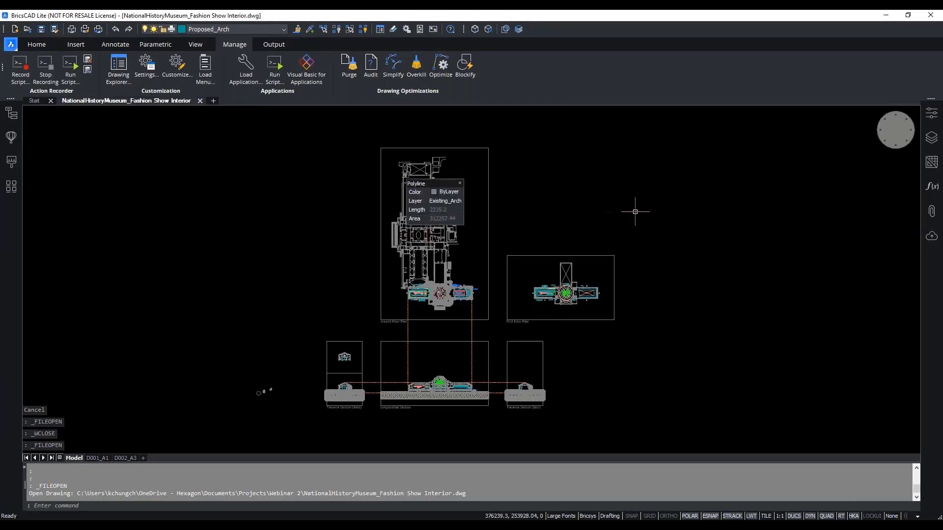
# Clear the current selection and hide the command line with the COMMANDLINEHIDE command
pyautogui.press('Escape')
pyautogui.press('Escape')
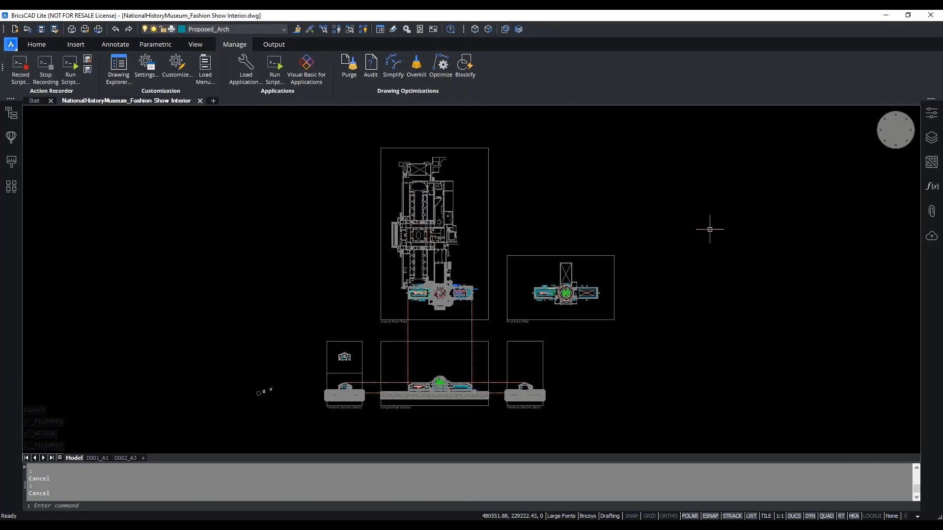
pyautogui.write('COMMANDLINE')
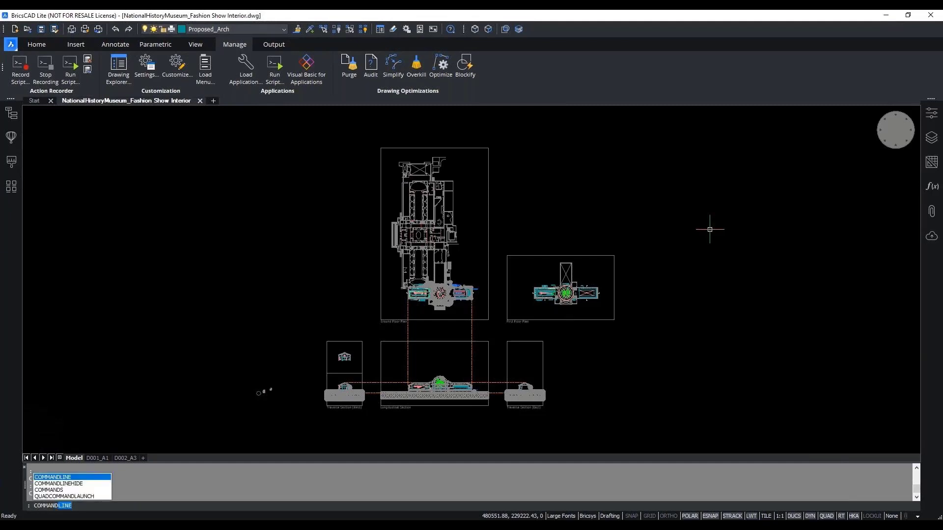
pyautogui.press('Return')
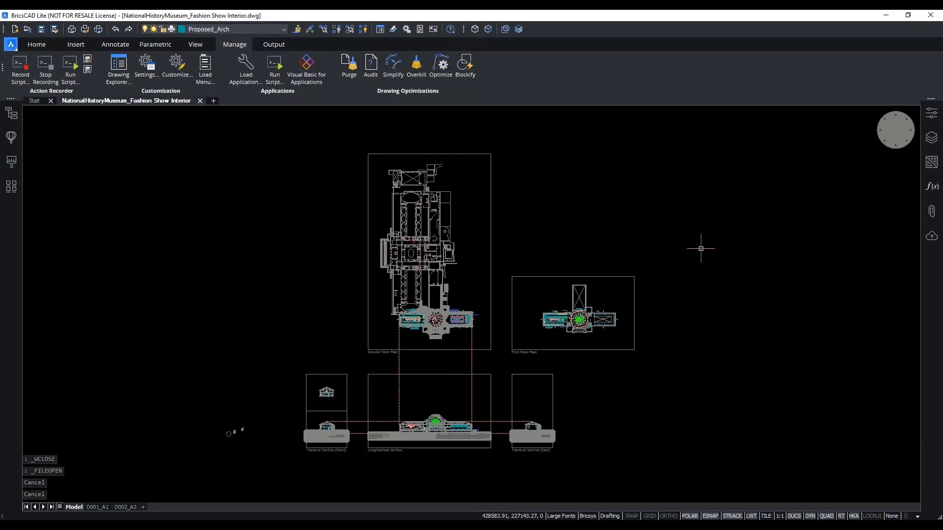
# Examine the Ground Floor Plan up close, from the skeleton exhibition hall across the round central hall to the fashion show hall
pyautogui.scroll(5, 496, 346)
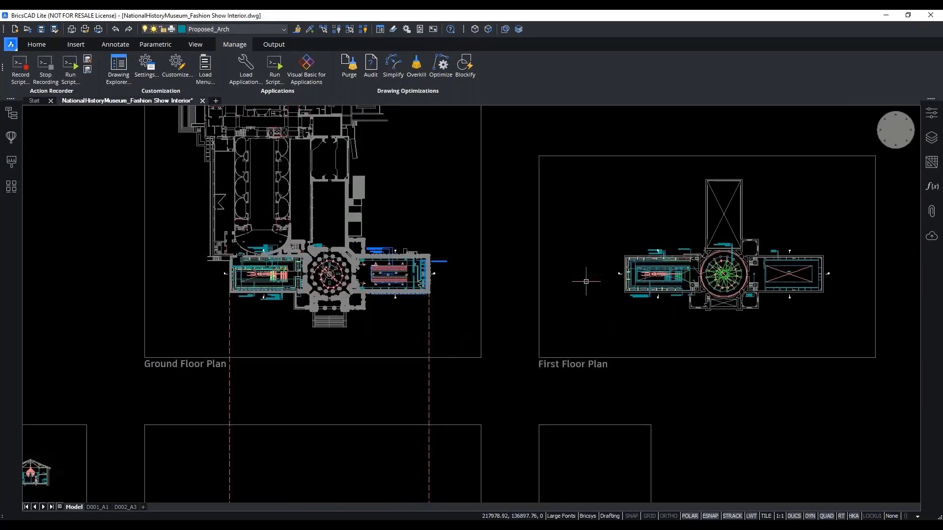
pyautogui.moveTo(457, 385)
pyautogui.mouseDown(button='middle')
pyautogui.moveTo(535, 246)
pyautogui.moveTo(542, 312)
pyautogui.mouseUp(button='middle')
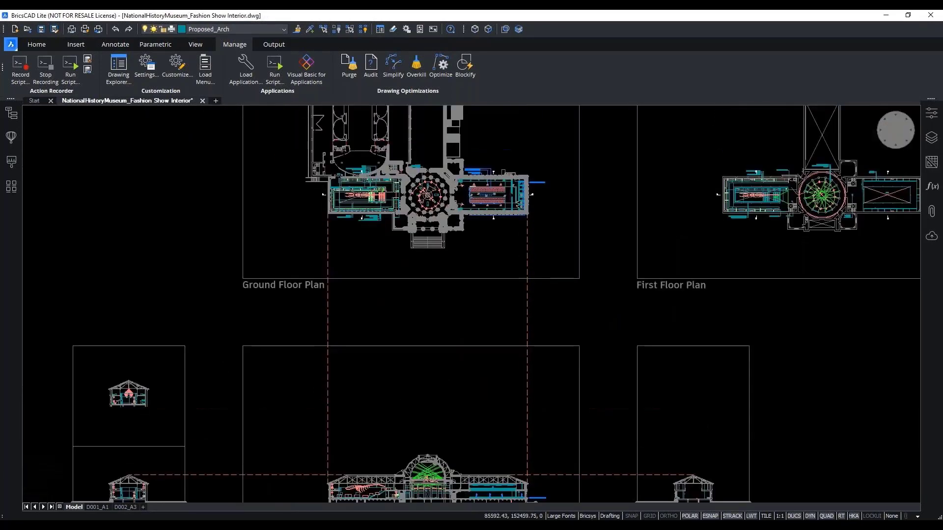
pyautogui.scroll(2, 385, 166)
pyautogui.scroll(2, 391, 160)
pyautogui.scroll(1, 688, 218)
pyautogui.moveTo(425, 231)
pyautogui.mouseDown(button='middle')
pyautogui.moveTo(562, 269)
pyautogui.moveTo(473, 269)
pyautogui.mouseUp(button='middle')
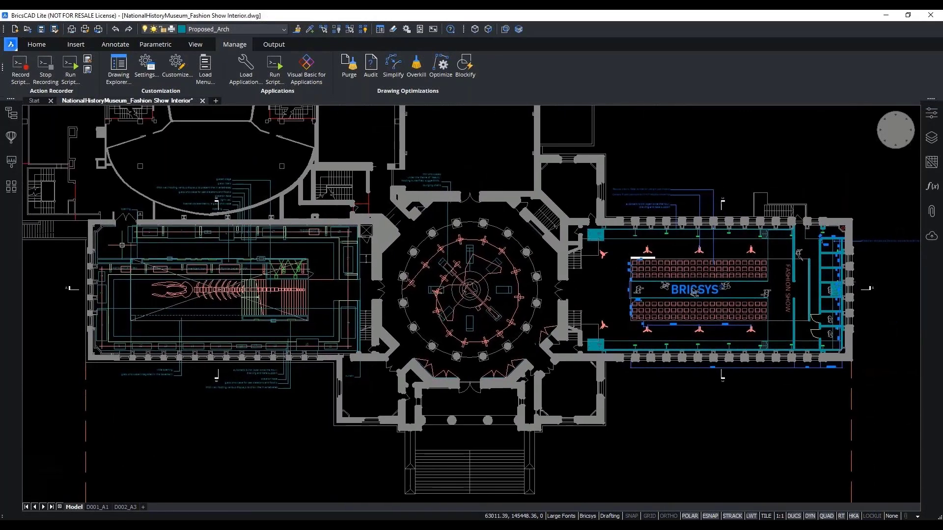
pyautogui.scroll(1, 78, 240)
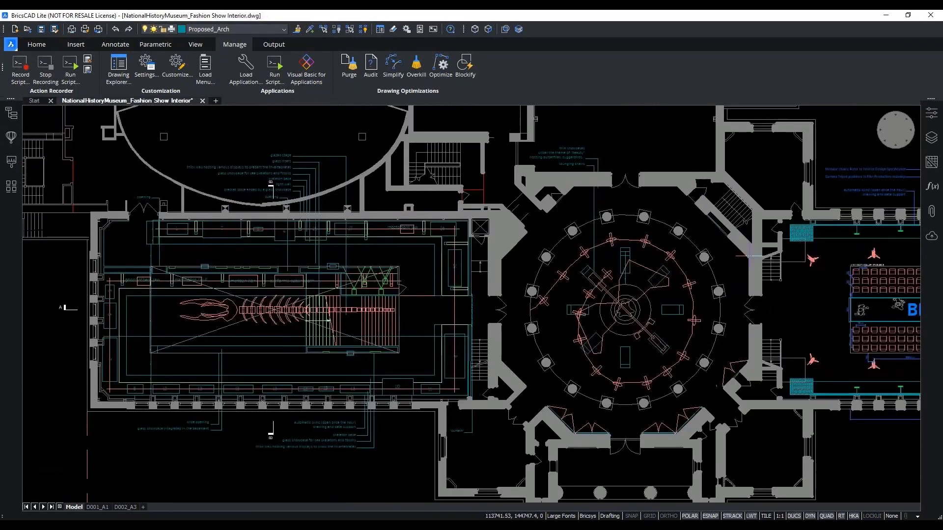
pyautogui.moveTo(780, 433); pyautogui.dragTo(780, 347, button='middle')
pyautogui.scroll(1, 368, 232)
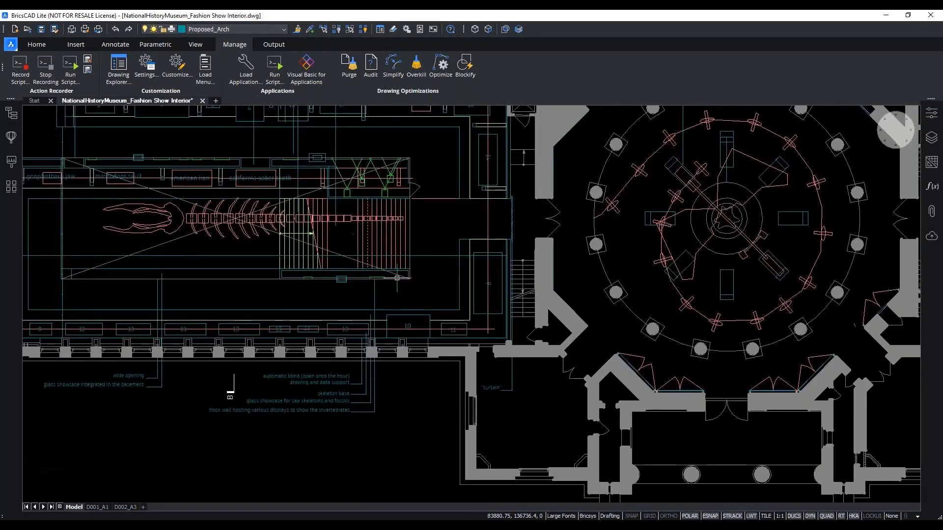
pyautogui.scroll(-1, 397, 280)
pyautogui.moveTo(756, 252)
pyautogui.mouseDown(button='middle')
pyautogui.moveTo(543, 315)
pyautogui.moveTo(417, 319)
pyautogui.mouseUp(button='middle')
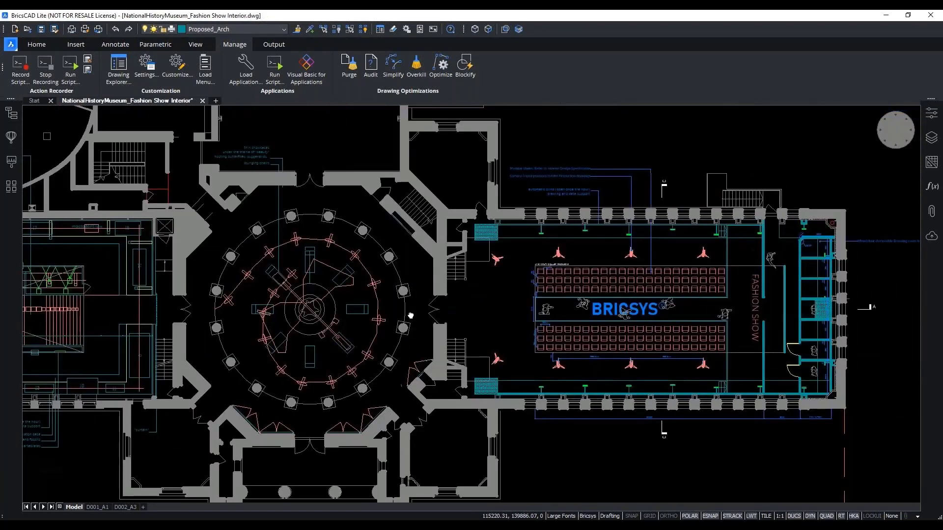
# Examine the fashion show hall with its runway and seating up close, and the First Floor Plan
pyautogui.moveTo(800, 308)
pyautogui.mouseDown(button='middle')
pyautogui.moveTo(598, 278)
pyautogui.moveTo(616, 272)
pyautogui.mouseUp(button='middle')
pyautogui.scroll(1, 555, 314)
pyautogui.moveTo(407, 222); pyautogui.dragTo(451, 230, button='middle')
pyautogui.scroll(2, 754, 457)
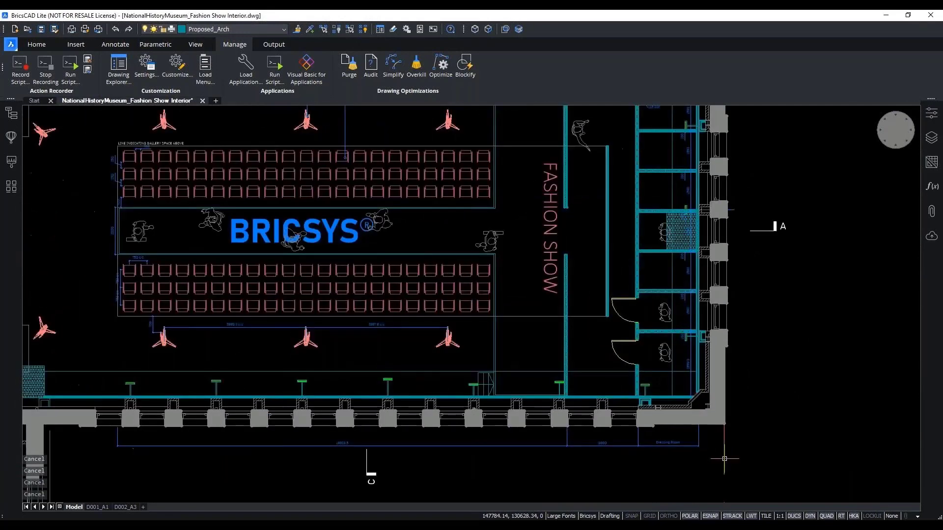
pyautogui.scroll(-6, 754, 457)
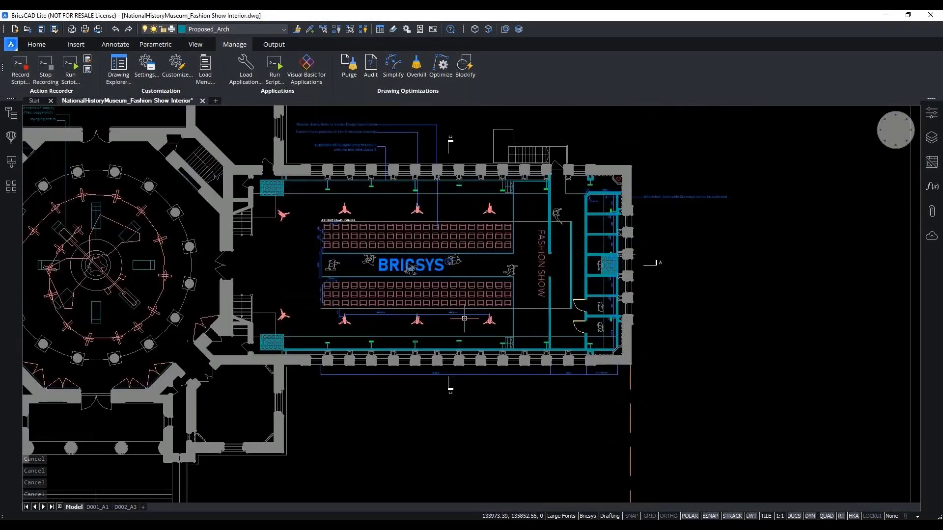
pyautogui.moveTo(765, 353)
pyautogui.mouseDown(button='middle')
pyautogui.moveTo(622, 344)
pyautogui.moveTo(410, 266)
pyautogui.mouseUp(button='middle')
pyautogui.scroll(-2, 413, 299)
pyautogui.scroll(3, 675, 244)
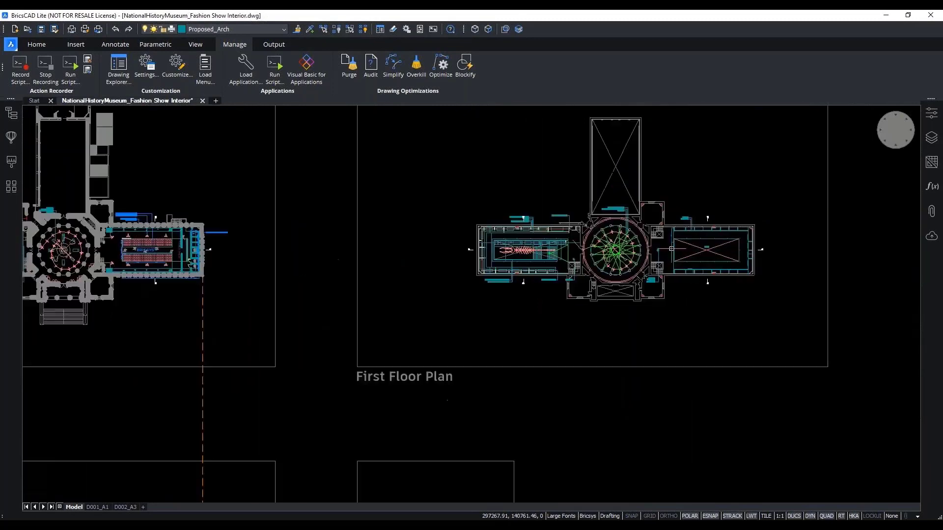
# Examine the Longitudinal Section and the Traverse Section (West), including the small existing plans beside them
pyautogui.scroll(-3, 673, 202)
pyautogui.moveTo(236, 481); pyautogui.dragTo(369, 386, button='middle')
pyautogui.scroll(4, 356, 445)
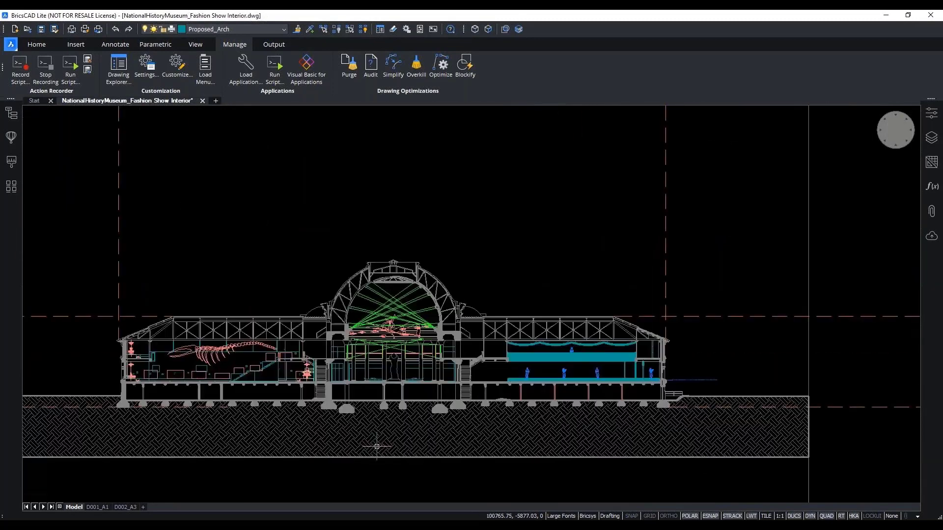
pyautogui.scroll(-2, 473, 416)
pyautogui.moveTo(267, 466); pyautogui.dragTo(280, 458, button='middle')
pyautogui.scroll(2, 368, 444)
pyautogui.scroll(-6, 432, 452)
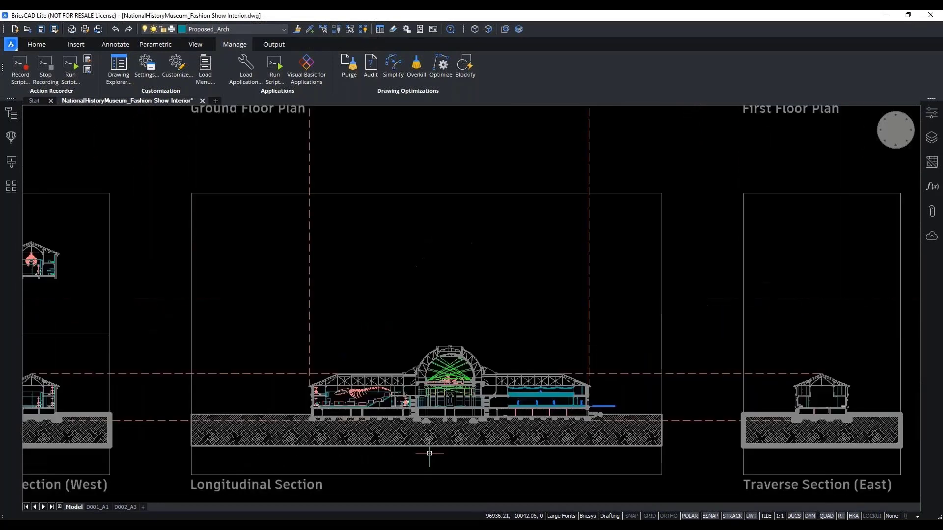
pyautogui.scroll(1, 235, 459)
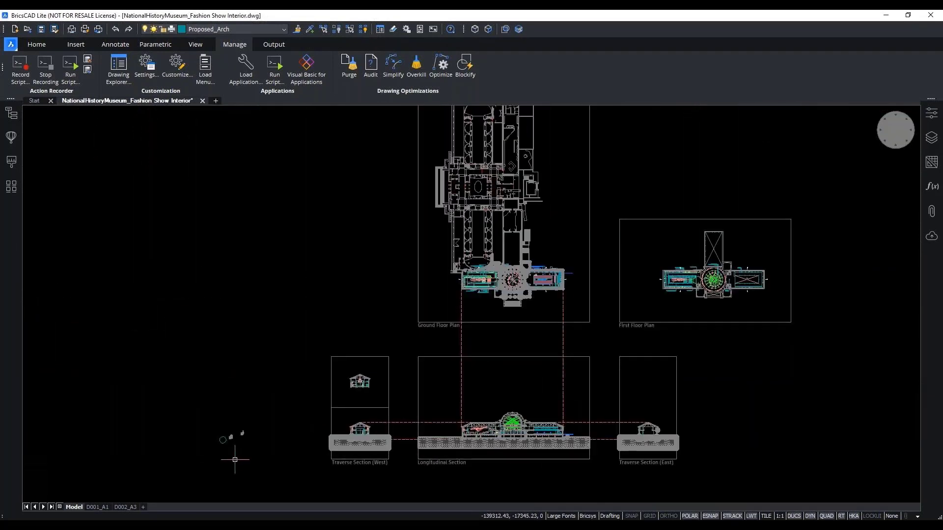
pyautogui.scroll(4, 226, 454)
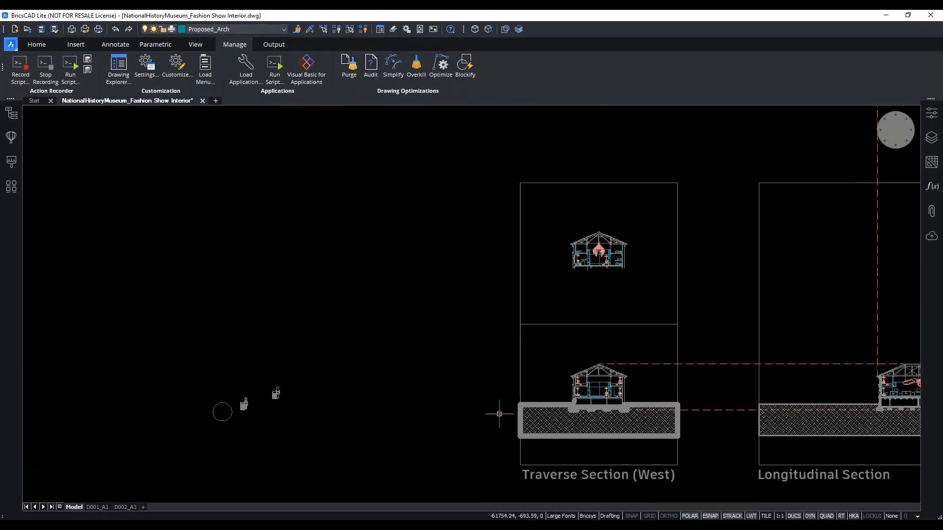
# Select the thick ground outline in Traverse Section (West), show the Properties panel, and clear the selection
pyautogui.click(520, 414)
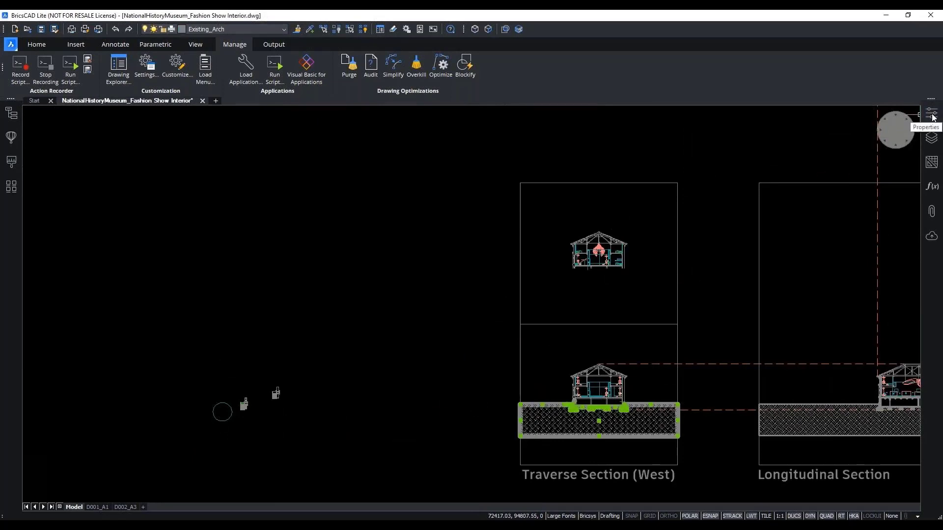
pyautogui.click(931, 113)
pyautogui.scroll(-1, 396, 339)
pyautogui.press('Escape')
pyautogui.press('Escape')
pyautogui.scroll(2, 663, 348)
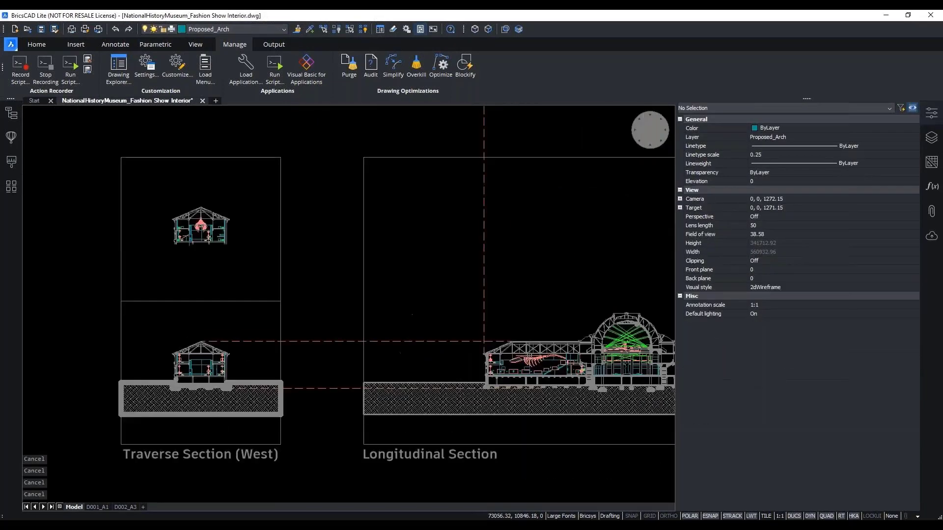
# Inspect the properties of the external reference holding the small plans beside the Traverse Section (West), and deselect it
pyautogui.click(525, 347)
pyautogui.press('Escape')
pyautogui.scroll(-2, 486, 278)
pyautogui.scroll(4, 268, 322)
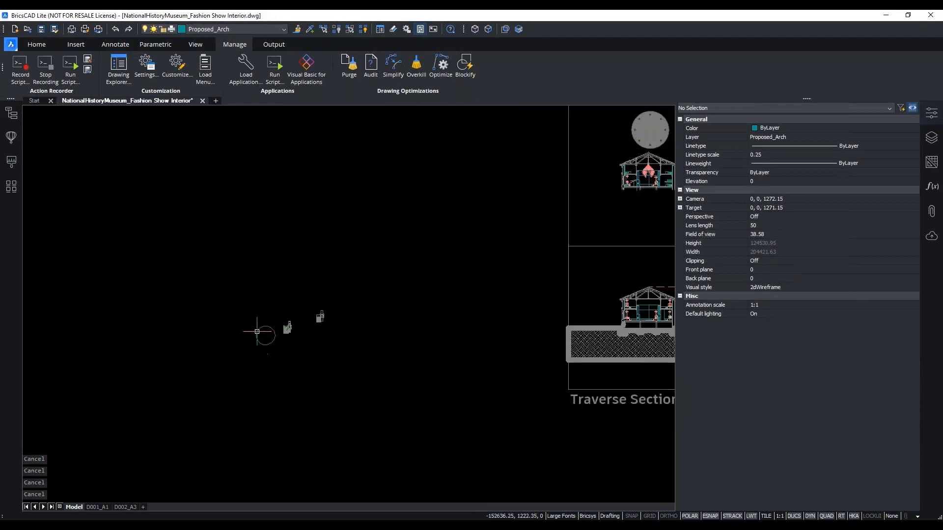
pyautogui.moveTo(336, 298)
pyautogui.mouseDown()
pyautogui.moveTo(308, 322)
pyautogui.moveTo(299, 347)
pyautogui.mouseUp()
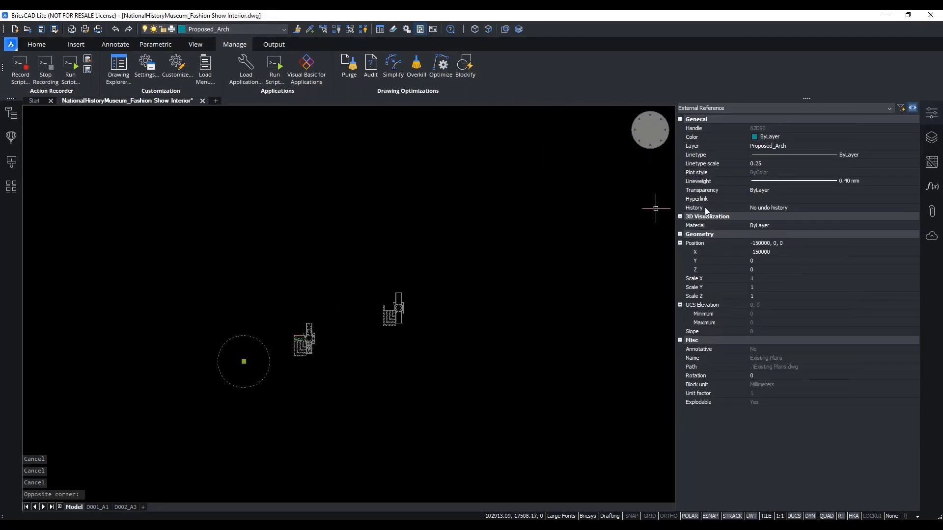
pyautogui.press('Escape')
pyautogui.press('Escape')
# Show the drawing's attachments, and unload and reload the Existing Plans reference
pyautogui.scroll(-4, 260, 327)
pyautogui.scroll(-1, 226, 369)
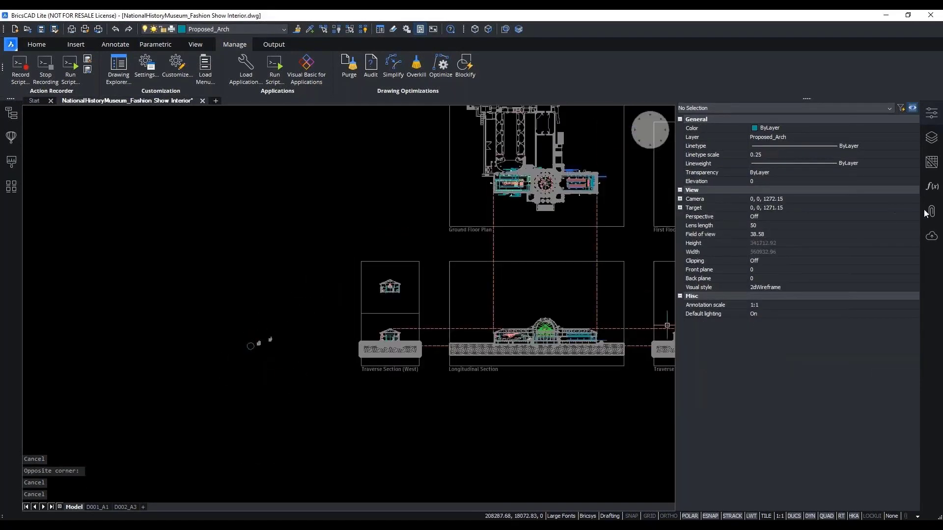
pyautogui.click(931, 211)
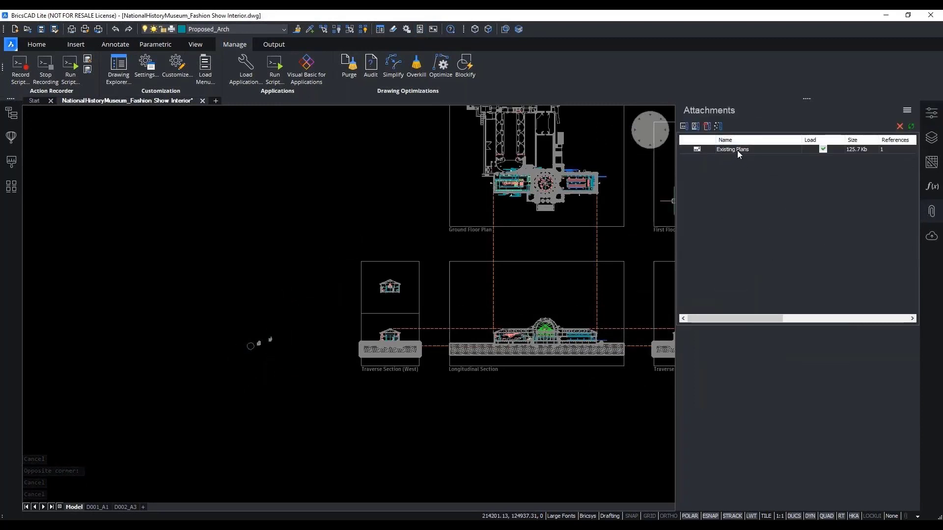
pyautogui.click(823, 149)
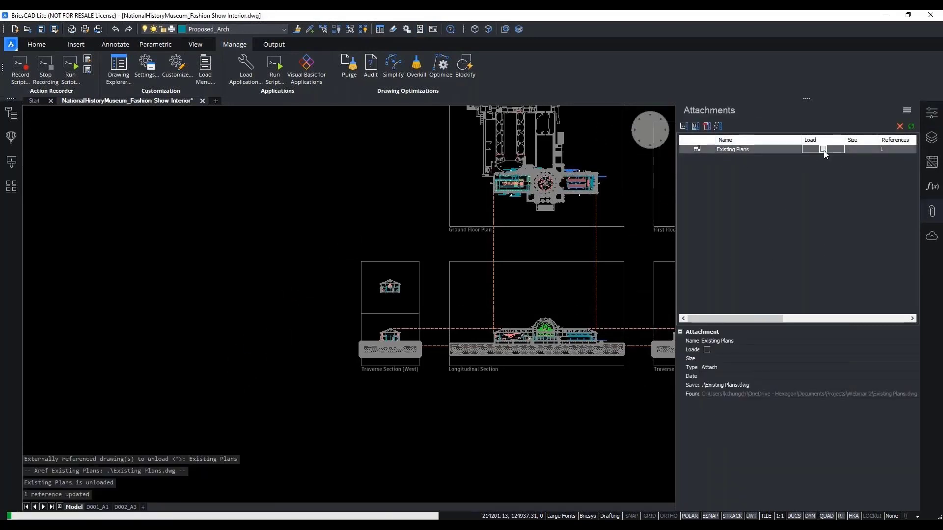
pyautogui.click(823, 149)
pyautogui.press('Escape')
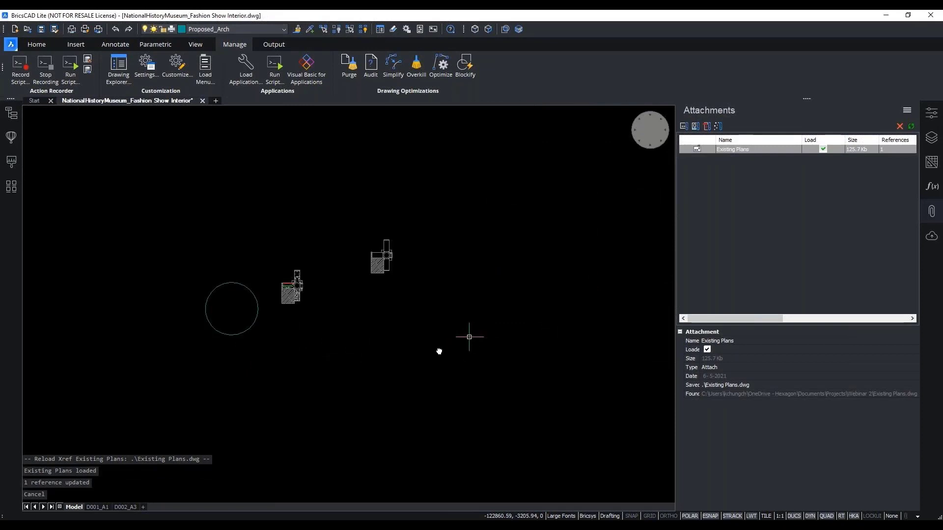
# Open the referenced Existing Plans drawing from its attachment entry and look over its contents
pyautogui.moveTo(467, 349); pyautogui.dragTo(393, 379, button='middle')
pyautogui.rightClick(722, 149)
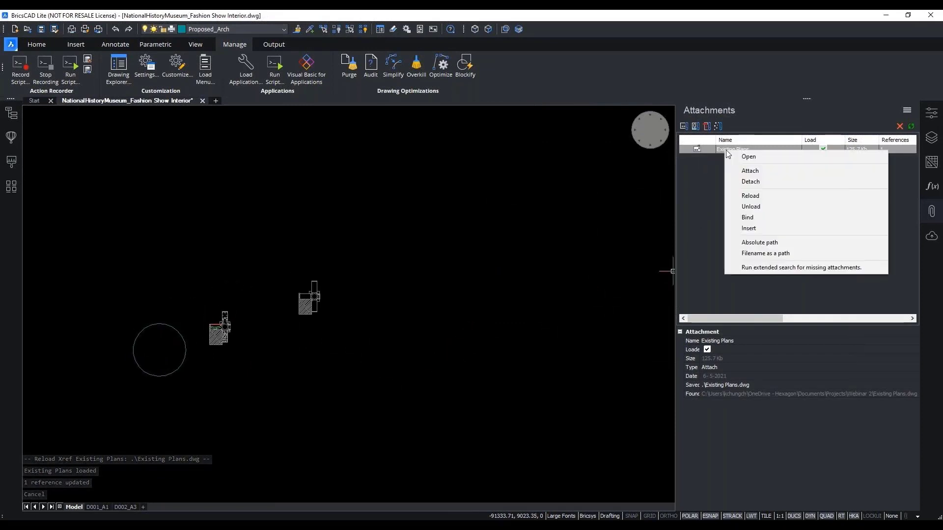
pyautogui.click(747, 156)
pyautogui.scroll(5, 323, 404)
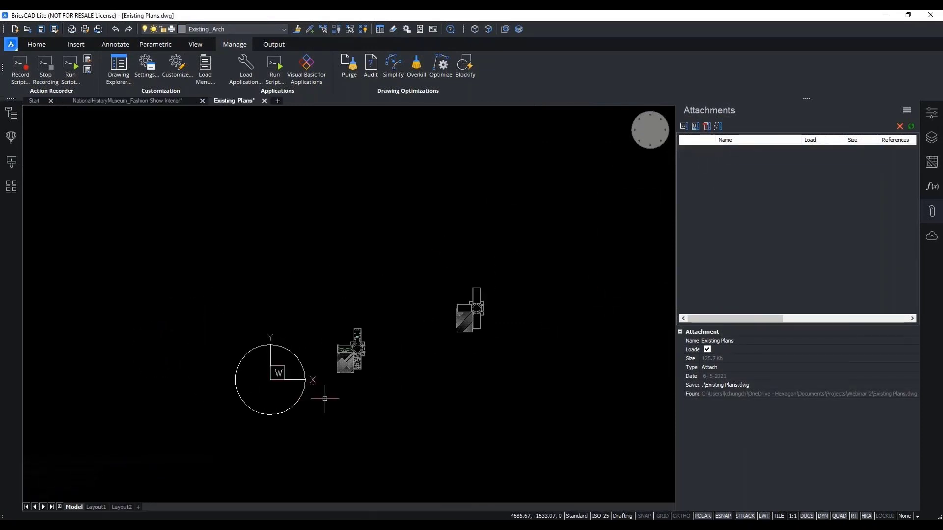
pyautogui.scroll(-3, 242, 381)
pyautogui.scroll(-5, 149, 328)
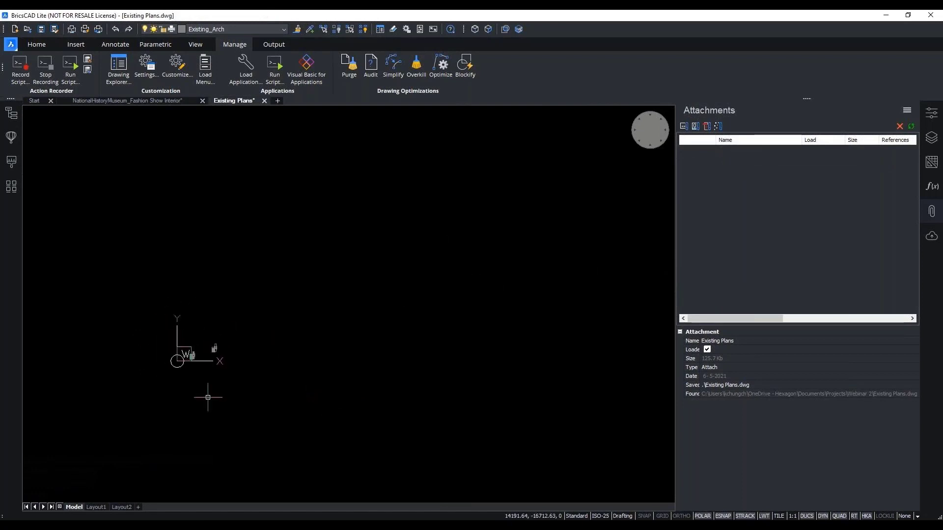
# Return to the NationalHistoryMuseum_Fashion Show Interior drawing and hide the Attachments panel
pyautogui.click(168, 101)
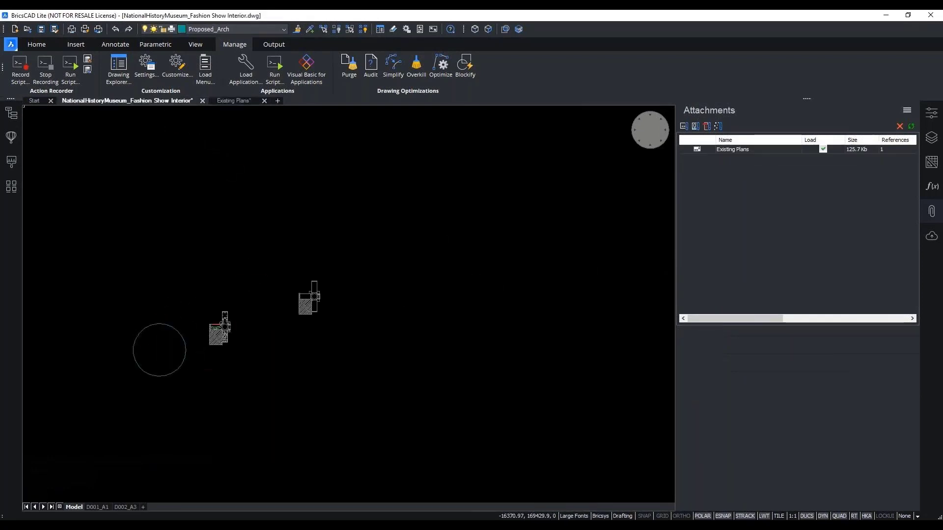
pyautogui.click(931, 211)
pyautogui.scroll(-6, 349, 381)
pyautogui.scroll(-3, 480, 362)
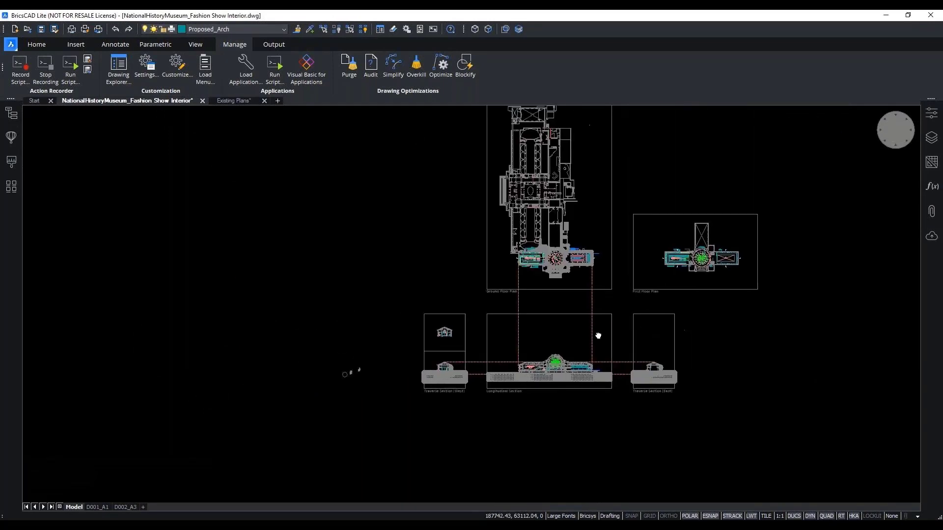
# Show the layer list and turn off every layer except Existing_Arch, including the current layer
pyautogui.click(931, 137)
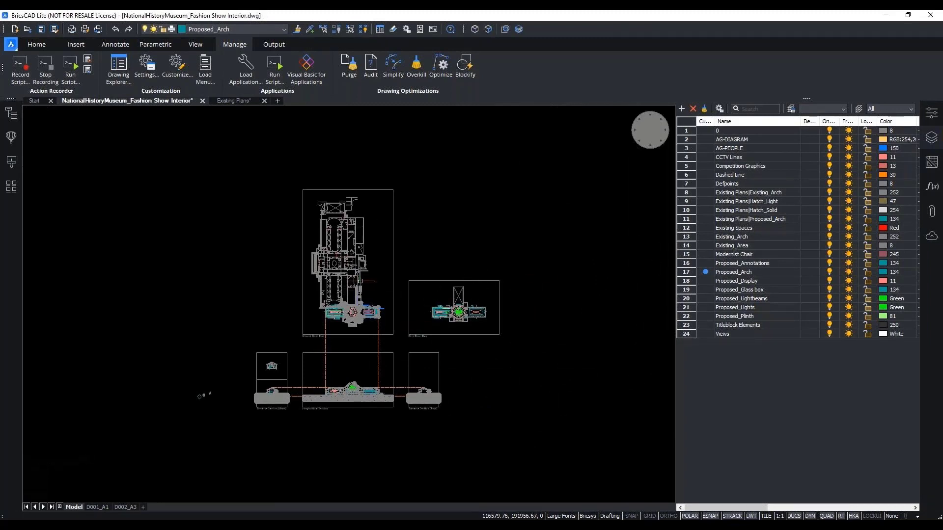
pyautogui.click(688, 127)
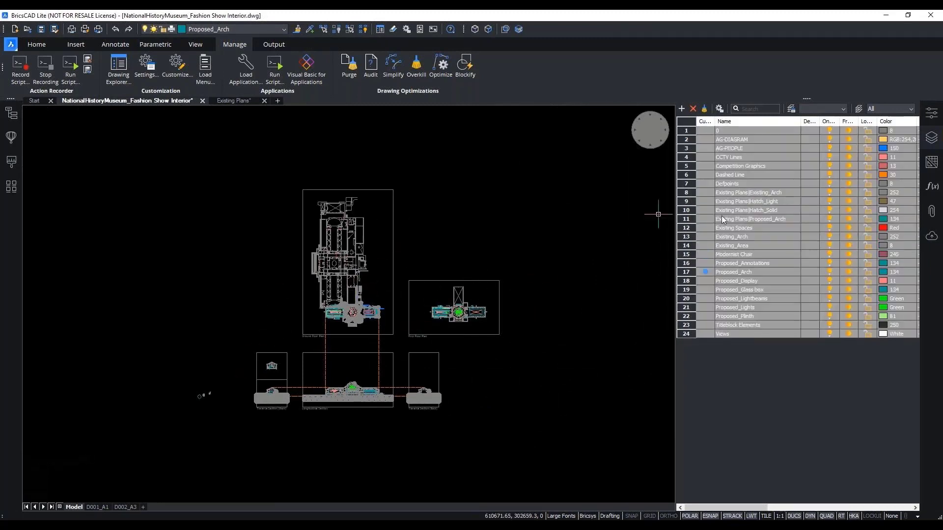
pyautogui.click(734, 238)
pyautogui.click(830, 246)
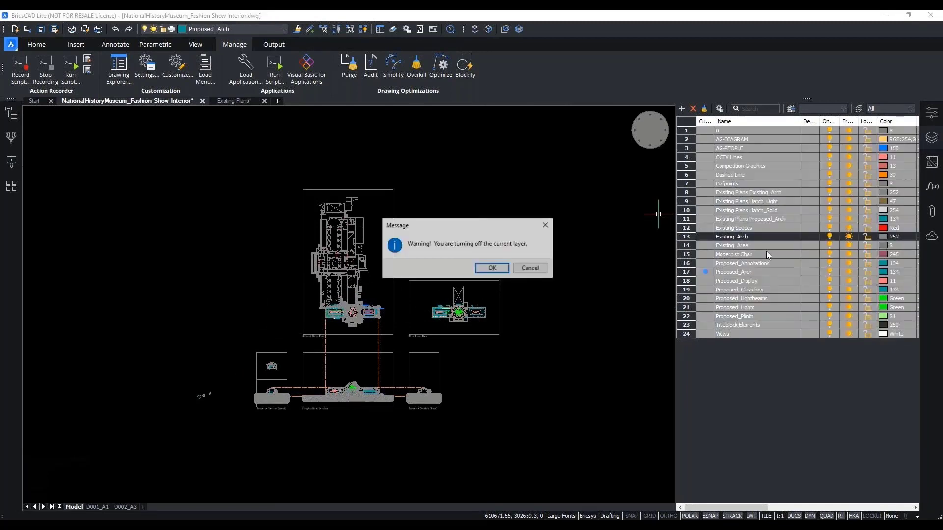
pyautogui.click(491, 268)
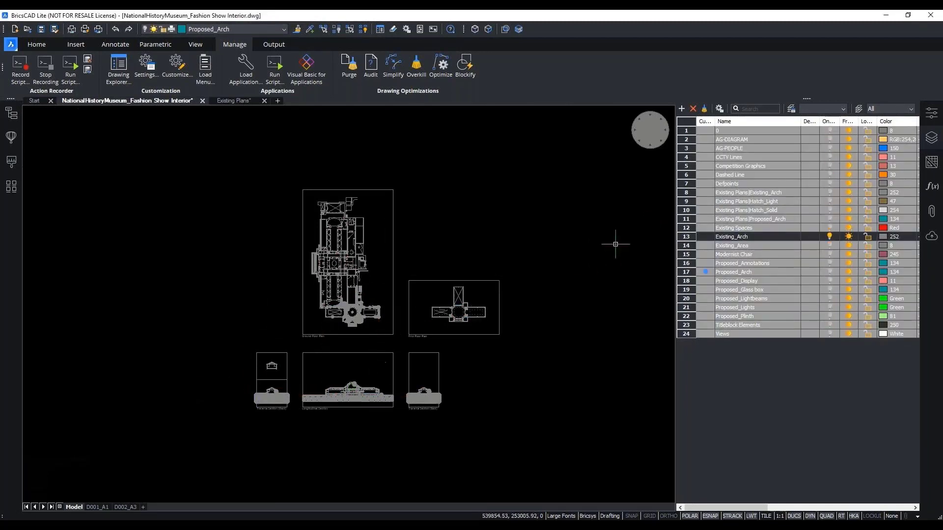
# Turn on the four Existing Plans reference layers: Existing_Arch, Hatch_Light, Hatch_Solid and Proposed_Arch
pyautogui.moveTo(693, 194); pyautogui.dragTo(693, 220)
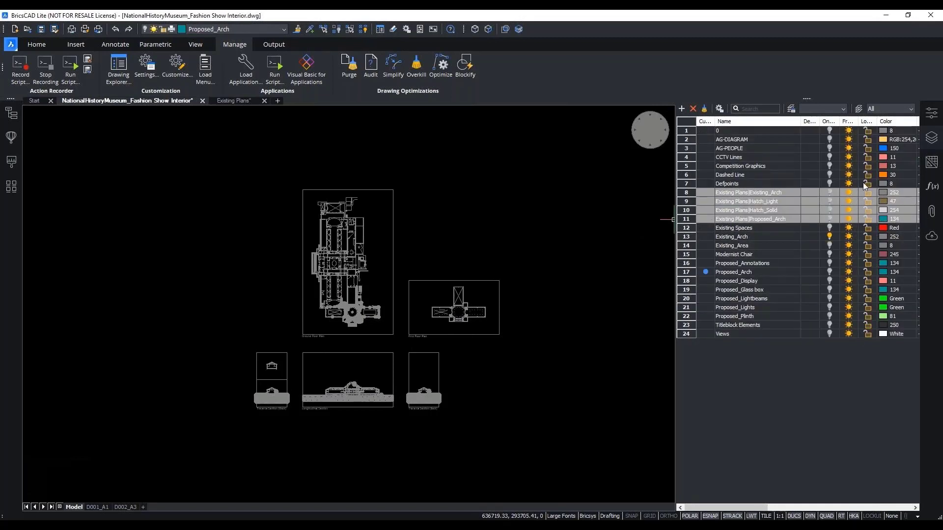
pyautogui.click(832, 192)
pyautogui.scroll(1, 262, 399)
pyautogui.moveTo(535, 162); pyautogui.dragTo(526, 207, button='middle')
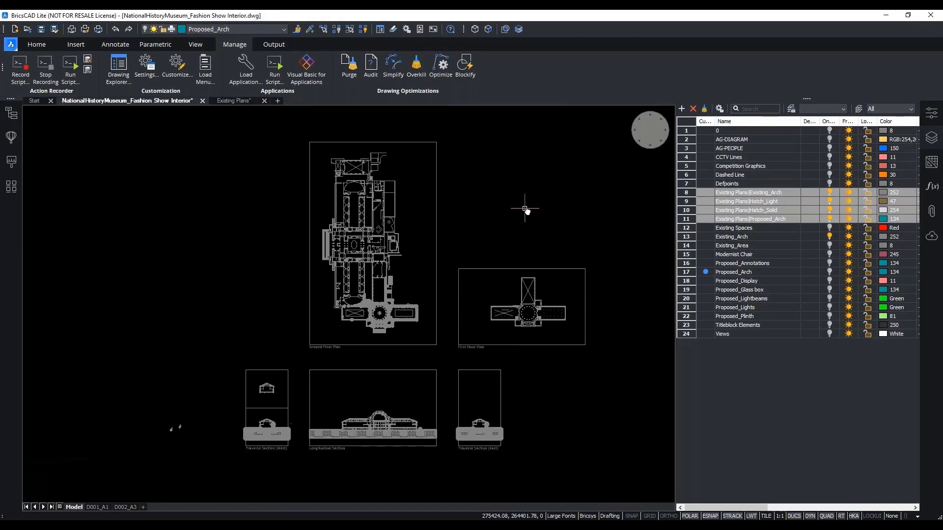
pyautogui.press('Escape')
pyautogui.press('Escape')
pyautogui.press('Escape')
pyautogui.press('Escape')
# Examine the existing architecture in the Longitudinal Section and the Ground Floor Plan, including the solid wall hatches
pyautogui.scroll(6, 384, 444)
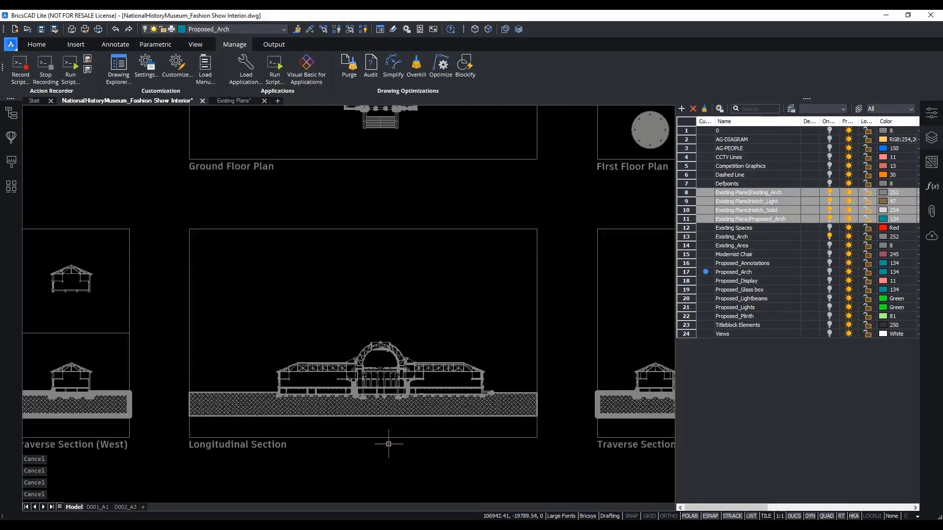
pyautogui.scroll(5, 373, 442)
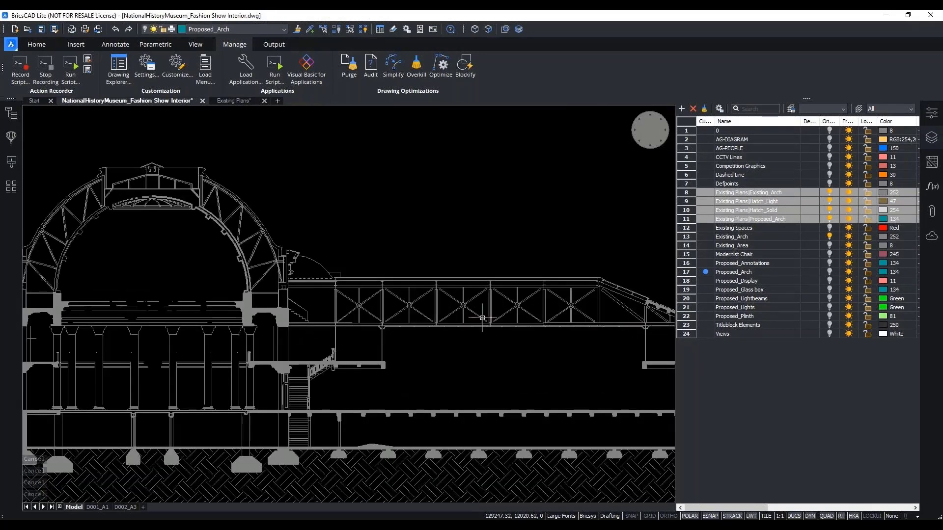
pyautogui.scroll(-3, 394, 404)
pyautogui.moveTo(438, 264); pyautogui.dragTo(415, 455, button='middle')
pyautogui.moveTo(405, 256); pyautogui.dragTo(416, 331, button='middle')
pyautogui.scroll(4, 412, 266)
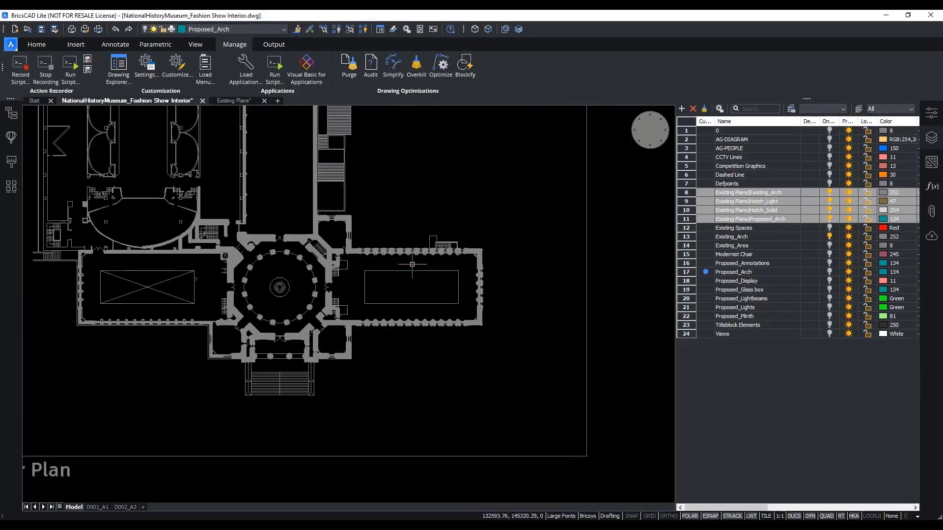
pyautogui.scroll(6, 609, 304)
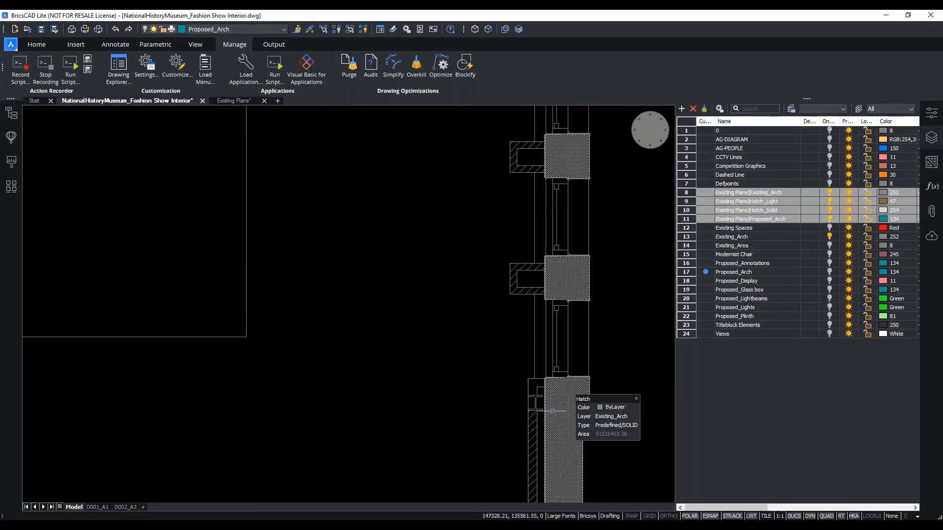
pyautogui.press('Escape')
pyautogui.press('Escape')
pyautogui.scroll(-6, 507, 313)
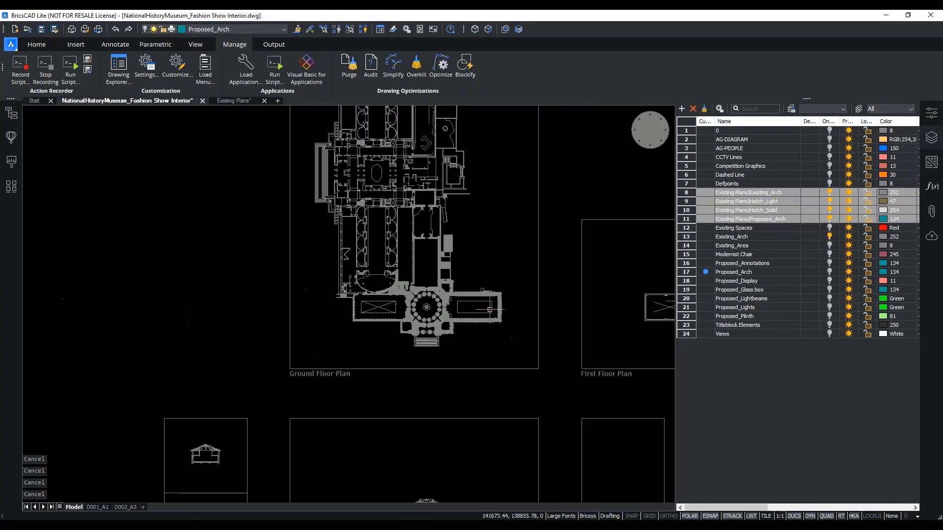
pyautogui.scroll(-5, 489, 309)
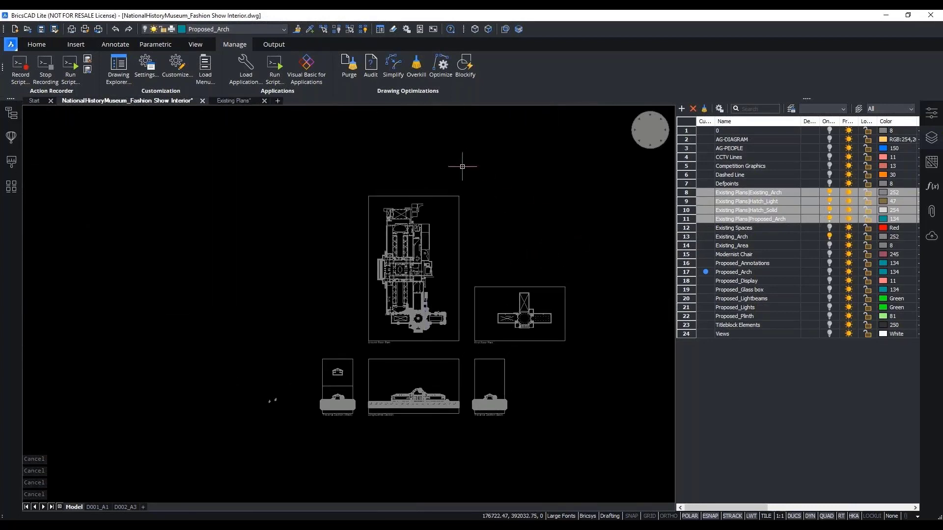
# Load the Copy2XRefV1-2.lsp routine through Load Application Files and close the dialog
pyautogui.click(245, 68)
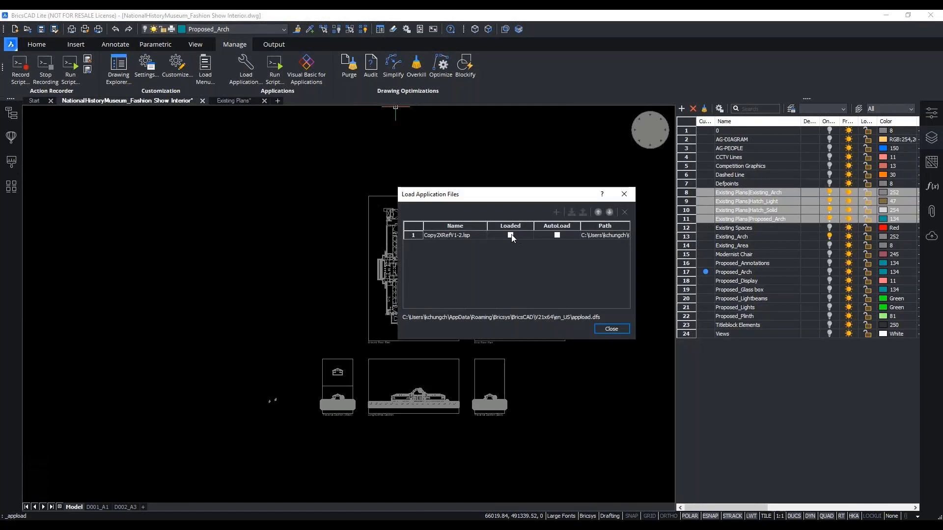
pyautogui.click(511, 235)
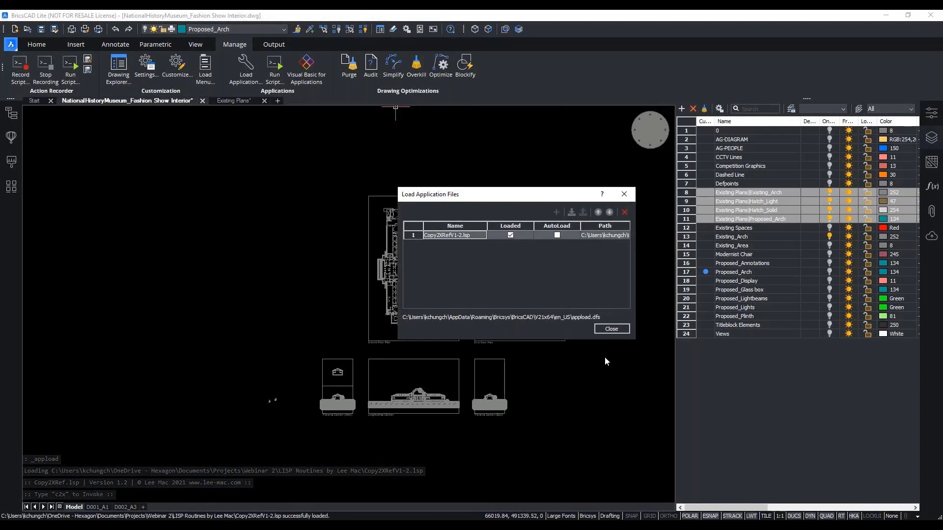
pyautogui.click(610, 329)
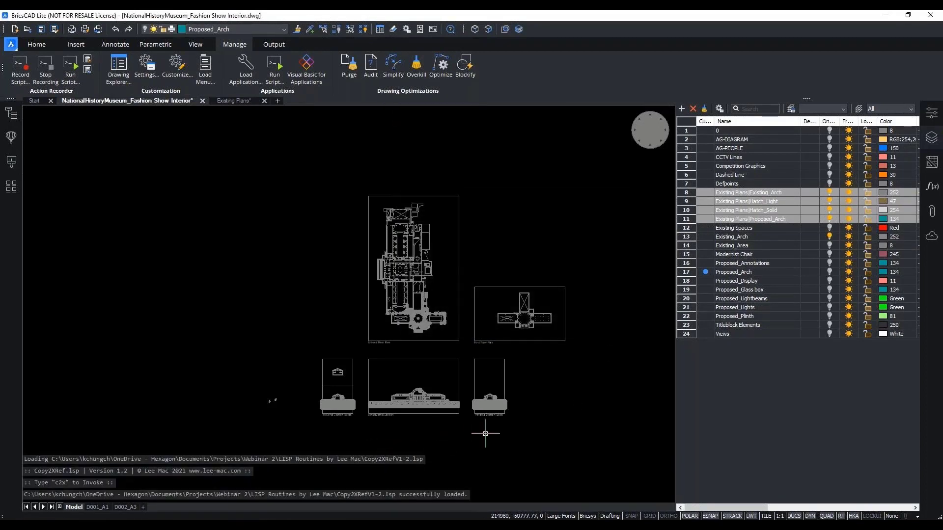
# Run the c2x routine to copy all visible existing plans and sections into the Existing Plans xref
pyautogui.press('Escape')
pyautogui.press('Escape')
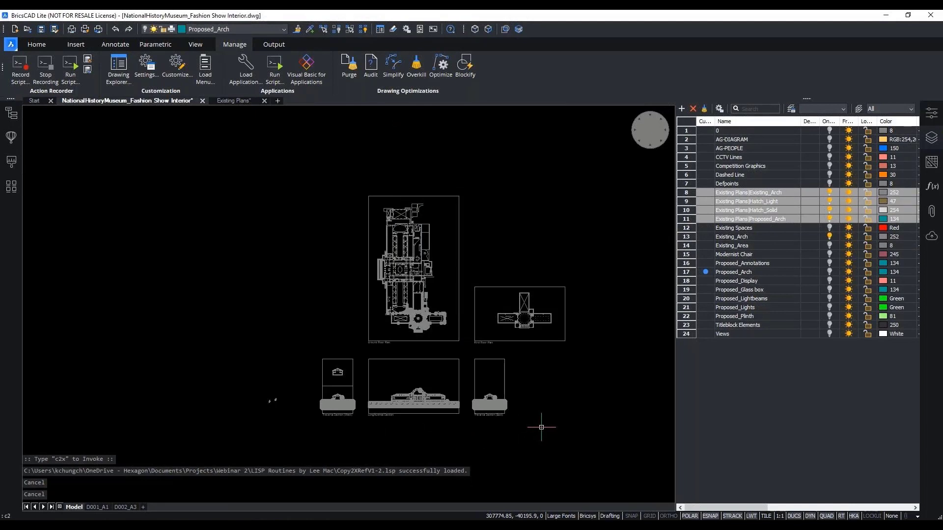
pyautogui.write('c2x')
pyautogui.press('Return')
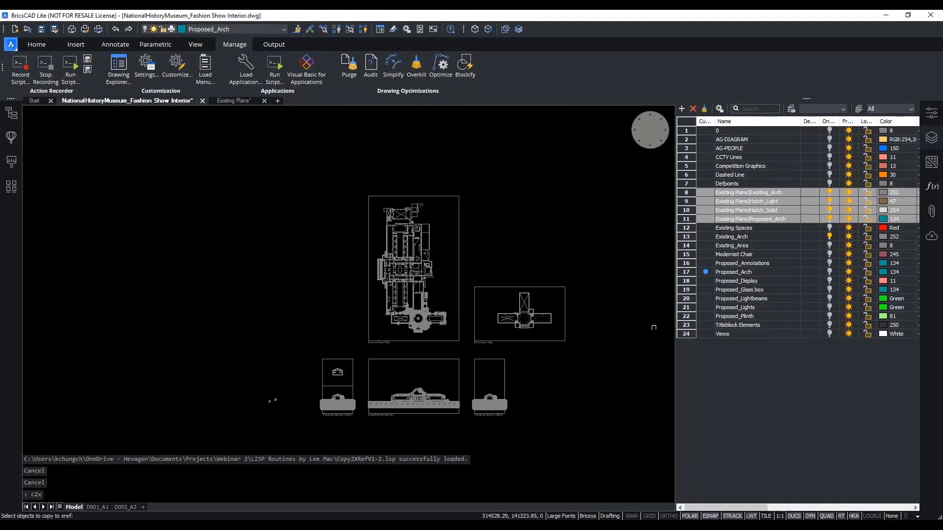
pyautogui.click(608, 154)
pyautogui.click(352, 436)
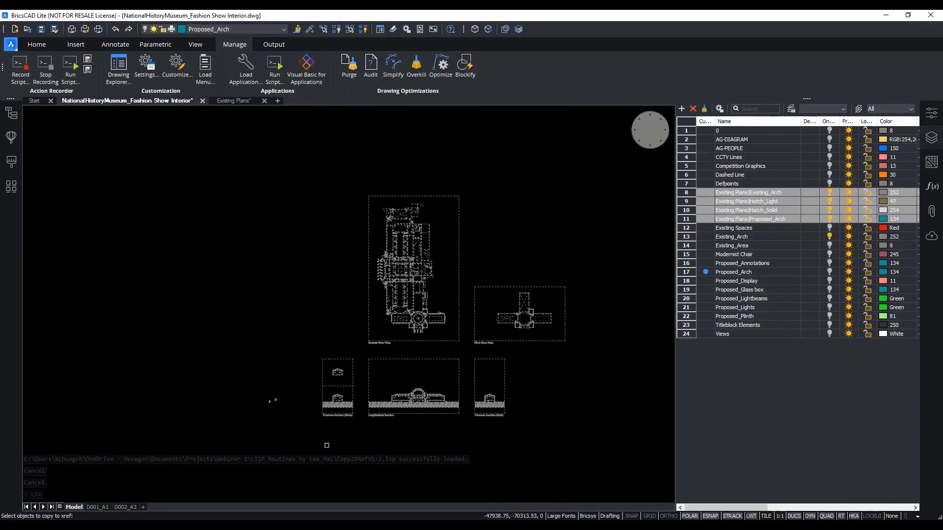
pyautogui.press('Return')
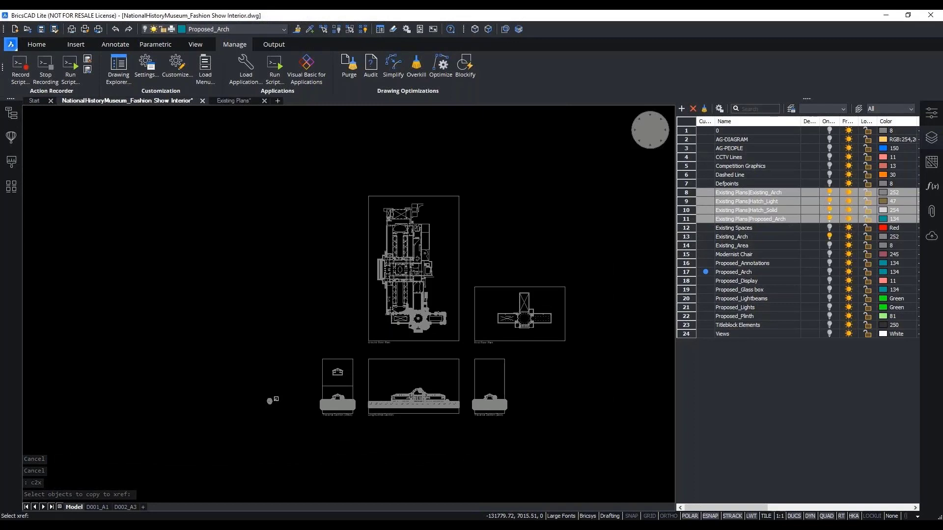
pyautogui.click(275, 399)
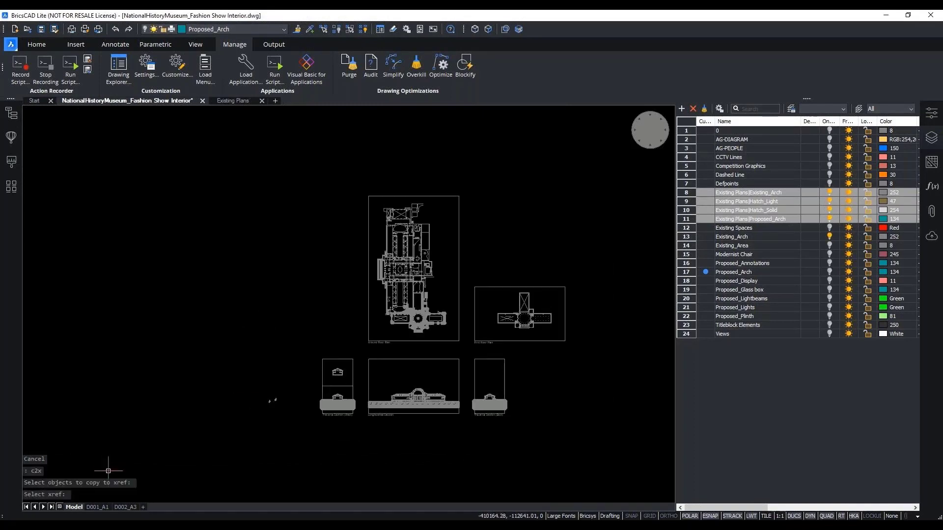
# Switch to the Existing Plans drawing and examine its floor plans, sections and the hatched walls of the Ground Floor Plan
pyautogui.click(227, 100)
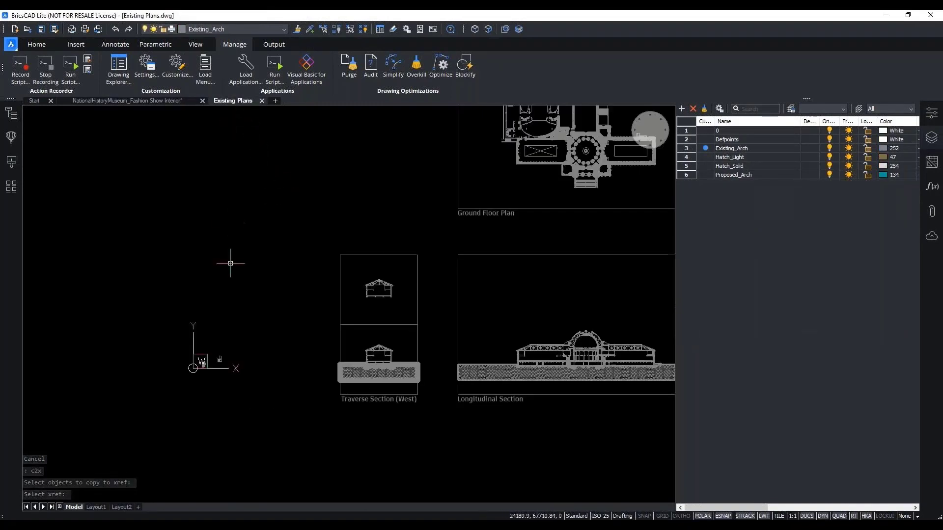
pyautogui.scroll(-3, 296, 267)
pyautogui.scroll(3, 334, 314)
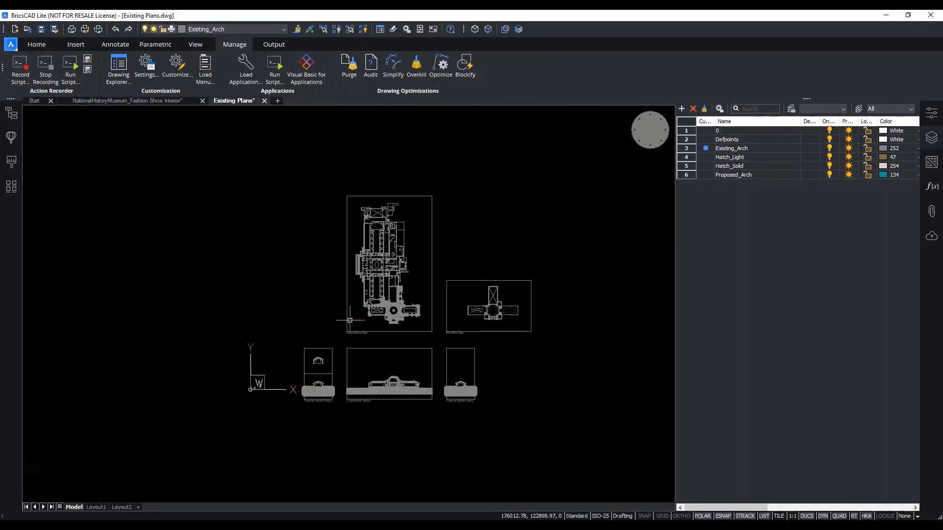
pyautogui.press('Escape')
pyautogui.scroll(5, 286, 378)
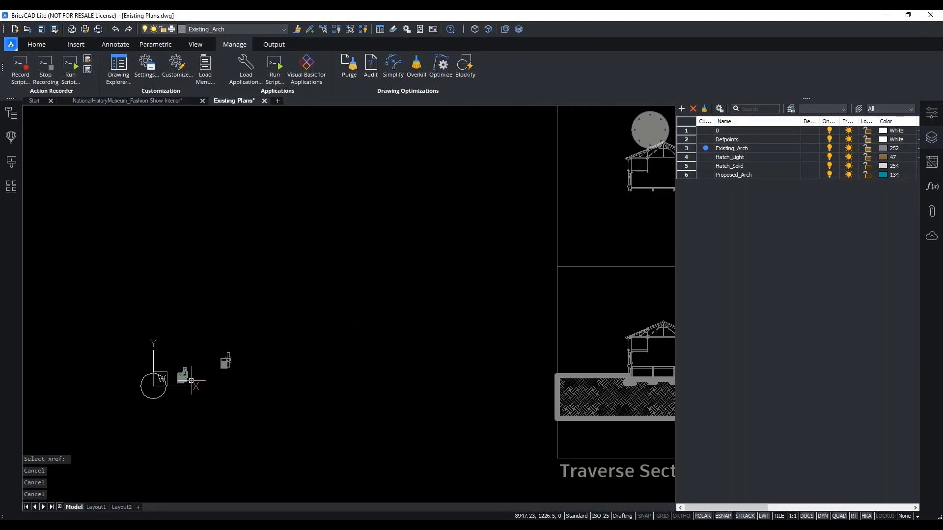
pyautogui.scroll(-3, 190, 377)
pyautogui.scroll(10, 539, 299)
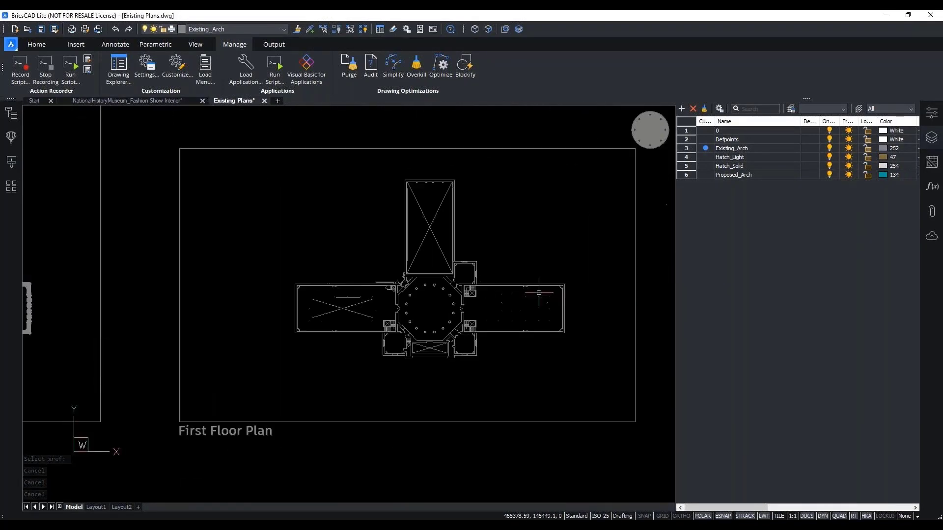
pyautogui.scroll(-6, 604, 275)
pyautogui.scroll(4, 178, 280)
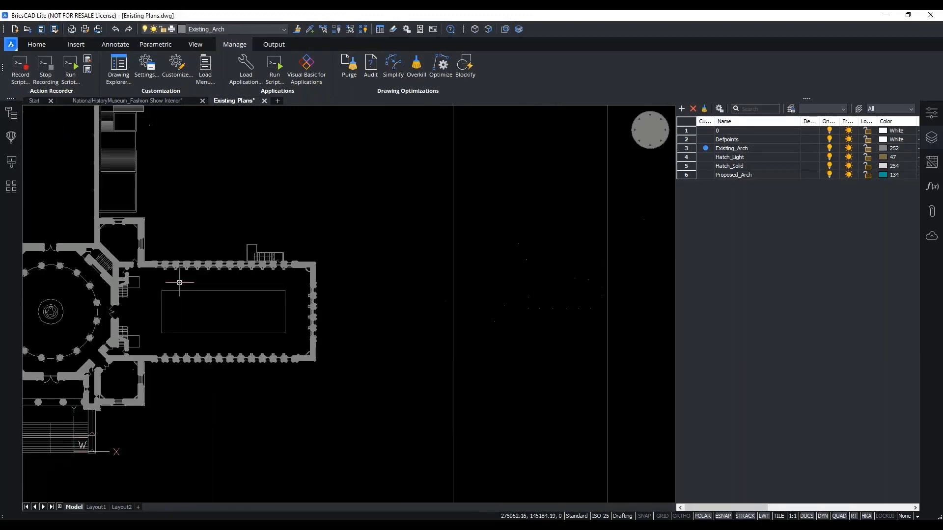
pyautogui.scroll(3, 367, 274)
pyautogui.scroll(5, 481, 243)
pyautogui.scroll(-7, 447, 239)
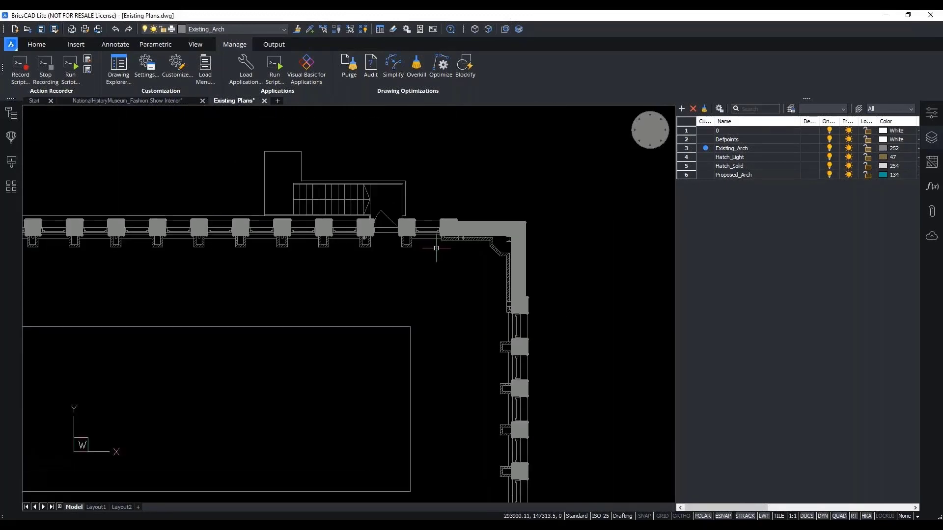
pyautogui.scroll(5, 439, 275)
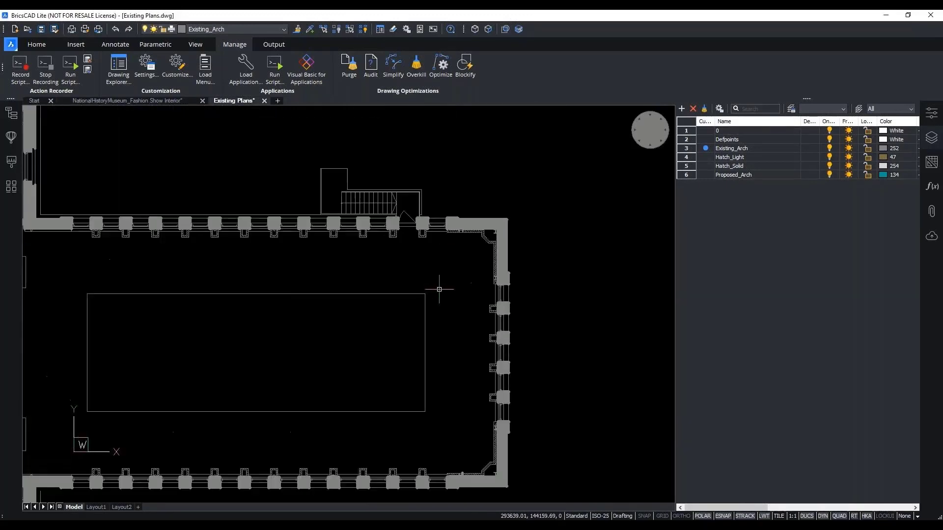
pyautogui.click(765, 516)
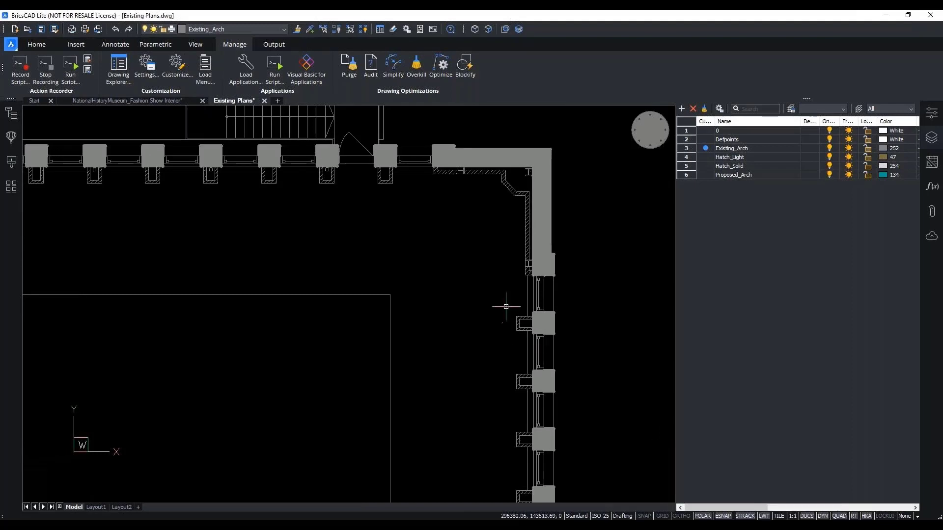
pyautogui.scroll(-10, 508, 300)
pyautogui.scroll(3, 478, 243)
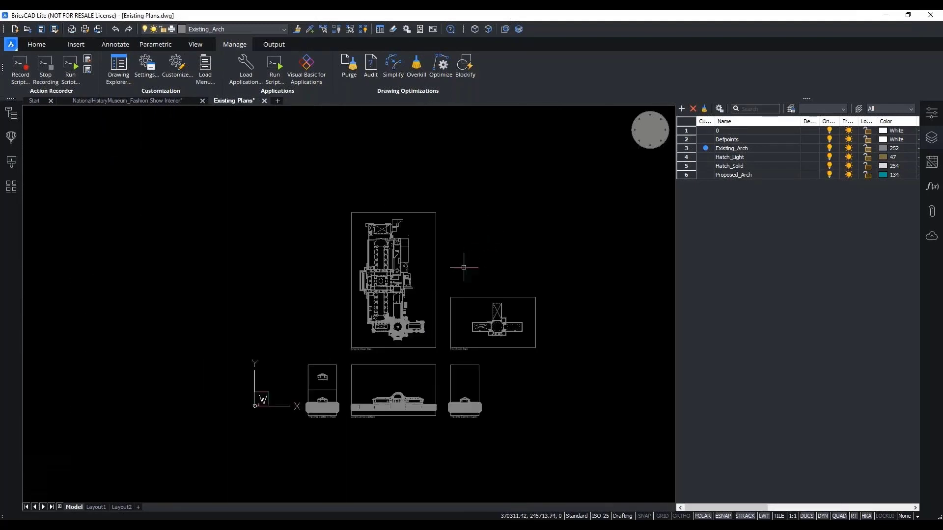
# Hide the layer list, centre the plans in view, and save the Existing Plans drawing
pyautogui.click(931, 137)
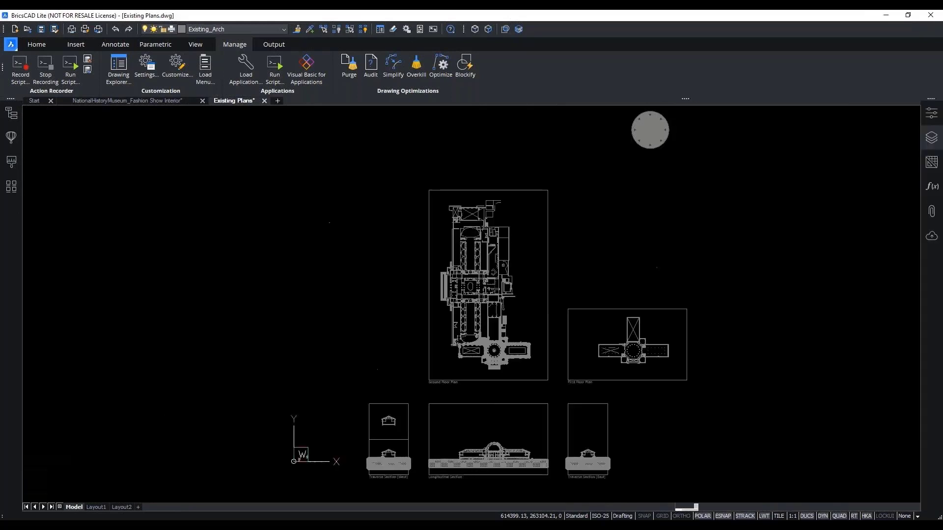
pyautogui.moveTo(654, 257); pyautogui.dragTo(610, 226, button='middle')
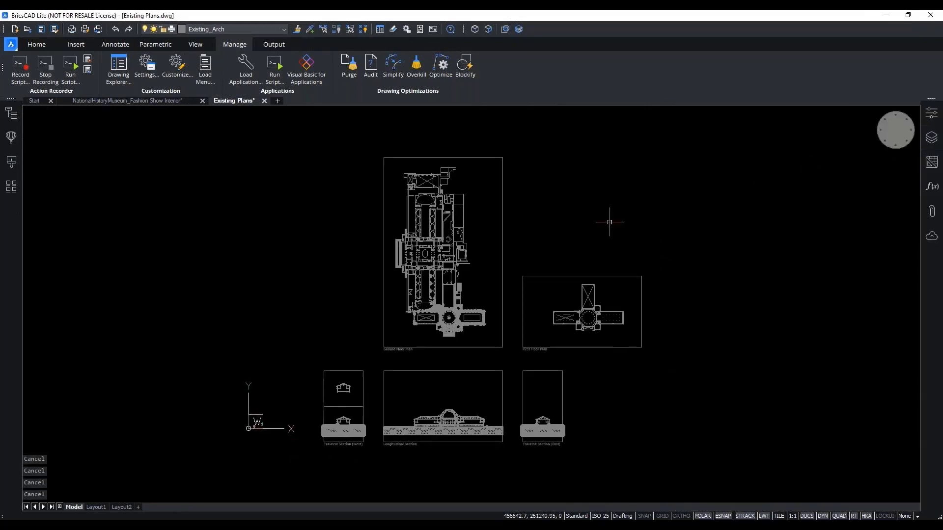
pyautogui.hotkey('ctrl', 's')
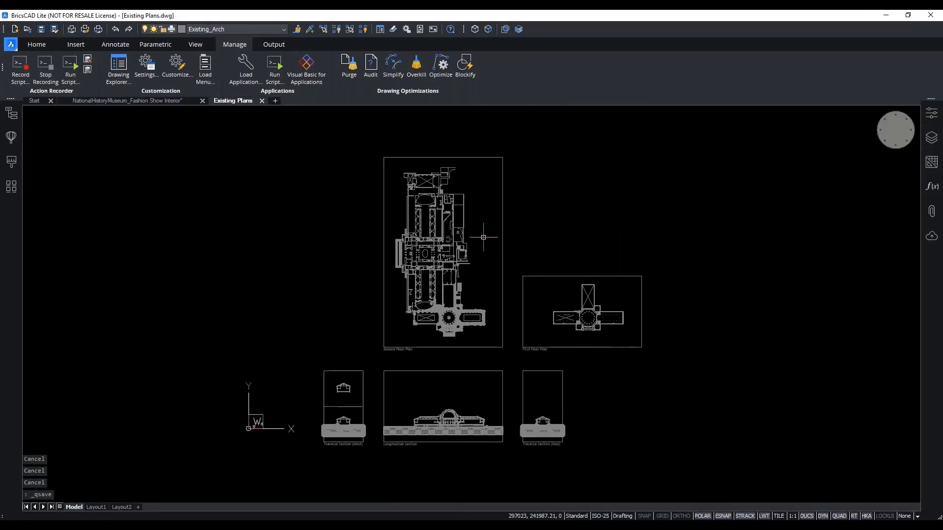
# Return to the museum fashion show drawing, then unload and reload its Existing Plans attachment
pyautogui.click(134, 102)
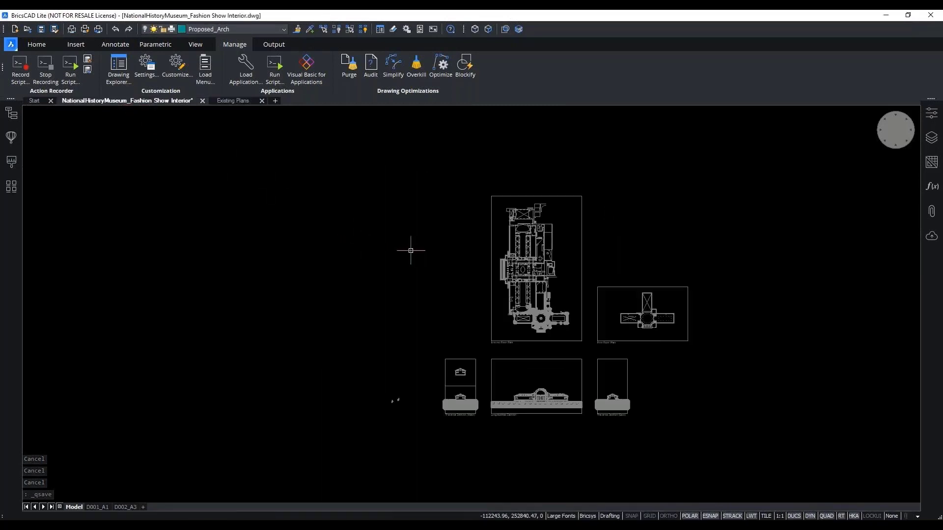
pyautogui.scroll(-1, 315, 263)
pyautogui.scroll(1, 503, 312)
pyautogui.scroll(1, 444, 258)
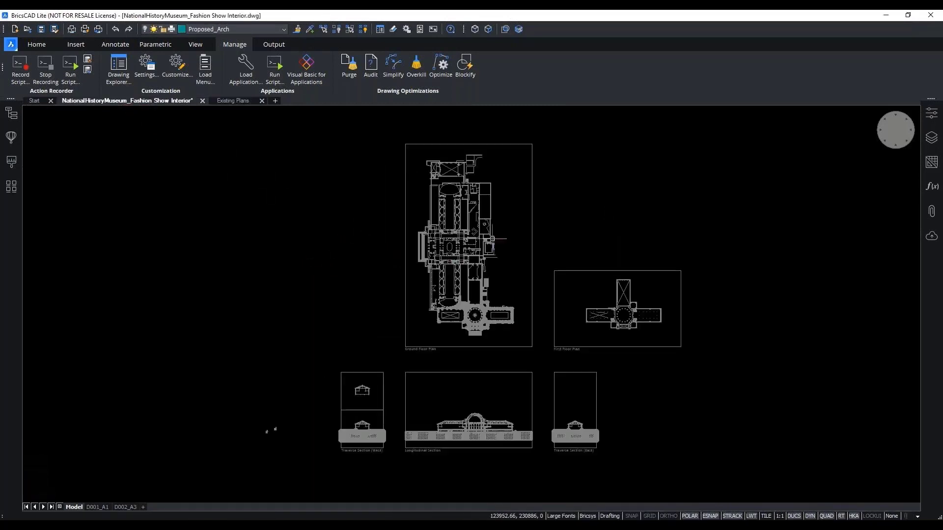
pyautogui.click(931, 213)
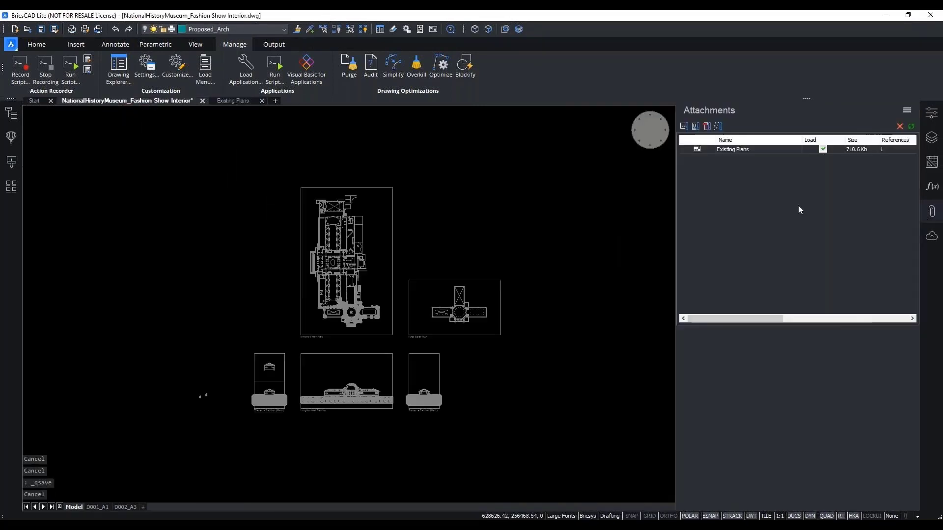
pyautogui.click(823, 149)
pyautogui.click(822, 149)
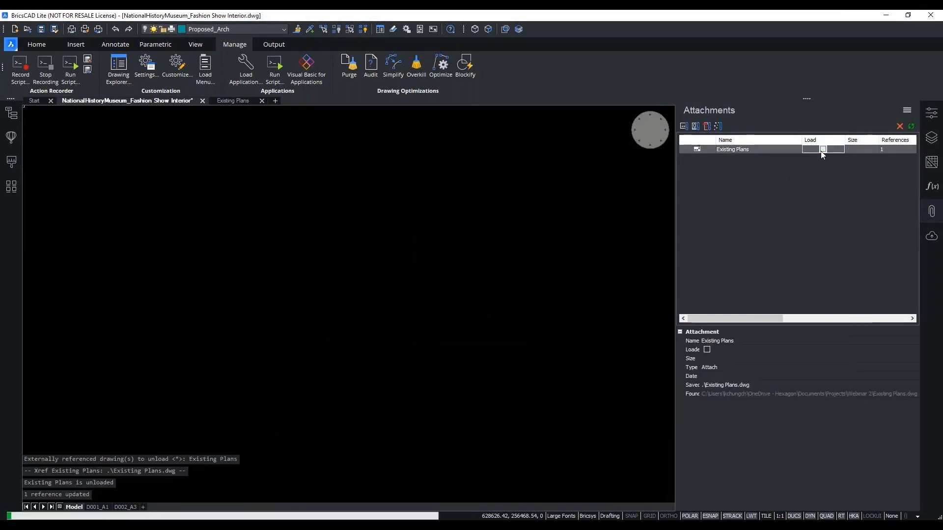
# Show the layer list and turn on all layers of the fashion show drawing
pyautogui.click(931, 139)
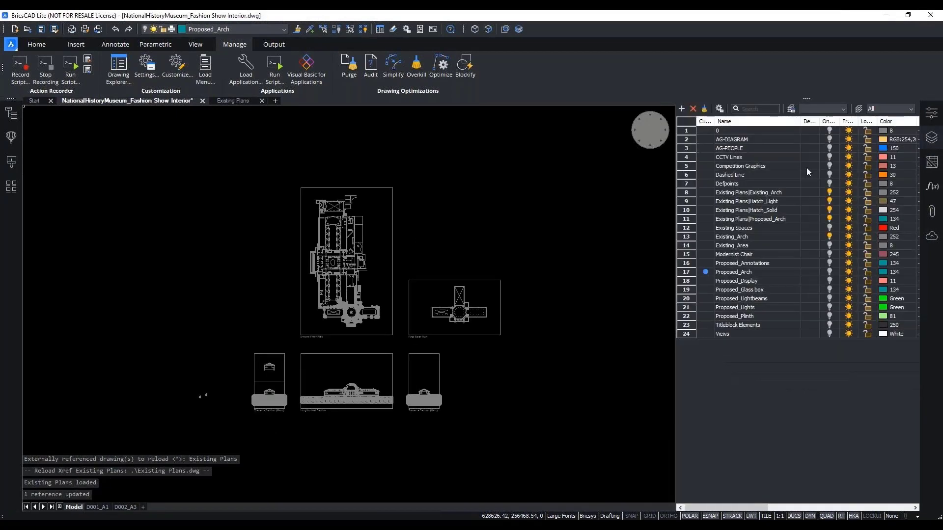
pyautogui.click(686, 125)
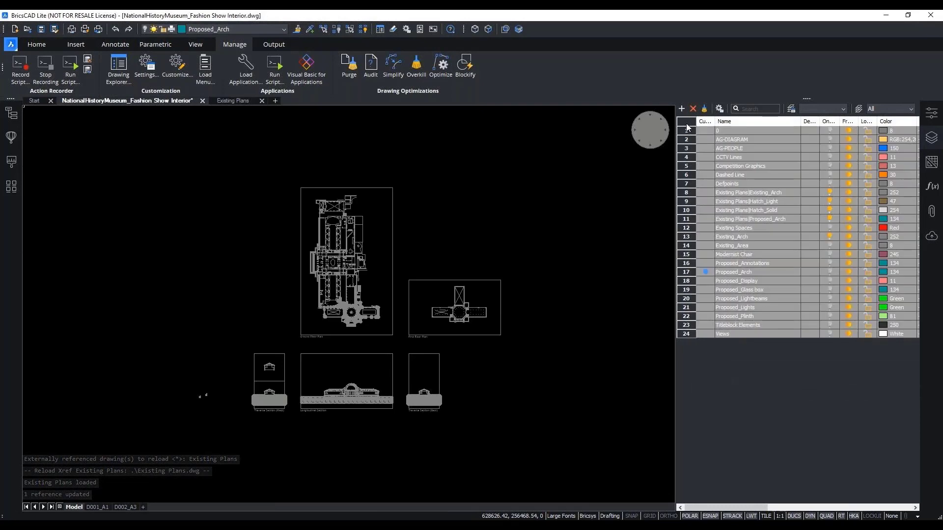
pyautogui.click(830, 131)
pyautogui.press('Escape')
pyautogui.press('Escape')
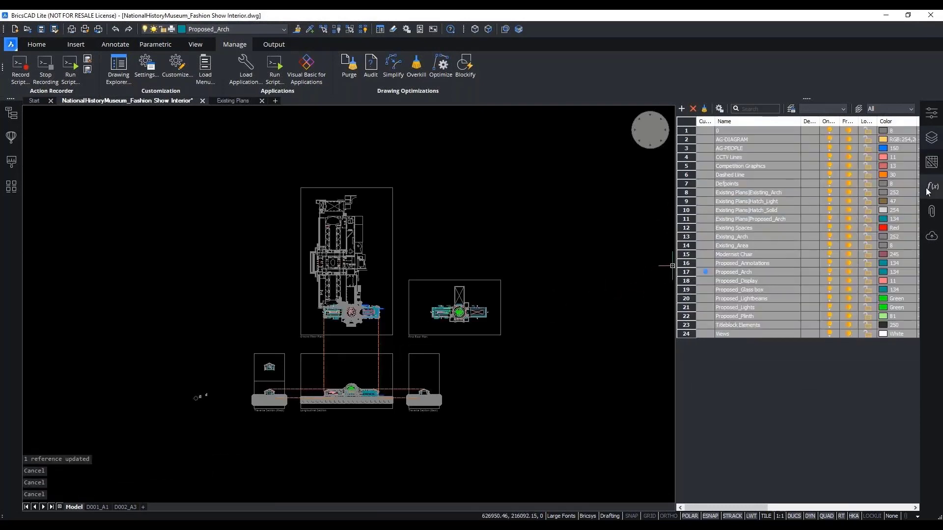
# Unload the Existing Plans attachment, examine the proposed fashion show design on its own, and reload the attachment
pyautogui.click(930, 211)
pyautogui.click(822, 149)
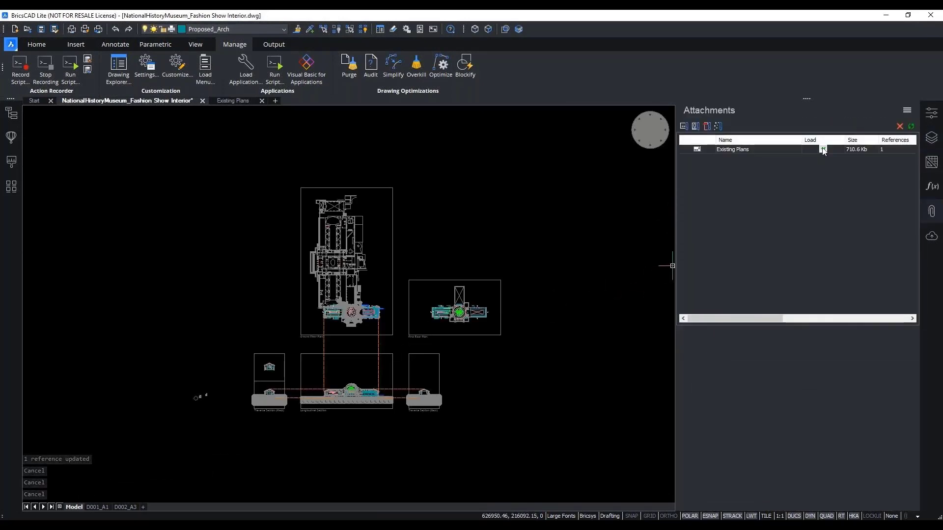
pyautogui.scroll(2, 411, 317)
pyautogui.scroll(3, 438, 293)
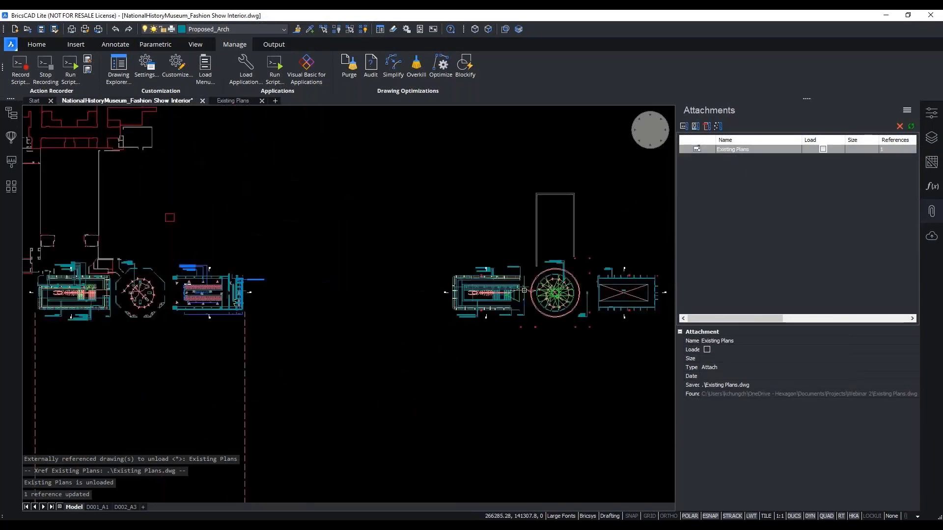
pyautogui.scroll(1, 658, 268)
pyautogui.scroll(-2, 659, 268)
pyautogui.scroll(5, 326, 294)
pyautogui.scroll(2, 309, 272)
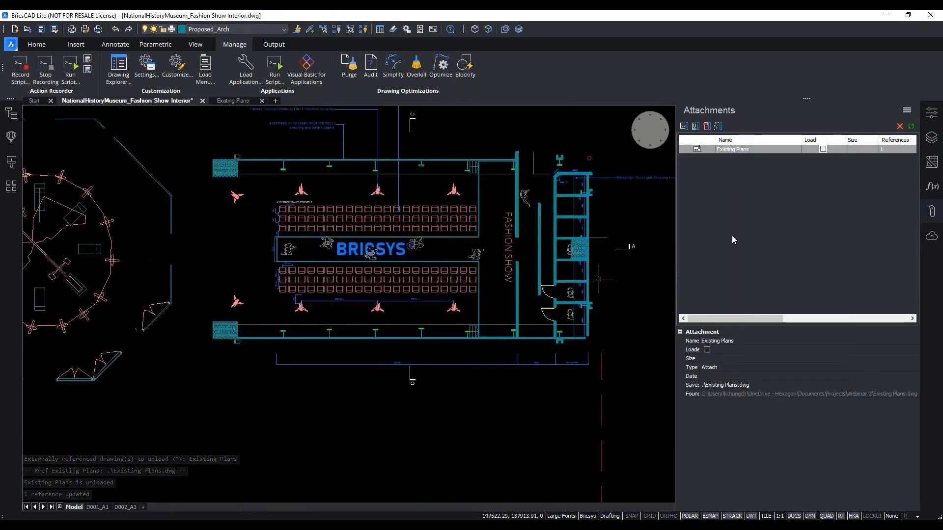
pyautogui.click(823, 149)
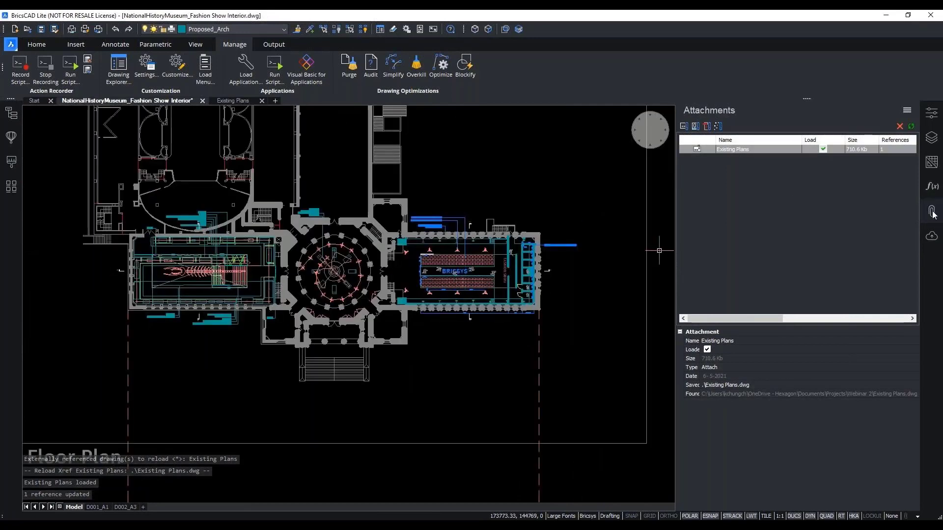
pyautogui.click(932, 212)
pyautogui.scroll(-6, 493, 231)
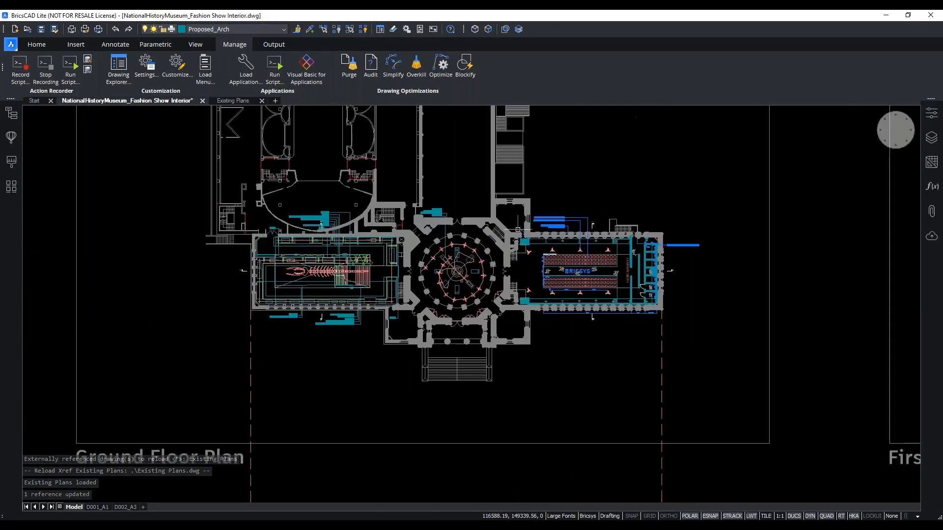
pyautogui.press('Escape')
pyautogui.press('Escape')
pyautogui.press('Escape')
pyautogui.press('Escape')
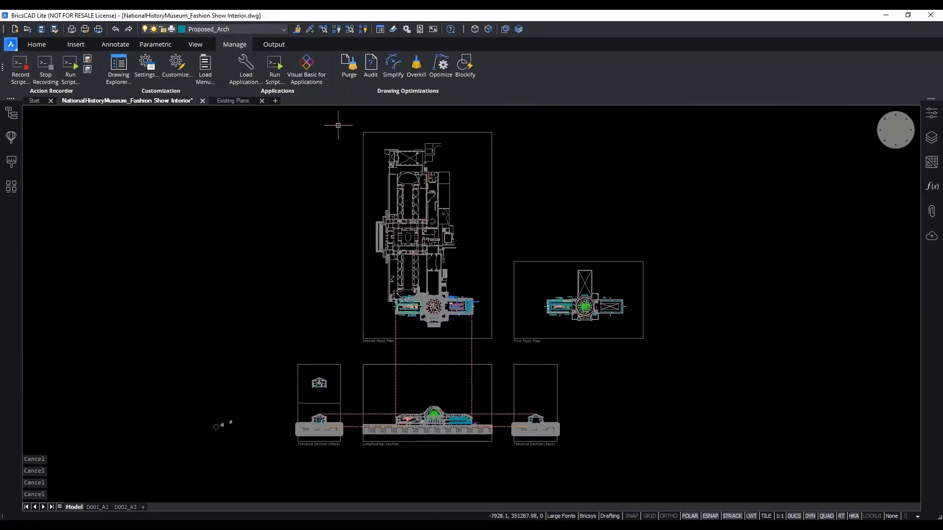
# Open the Drawing Explorer and preview the contents of the Proposed_Arch, 0 and Existing Plans xref layers
pyautogui.click(380, 29)
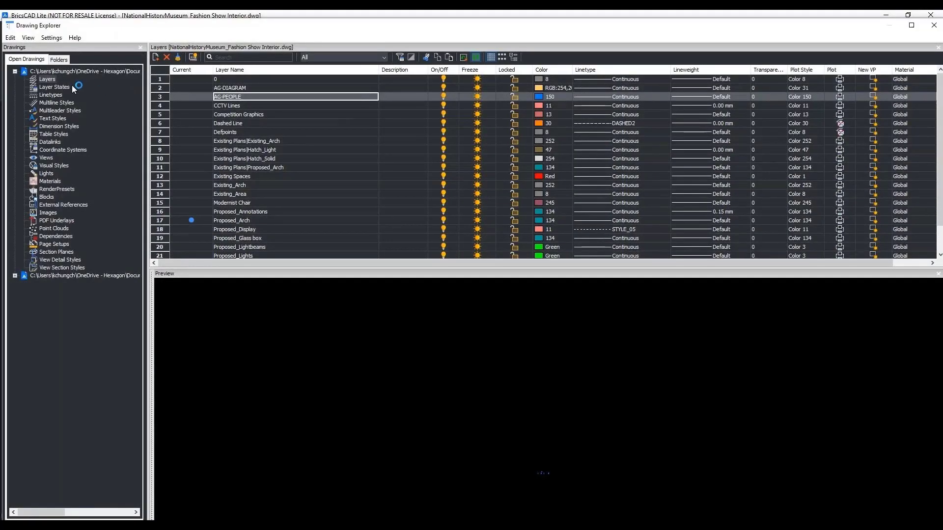
pyautogui.click(47, 80)
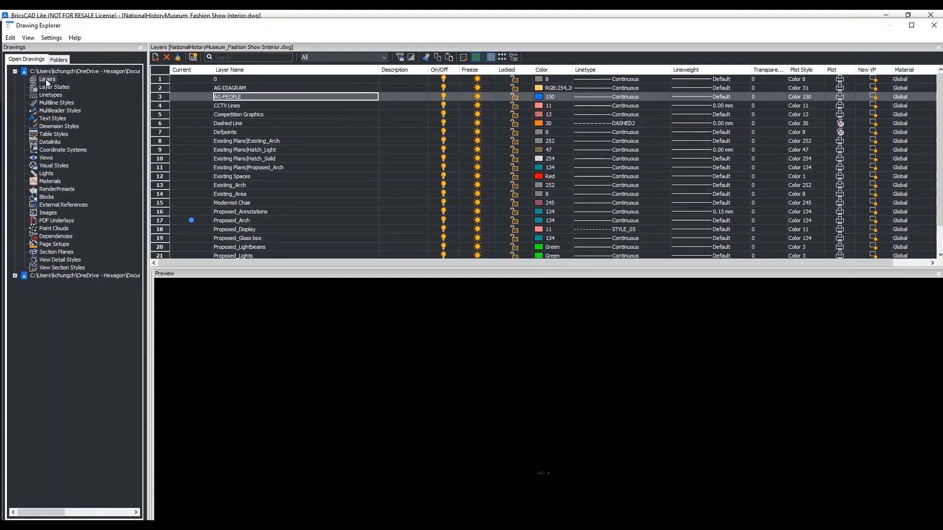
pyautogui.click(162, 221)
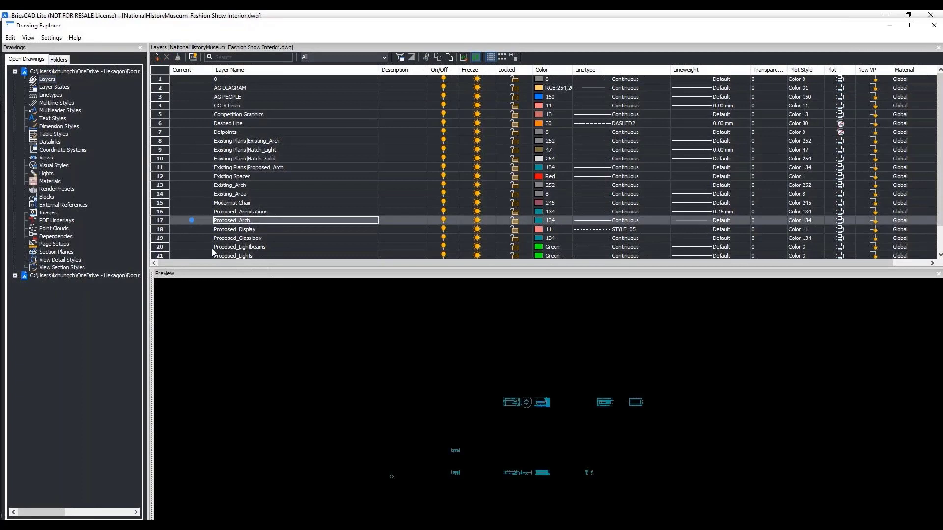
pyautogui.click(158, 80)
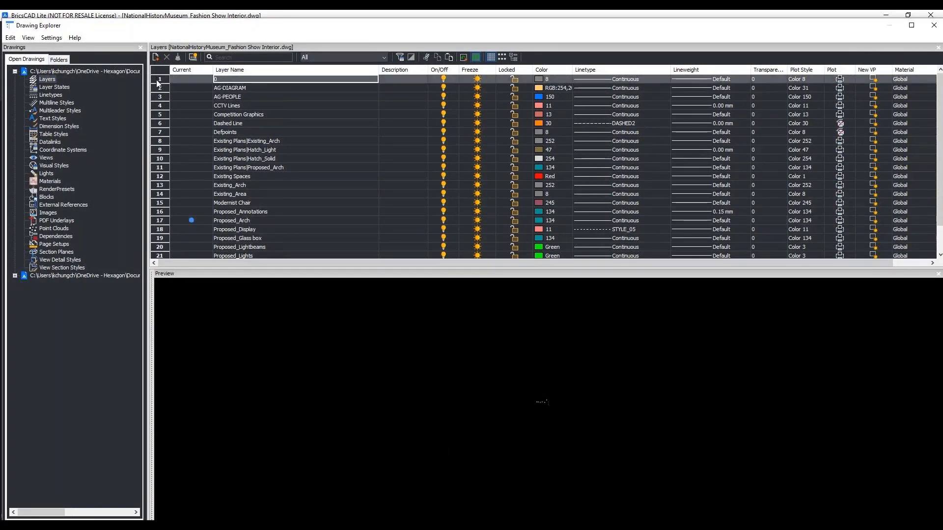
pyautogui.scroll(-1, 173, 181)
pyautogui.scroll(-1, 173, 189)
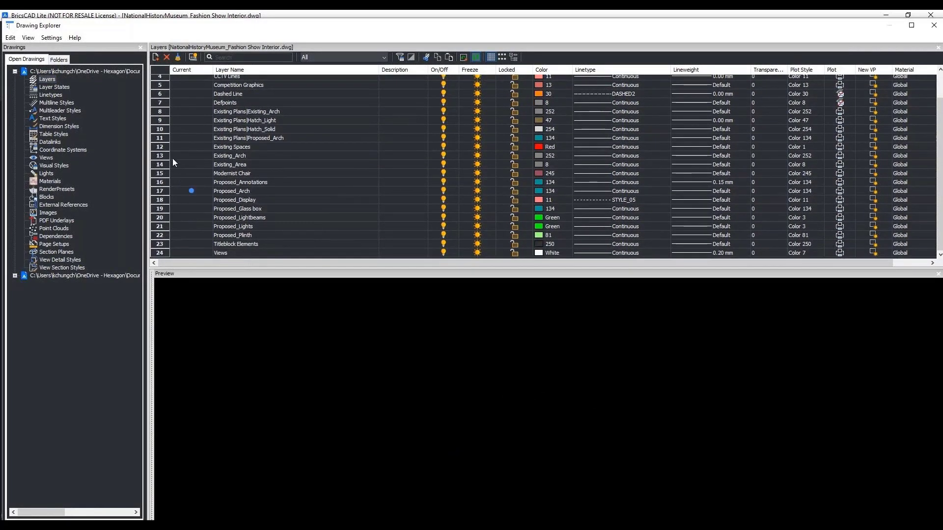
pyautogui.click(164, 139)
pyautogui.click(160, 130)
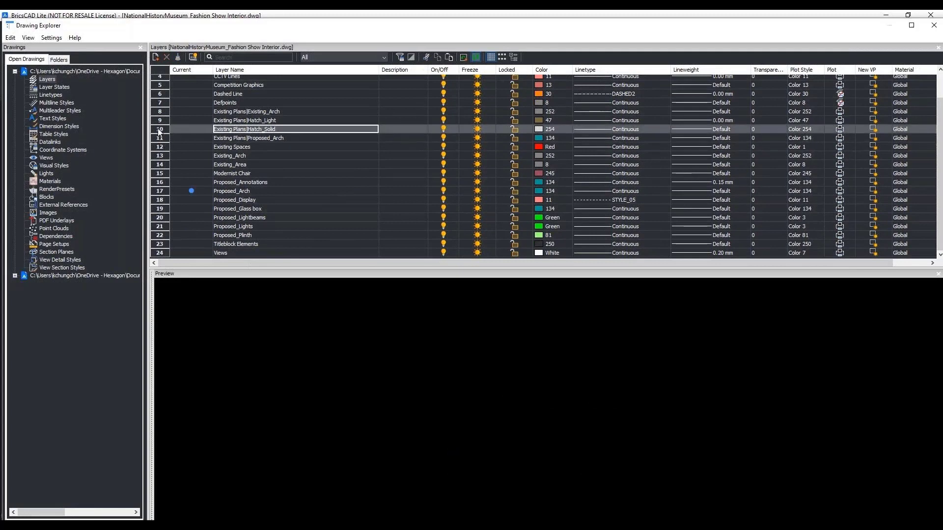
pyautogui.click(160, 121)
pyautogui.click(163, 112)
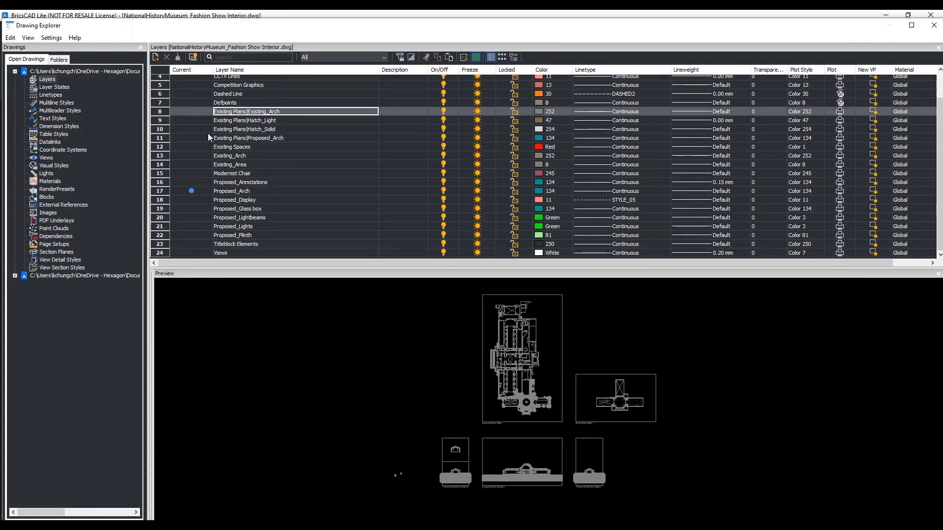
# Preview the fashion show drawing's own layers one by one, from Existing_Arch through Modernist Chair to Proposed_Lights
pyautogui.click(161, 156)
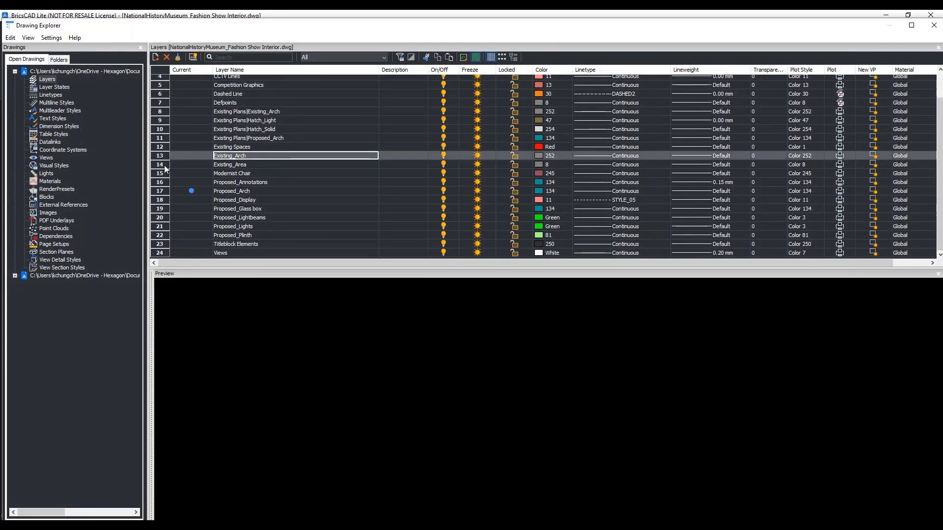
pyautogui.click(164, 165)
pyautogui.click(165, 173)
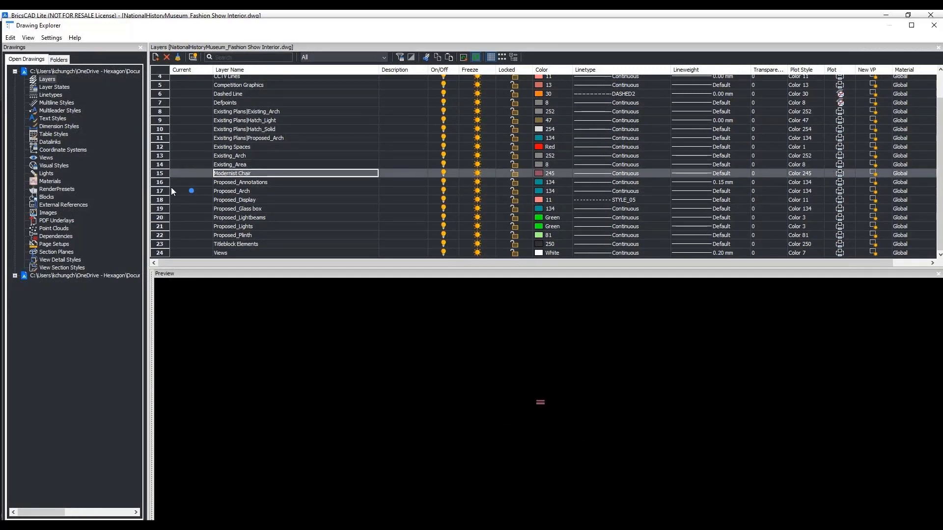
pyautogui.click(169, 183)
pyautogui.click(165, 190)
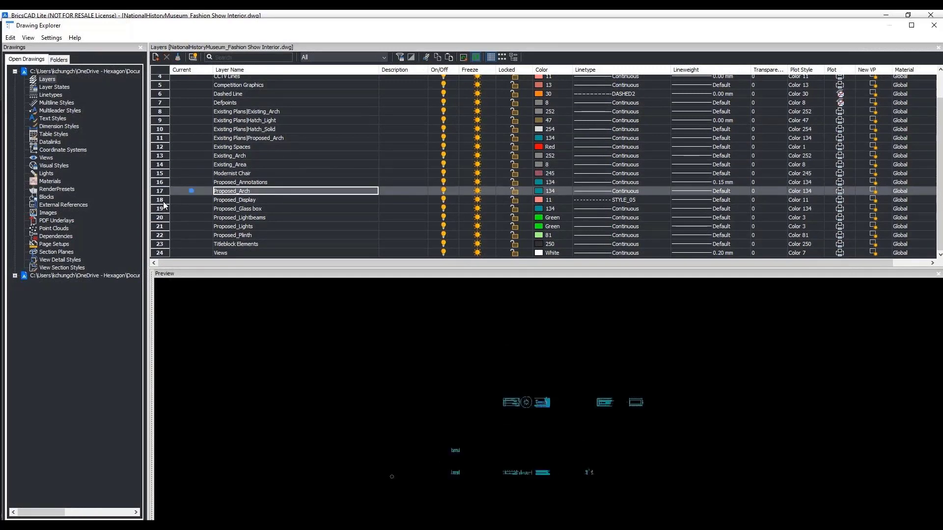
pyautogui.click(164, 202)
pyautogui.click(164, 210)
pyautogui.click(165, 218)
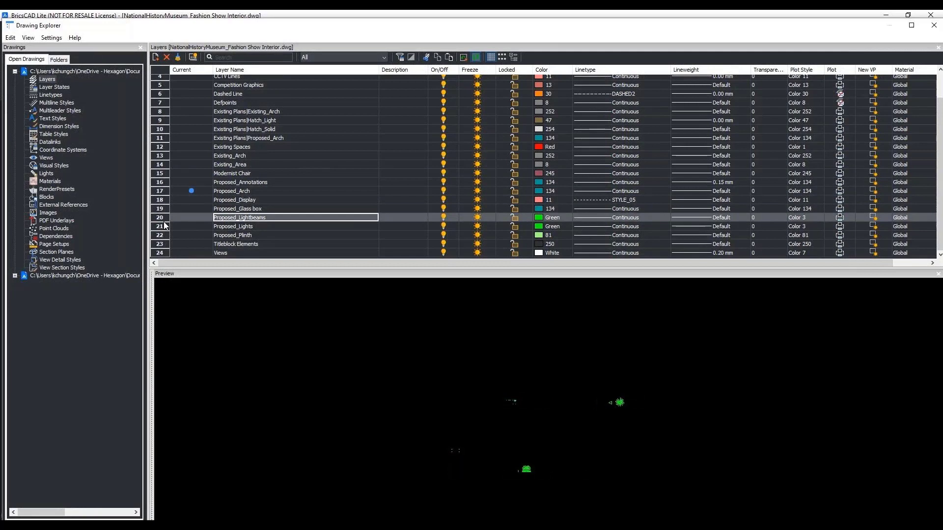
pyautogui.click(165, 223)
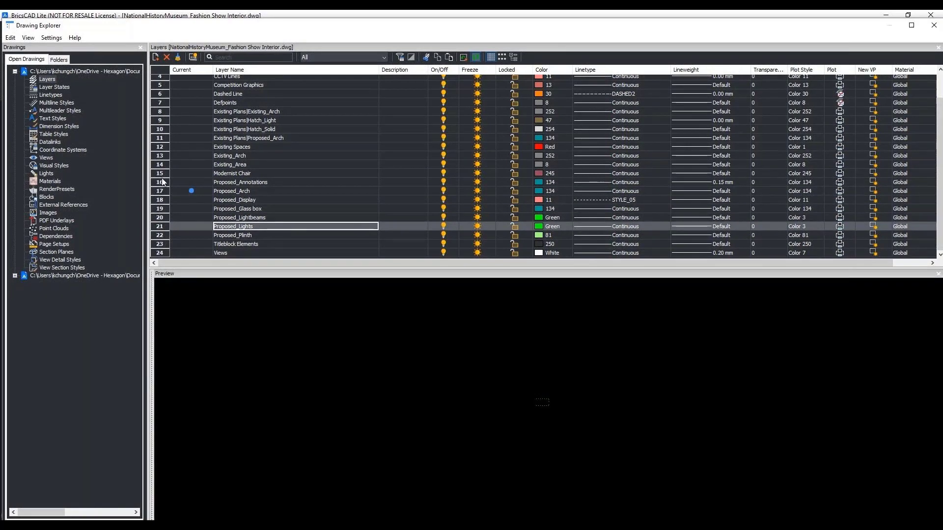
# Preview the layers from Modernist Chair to Proposed_Lightbeams together, and the Proposed_Display layer on its own
pyautogui.moveTo(164, 175); pyautogui.dragTo(165, 217)
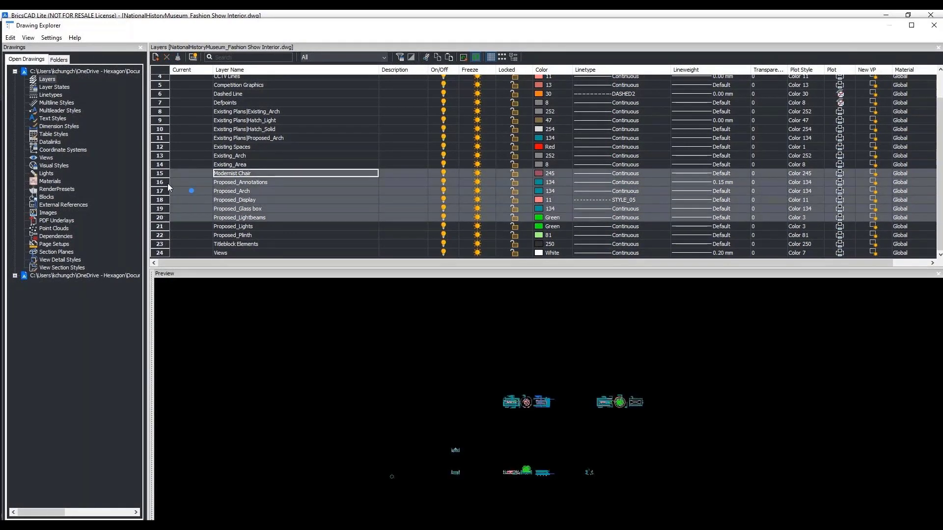
pyautogui.click(160, 186)
pyautogui.click(161, 200)
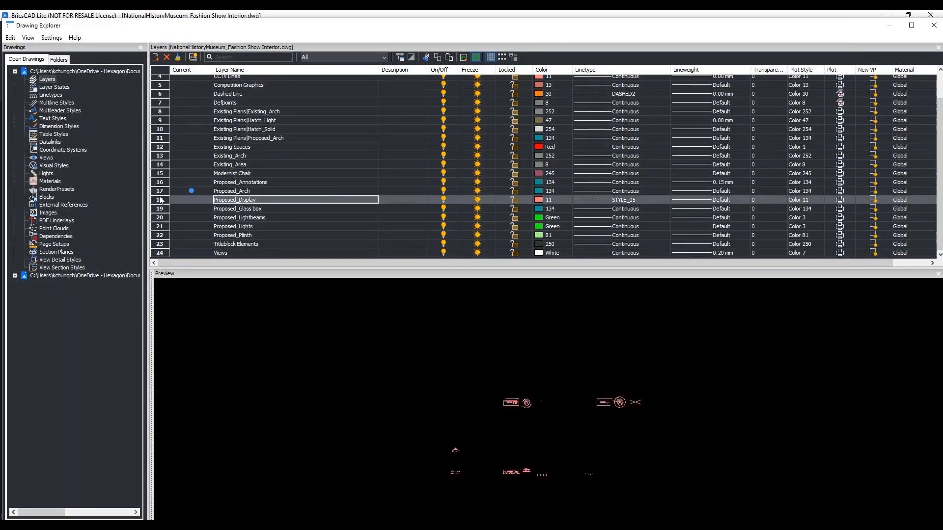
pyautogui.scroll(1, 210, 218)
# Review the layer states, linetypes and multileader styles of the fashion show drawing
pyautogui.click(64, 89)
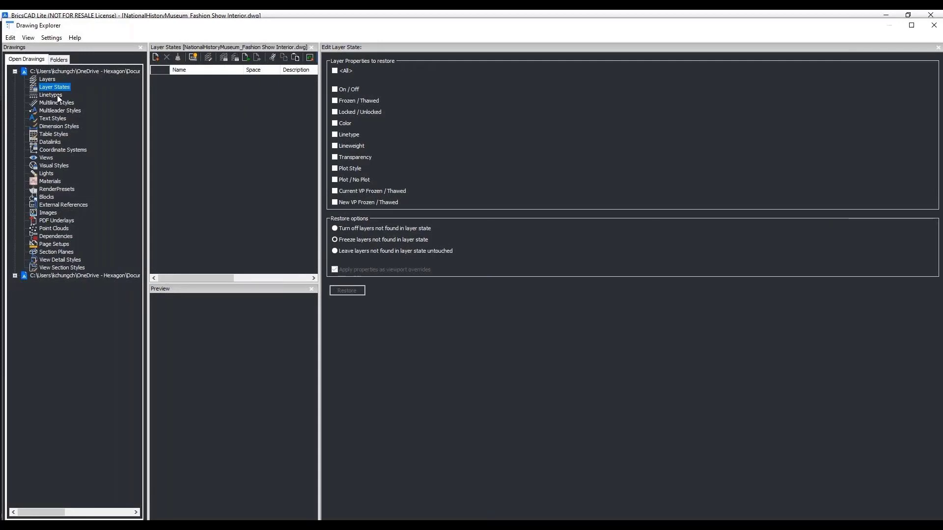
pyautogui.click(57, 96)
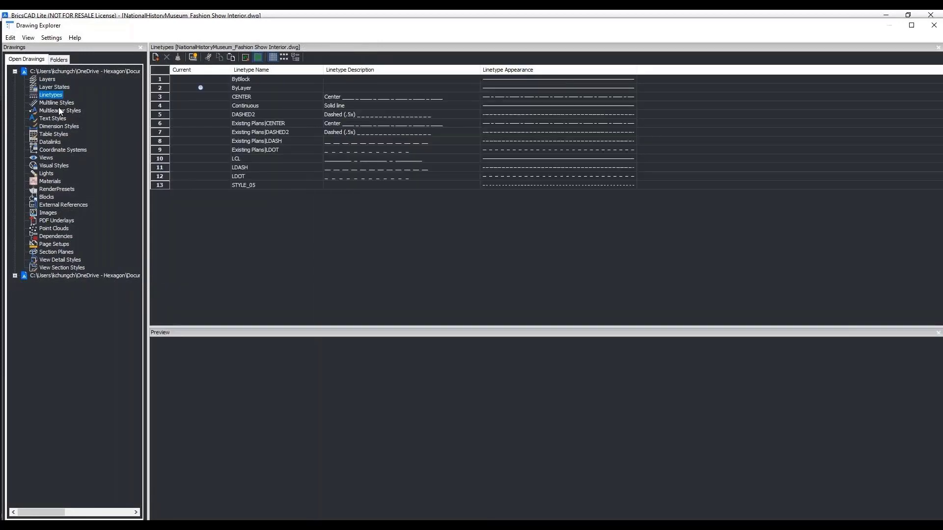
pyautogui.click(58, 110)
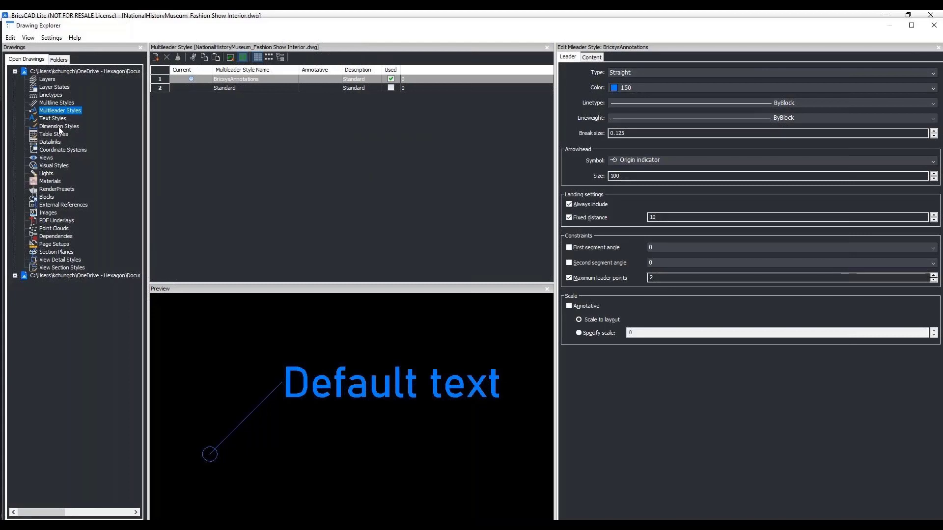
# Compare all settings of the Bricsys and ISO-25 dimension styles side by side
pyautogui.click(58, 127)
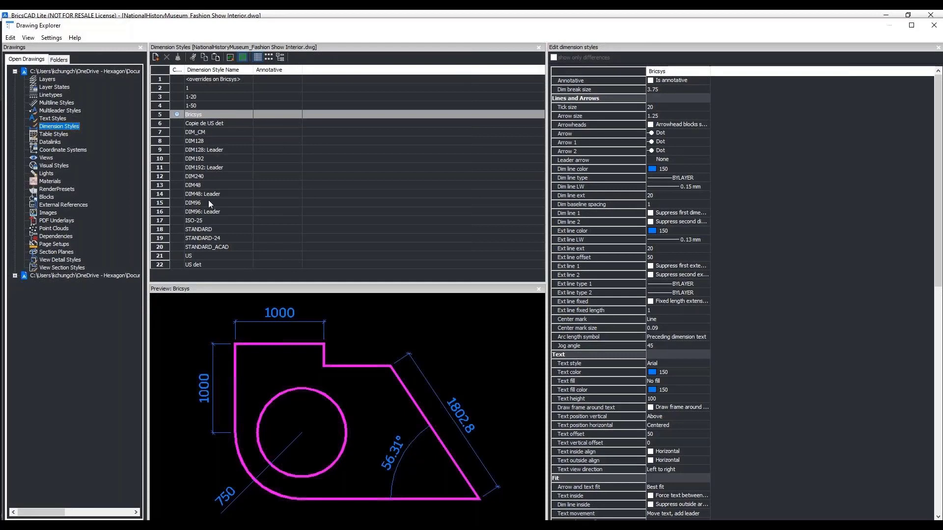
pyautogui.keyDown('ctrl'); pyautogui.click(164, 221); pyautogui.keyUp('ctrl')
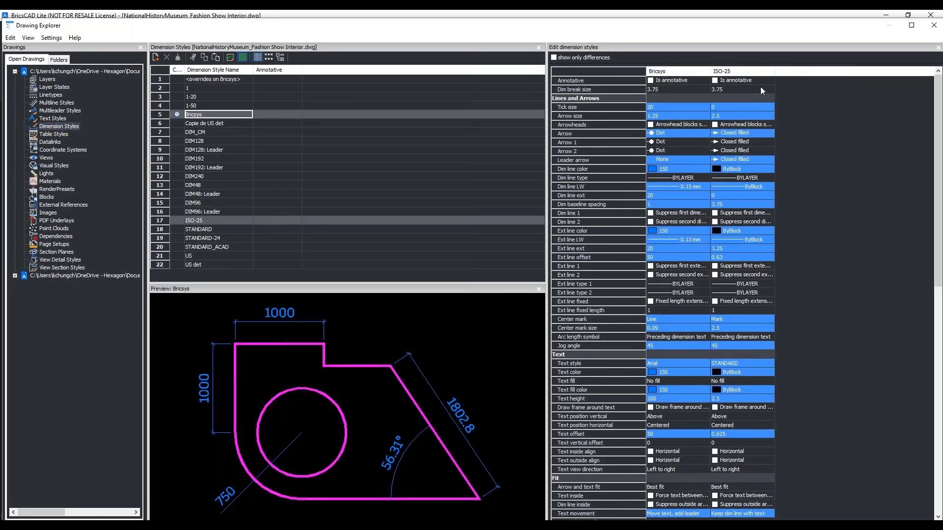
pyautogui.click(159, 222)
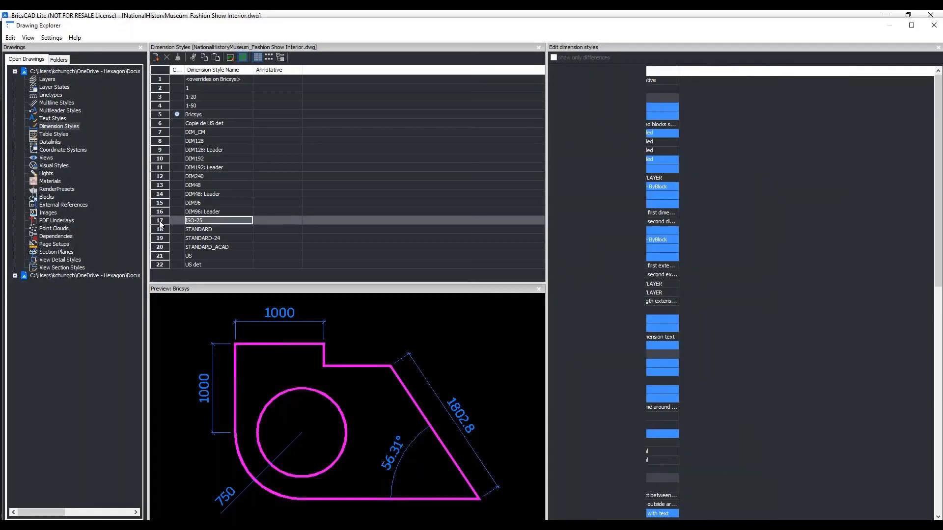
pyautogui.click(159, 116)
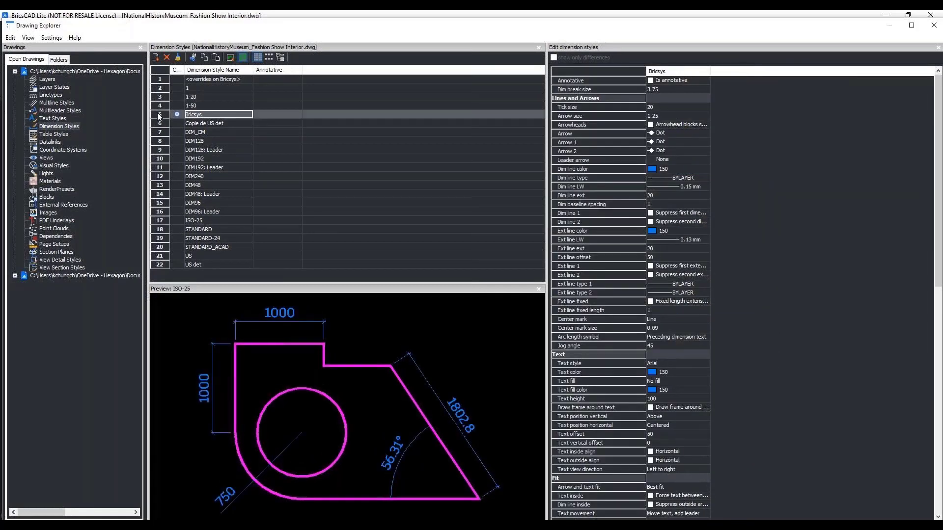
pyautogui.keyDown('ctrl'); pyautogui.click(162, 222); pyautogui.keyUp('ctrl')
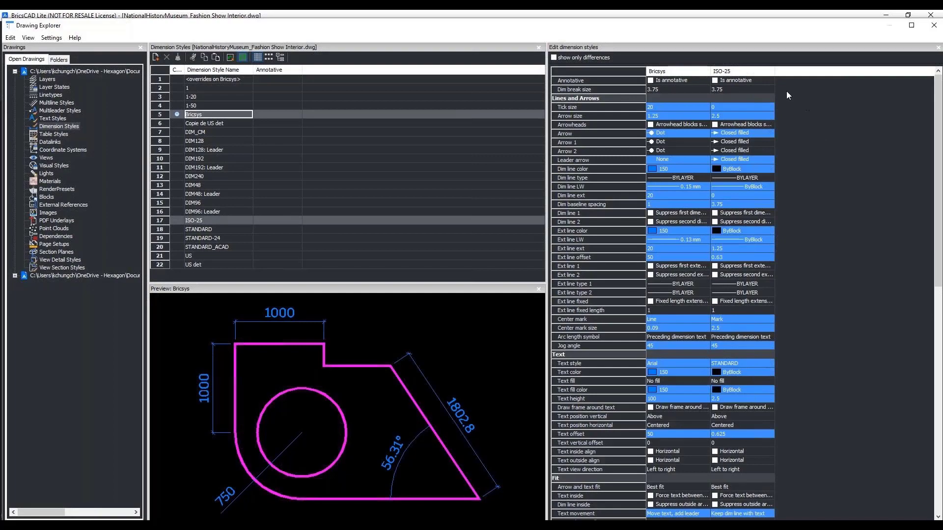
pyautogui.scroll(-3, 785, 93)
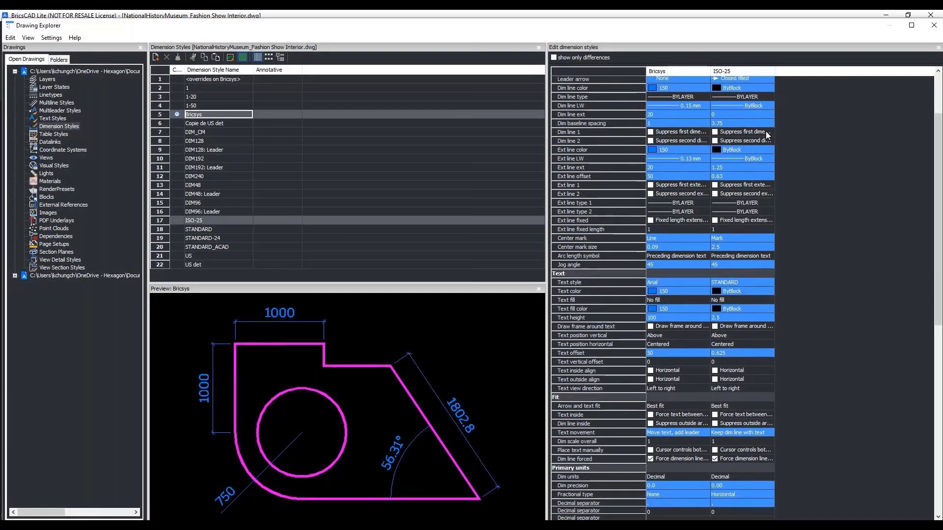
pyautogui.scroll(-12, 765, 131)
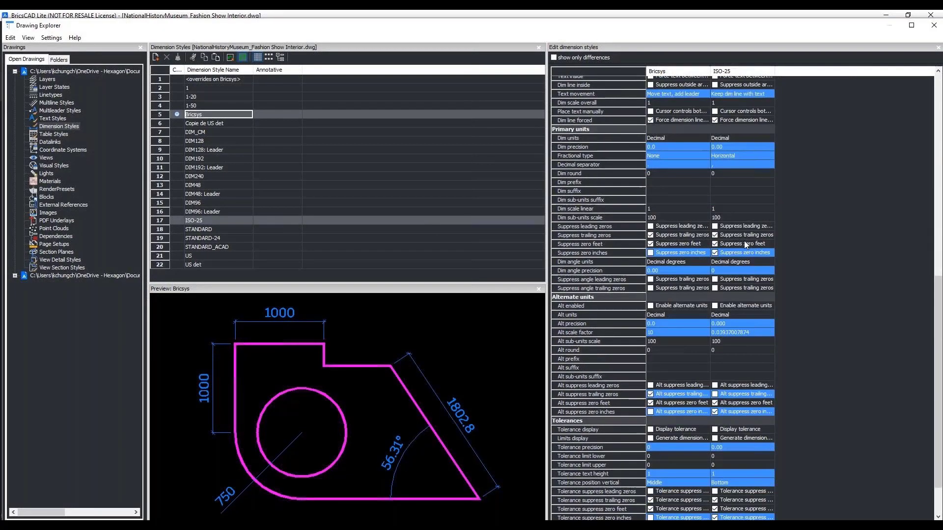
pyautogui.scroll(15, 746, 244)
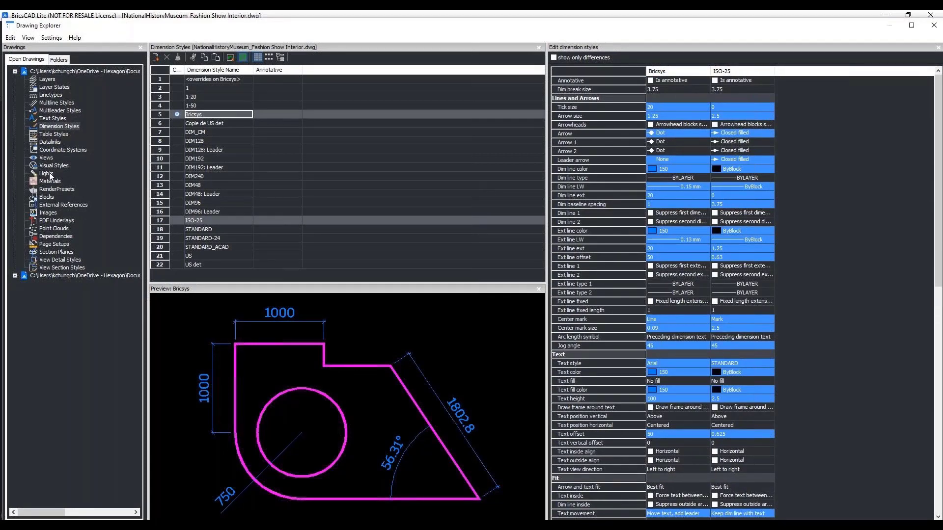
# Review the fashion show drawing's block definitions, previewing the _Dot and Camera Tripod blocks
pyautogui.click(49, 196)
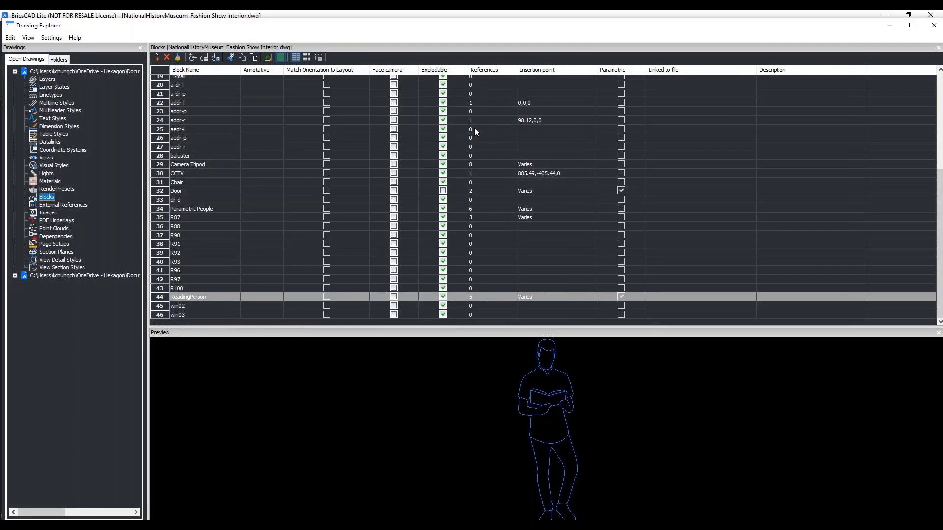
pyautogui.scroll(6, 474, 127)
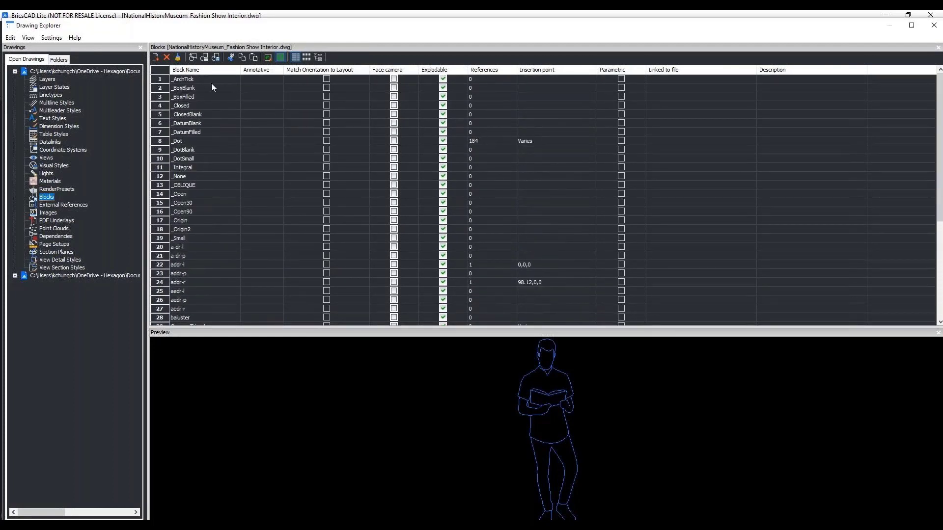
pyautogui.click(161, 142)
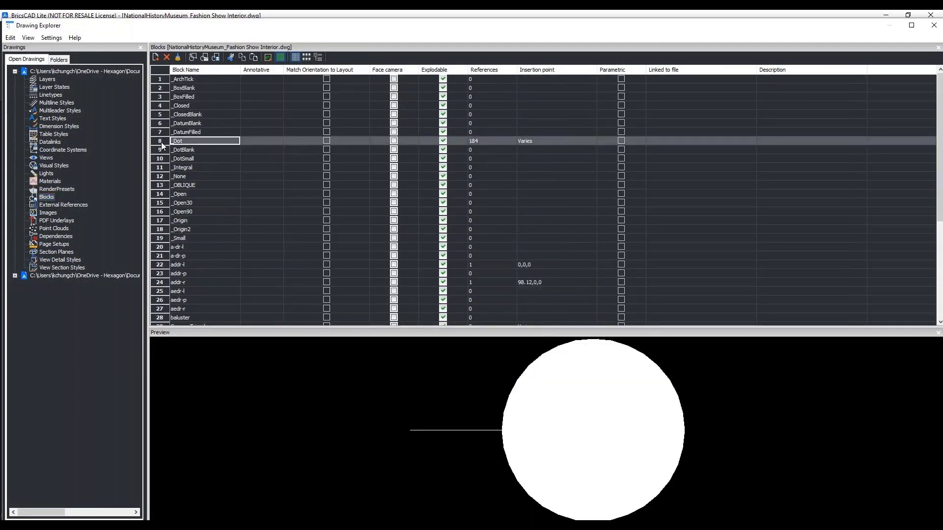
pyautogui.scroll(-3, 181, 203)
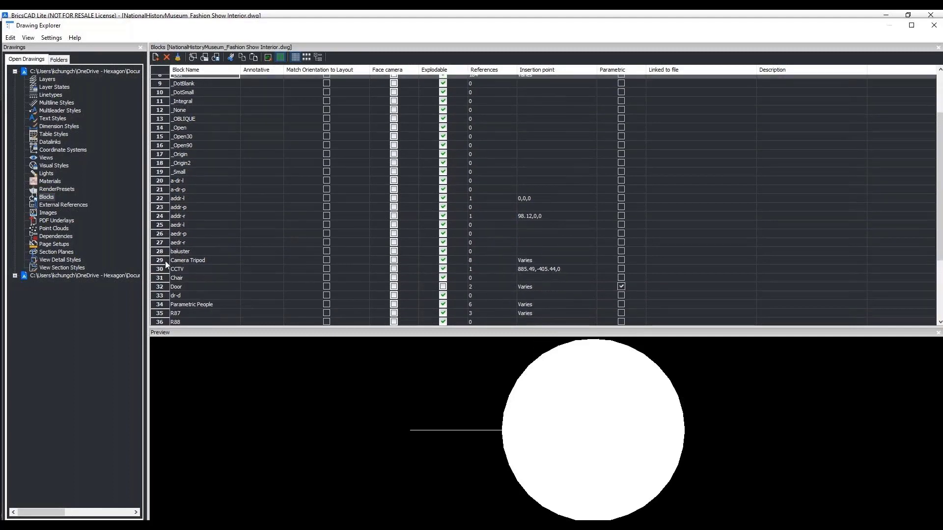
pyautogui.click(164, 260)
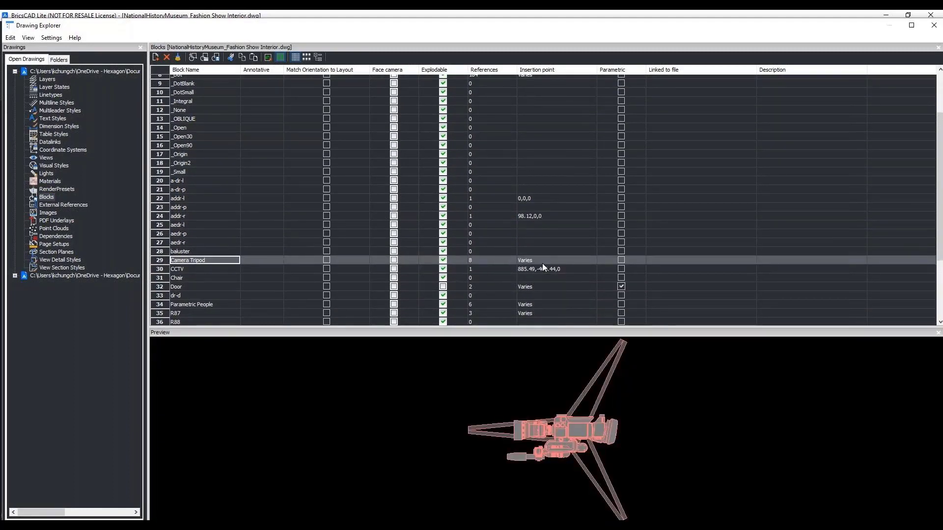
pyautogui.scroll(-1, 131, 250)
# Review the Existing Plans entry among the fashion show drawing's external references
pyautogui.click(59, 204)
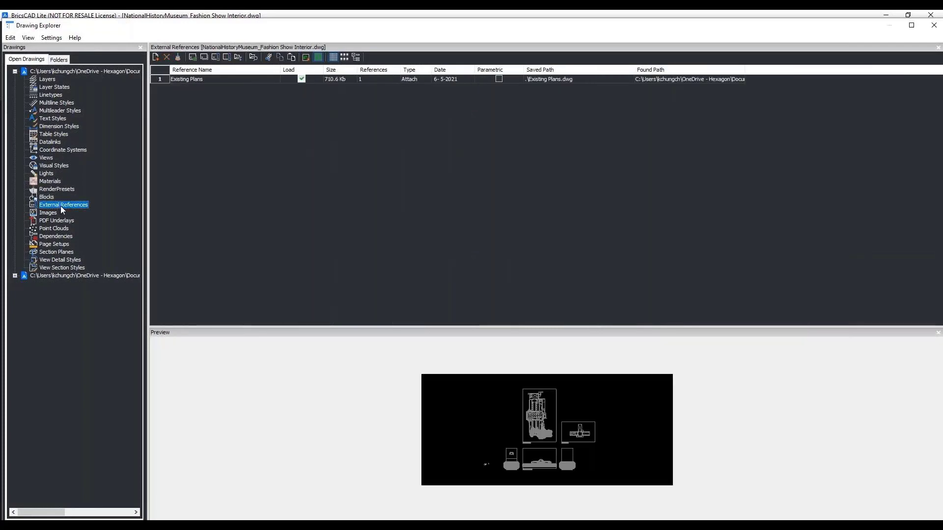
pyautogui.click(164, 79)
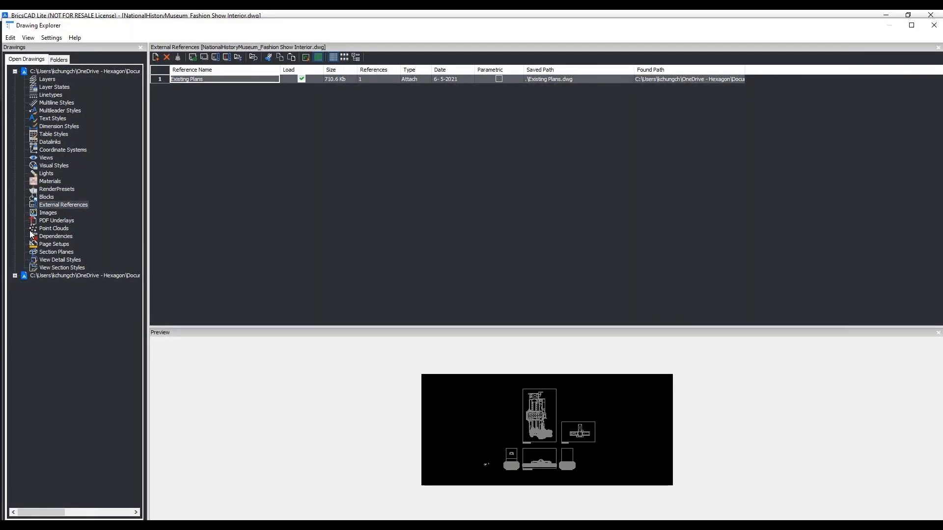
# Make Existing Plans the active drawing from the Drawing Explorer, close the explorer, and view the ground floor stairs beside the rotunda up close
pyautogui.click(51, 278)
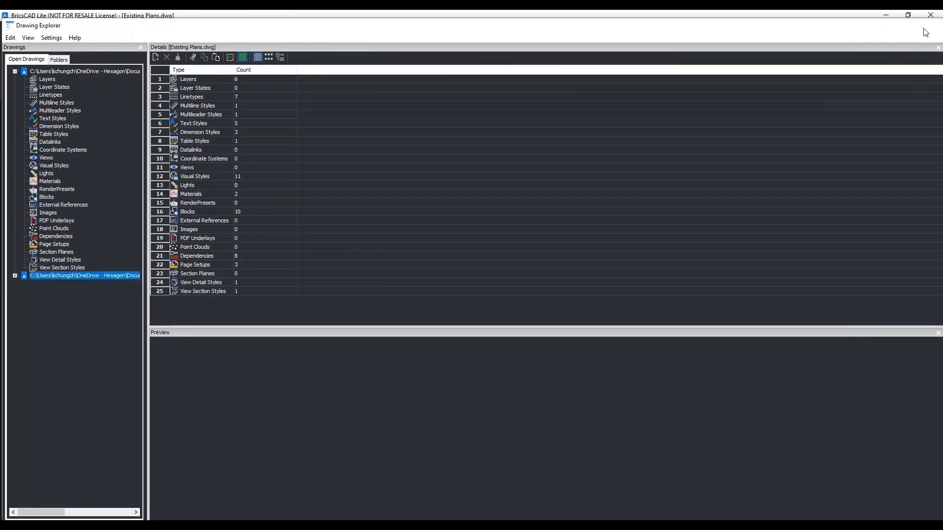
pyautogui.click(933, 25)
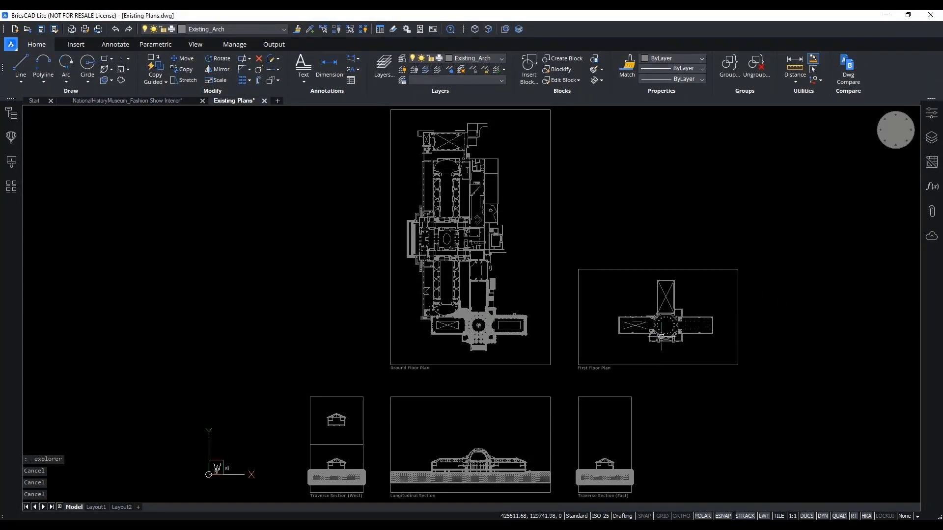
pyautogui.press('Escape')
pyautogui.scroll(8, 485, 329)
pyautogui.scroll(4, 488, 298)
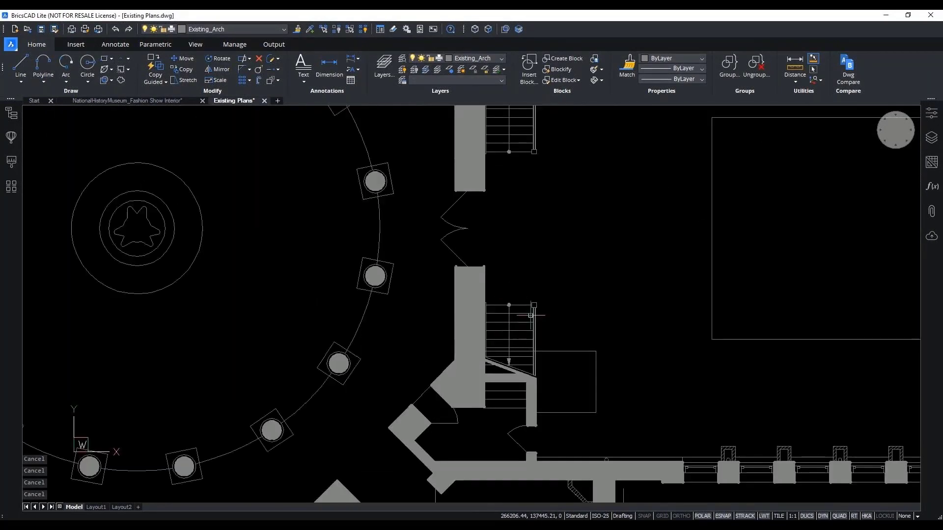
# Select the first tread line of the ground floor stairs beside the rotunda, show the entity properties, and clear the selection
pyautogui.scroll(3, 523, 309)
pyautogui.click(522, 289)
pyautogui.click(511, 308)
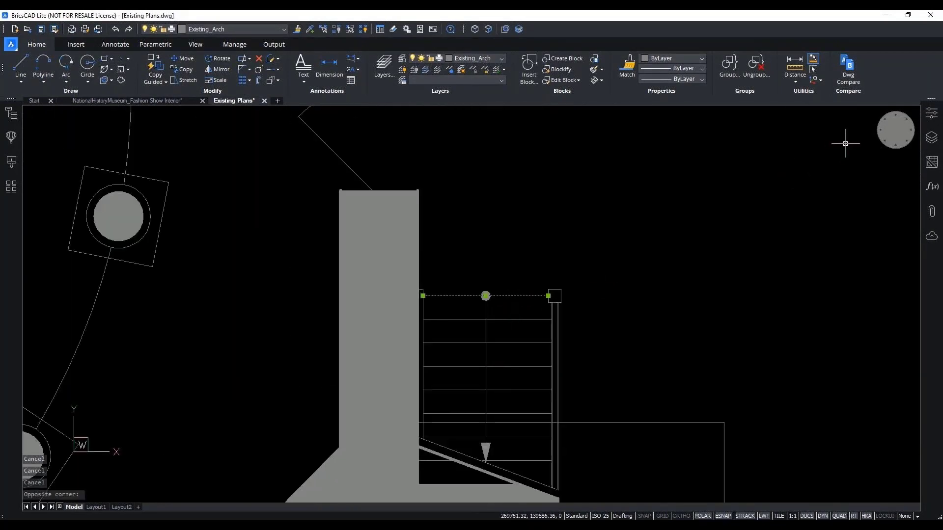
pyautogui.click(932, 114)
pyautogui.press('Escape')
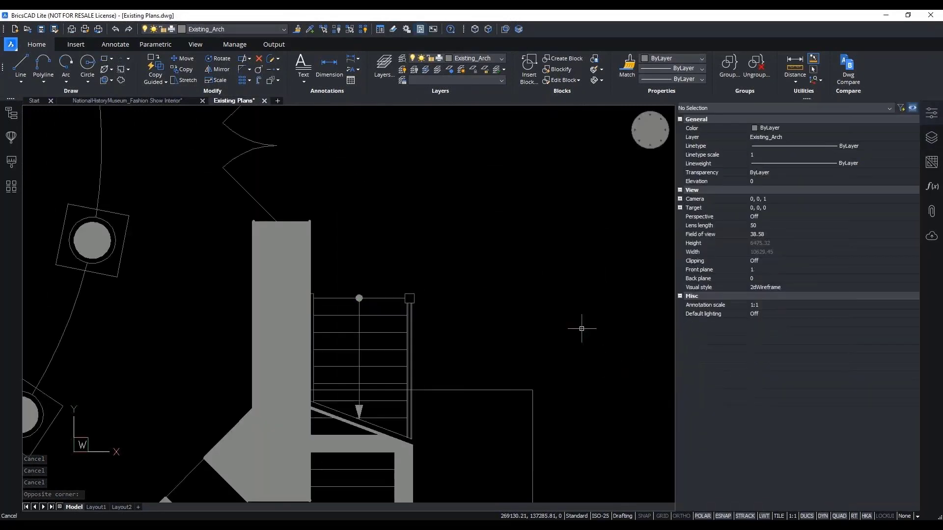
# Check the properties of the thick stray line along a wall pier in the ground floor's east wing
pyautogui.scroll(-6, 544, 284)
pyautogui.scroll(-3, 392, 346)
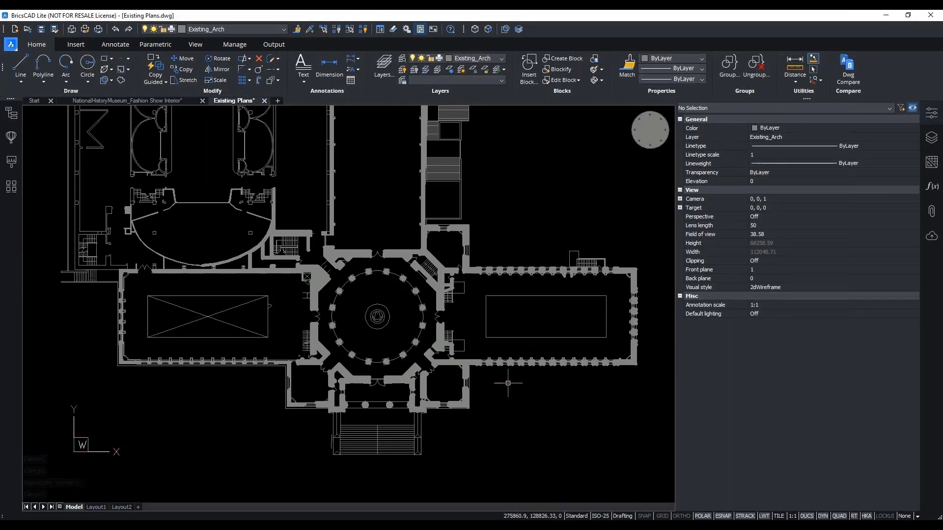
pyautogui.scroll(10, 518, 226)
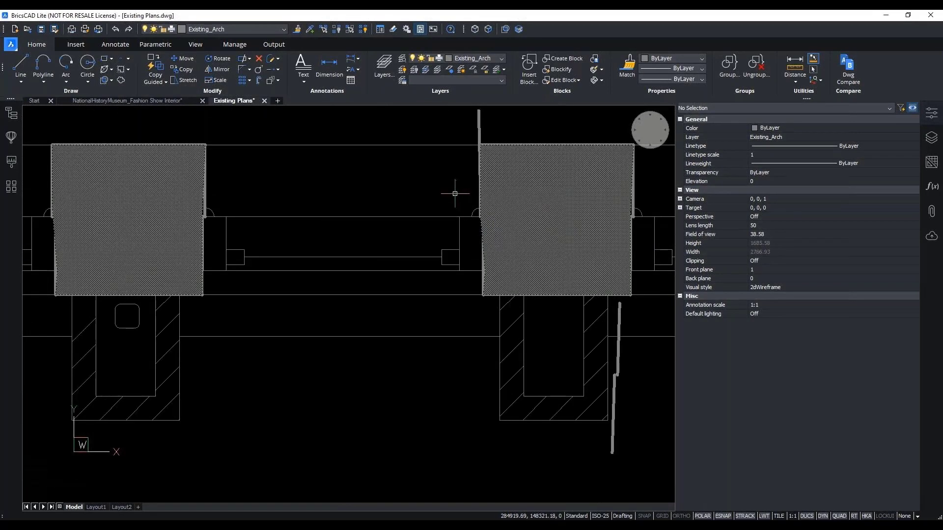
pyautogui.scroll(3, 471, 177)
pyautogui.scroll(-3, 488, 158)
pyautogui.scroll(6, 484, 137)
pyautogui.click(464, 142)
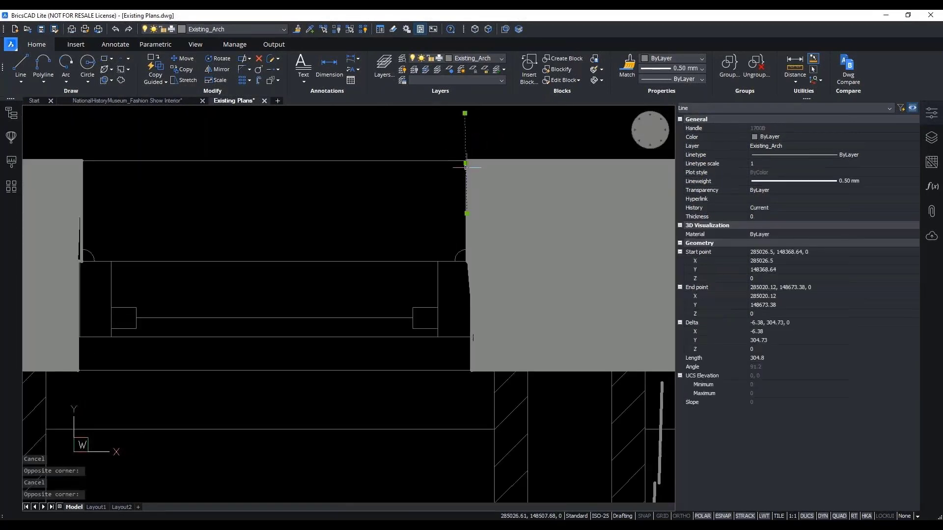
pyautogui.press('Escape')
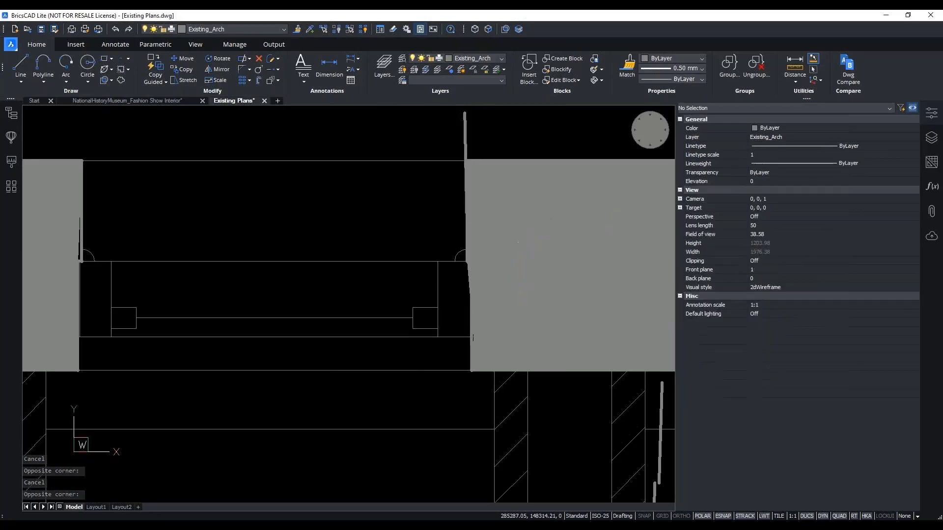
# Inspect a tread line in the short stair section below the landing on the rotunda's east side
pyautogui.scroll(-3, 449, 226)
pyautogui.scroll(-10, 368, 236)
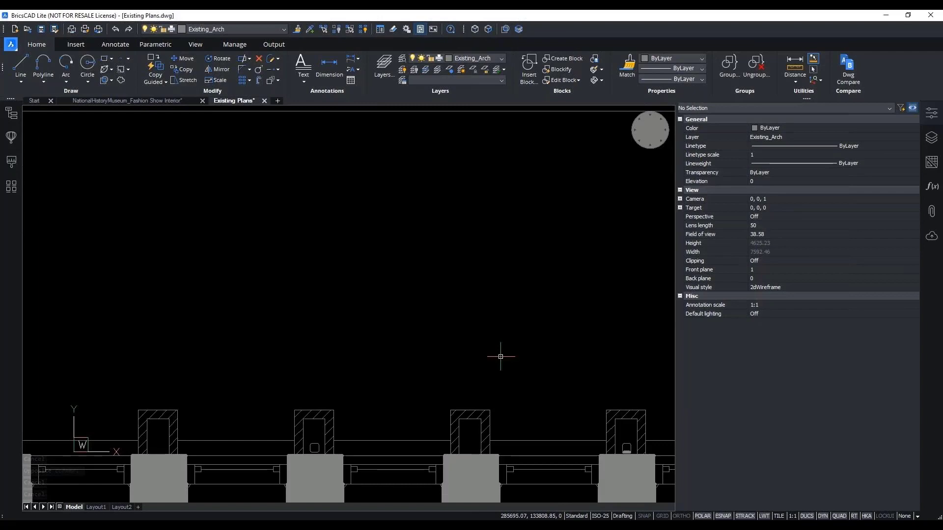
pyautogui.scroll(-3, 497, 307)
pyautogui.scroll(4, 298, 405)
pyautogui.scroll(-4, 508, 407)
pyautogui.scroll(-3, 533, 407)
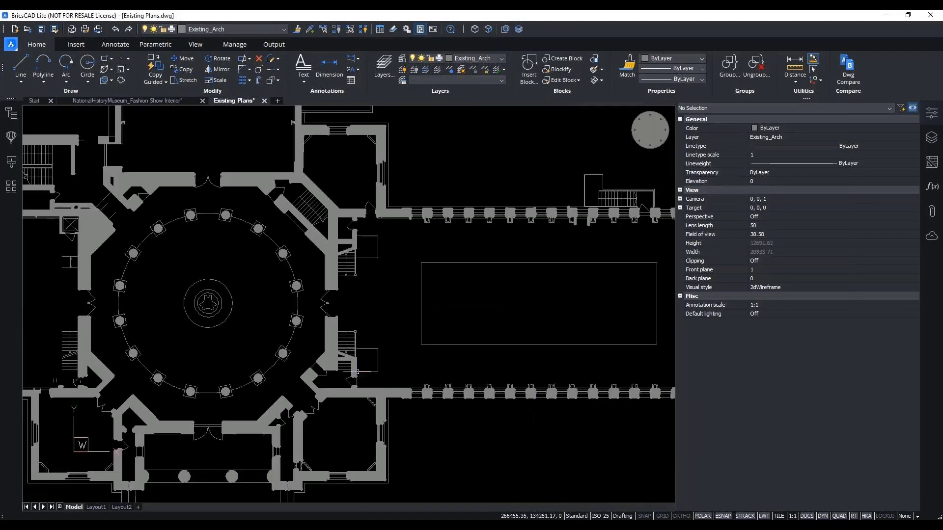
pyautogui.scroll(5, 412, 402)
pyautogui.click(372, 319)
pyautogui.press('Escape')
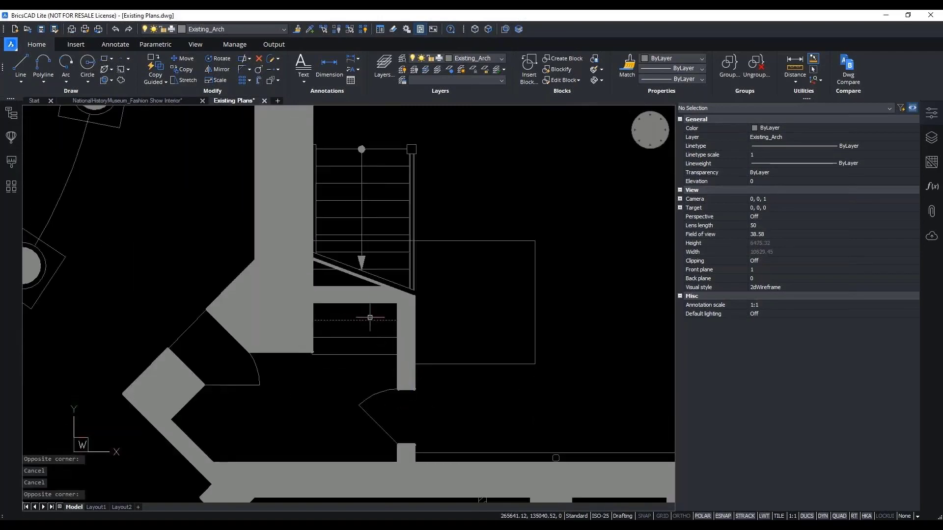
pyautogui.click(369, 320)
pyautogui.press('Escape')
pyautogui.press('Escape')
pyautogui.scroll(-8, 351, 275)
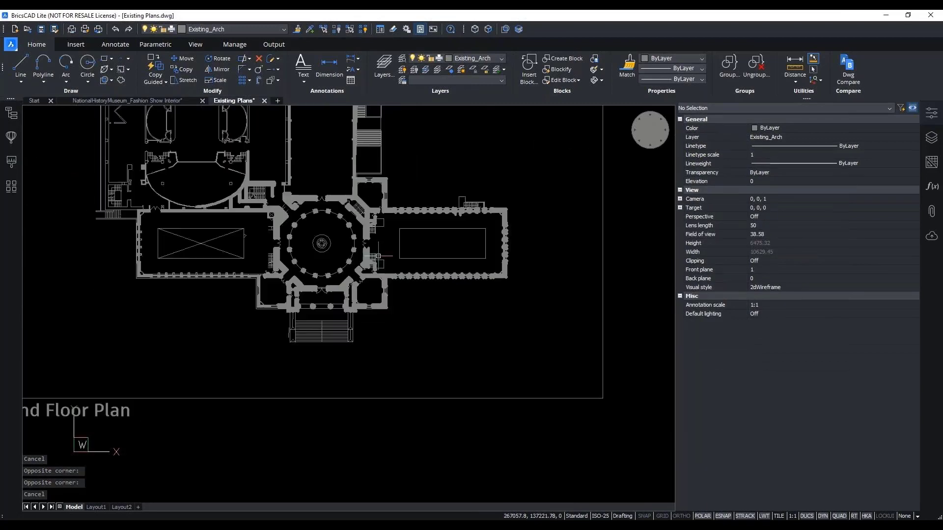
# Inspect a column edge line beneath the dome in the longitudinal section
pyautogui.scroll(5, 333, 296)
pyautogui.scroll(10, 333, 295)
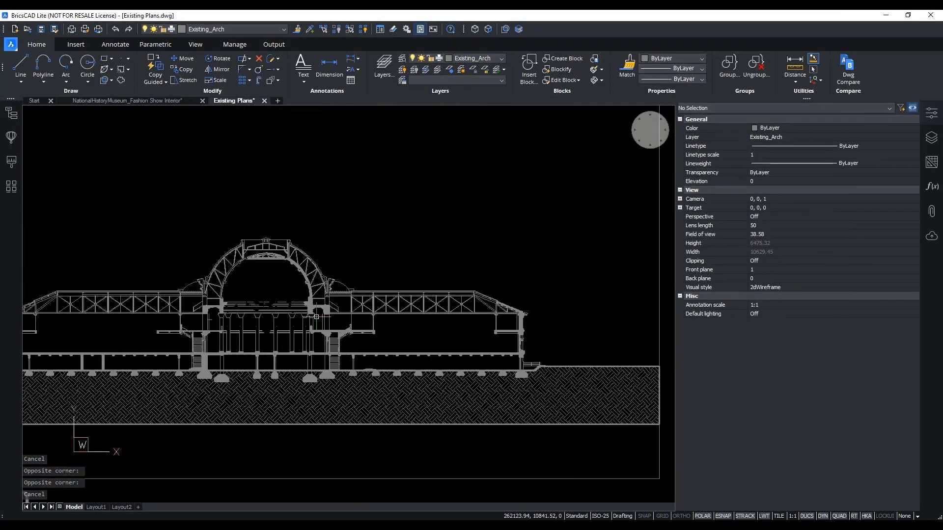
pyautogui.scroll(-5, 241, 201)
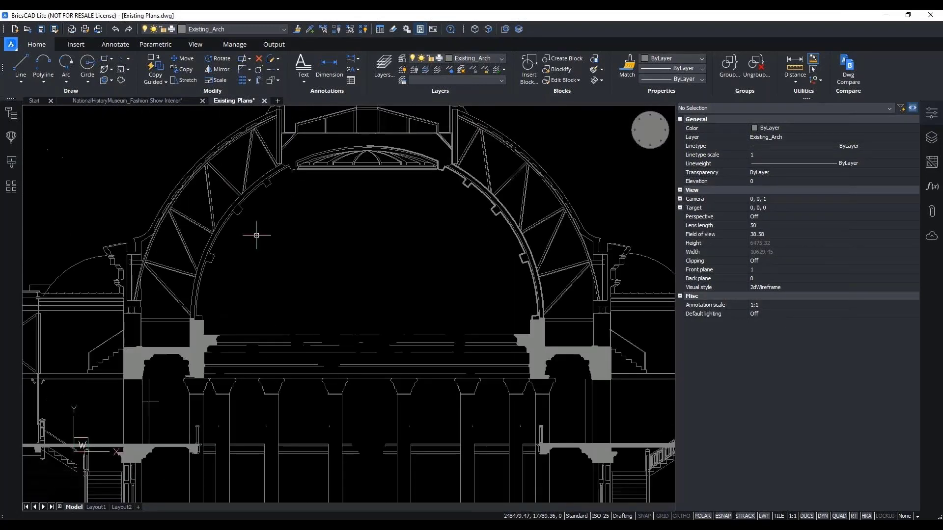
pyautogui.scroll(10, 358, 263)
pyautogui.click(291, 425)
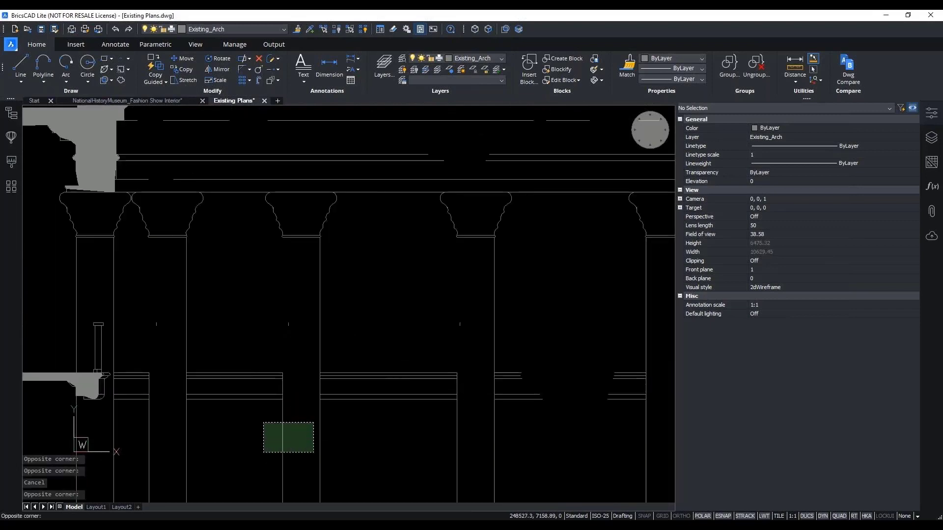
pyautogui.click(260, 455)
pyautogui.press('Escape')
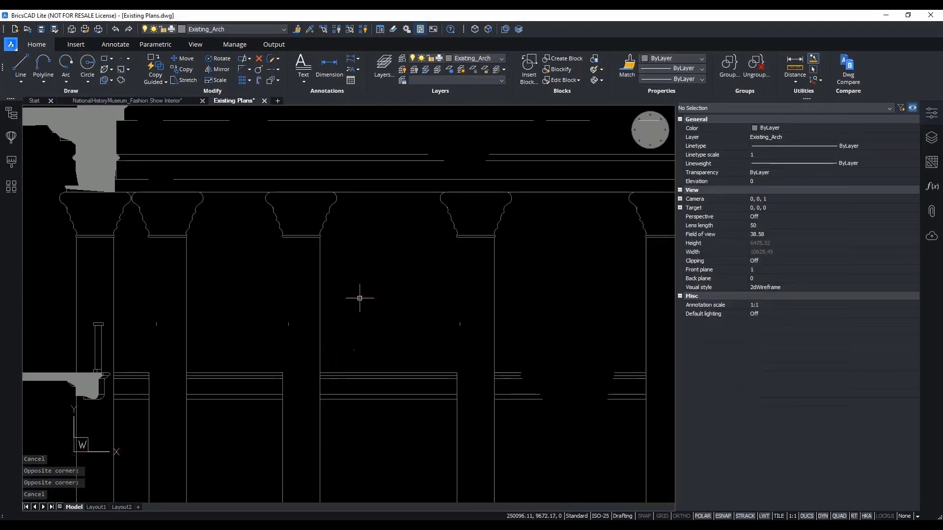
# Check the properties of the horizontal floor line below the column bases in the longitudinal section
pyautogui.scroll(-5, 362, 294)
pyautogui.scroll(6, 351, 327)
pyautogui.click(351, 327)
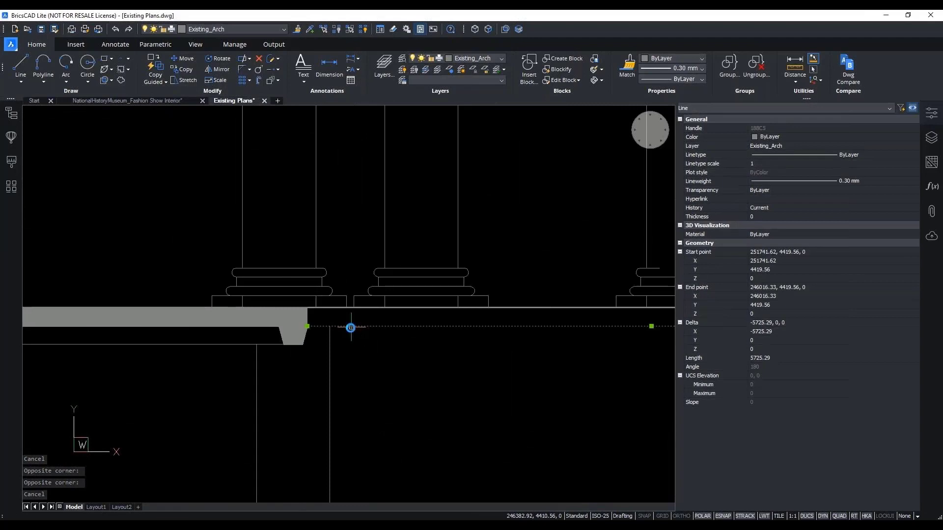
pyautogui.press('Escape')
# Check the properties of a vertical line on the upper stair's newel post in the longitudinal section
pyautogui.scroll(-5, 423, 367)
pyautogui.scroll(6, 206, 256)
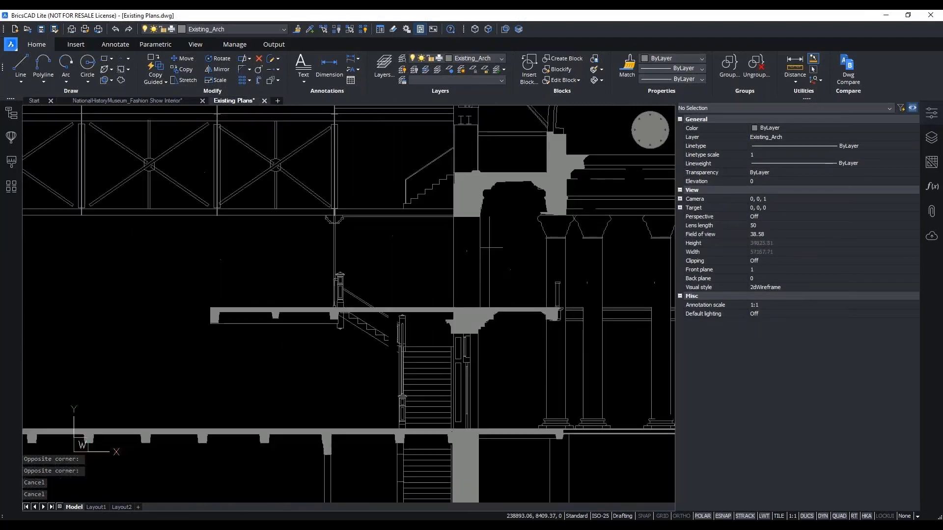
pyautogui.click(348, 269)
pyautogui.press('Escape')
pyautogui.press('Escape')
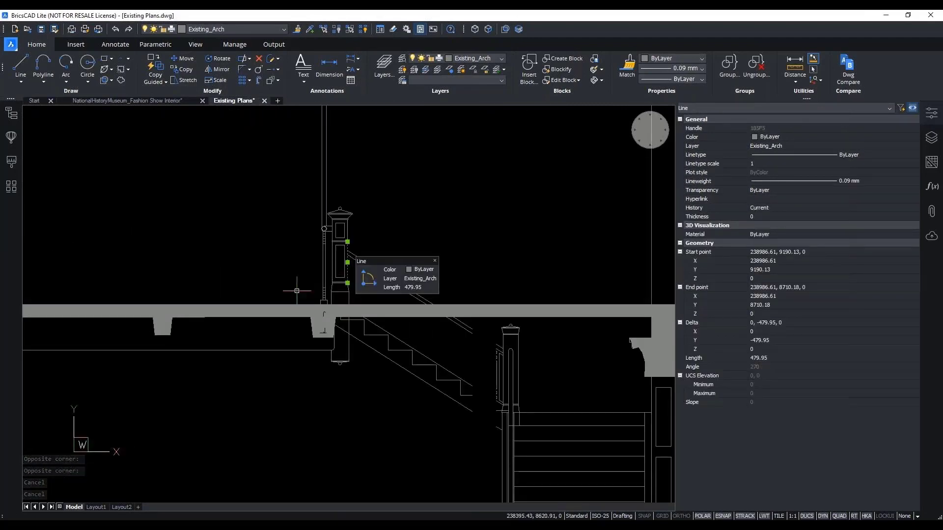
# Open the structure tree of Existing Plans.dwg and list the Line entities on the Existing_Arch layer
pyautogui.scroll(-10, 300, 312)
pyautogui.scroll(3, 300, 312)
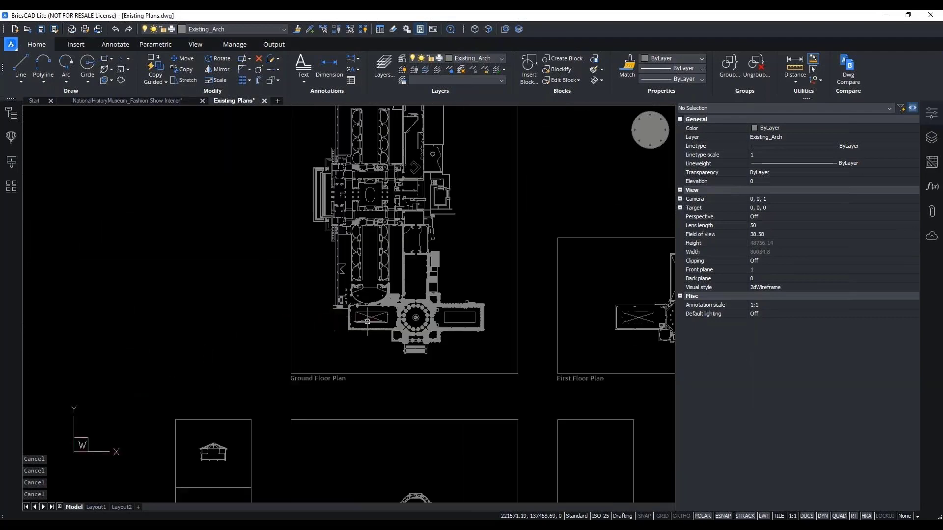
pyautogui.scroll(-3, 354, 344)
pyautogui.scroll(10, 532, 263)
pyautogui.scroll(-8, 427, 249)
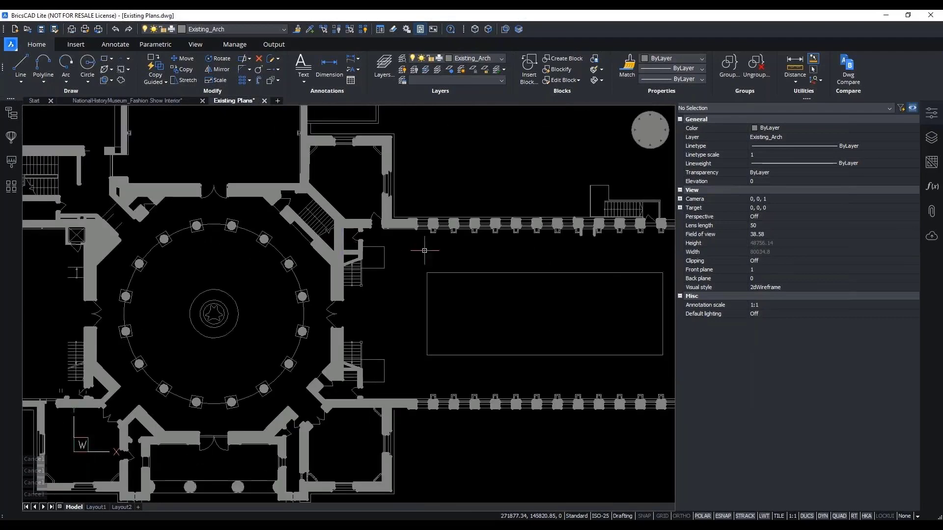
pyautogui.scroll(-4, 383, 319)
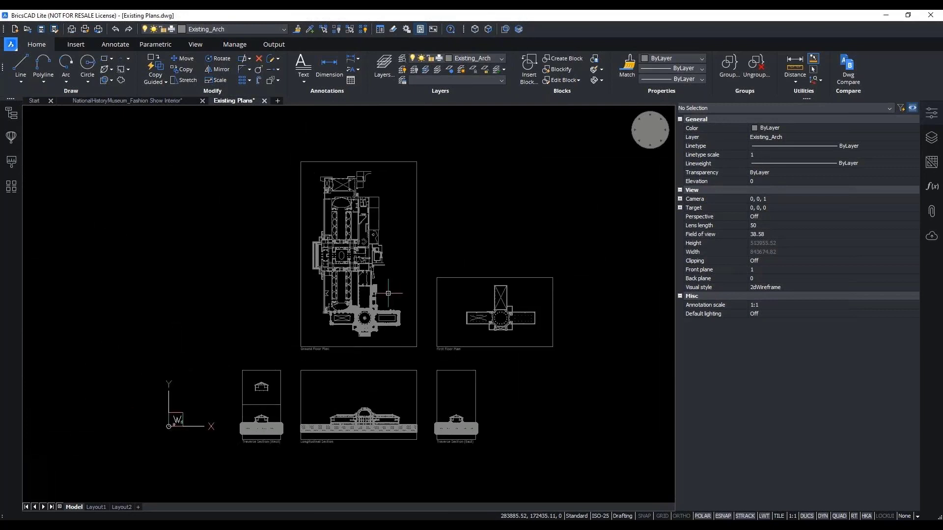
pyautogui.click(11, 113)
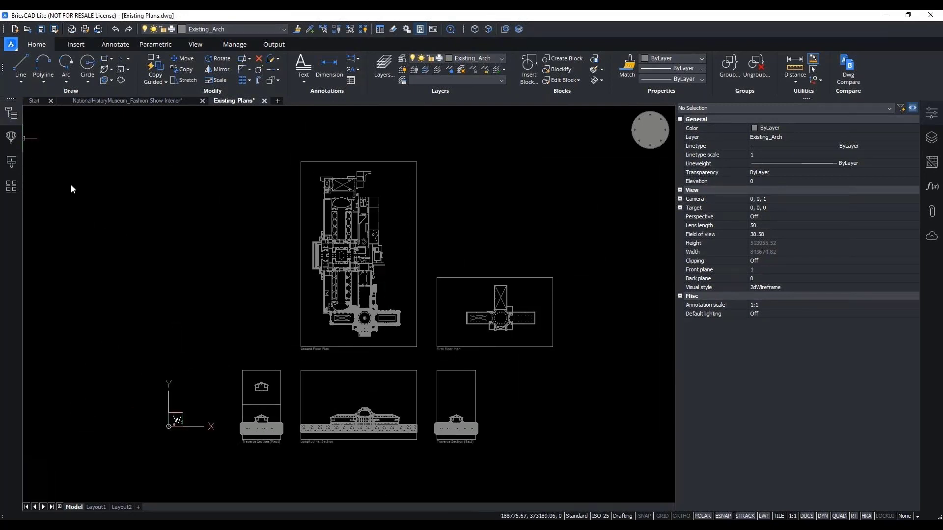
pyautogui.click(40, 138)
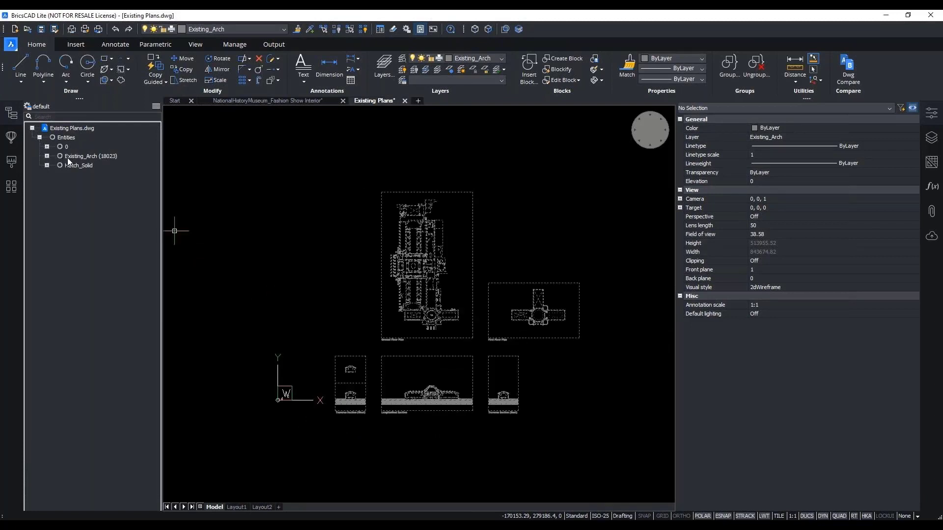
pyautogui.click(67, 157)
pyautogui.click(47, 156)
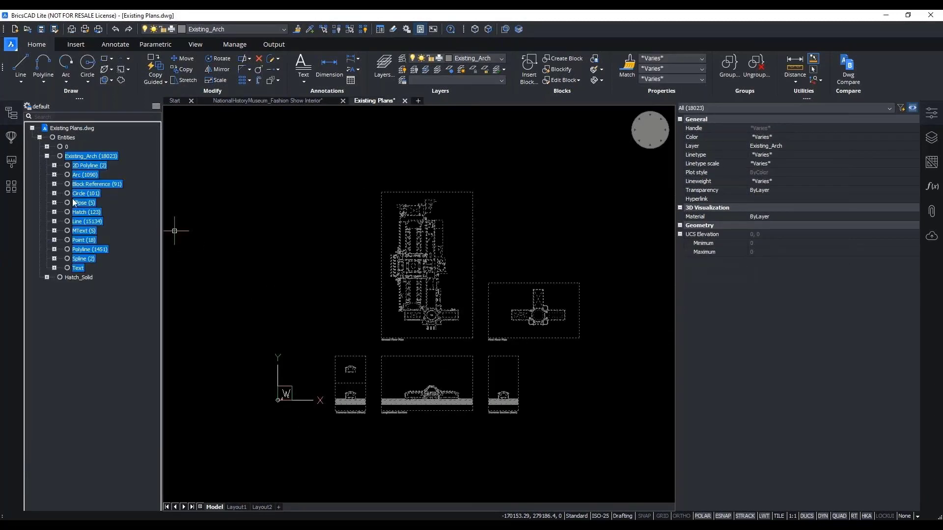
pyautogui.click(55, 222)
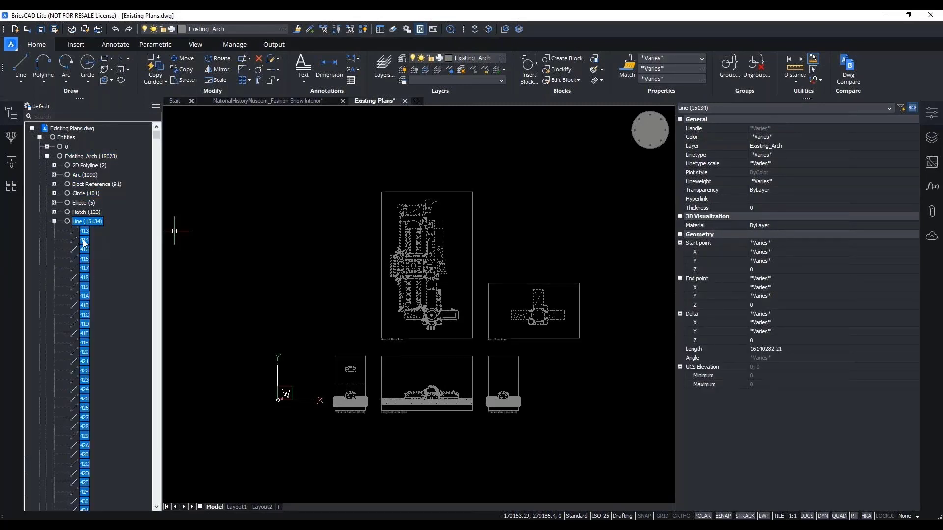
# Locate line 41B in the drawing from the structure tree, review its properties, and clear the selection
pyautogui.click(83, 240)
pyautogui.doubleClick(88, 306)
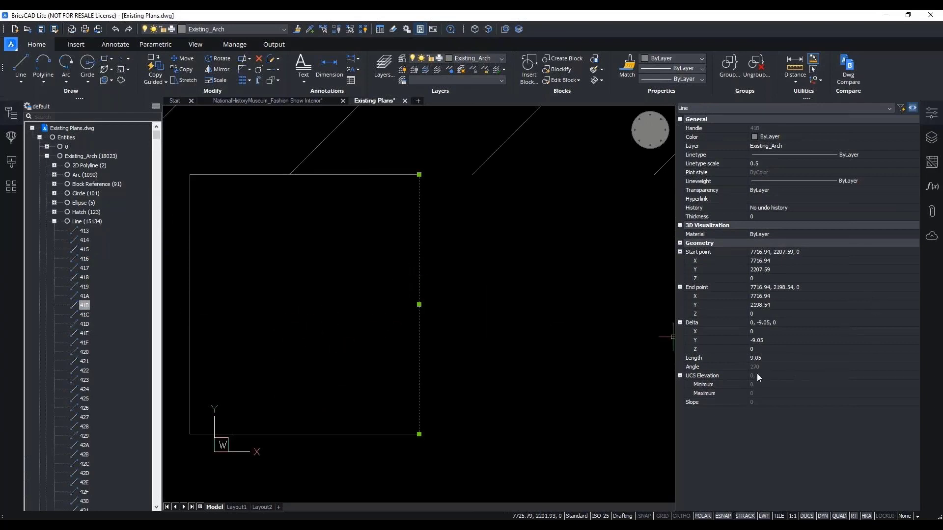
pyautogui.press('Escape')
pyautogui.press('Escape')
pyautogui.press('Escape')
pyautogui.press('Escape')
# Hide the properties panel and frame all plans and sections in the drawing area
pyautogui.scroll(-6, 373, 333)
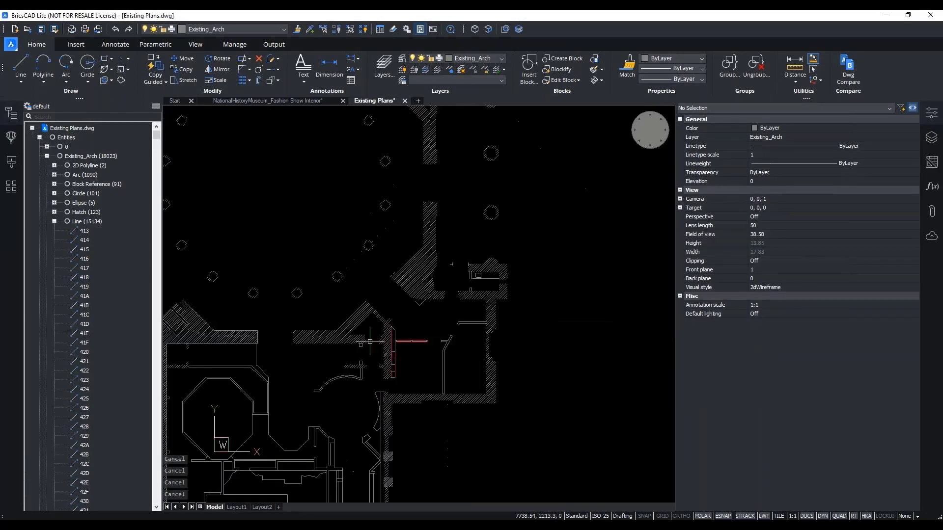
pyautogui.scroll(-8, 369, 341)
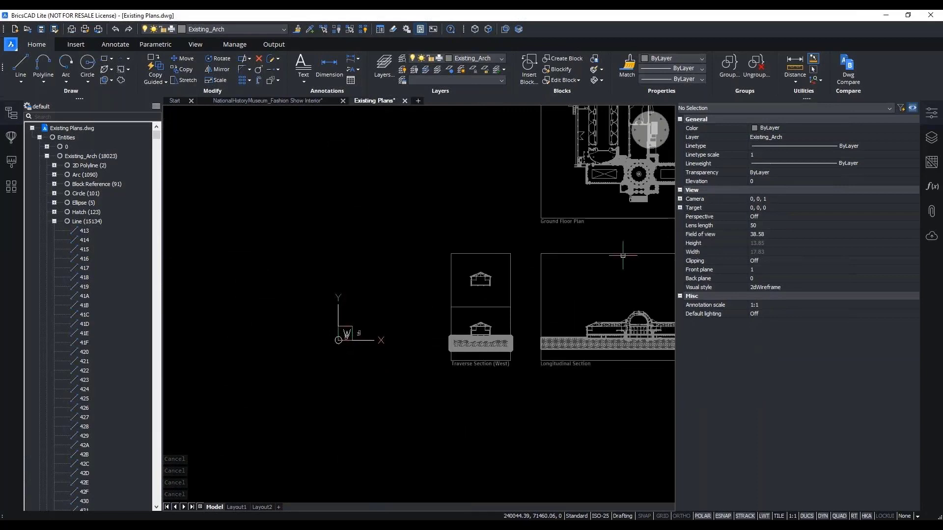
pyautogui.moveTo(613, 252)
pyautogui.mouseDown(button='middle')
pyautogui.moveTo(378, 354)
pyautogui.moveTo(412, 332)
pyautogui.mouseUp(button='middle')
pyautogui.scroll(-2, 378, 347)
pyautogui.scroll(1, 387, 330)
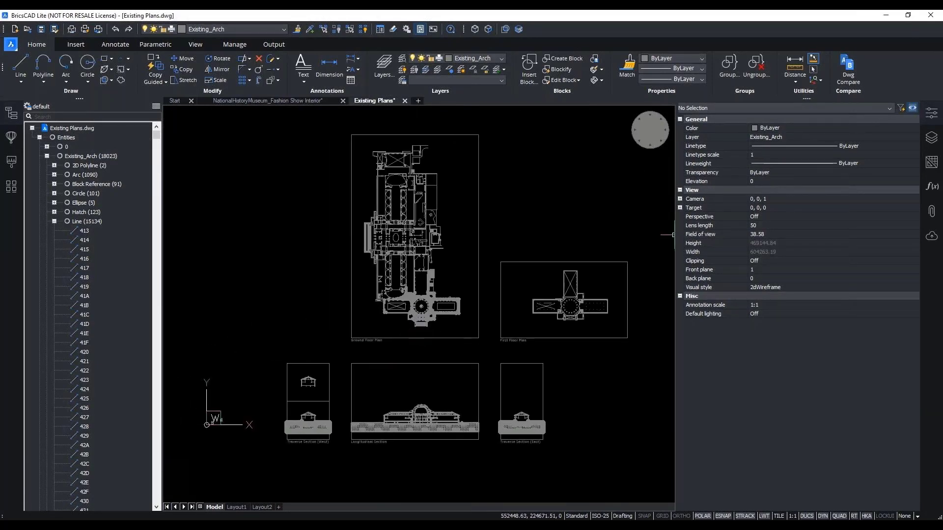
pyautogui.click(931, 114)
pyautogui.moveTo(727, 232); pyautogui.dragTo(700, 238, button='middle')
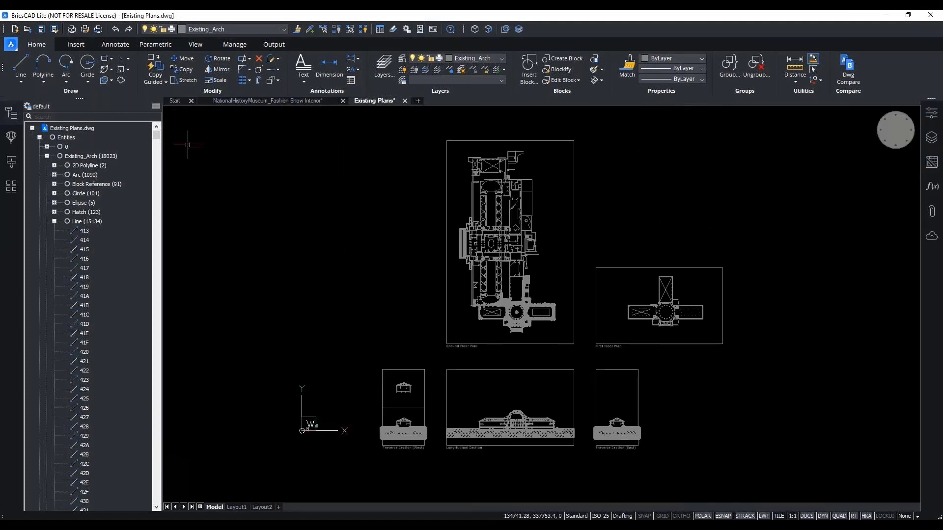
# Add the Line geometry property Angle to the Entities grouping in the default structure tree configuration
pyautogui.click(155, 105)
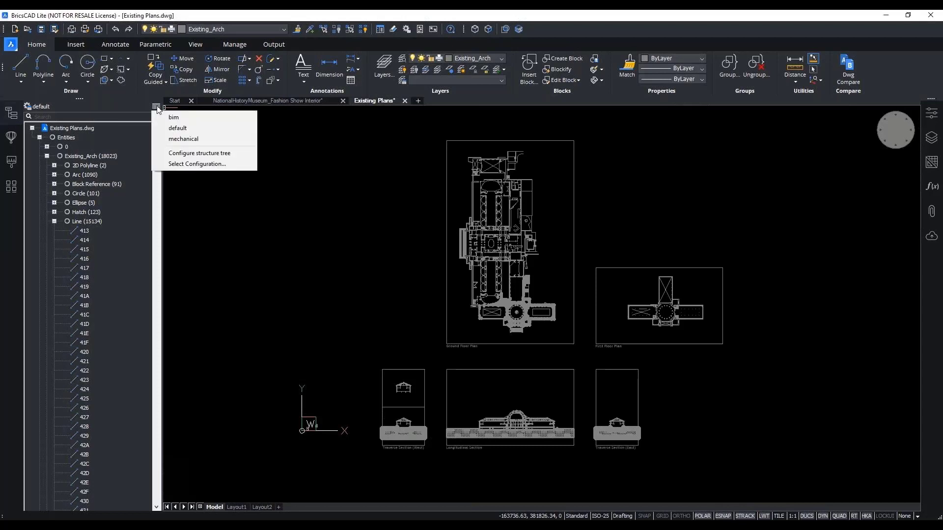
pyautogui.click(175, 152)
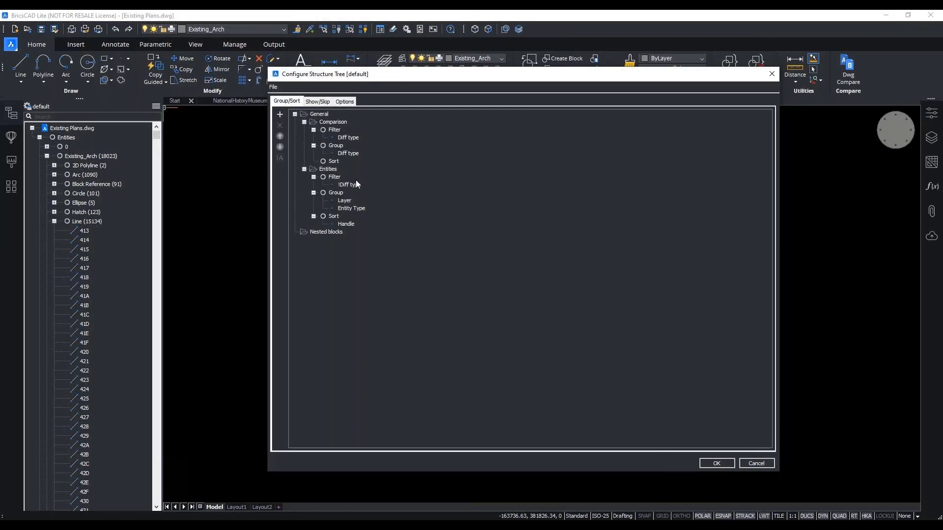
pyautogui.click(349, 200)
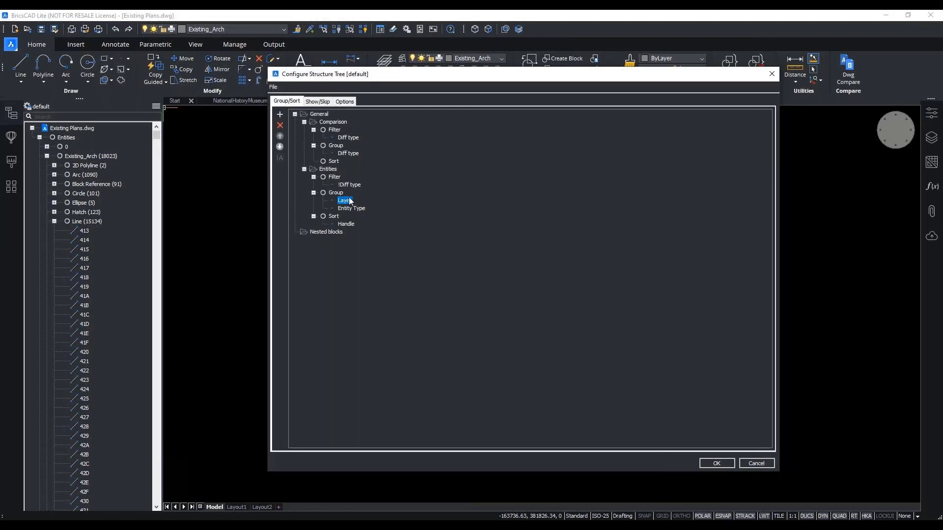
pyautogui.click(281, 116)
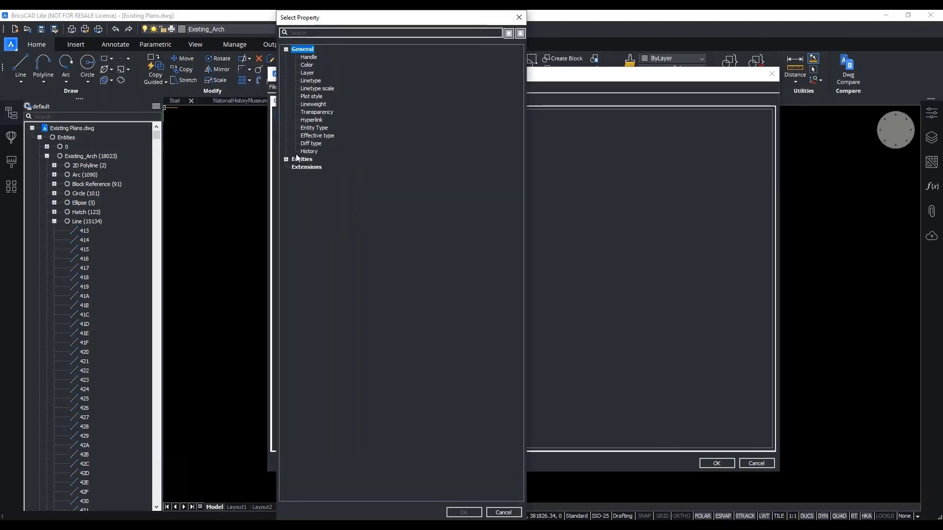
pyautogui.click(286, 159)
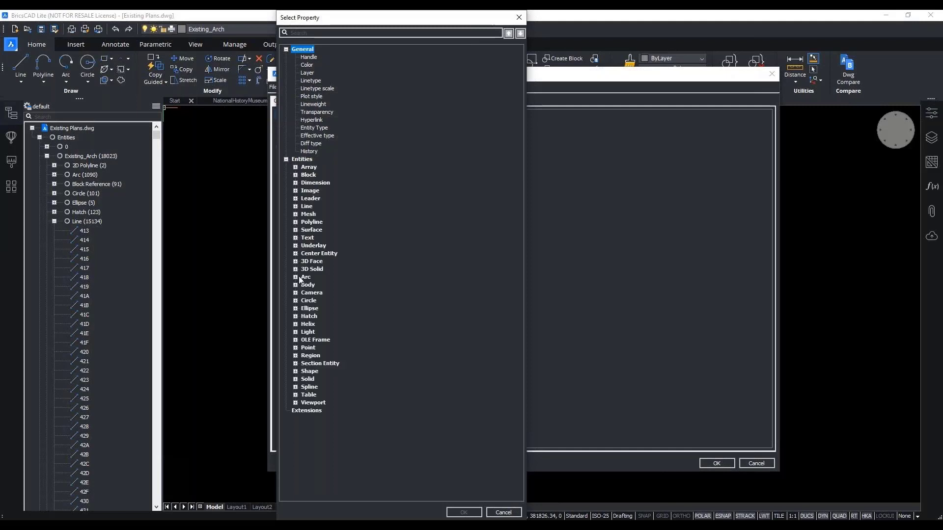
pyautogui.click(295, 207)
pyautogui.click(304, 215)
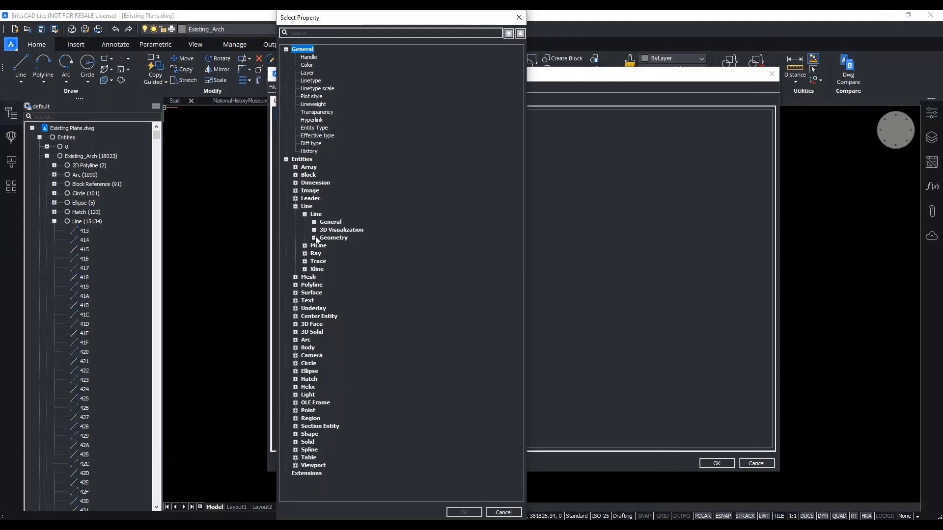
pyautogui.click(314, 238)
pyautogui.click(336, 277)
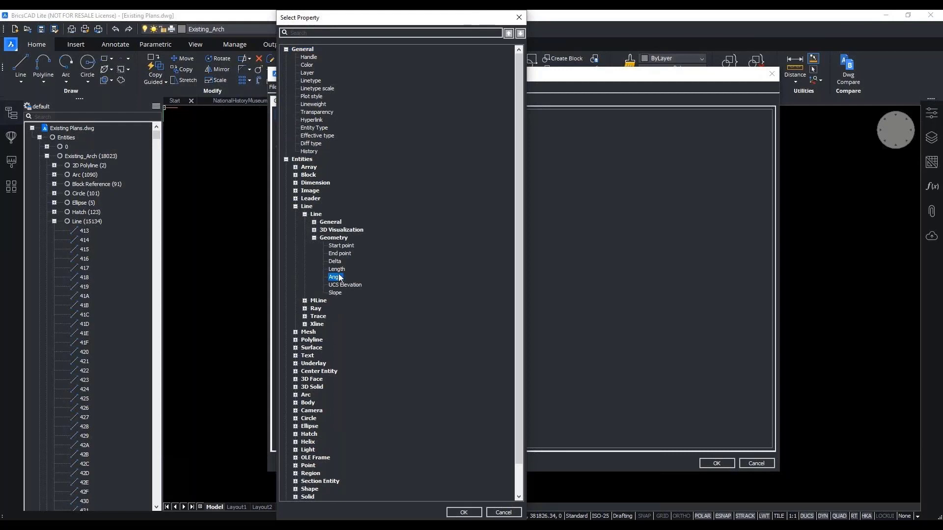
pyautogui.click(463, 512)
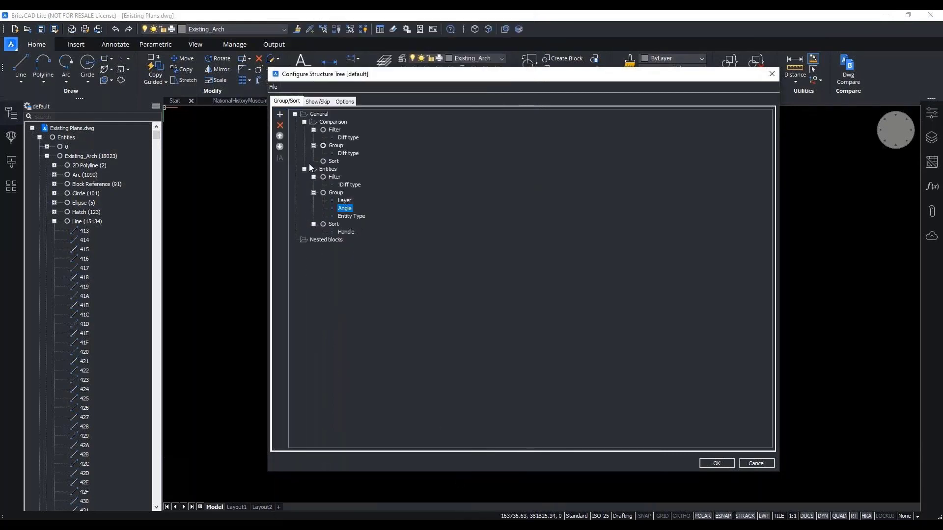
# Make Angle the first Entities grouping level, above Layer, and apply the structure tree configuration
pyautogui.click(280, 136)
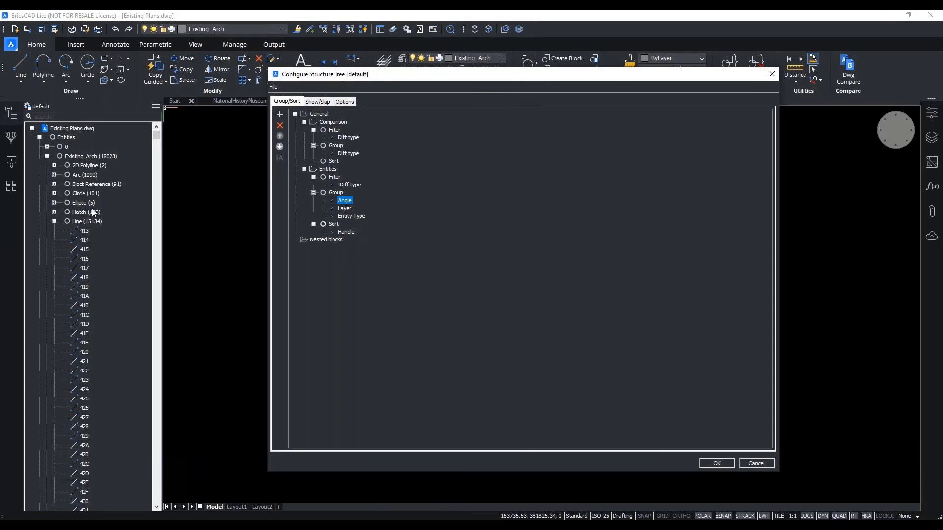
pyautogui.click(707, 466)
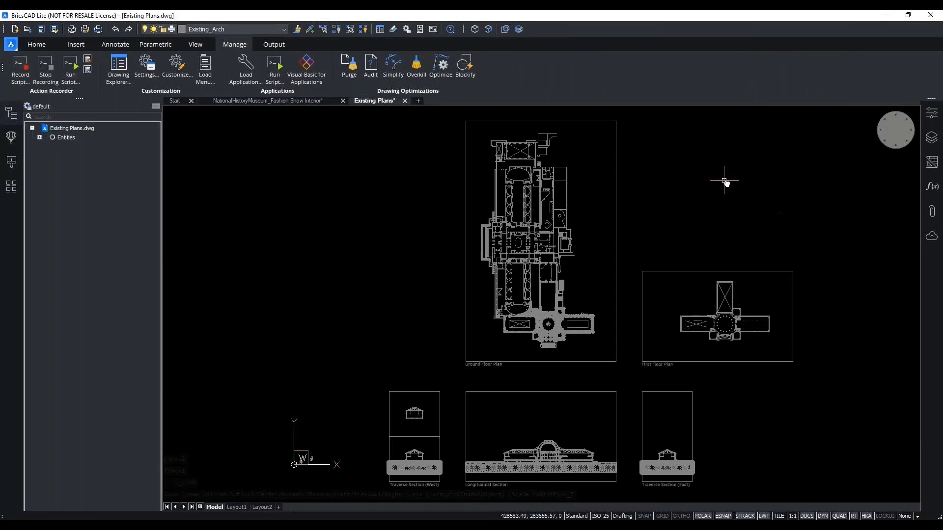
pyautogui.middleClick(726, 181)
pyautogui.middleClick(726, 181)
pyautogui.press('Escape')
pyautogui.press('Escape')
pyautogui.press('Escape')
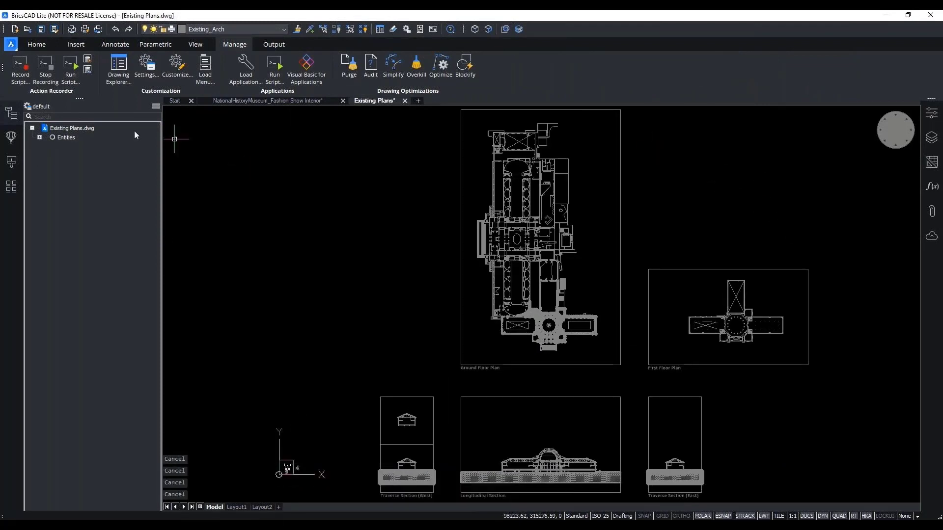
# List the entities by angle and locate the near-vertical groups 89.85, 88.25, 91.5 and 90.25 in the drawing
pyautogui.click(39, 138)
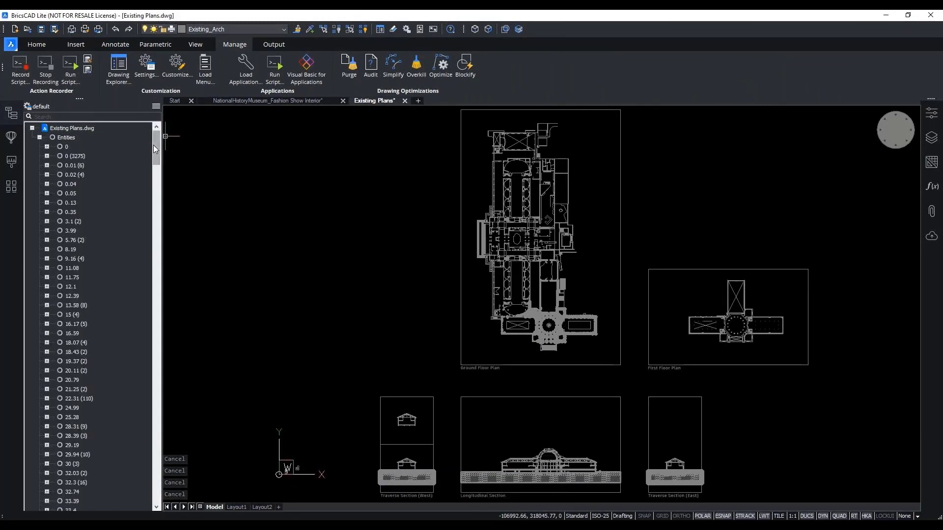
pyautogui.moveTo(156, 144); pyautogui.dragTo(145, 235)
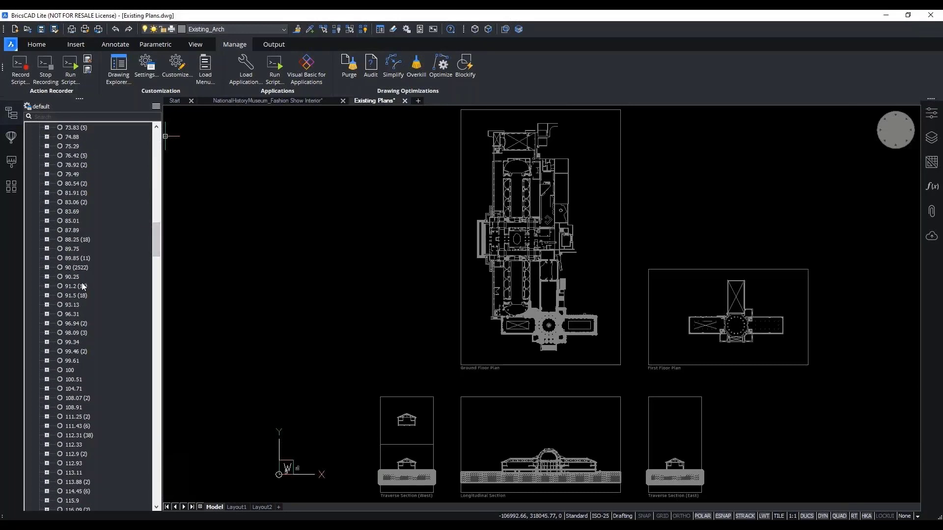
pyautogui.click(77, 259)
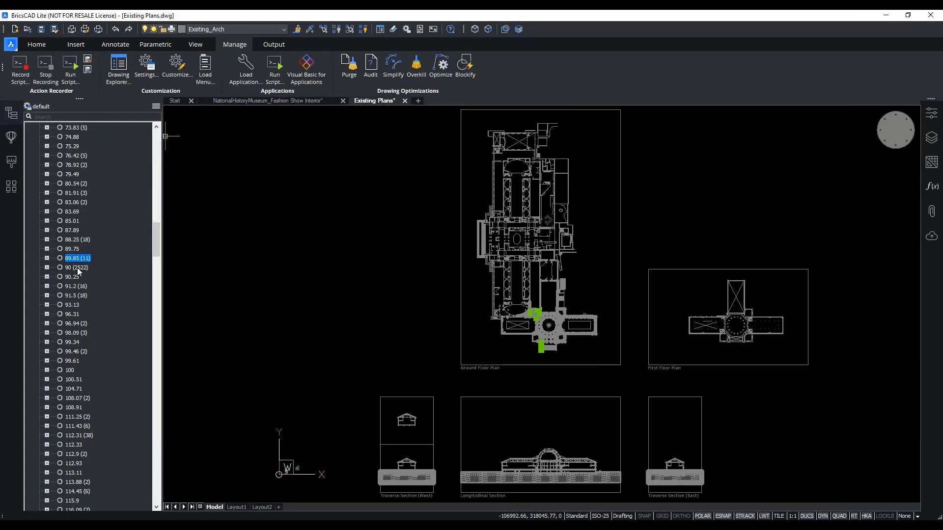
pyautogui.click(75, 240)
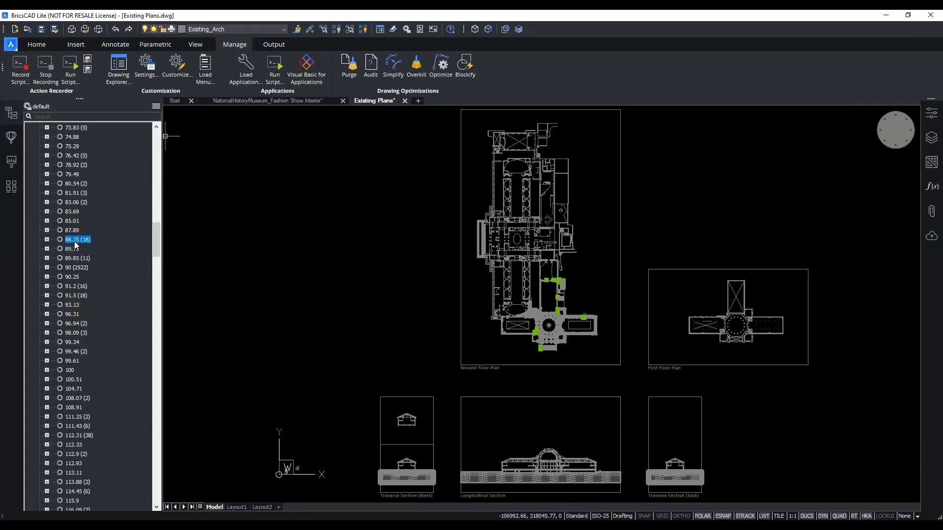
pyautogui.click(73, 296)
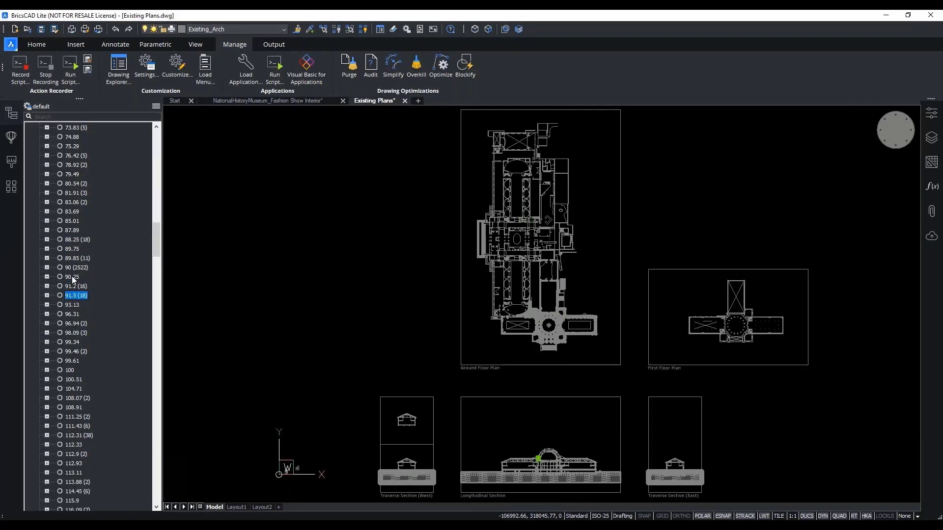
pyautogui.click(71, 277)
# Optimize the 2D lines of the entire drawing against the Vertical reference angle
pyautogui.click(442, 71)
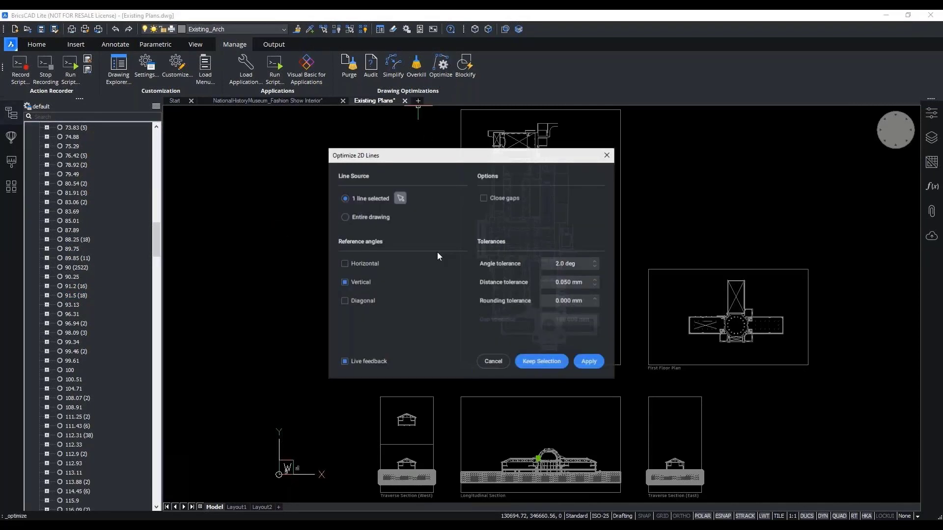
pyautogui.click(376, 216)
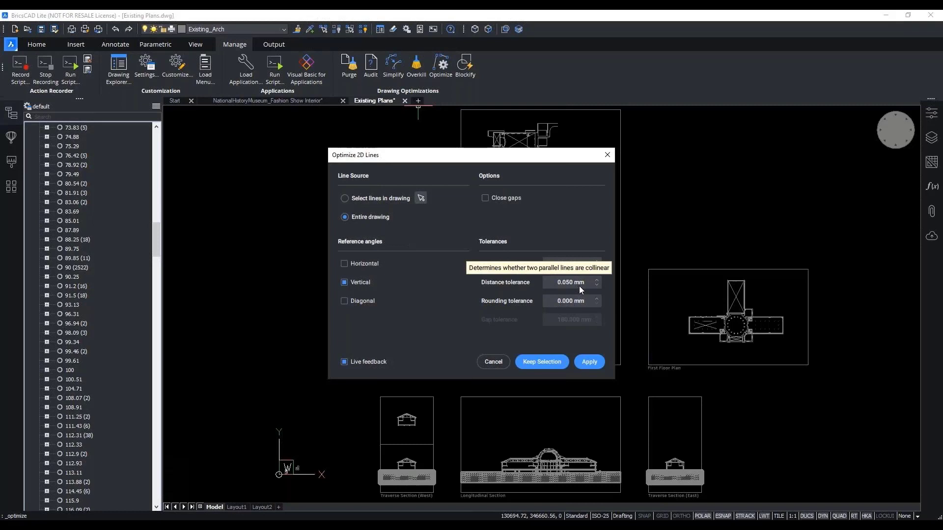
pyautogui.click(585, 364)
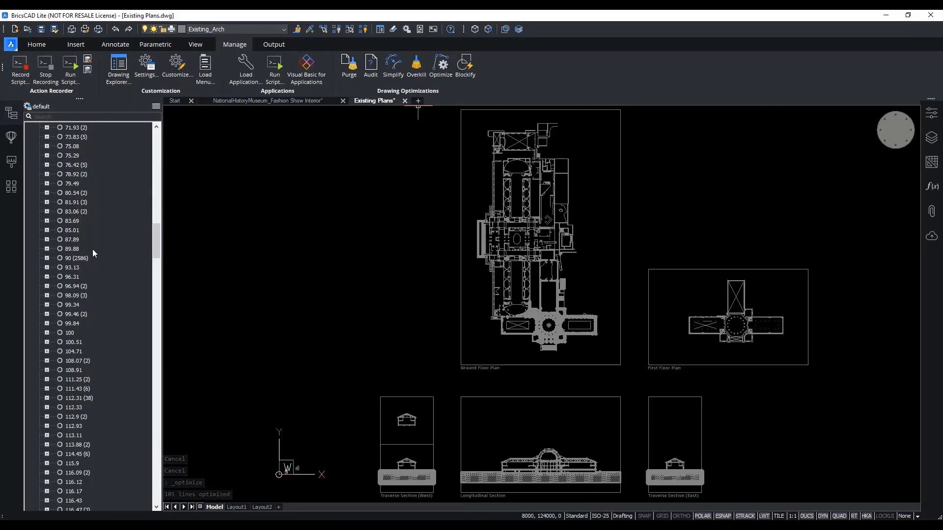
# Find the Existing_Arch line in the 89.88 angle group, zoom to it in the drawing, and clear the selection
pyautogui.click(47, 249)
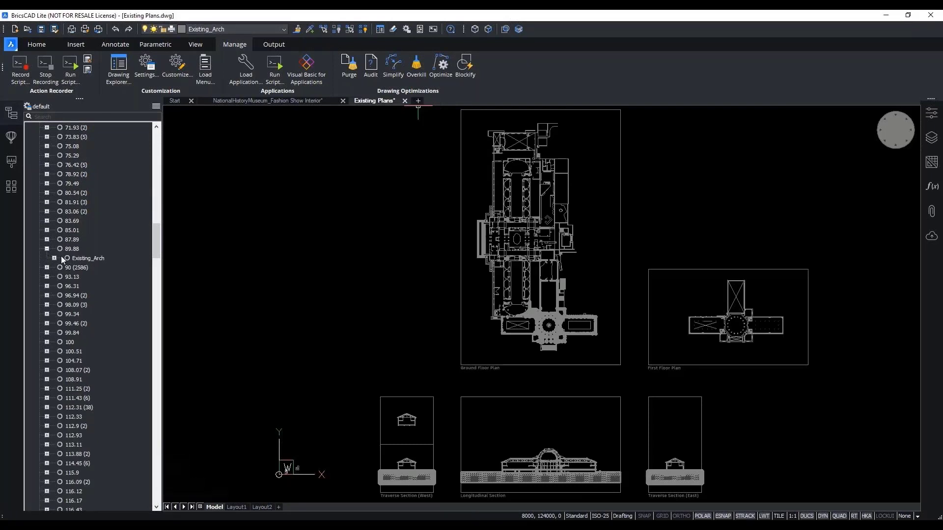
pyautogui.click(54, 258)
pyautogui.click(81, 269)
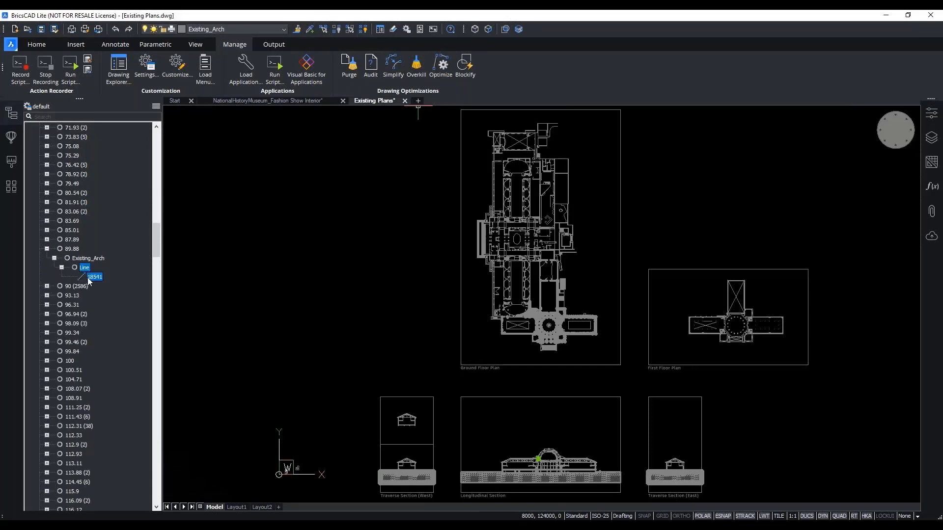
pyautogui.doubleClick(89, 276)
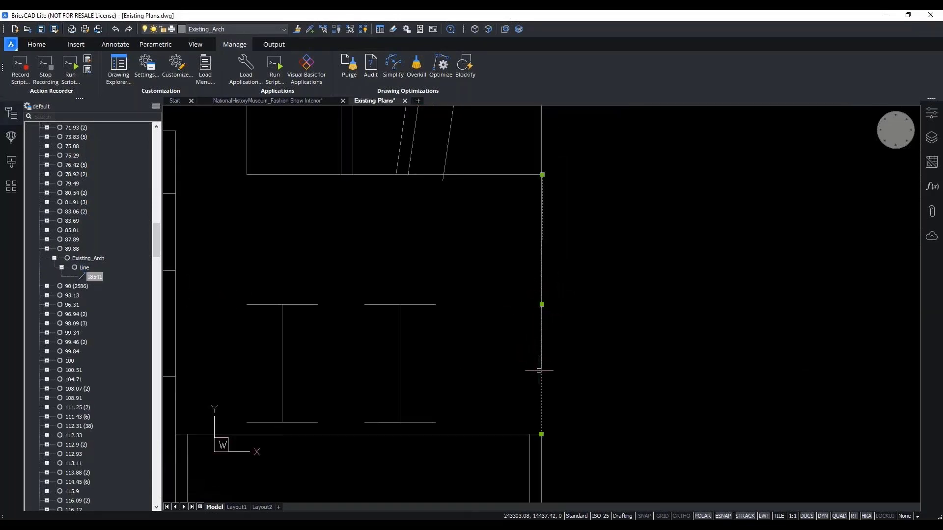
pyautogui.press('Escape')
pyautogui.press('Escape')
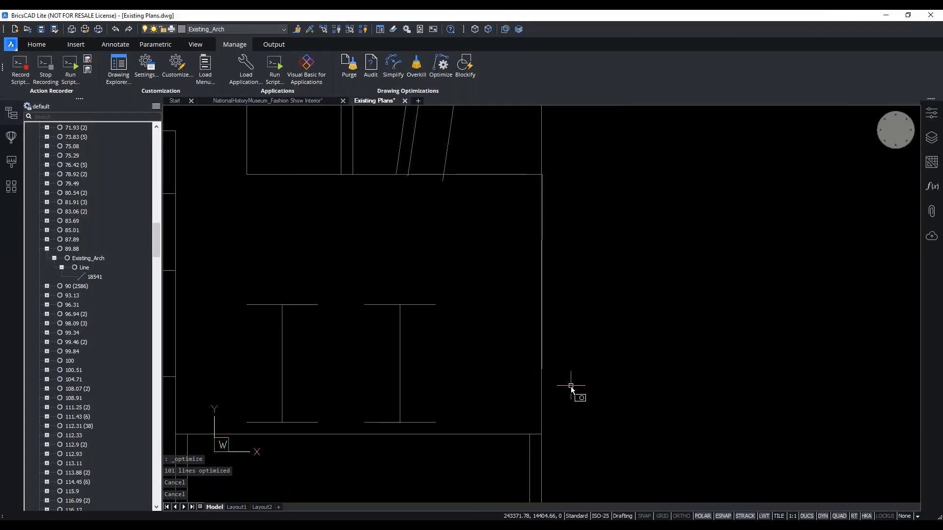
# Select the two overlapping vertical lines beside the I-beams, check their shared properties, and clear the selection
pyautogui.click(537, 396)
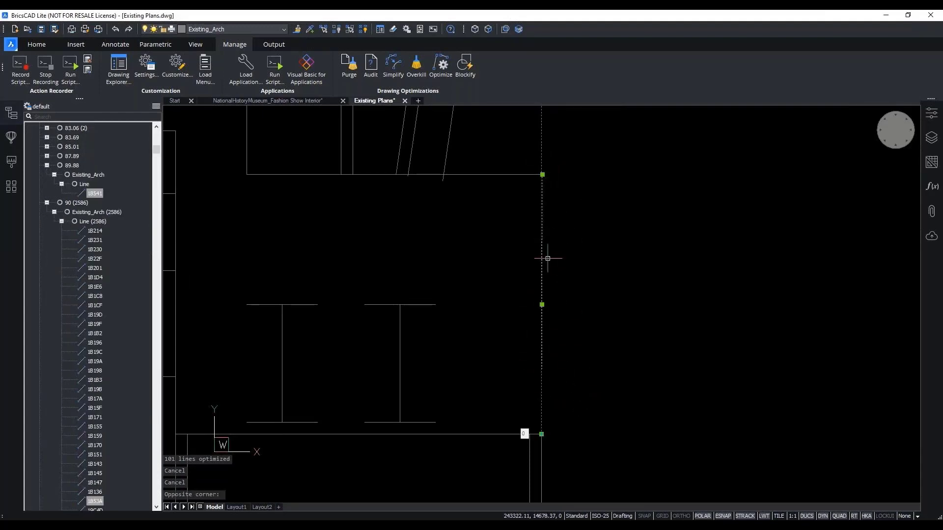
pyautogui.scroll(-5, 547, 258)
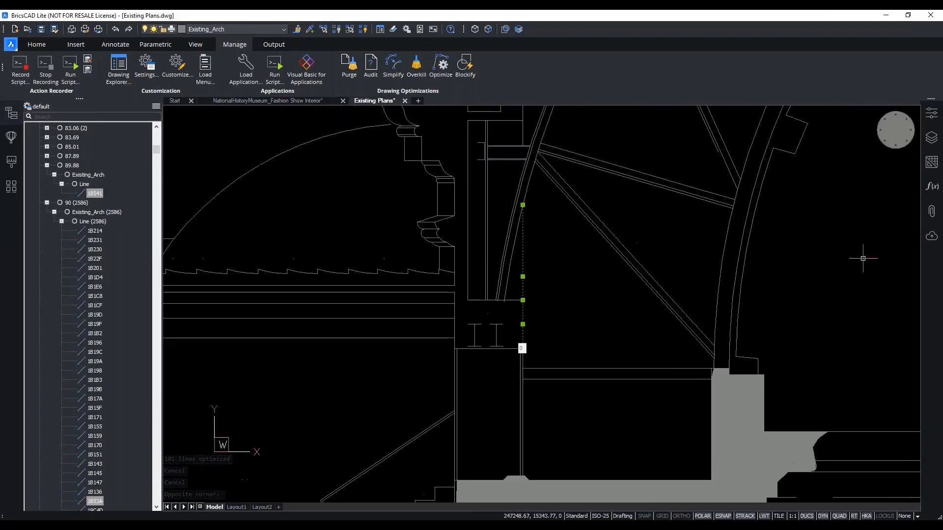
pyautogui.click(931, 112)
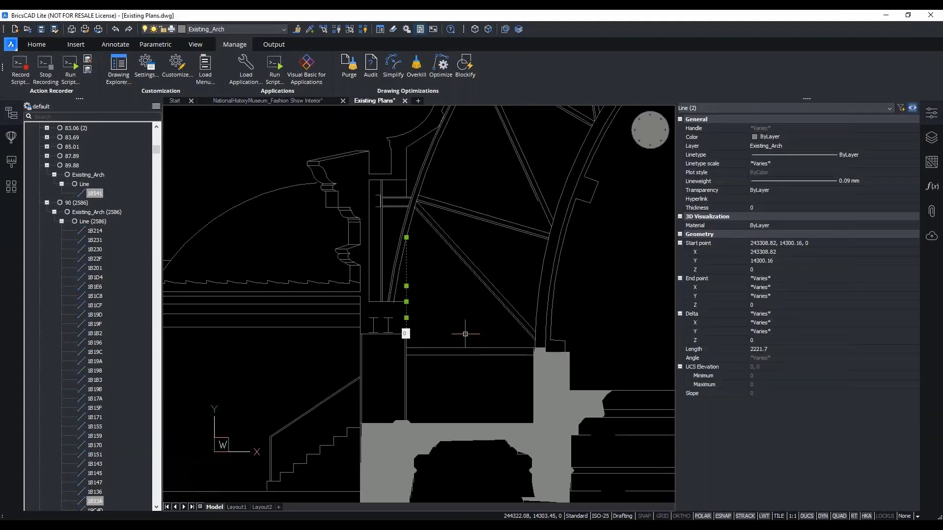
pyautogui.scroll(6, 421, 325)
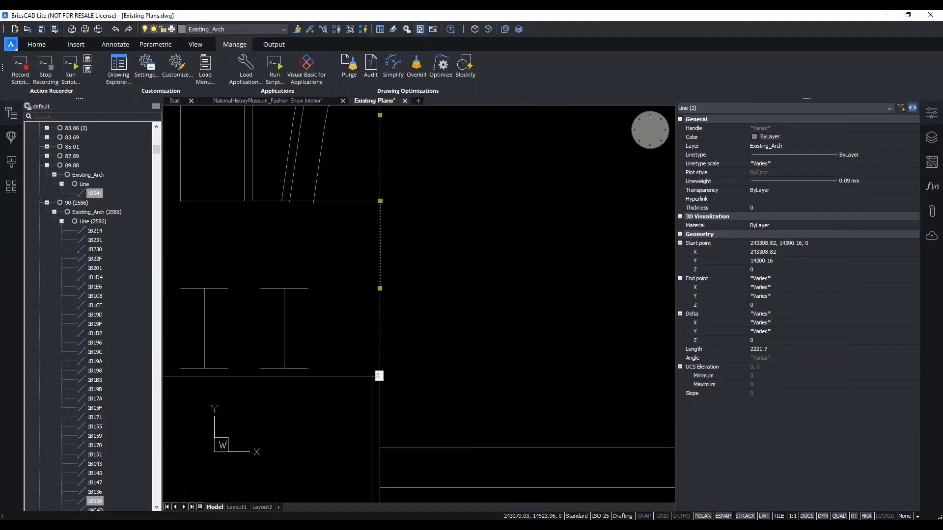
pyautogui.press('Escape')
# Stretch the upper endpoint of the 89.88-degree line onto the adjacent corner so it runs vertical, and clear the selection
pyautogui.click(96, 196)
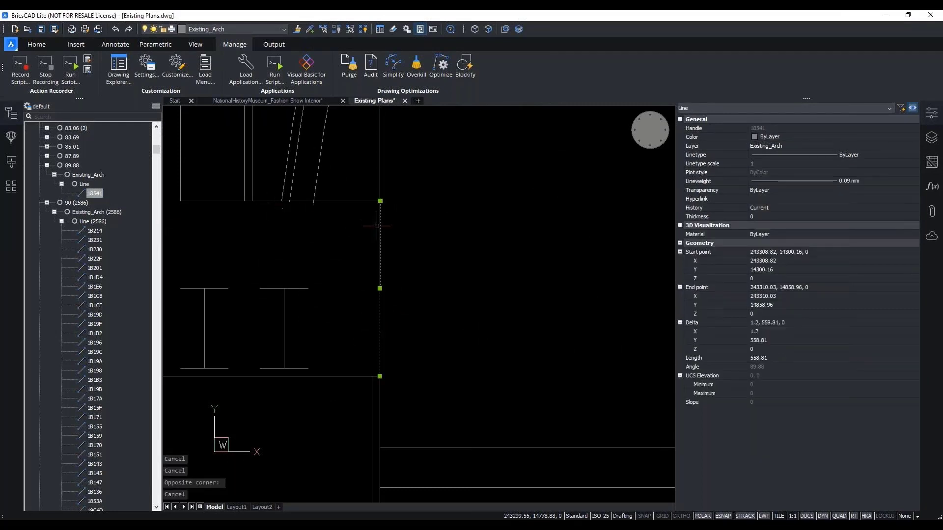
pyautogui.scroll(3, 378, 200)
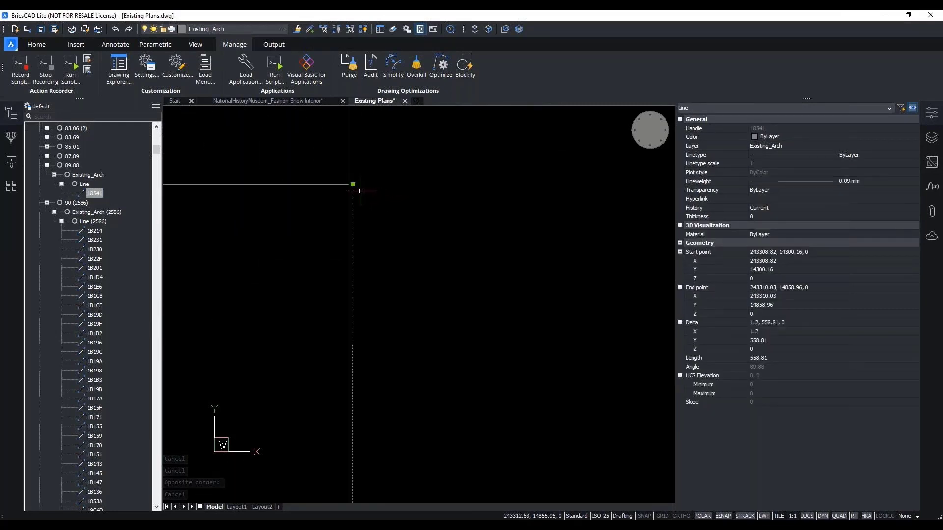
pyautogui.scroll(3, 341, 173)
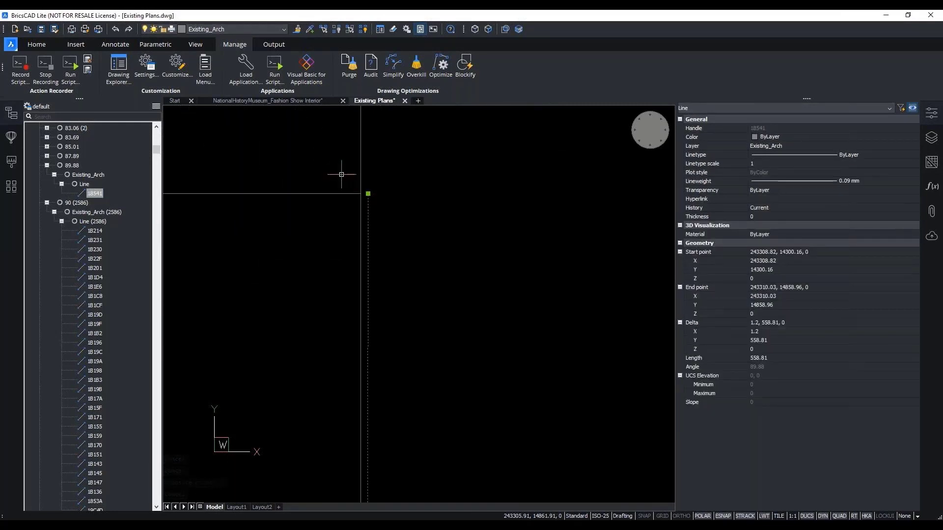
pyautogui.click(369, 193)
pyautogui.click(361, 193)
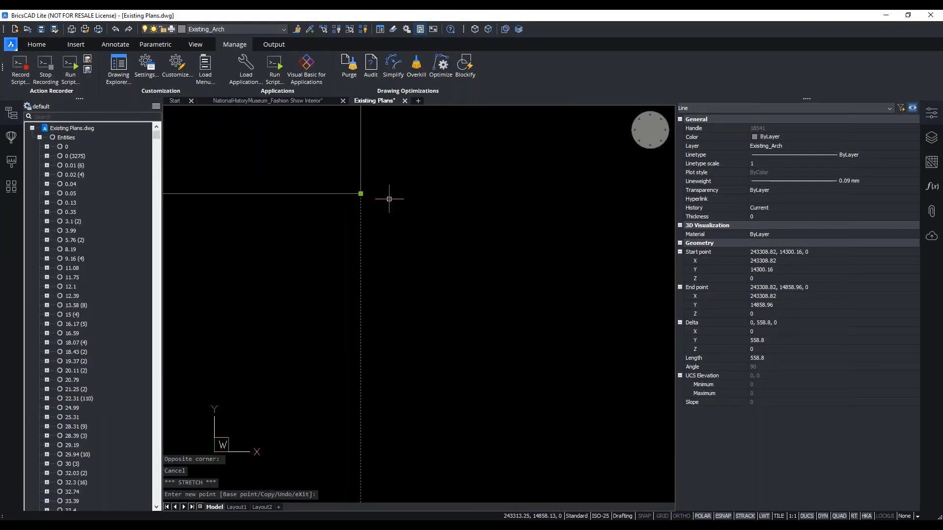
pyautogui.press('Escape')
pyautogui.press('Escape')
pyautogui.press('Escape')
pyautogui.press('Escape')
# Check the angle groups around 90 degrees in the structure tree
pyautogui.scroll(-3, 411, 232)
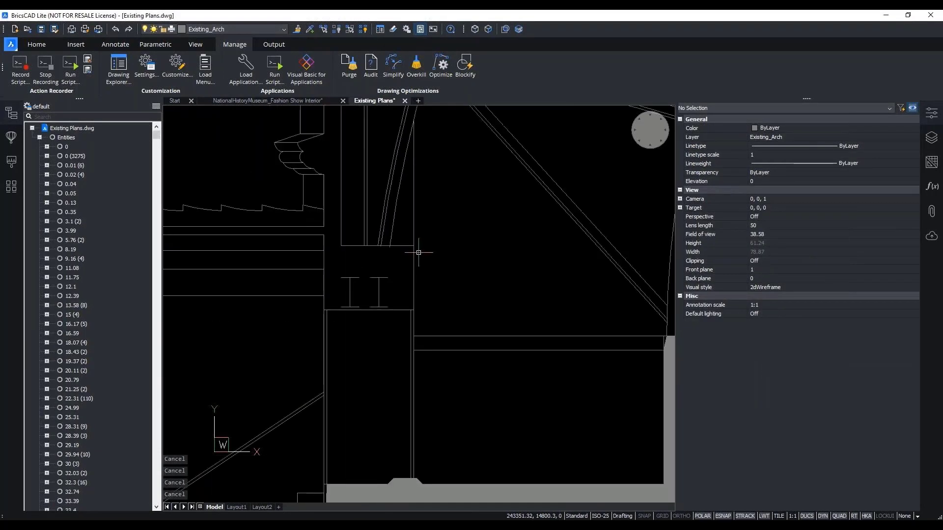
pyautogui.scroll(-3, 431, 240)
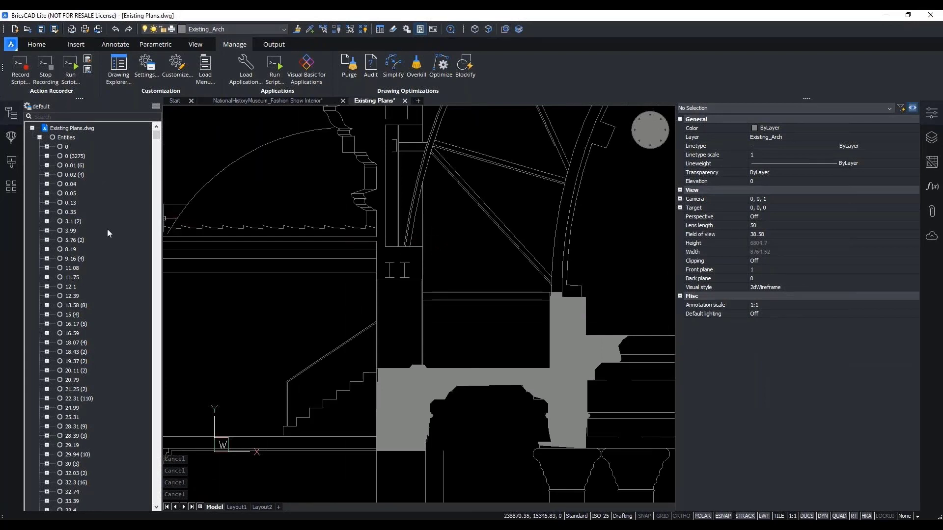
pyautogui.scroll(-15, 110, 236)
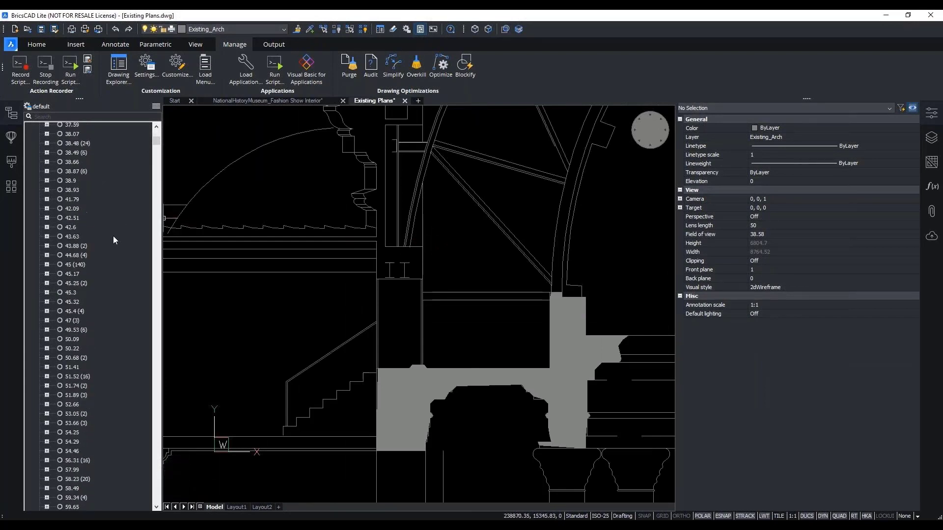
pyautogui.scroll(-12, 112, 238)
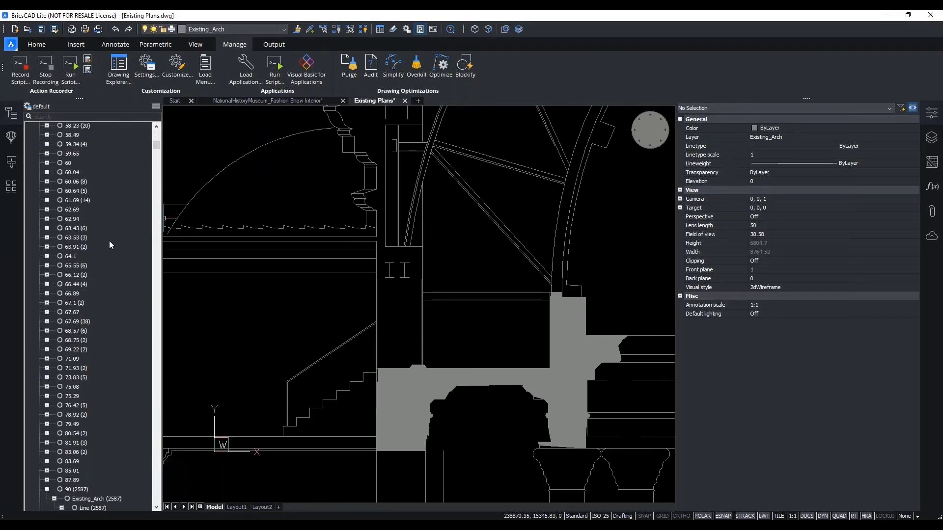
# Collapse the 90-degree group in the structure tree and hide the properties and structure panels
pyautogui.scroll(-5, 109, 241)
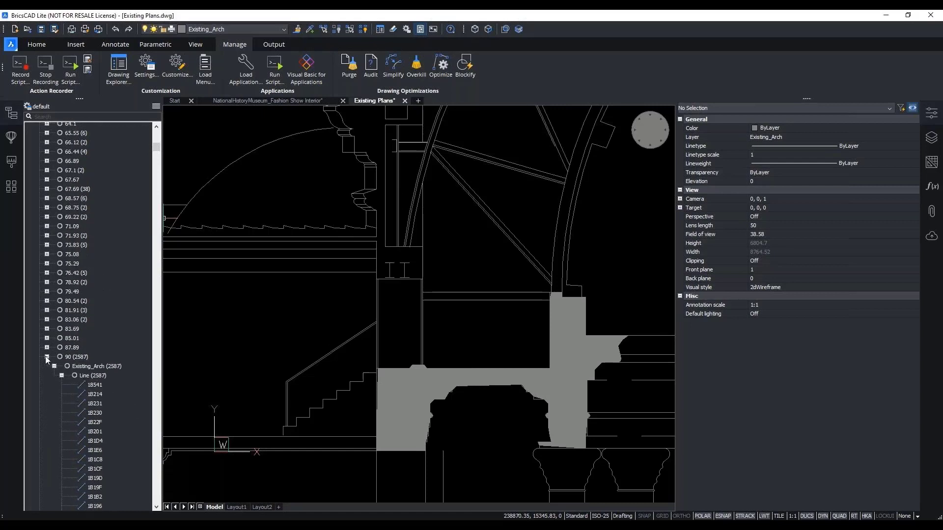
pyautogui.click(46, 357)
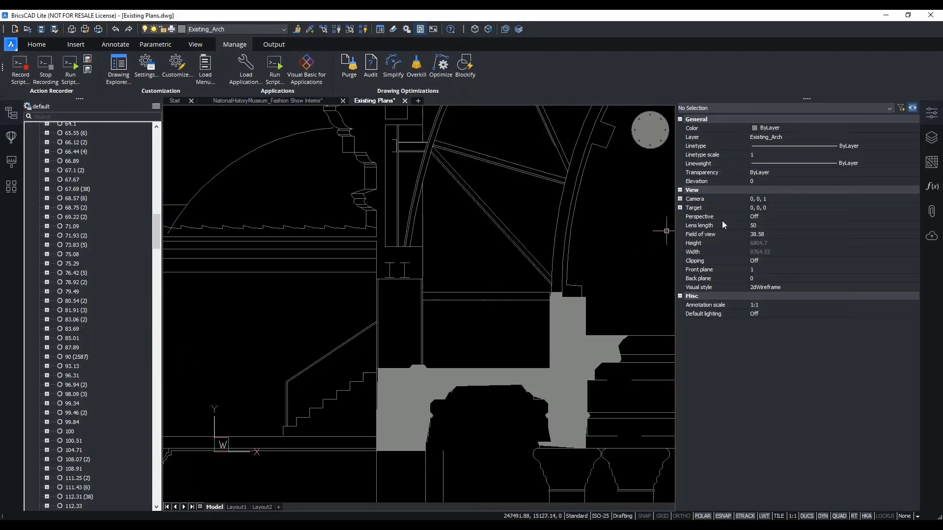
pyautogui.click(932, 120)
pyautogui.scroll(-10, 420, 336)
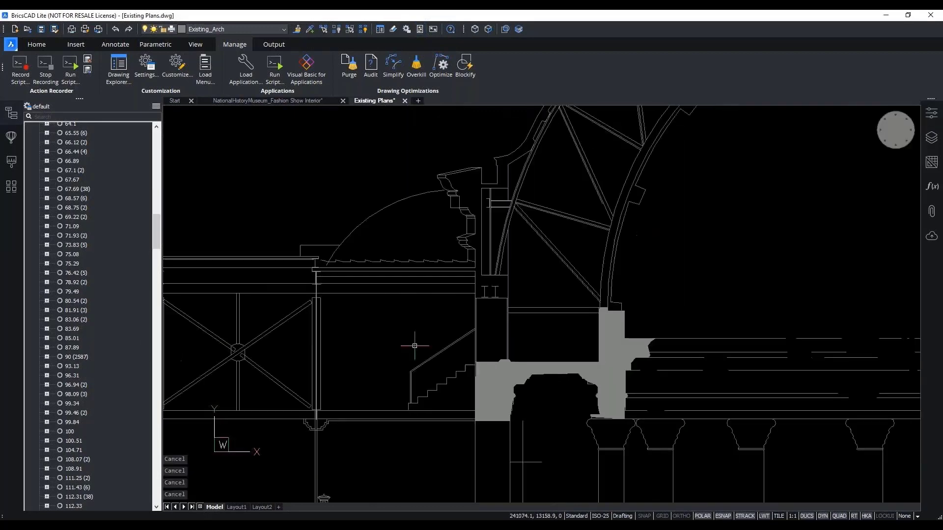
pyautogui.scroll(-6, 522, 257)
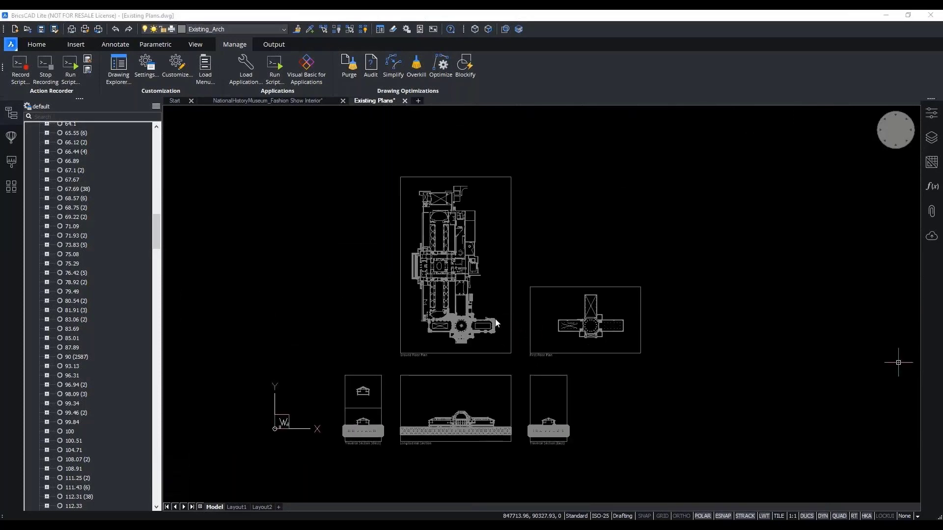
pyautogui.click(12, 118)
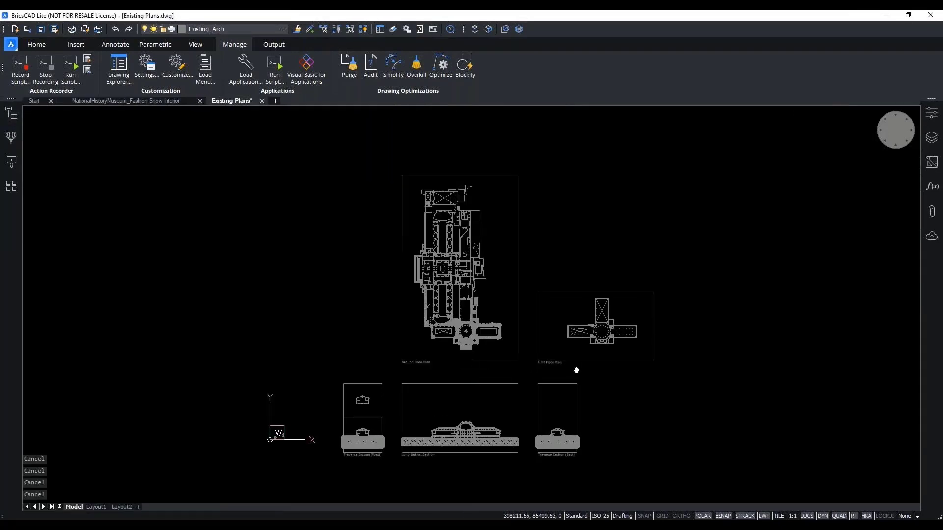
# Select the broken vertical stair lines in the Ground Floor Plan, check their shared properties, and clear the selection
pyautogui.moveTo(571, 366); pyautogui.dragTo(565, 366, button='middle')
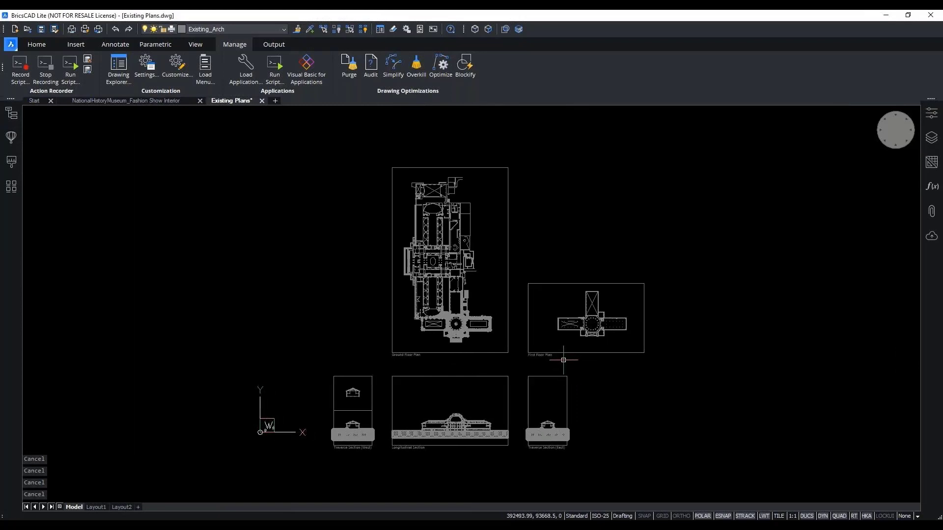
pyautogui.write('z')
pyautogui.press('Return')
pyautogui.write('e')
pyautogui.press('Return')
pyautogui.scroll(2, 564, 359)
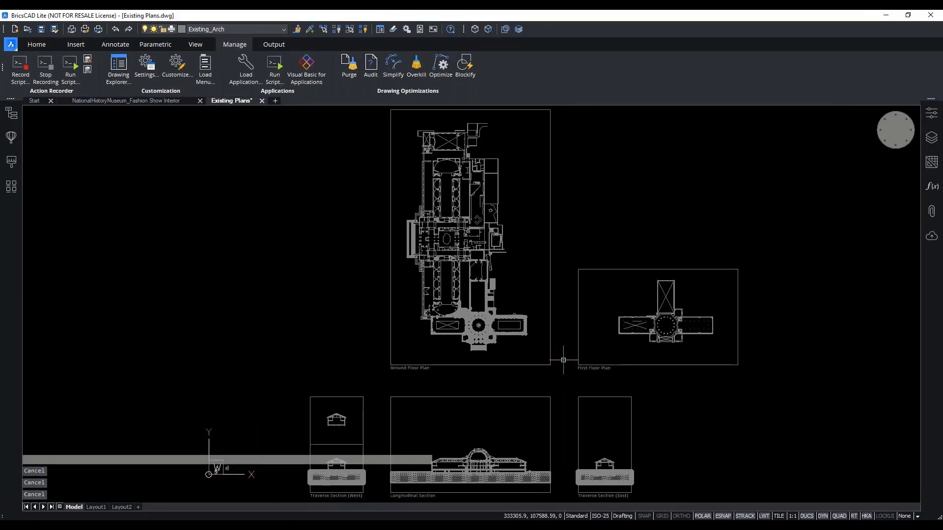
pyautogui.scroll(2, 450, 311)
pyautogui.scroll(10, 451, 310)
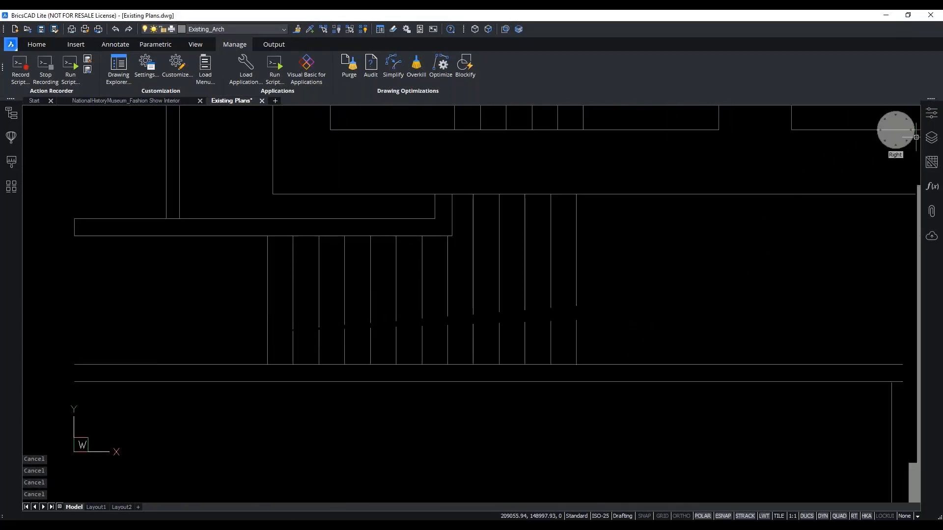
pyautogui.click(931, 114)
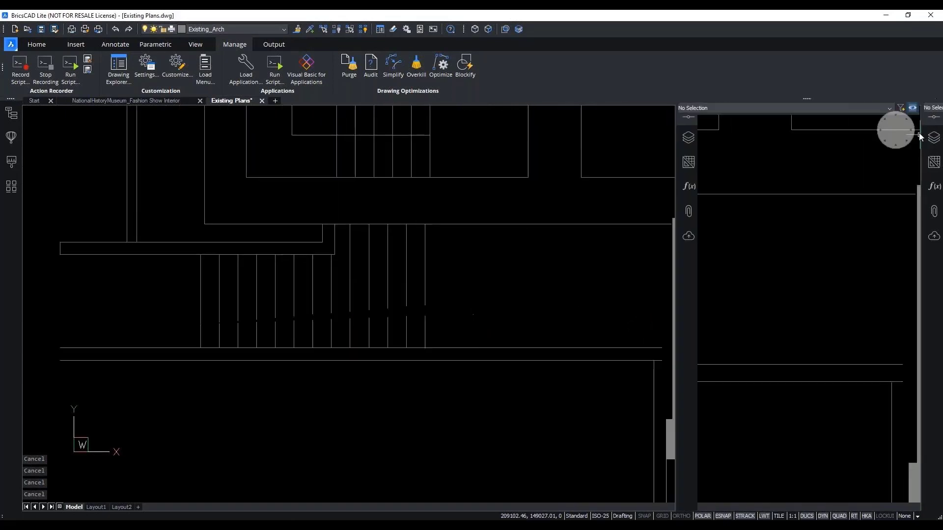
pyautogui.click(469, 276)
pyautogui.click(199, 331)
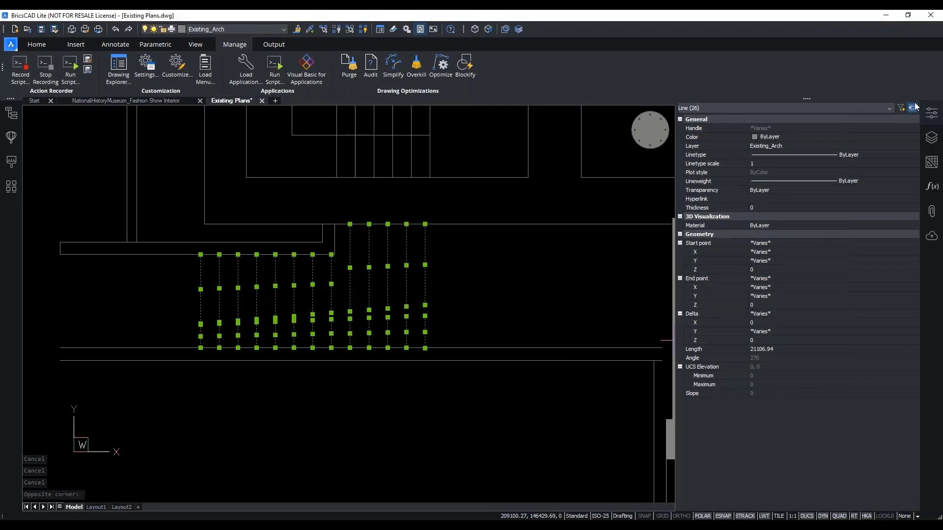
pyautogui.press('Escape')
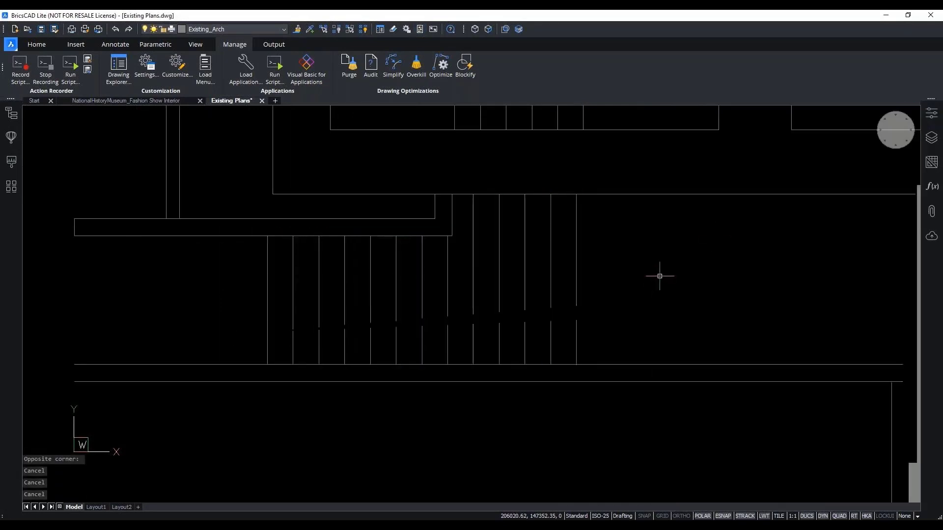
# Join the two collinear segments of the rightmost broken stair line into one line
pyautogui.press('Return')
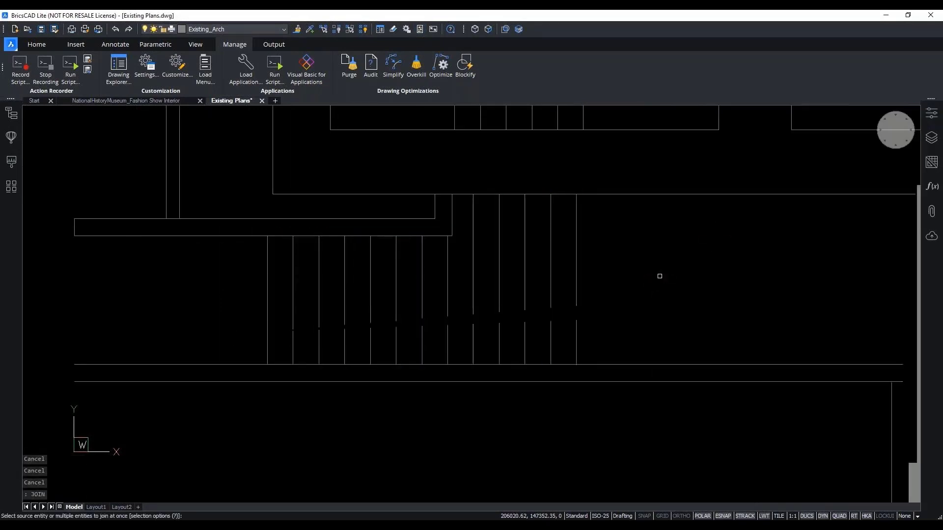
pyautogui.click(599, 291)
pyautogui.click(575, 334)
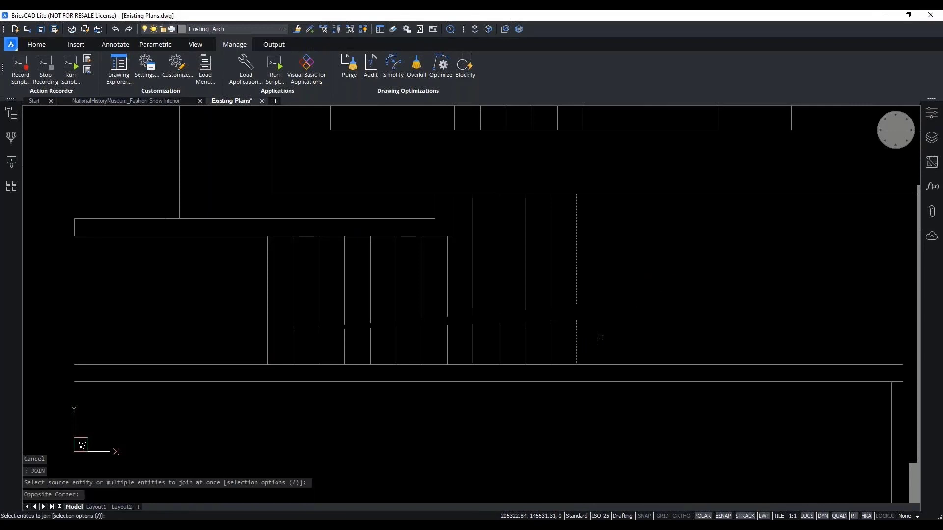
pyautogui.press('Return')
# Try to join the segments of the next two broken stair lines in a single Join operation
pyautogui.click(563, 297)
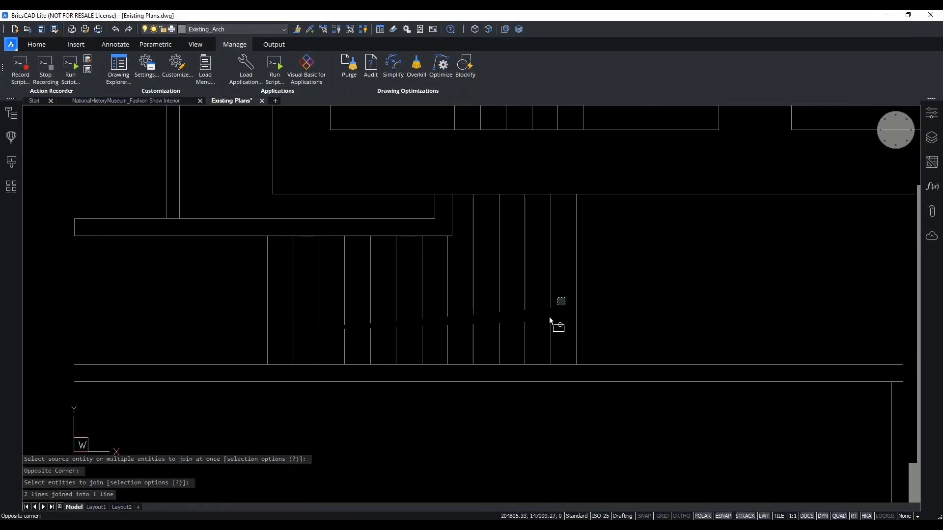
pyautogui.click(518, 332)
pyautogui.press('Return')
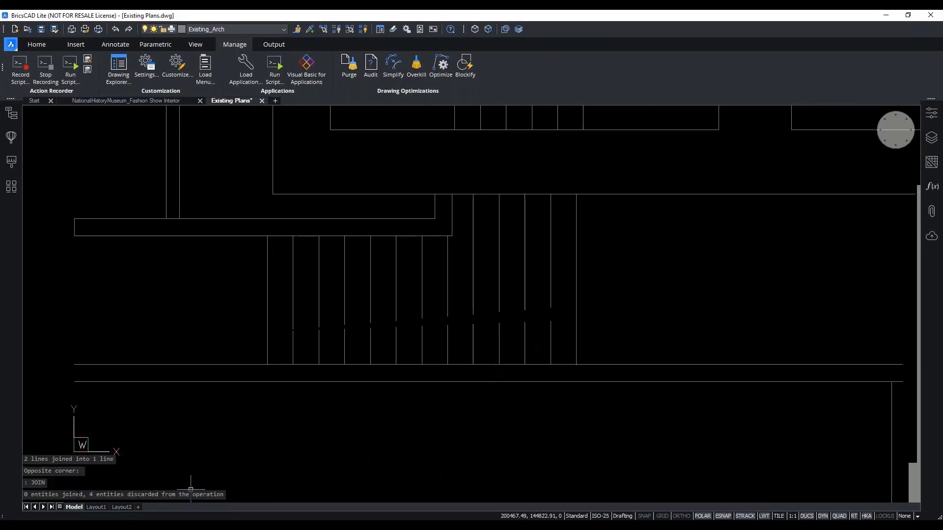
pyautogui.press('Escape')
pyautogui.press('Escape')
pyautogui.press('Escape')
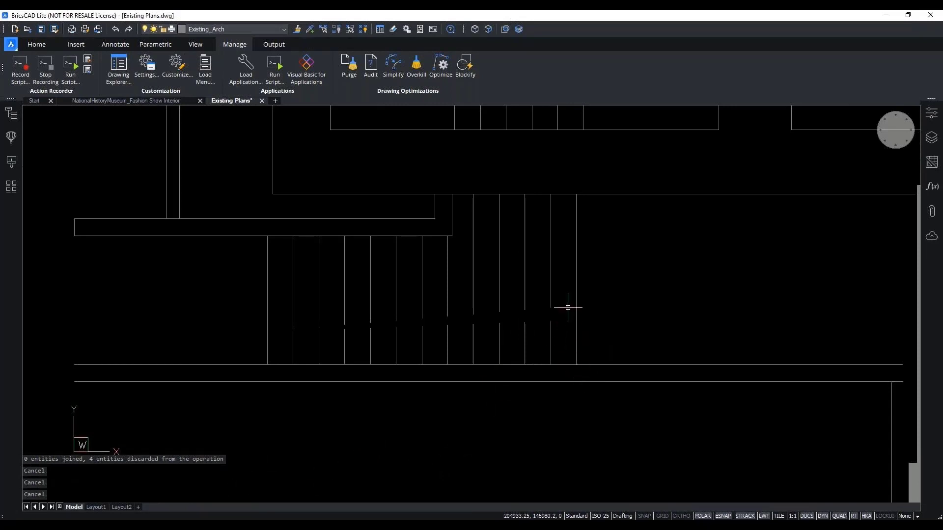
# Close the gaps in the remaining broken stair lines with Optimize, using a gap tolerance of 180 mm
pyautogui.click(449, 67)
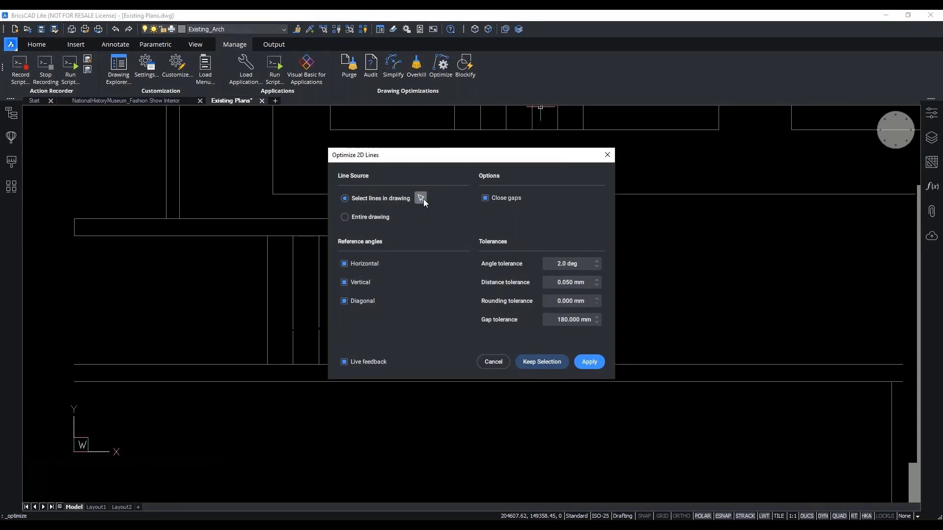
pyautogui.click(421, 198)
pyautogui.click(569, 298)
pyautogui.click(282, 361)
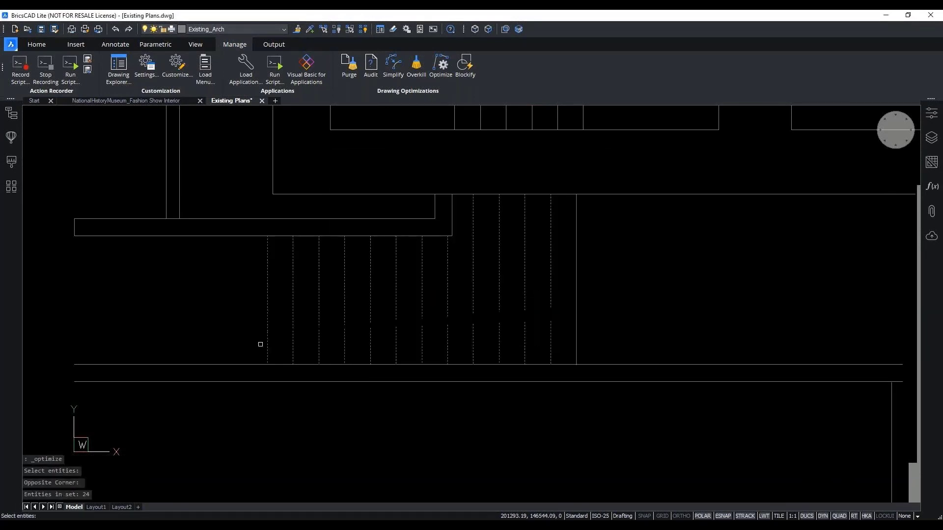
pyautogui.press('Return')
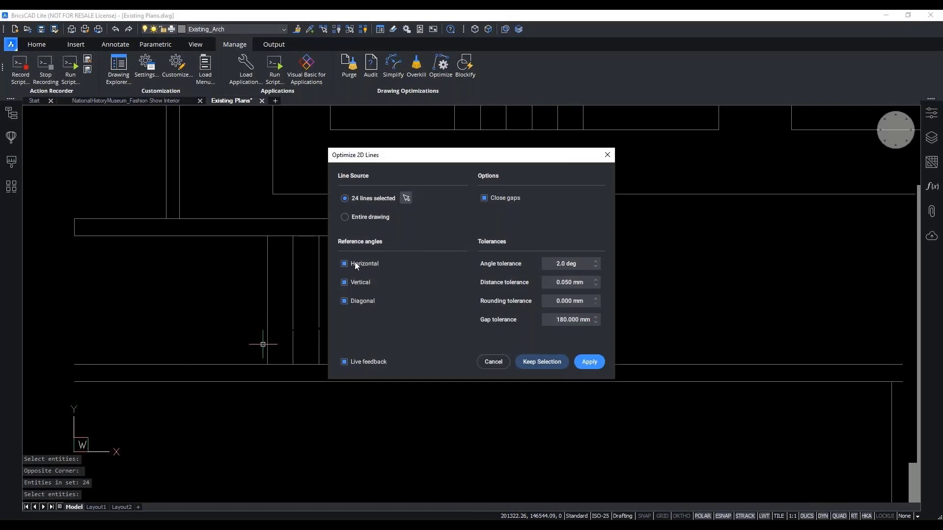
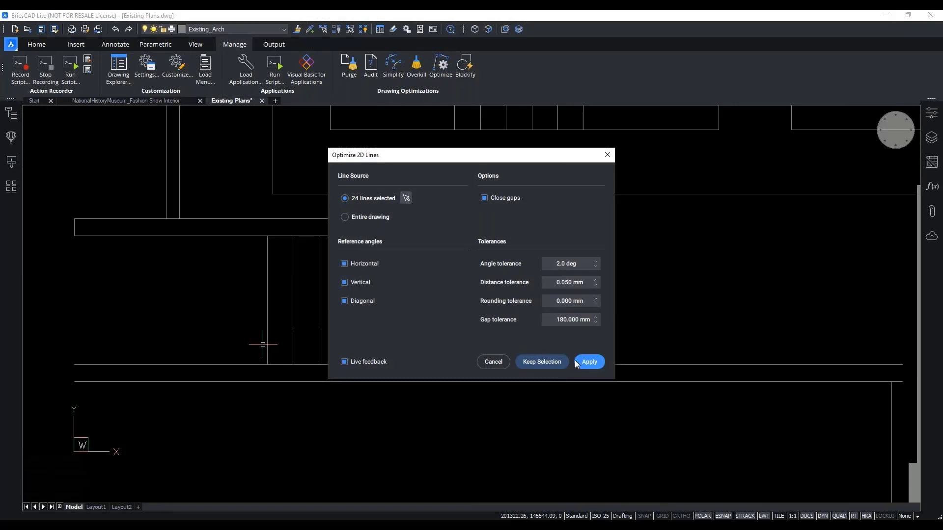
pyautogui.click(589, 364)
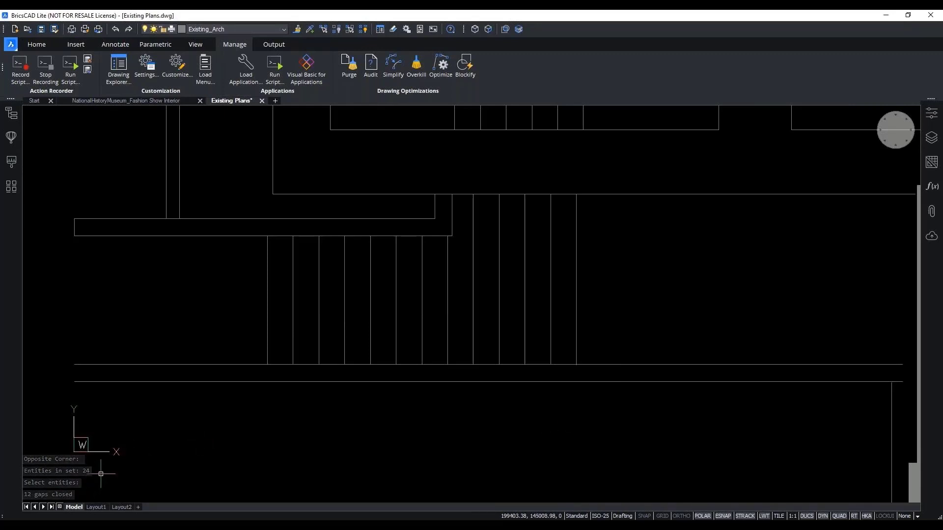
pyautogui.press('Escape')
pyautogui.press('Escape')
pyautogui.press('Escape')
pyautogui.press('Escape')
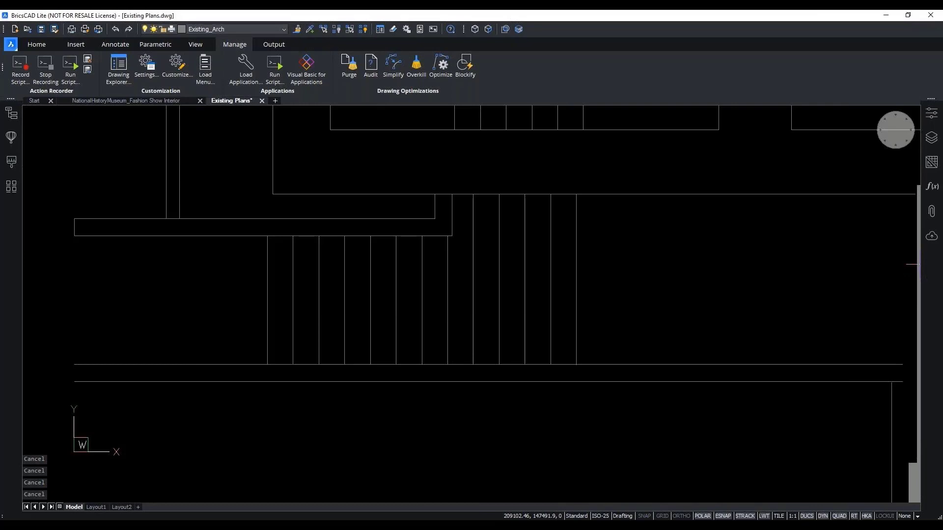
# Set the colour of the Ground Floor Plan's border polyline to Red and view its layer choices
pyautogui.scroll(-8, 490, 288)
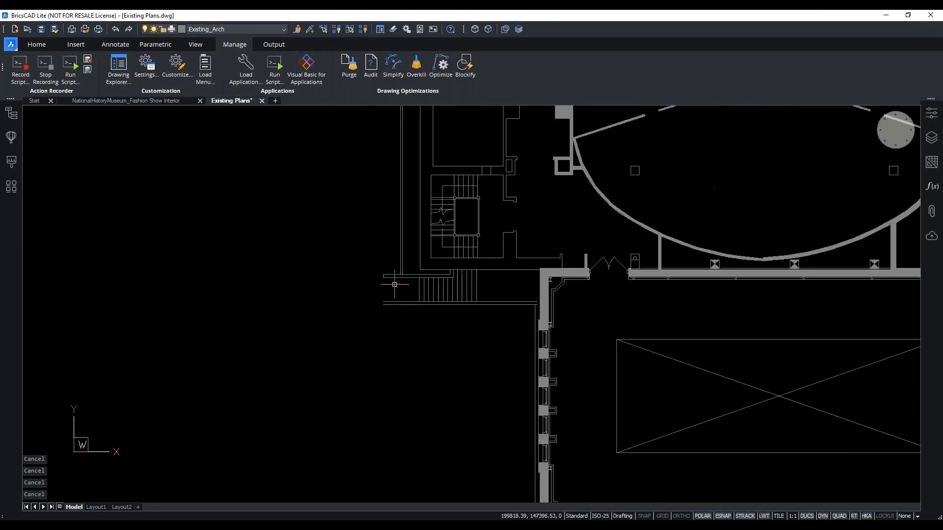
pyautogui.write('e')
pyautogui.press('Return')
pyautogui.press('Escape')
pyautogui.press('Escape')
pyautogui.press('Escape')
pyautogui.press('Escape')
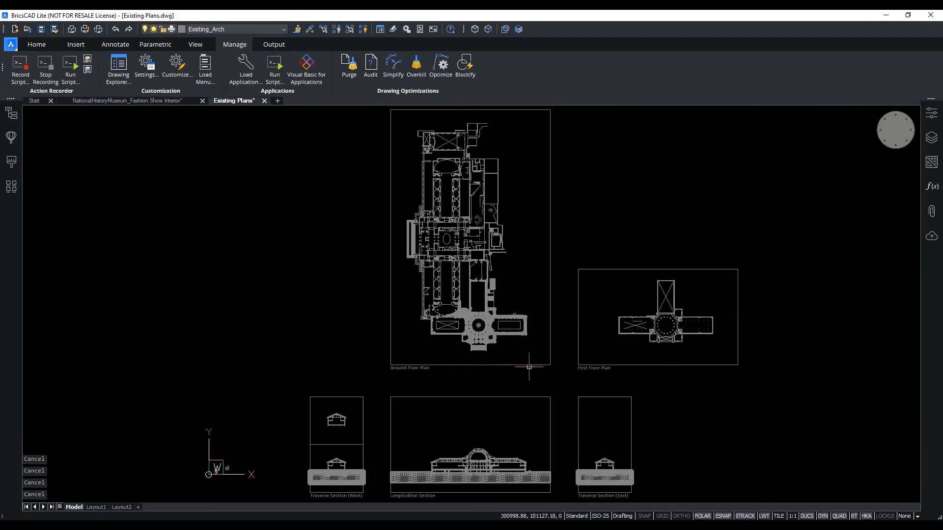
pyautogui.moveTo(532, 365)
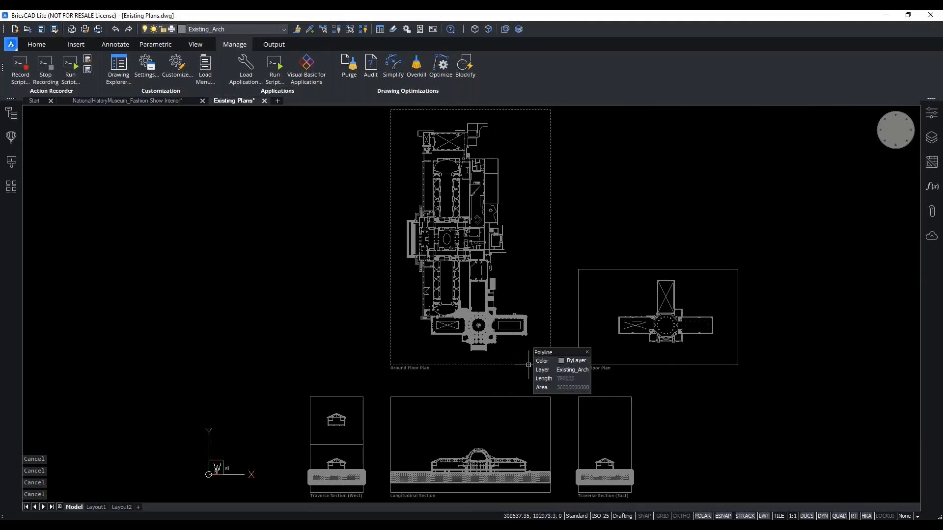
pyautogui.click(572, 362)
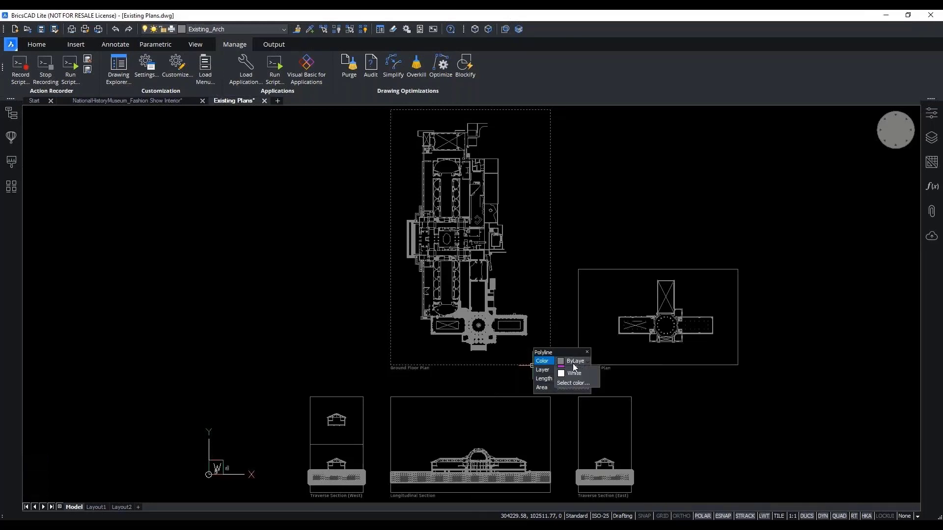
pyautogui.click(578, 391)
pyautogui.click(575, 370)
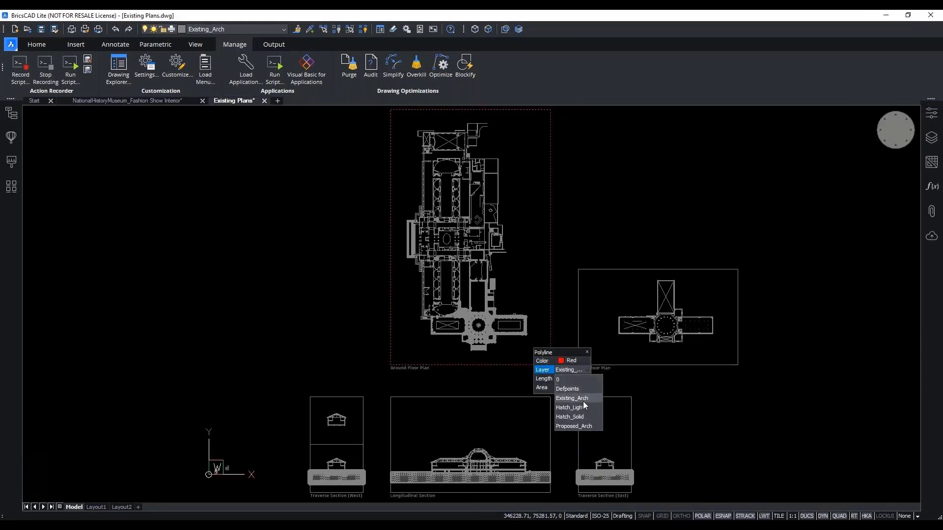
pyautogui.click(574, 371)
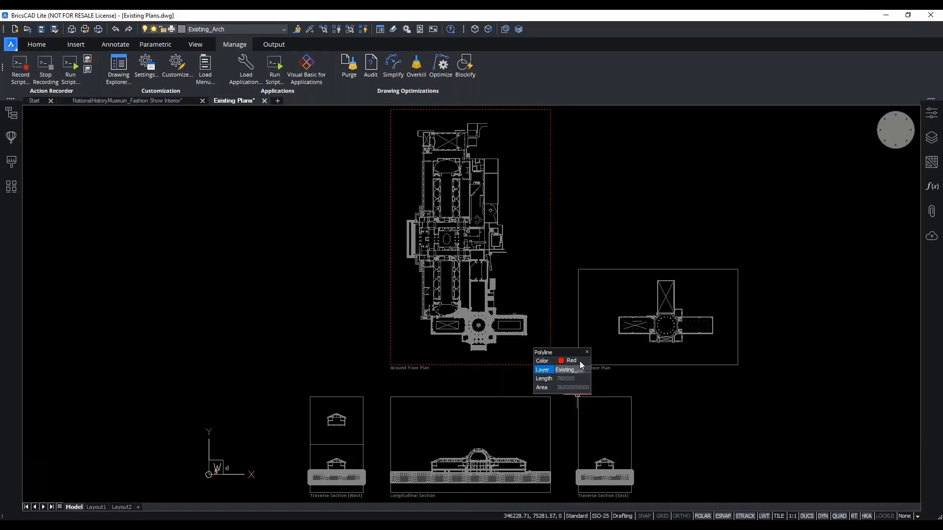
# Return the Ground Floor Plan border polyline's colour to ByLayer
pyautogui.click(577, 362)
pyautogui.click(578, 362)
pyautogui.click(575, 372)
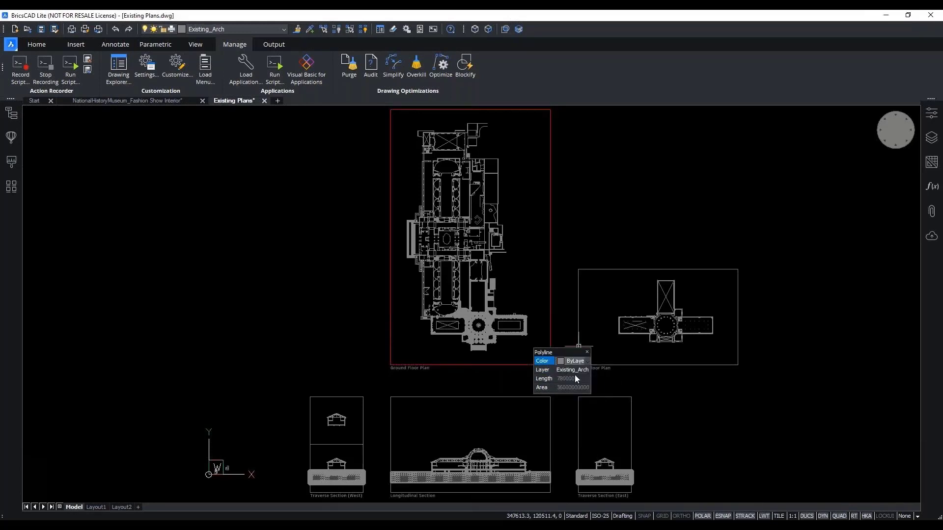
pyautogui.press('Escape')
pyautogui.press('Escape')
# Select the Ground Floor Plan border, examine the editing commands offered for a polyline, and clear the selection
pyautogui.click(529, 365)
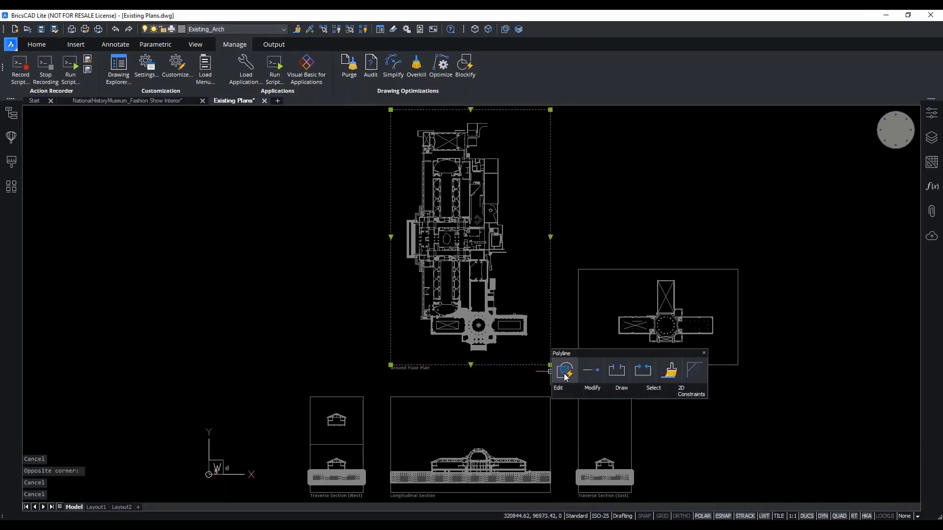
pyautogui.moveTo(570, 394)
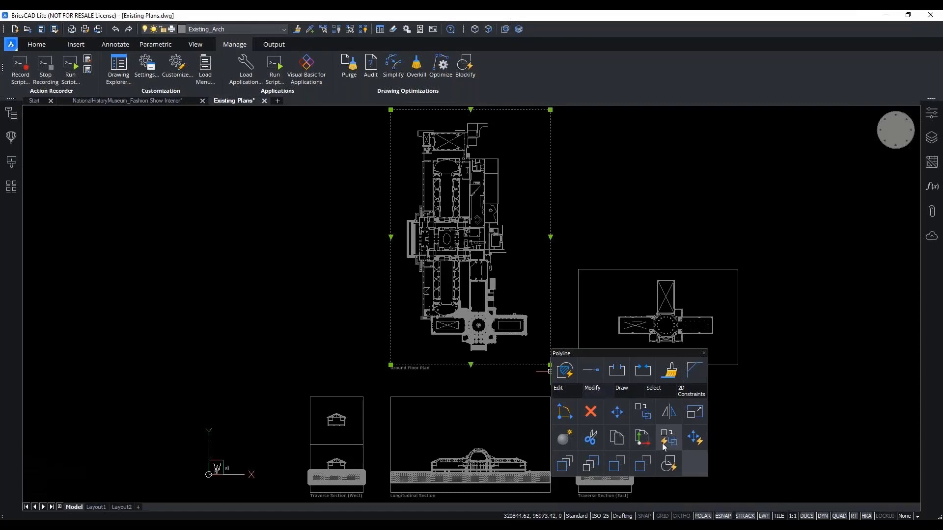
pyautogui.press('Escape')
pyautogui.press('Escape')
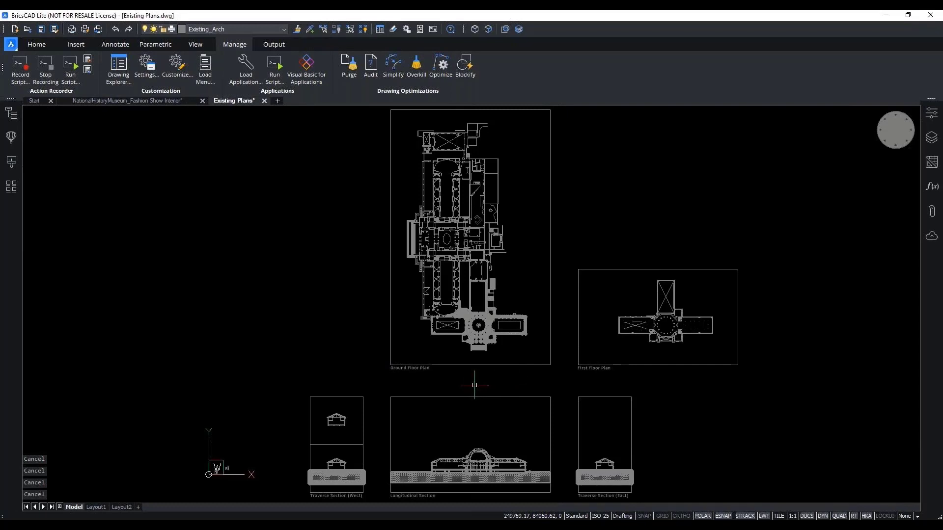
# Examine the editing commands offered for the Ground Floor Plan text label, and save the drawing
pyautogui.moveTo(427, 372)
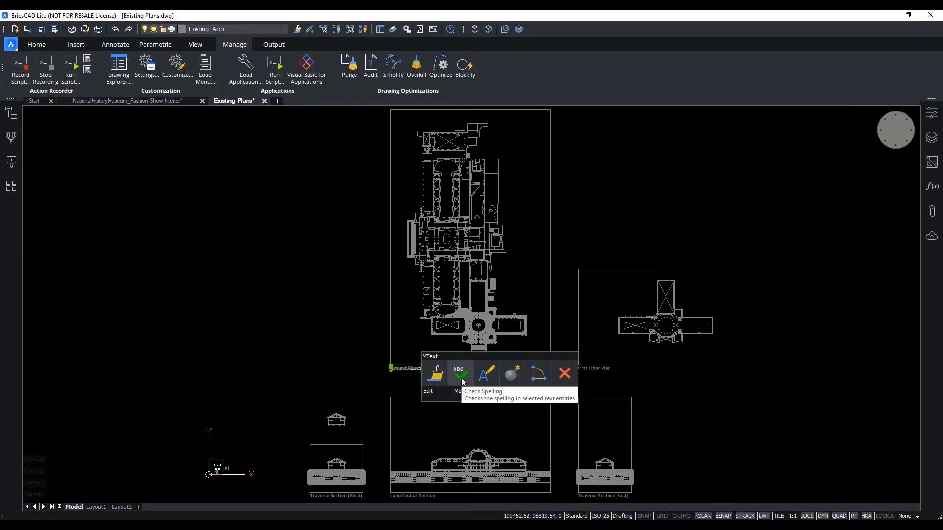
pyautogui.moveTo(450, 396)
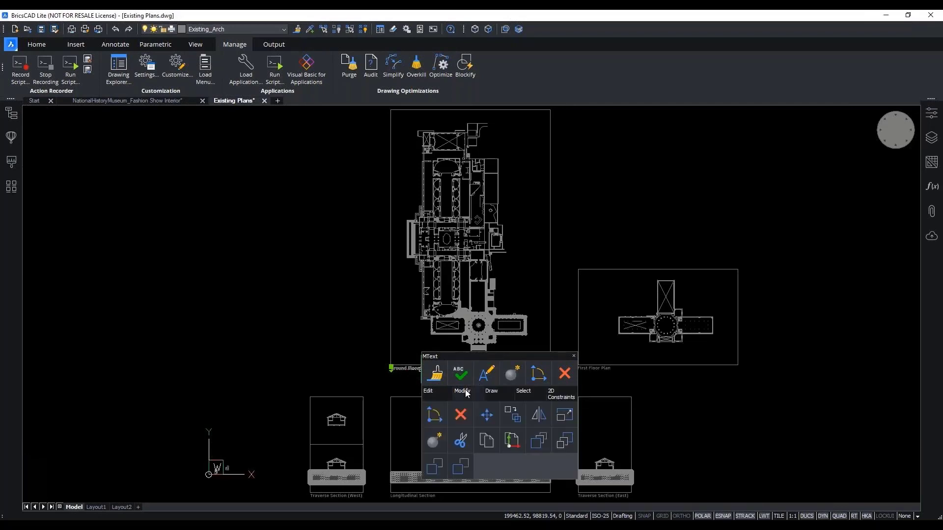
pyautogui.press('Escape')
pyautogui.hotkey('ctrl', 's')
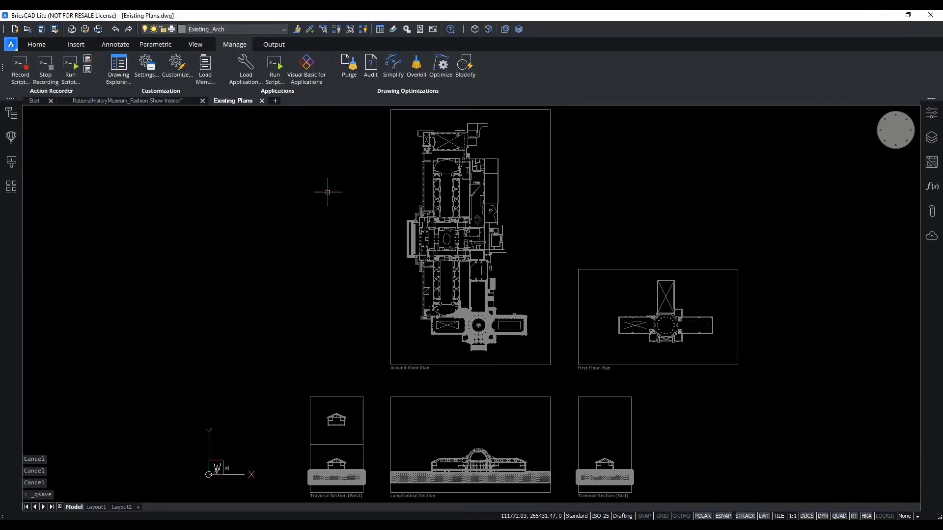
# Switch to the NationalHistoryMuseum_Fashion Show Interior drawing, select the inner outline's corner near rectangles 7 and 8, and clear the selection
pyautogui.press('Escape')
pyautogui.click(155, 101)
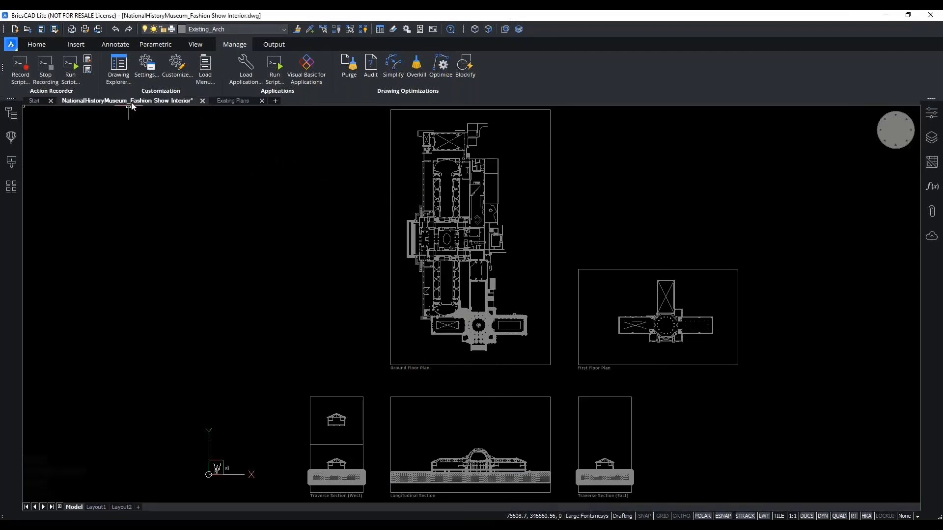
pyautogui.scroll(10, 442, 326)
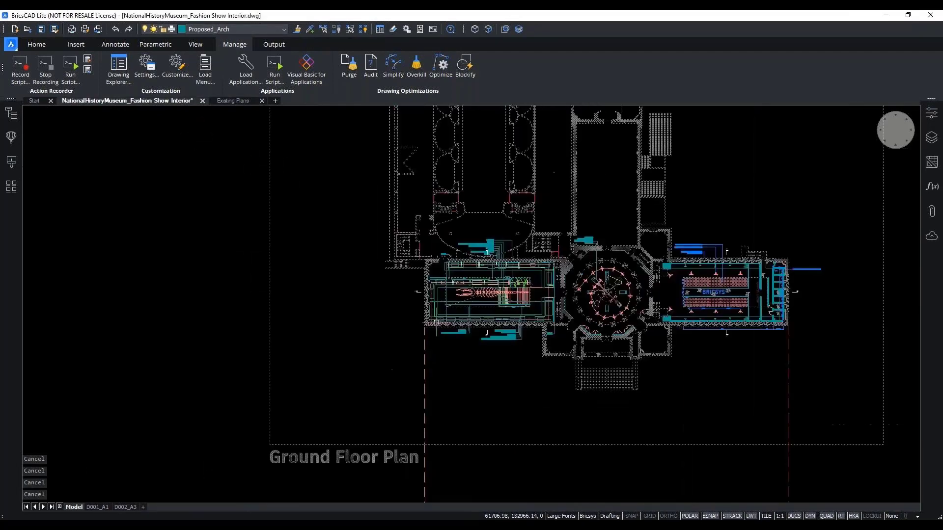
pyautogui.scroll(8, 336, 331)
pyautogui.click(341, 283)
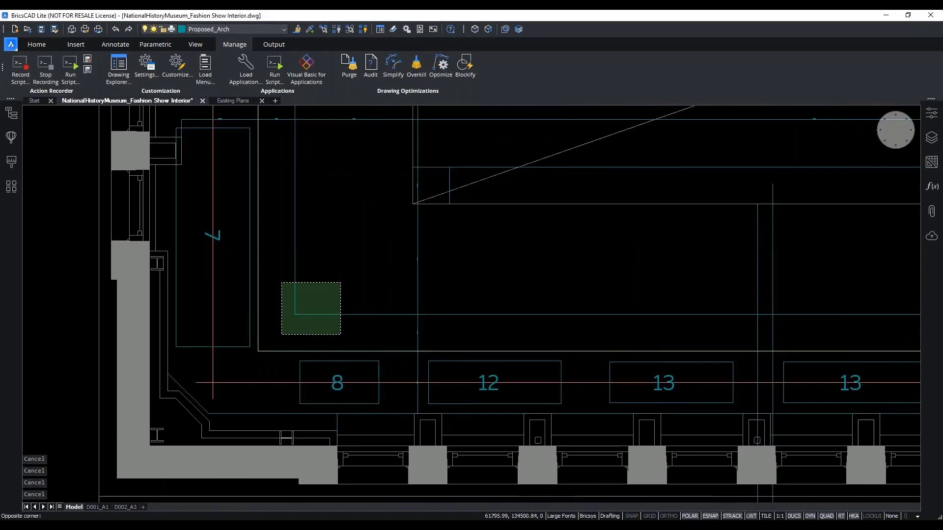
pyautogui.click(282, 334)
pyautogui.scroll(-2, 282, 361)
pyautogui.press('Escape')
pyautogui.press('Escape')
# Fillet all four corners of the polyline rectangle labelled 7 beside the room's outer wall
pyautogui.moveTo(286, 369); pyautogui.dragTo(295, 385, button='middle')
pyautogui.click(250, 362)
pyautogui.click(248, 374)
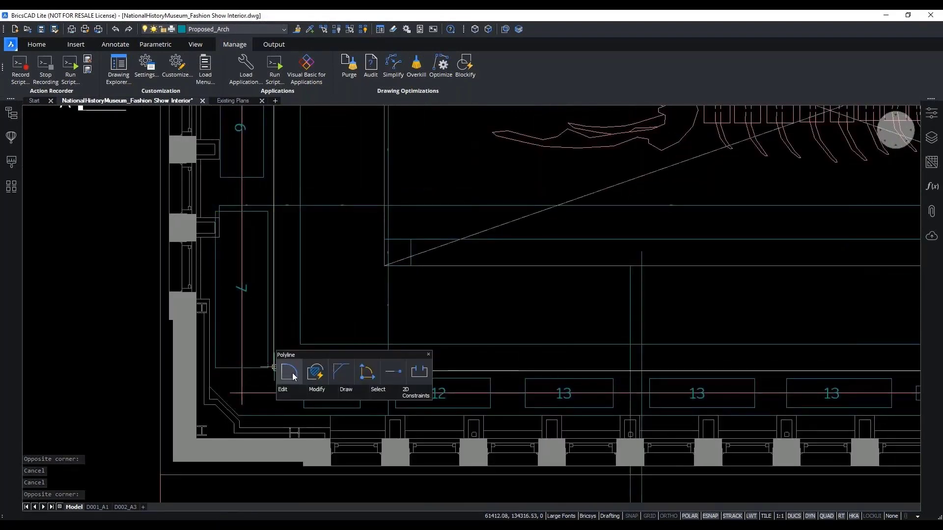
pyautogui.click(285, 376)
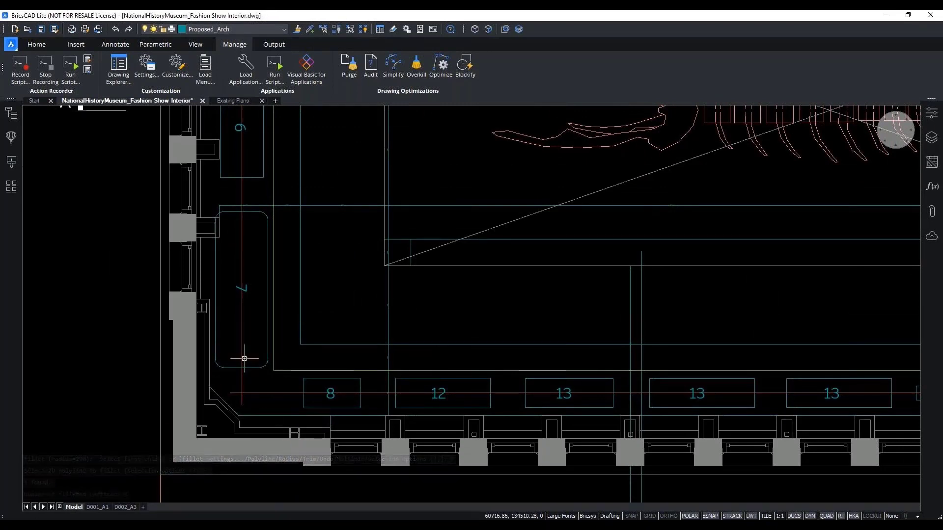
pyautogui.press('Escape')
pyautogui.press('Escape')
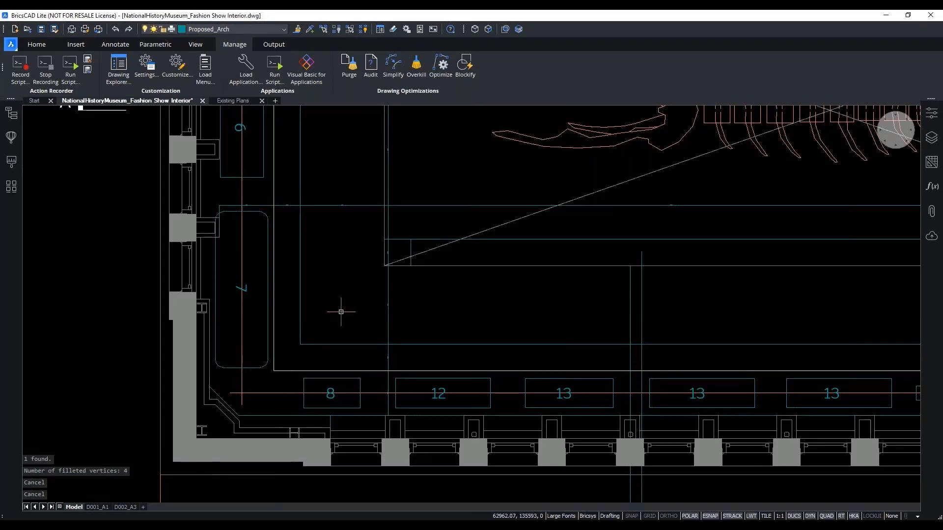
# Fillet all corners of the rectangle labelled 6 with a radius of 200
pyautogui.press('Escape')
pyautogui.press('Escape')
pyautogui.click(249, 178)
pyautogui.rightClick(249, 179)
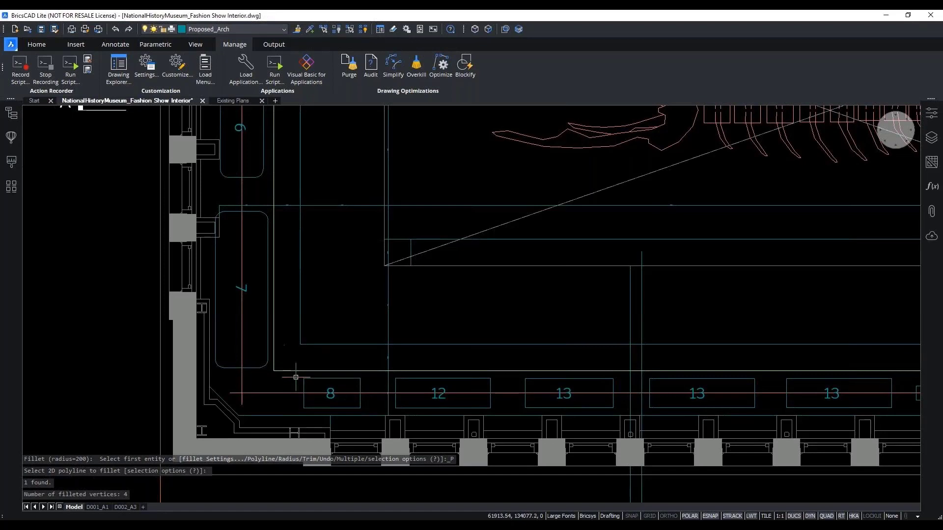
pyautogui.press('Escape')
pyautogui.press('Escape')
pyautogui.press('Escape')
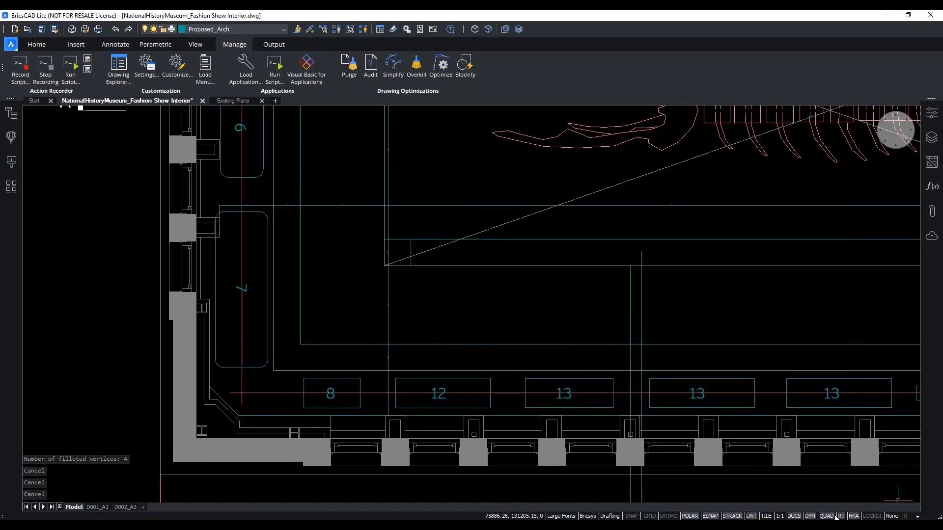
# Switch off the Quad cursor and rollover tips, and select the rectangle labelled 8 to test the selection display
pyautogui.click(314, 379)
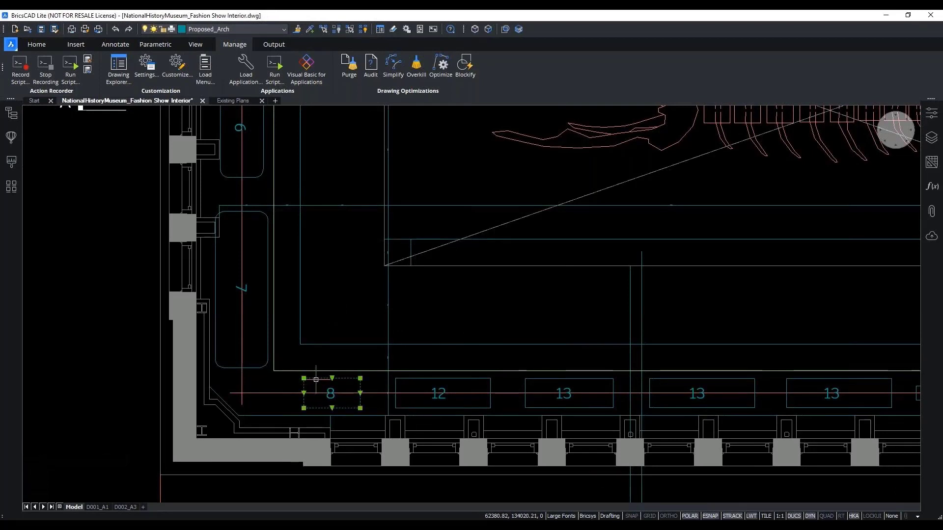
pyautogui.click(840, 516)
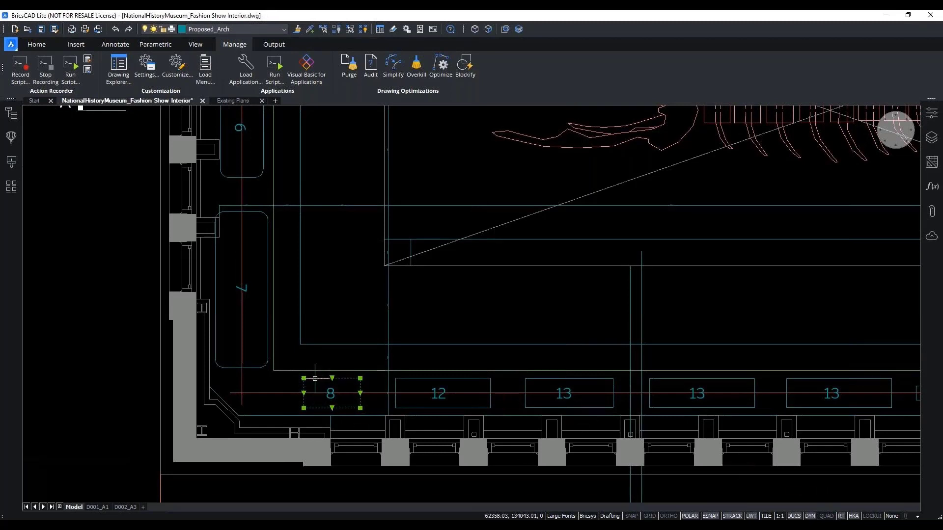
pyautogui.moveTo(330, 378)
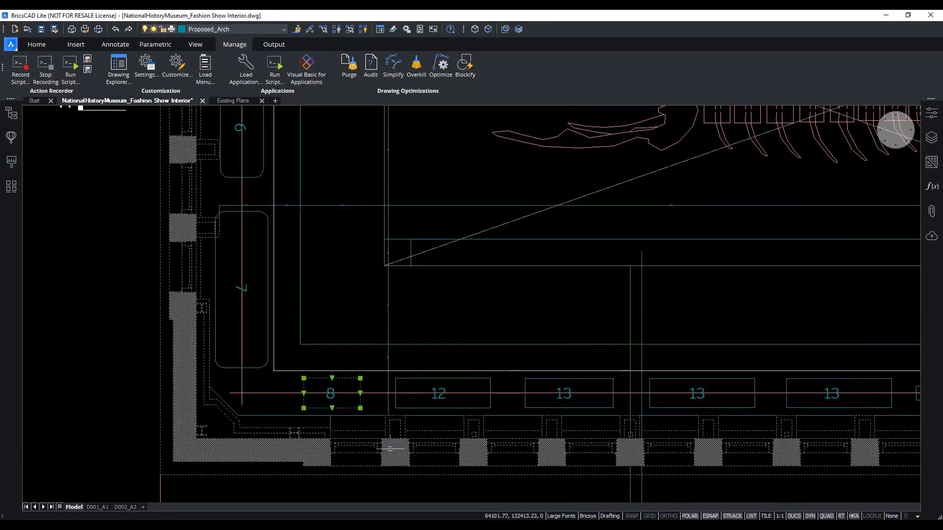
pyautogui.press('Escape')
pyautogui.press('Escape')
# Turn off the layers from Proposed_Display through Proposed_Plinth and select the Existing_Arch layer
pyautogui.scroll(-5, 190, 357)
pyautogui.middleClick(204, 361)
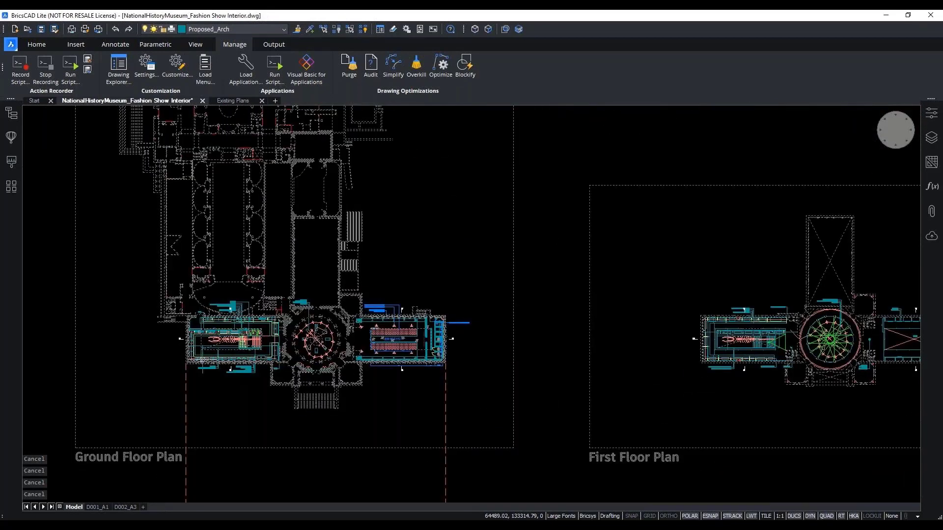
pyautogui.middleClick(205, 361)
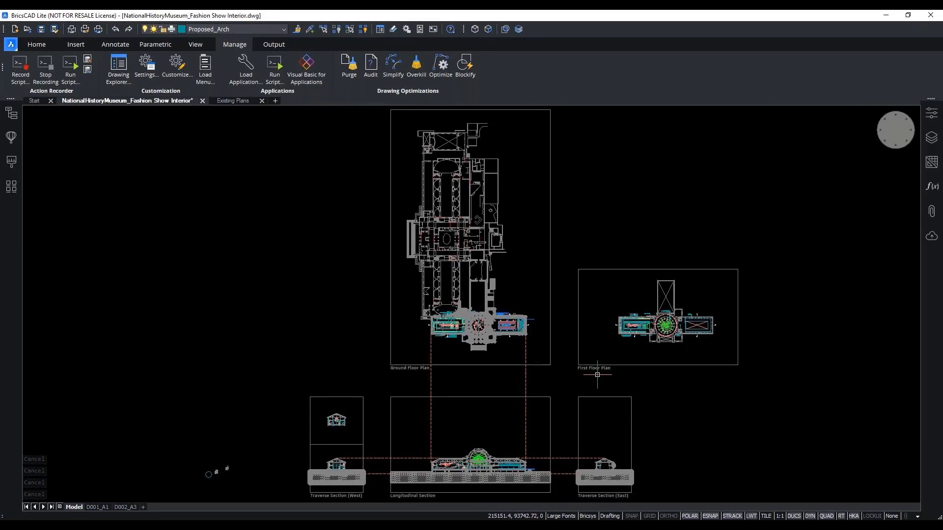
pyautogui.click(37, 45)
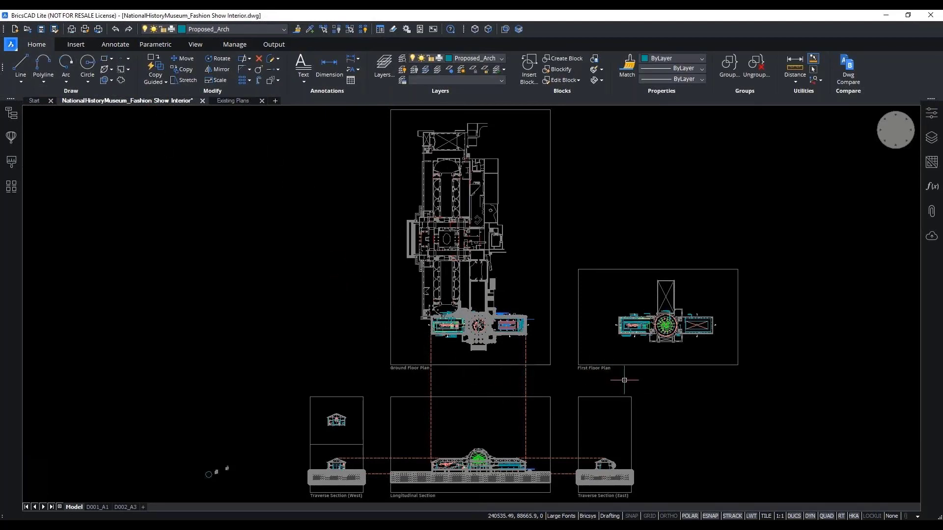
pyautogui.click(932, 138)
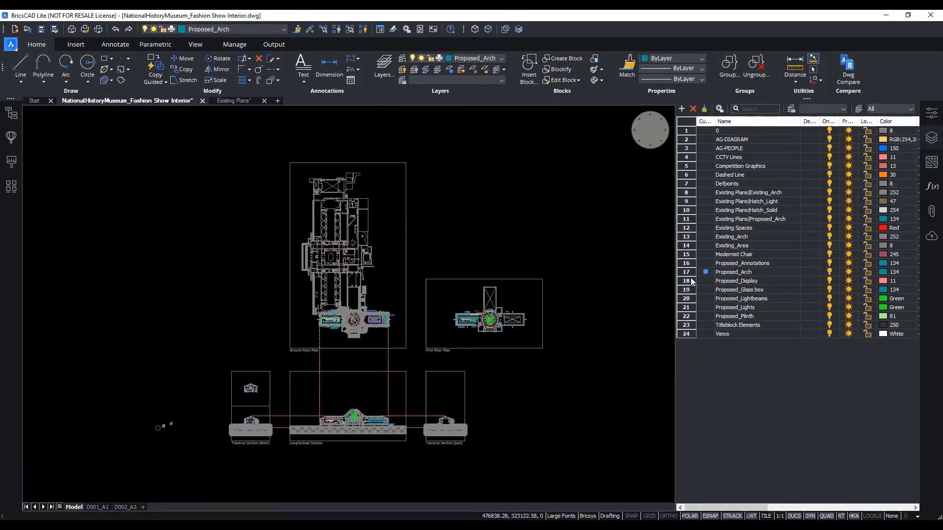
pyautogui.moveTo(691, 281)
pyautogui.mouseDown()
pyautogui.moveTo(692, 318)
pyautogui.moveTo(690, 281)
pyautogui.mouseUp()
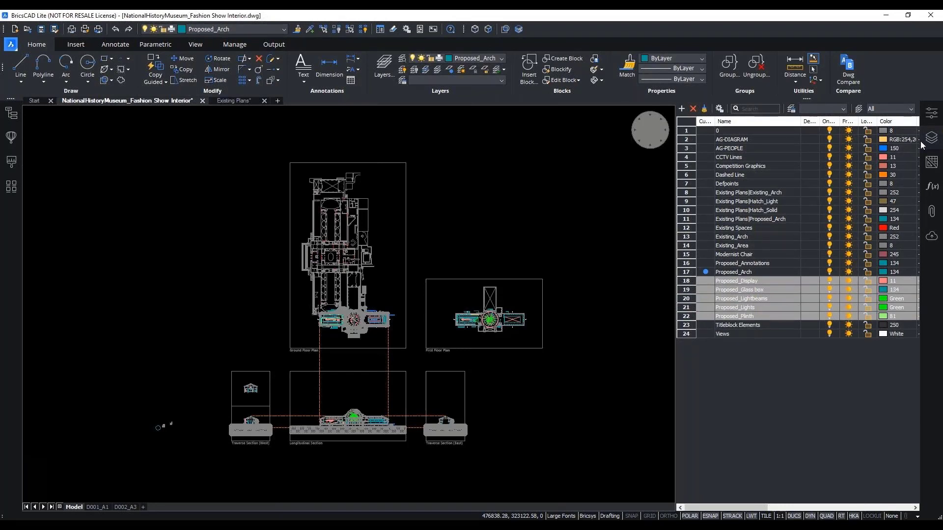
pyautogui.click(829, 280)
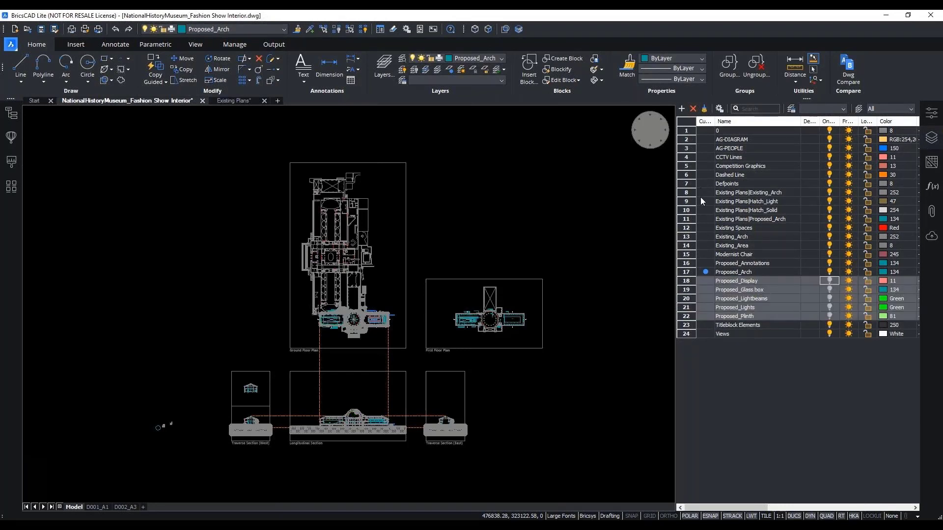
pyautogui.click(692, 238)
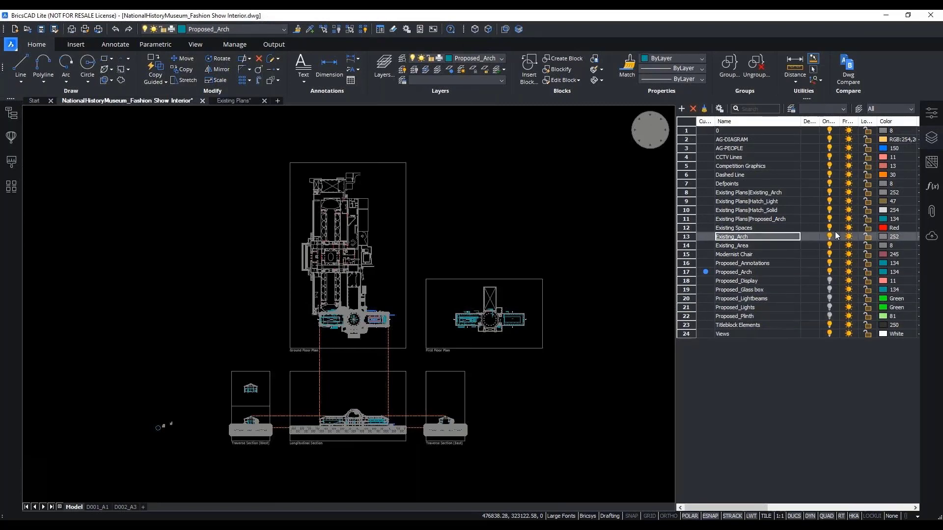
pyautogui.click(931, 137)
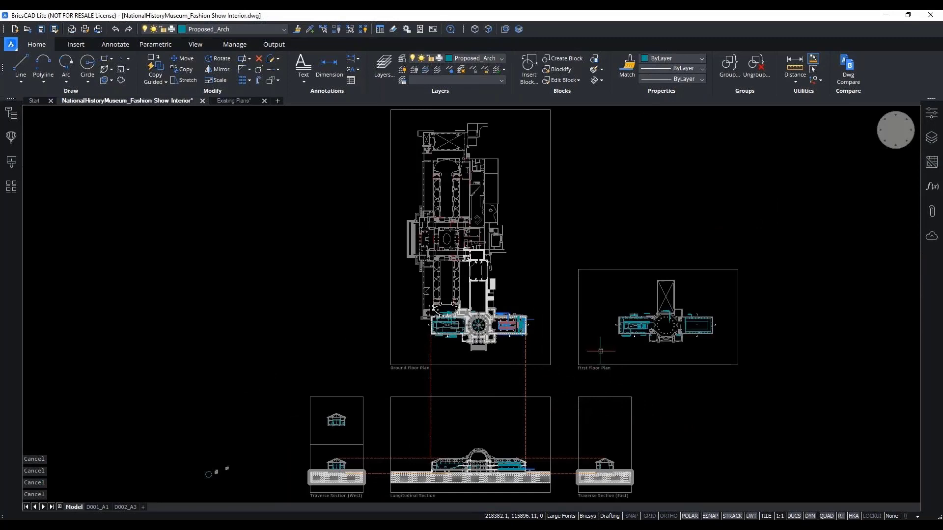
# Examine the fashion show hall in the Ground Floor Plan, including its seating, catwalk and dressing rooms
pyautogui.scroll(2, 471, 307)
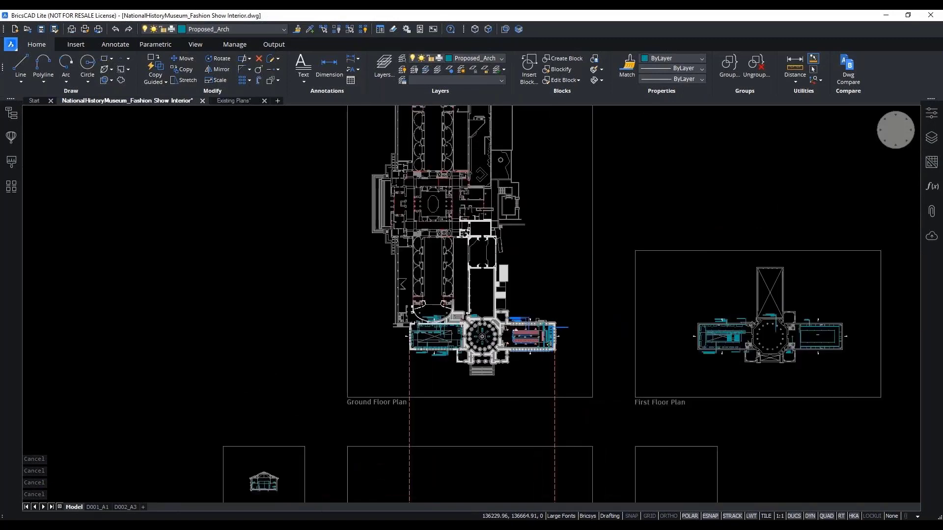
pyautogui.scroll(5, 570, 356)
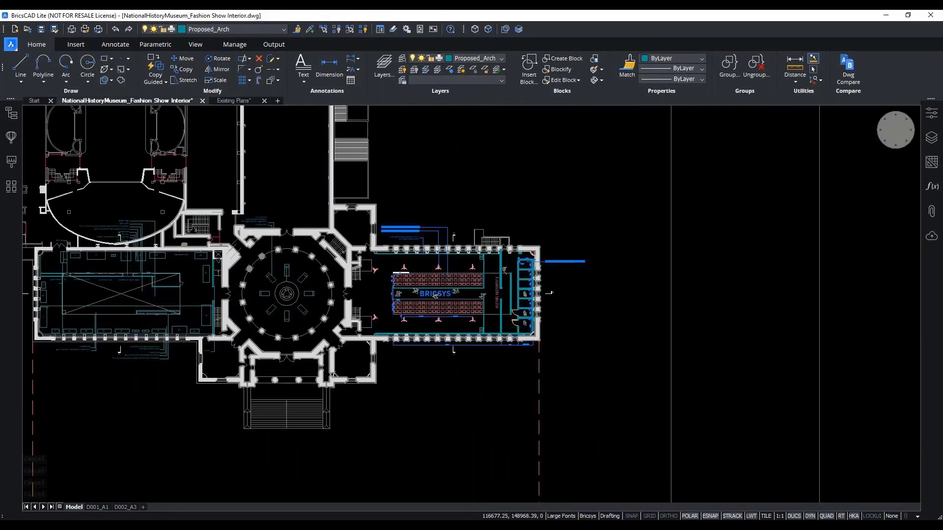
pyautogui.scroll(4, 483, 295)
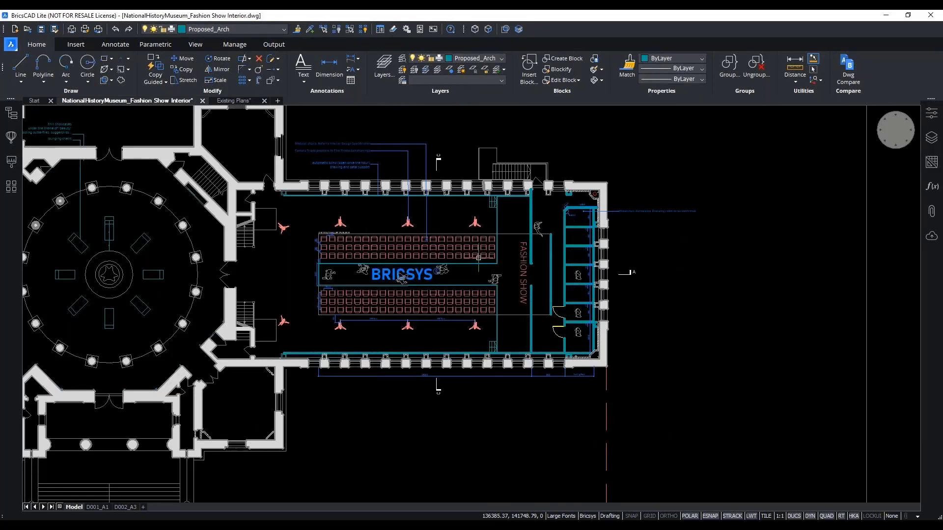
pyautogui.scroll(2, 456, 266)
pyautogui.moveTo(456, 265); pyautogui.dragTo(476, 284, button='middle')
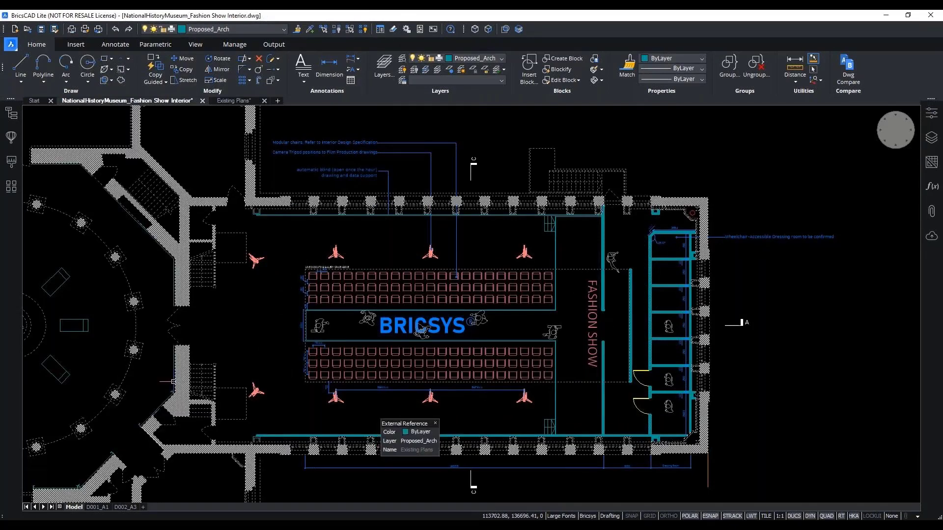
pyautogui.press('Escape')
pyautogui.press('Escape')
pyautogui.press('Escape')
pyautogui.press('Escape')
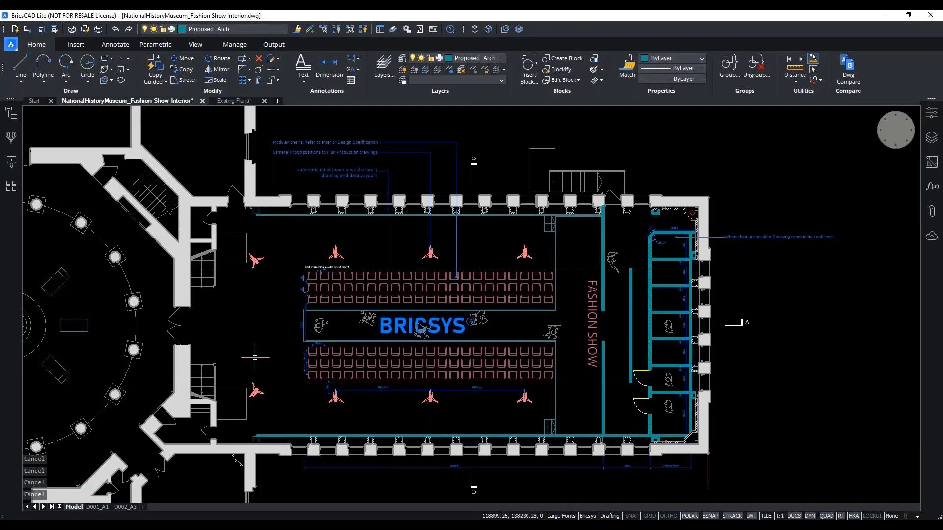
# Copy the first three columns of chairs below the catwalk 3000 mm to the left, using the manipulator's Copy option
pyautogui.scroll(1, 264, 373)
pyautogui.scroll(3, 275, 380)
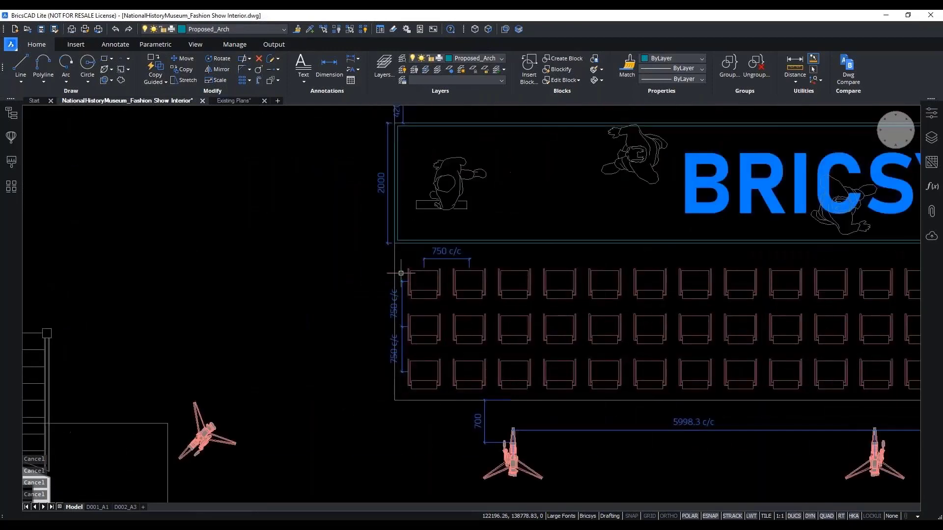
pyautogui.click(402, 262)
pyautogui.click(537, 393)
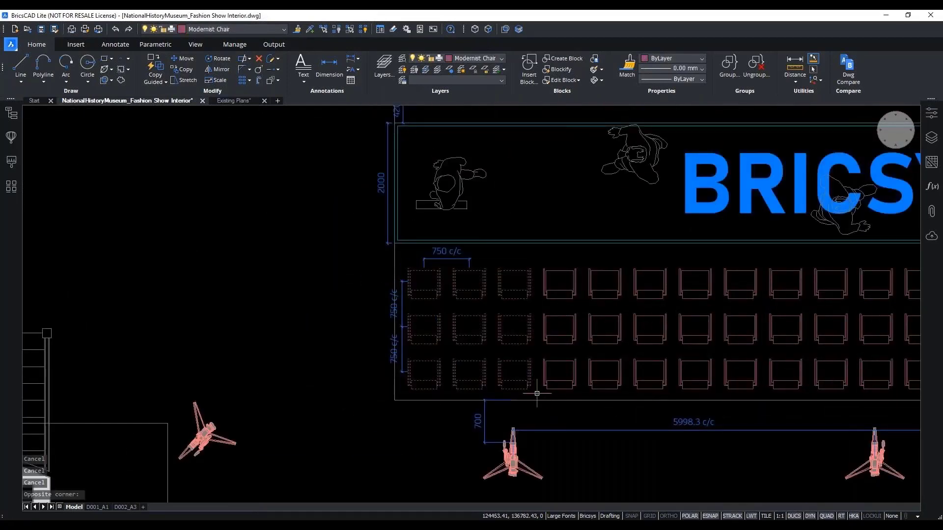
pyautogui.click(544, 392)
pyautogui.click(478, 329)
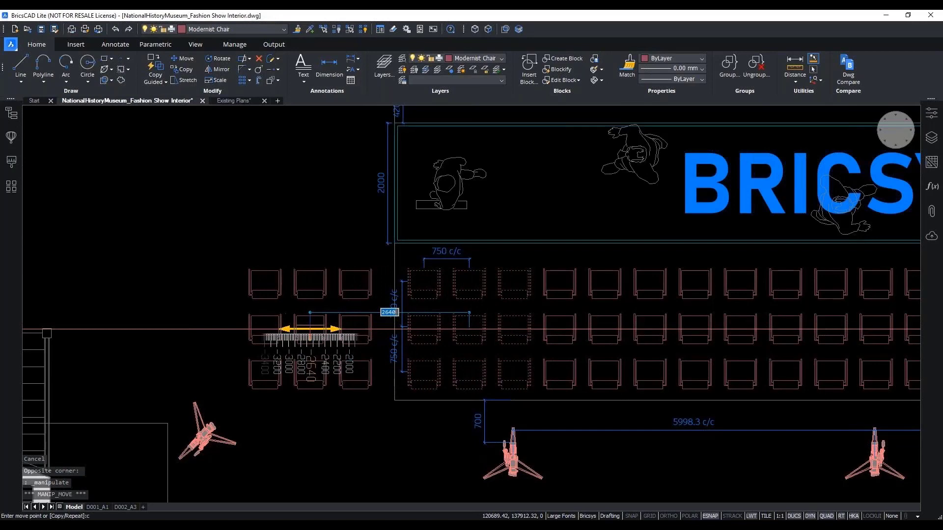
pyautogui.write('c')
pyautogui.press('Return')
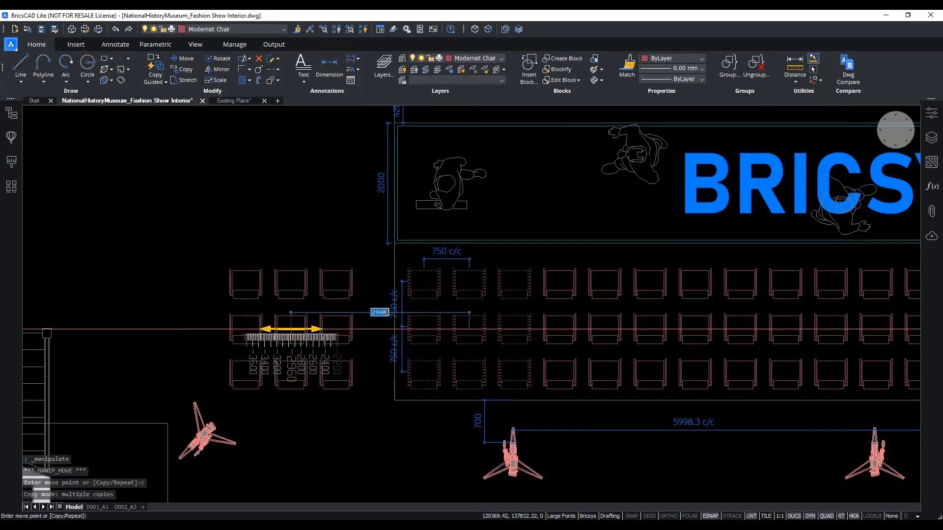
pyautogui.scroll(1, 287, 329)
pyautogui.scroll(4, 289, 328)
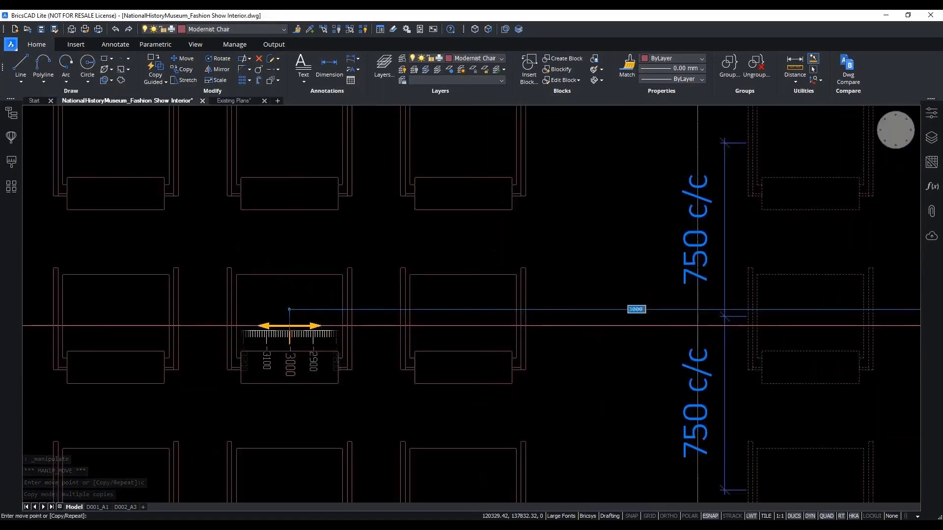
pyautogui.scroll(-5, 282, 326)
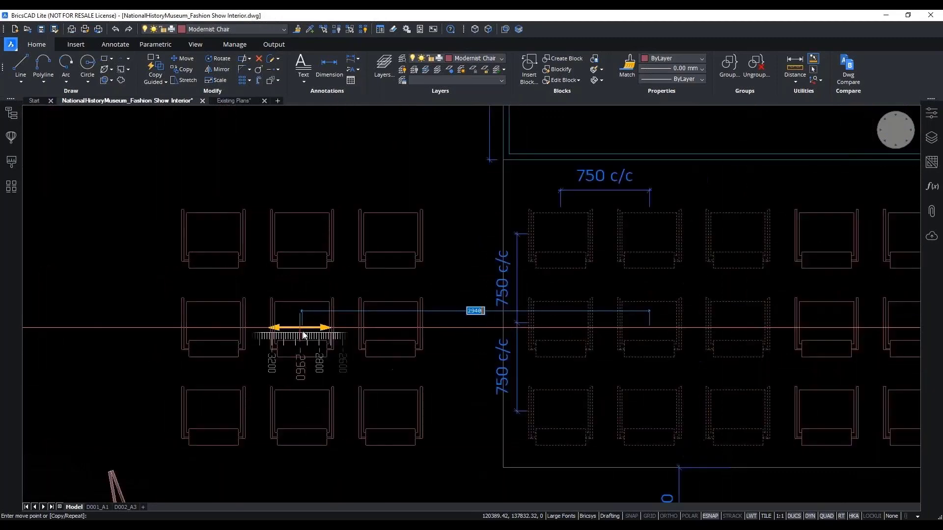
pyautogui.scroll(-2, 304, 336)
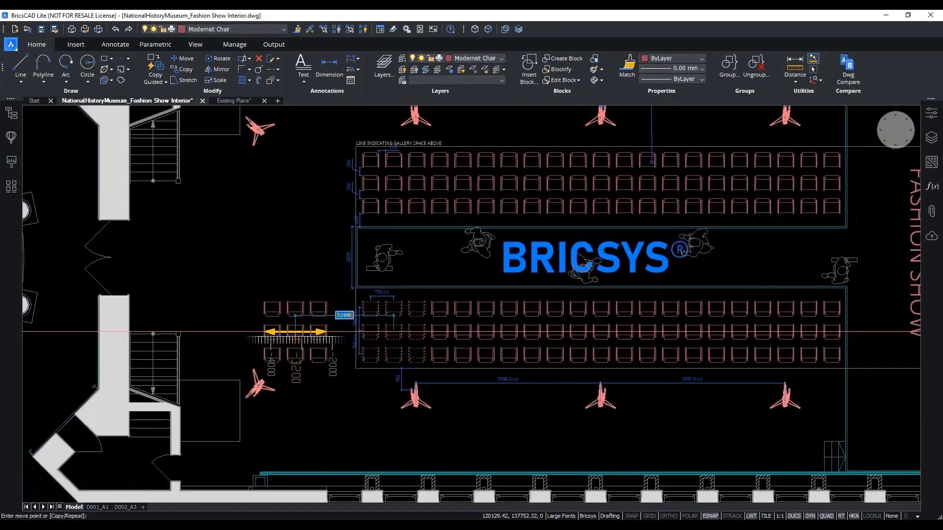
pyautogui.click(301, 337)
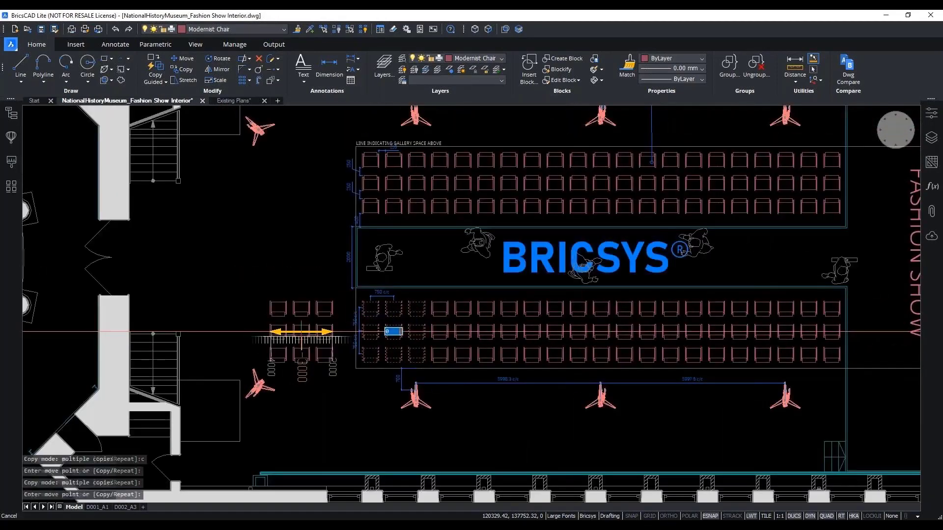
pyautogui.press('Escape')
pyautogui.press('Escape')
pyautogui.press('Escape')
# Rotate the nine copied chairs 90° clockwise with the manipulator so they face the end of the catwalk
pyautogui.scroll(3, 261, 325)
pyautogui.moveTo(250, 268)
pyautogui.mouseDown()
pyautogui.moveTo(379, 391)
pyautogui.moveTo(406, 403)
pyautogui.mouseUp()
pyautogui.moveTo(404, 385)
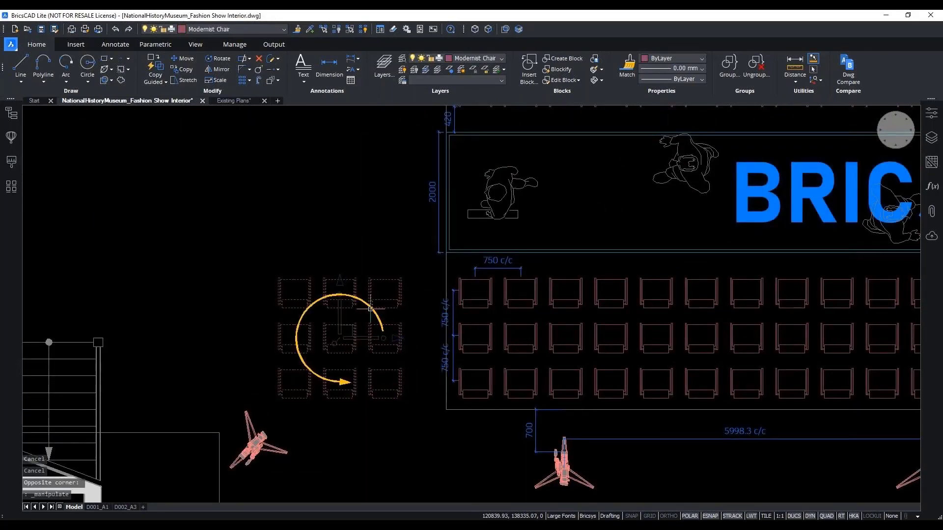
pyautogui.click(378, 338)
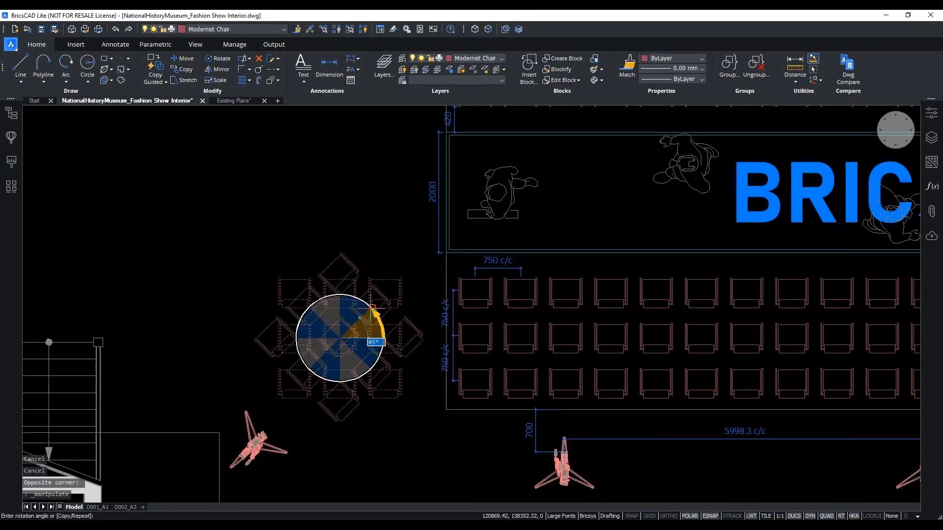
pyautogui.click(366, 456)
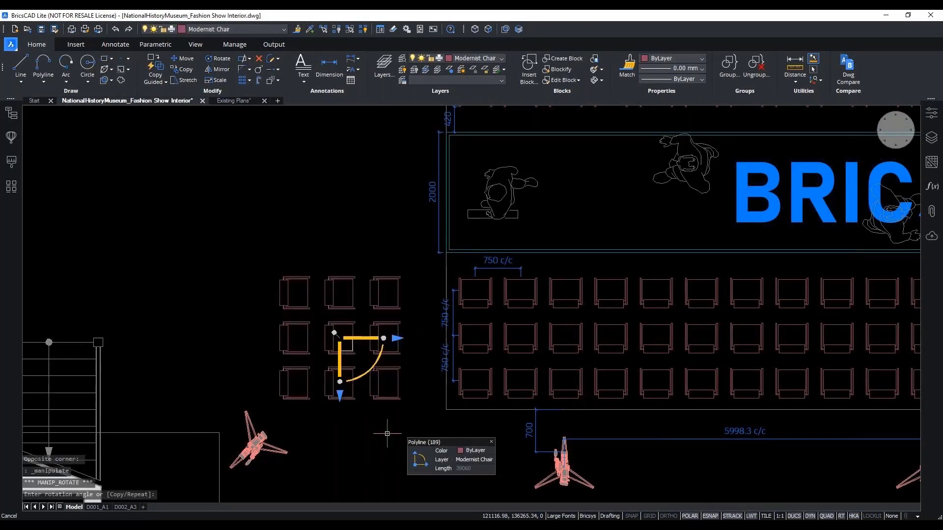
pyautogui.press('Escape')
# Move the nine rotated chairs straight up with the manipulator until the block is centred on the catwalk
pyautogui.scroll(-2, 395, 438)
pyautogui.moveTo(298, 309); pyautogui.dragTo(421, 436)
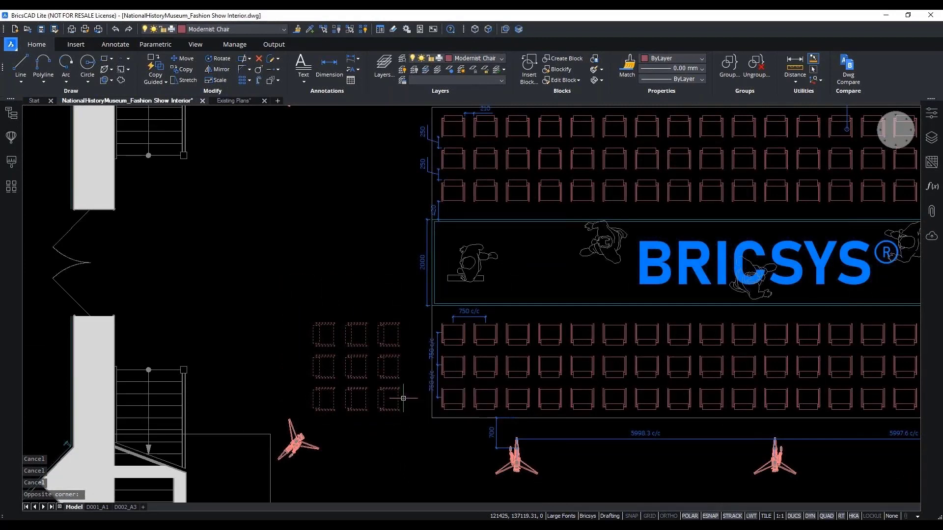
pyautogui.click(357, 345)
pyautogui.click(357, 346)
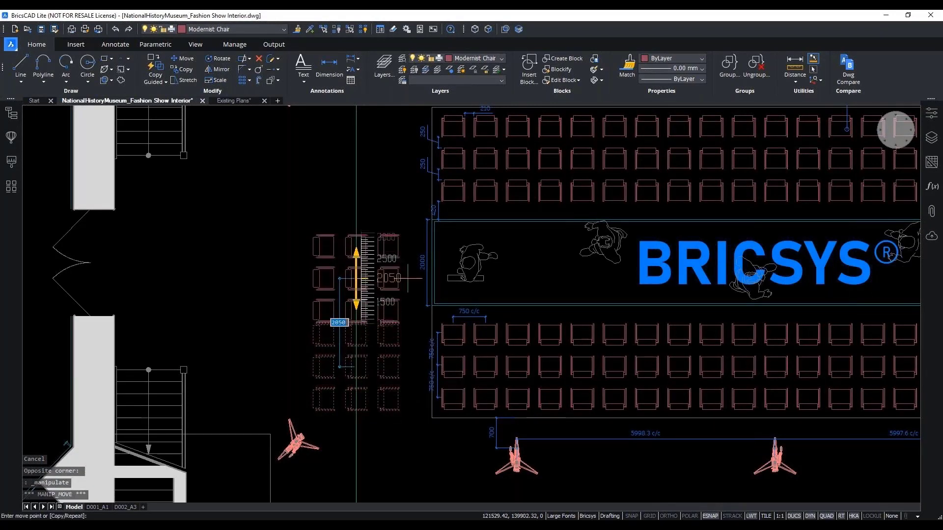
pyautogui.click(434, 263)
pyautogui.press('Escape')
pyautogui.press('Escape')
pyautogui.press('Escape')
pyautogui.press('Escape')
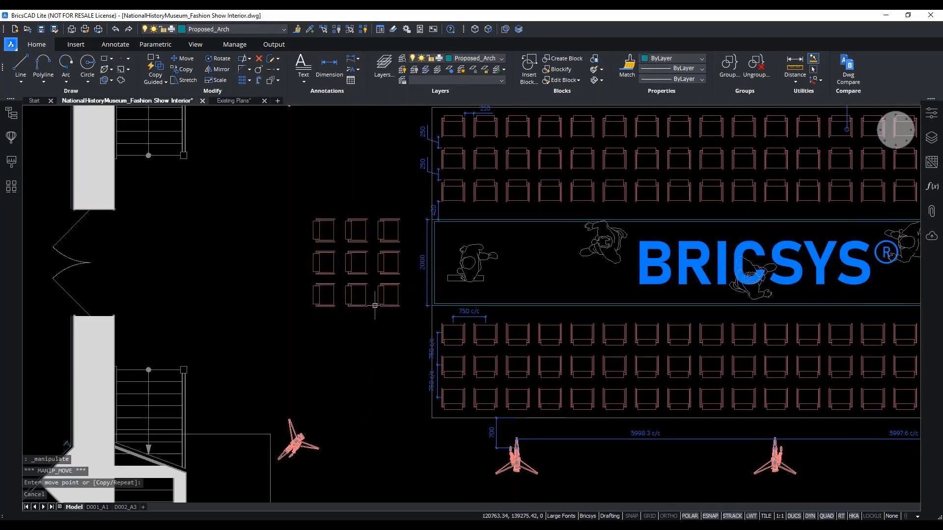
# Copy the nine rotated chairs at the catwalk's end 3000 mm straight up, using the manipulator's Copy option
pyautogui.moveTo(393, 374); pyautogui.dragTo(386, 418, button='middle')
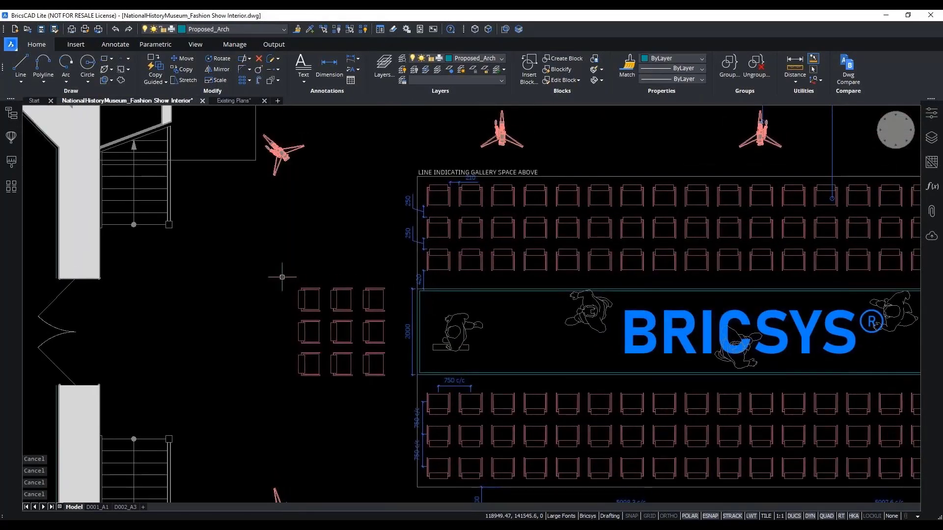
pyautogui.click(280, 269)
pyautogui.click(412, 371)
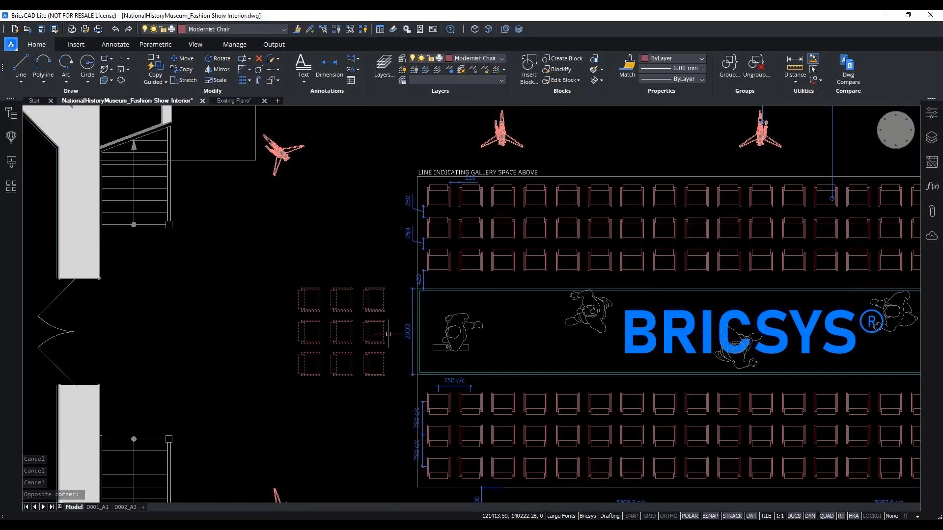
pyautogui.click(342, 309)
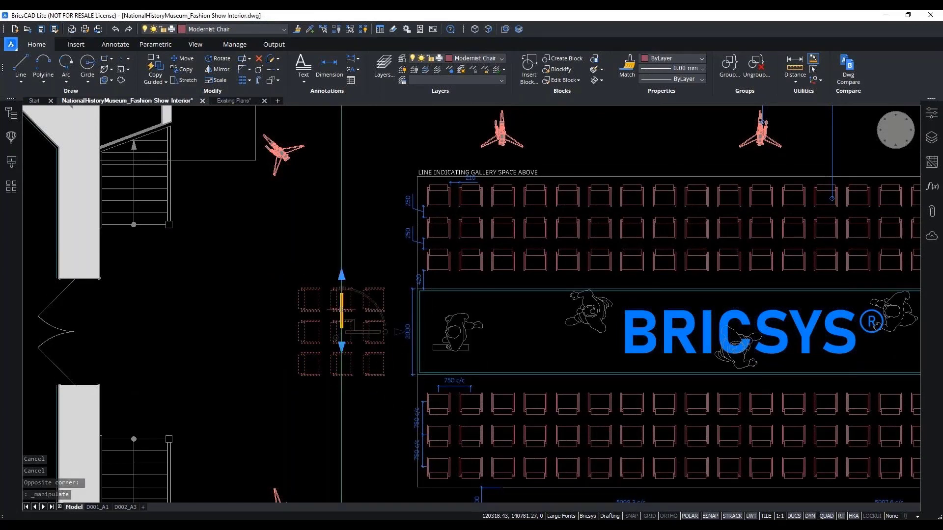
pyautogui.click(343, 310)
pyautogui.write('c')
pyautogui.press('Return')
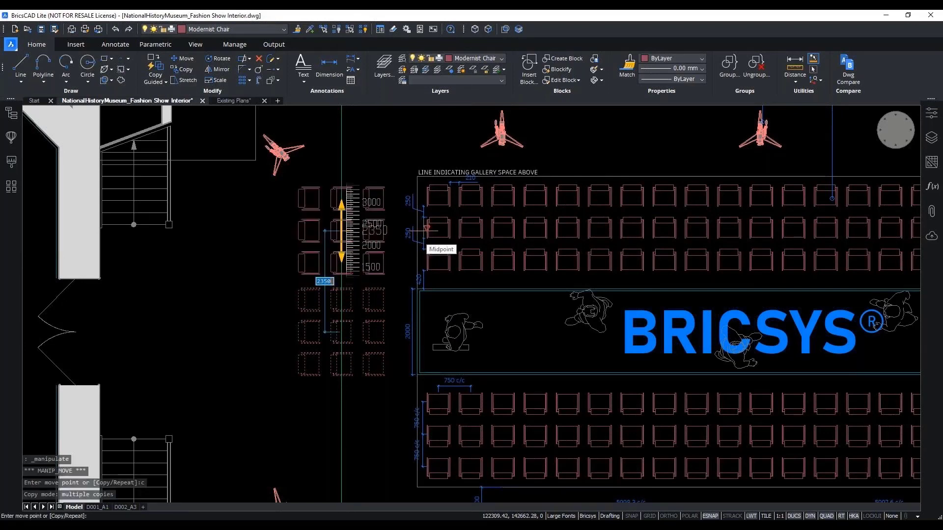
pyautogui.write('3000')
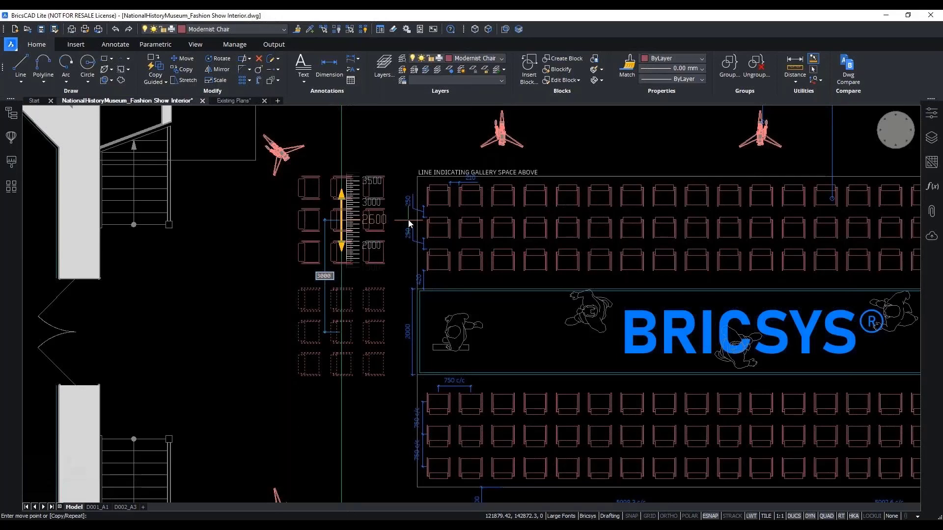
pyautogui.press('Return')
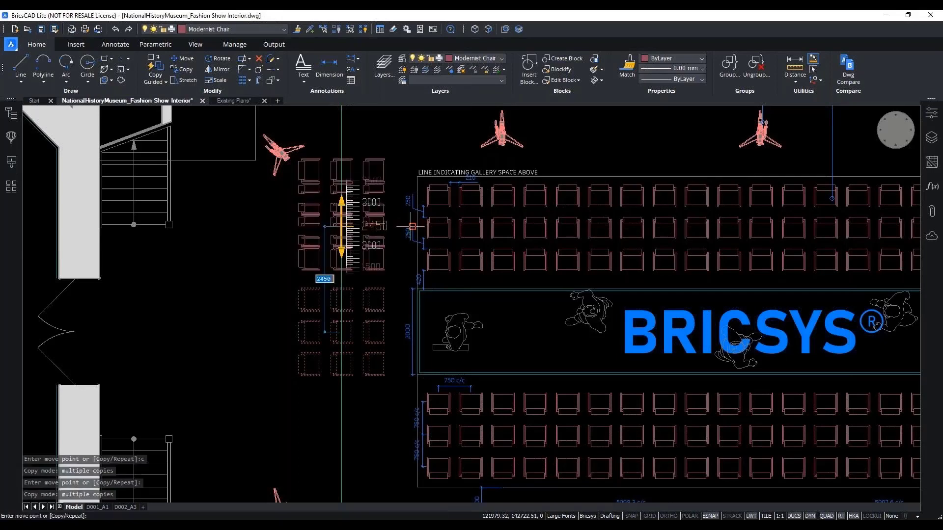
pyautogui.press('Escape')
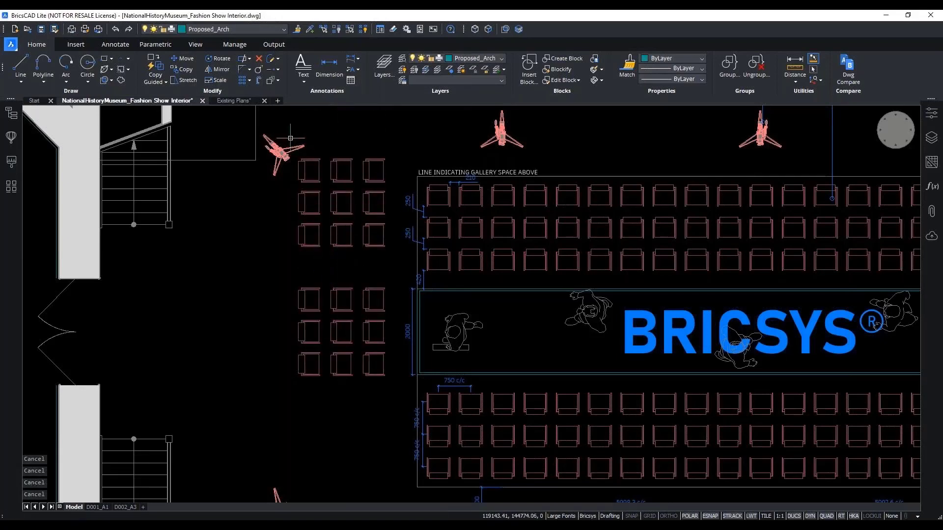
# Rotate the upper block of nine copied chairs about 45° clockwise with the manipulator so they face the catwalk
pyautogui.click(290, 134)
pyautogui.click(399, 260)
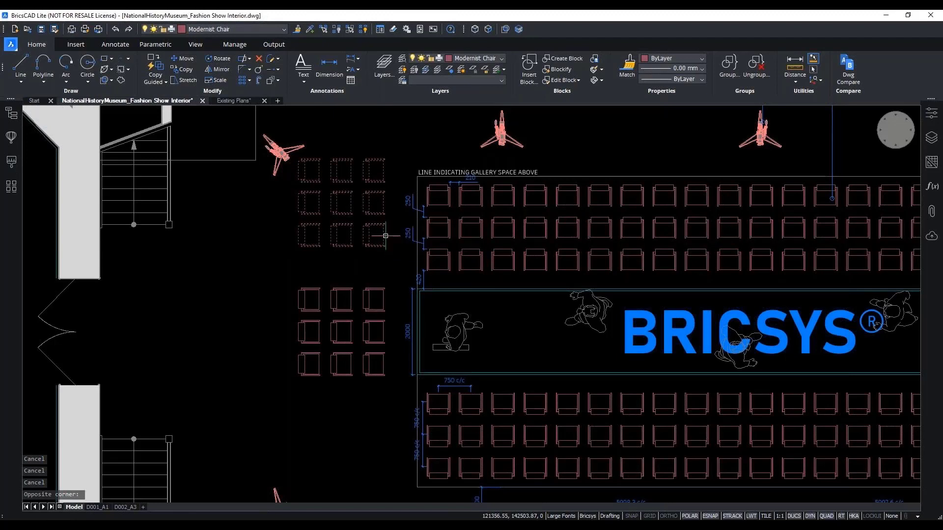
pyautogui.click(367, 173)
pyautogui.click(367, 173)
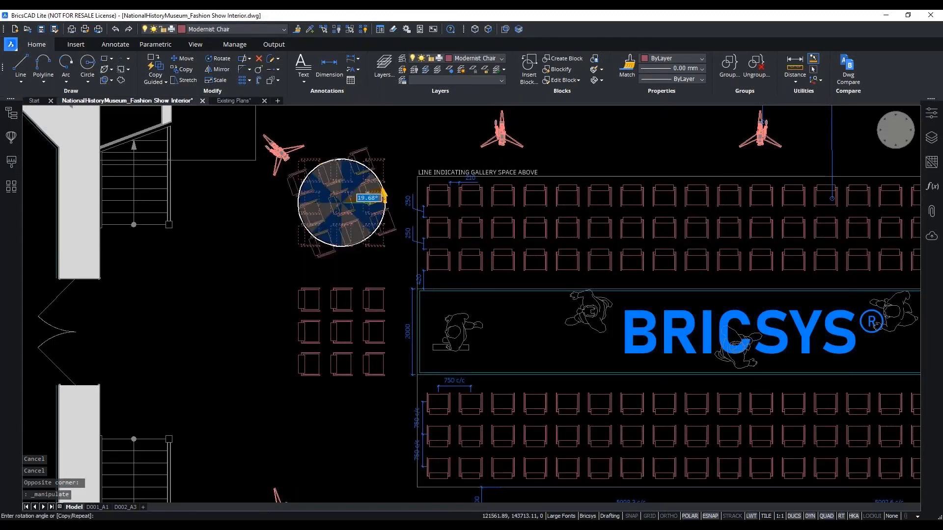
pyautogui.click(400, 272)
pyautogui.press('Escape')
pyautogui.press('Escape')
pyautogui.press('Escape')
pyautogui.press('Escape')
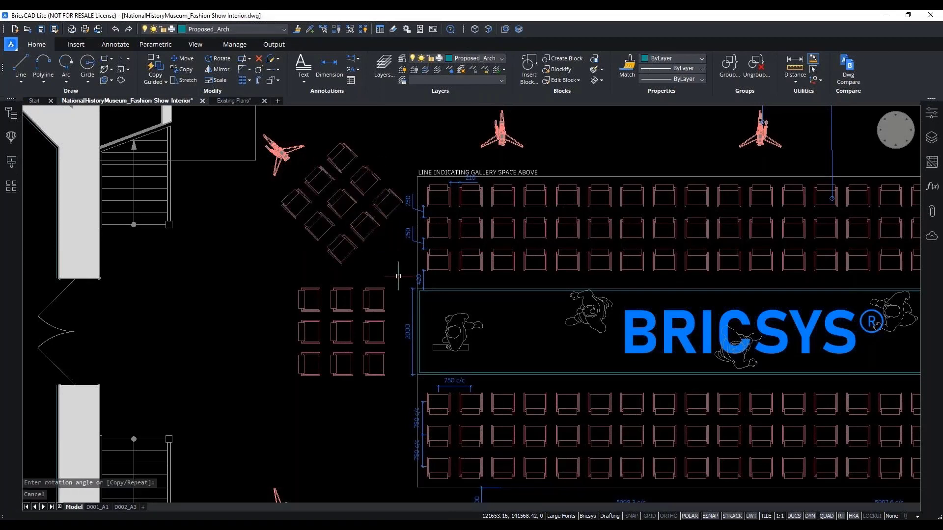
pyautogui.click(281, 119)
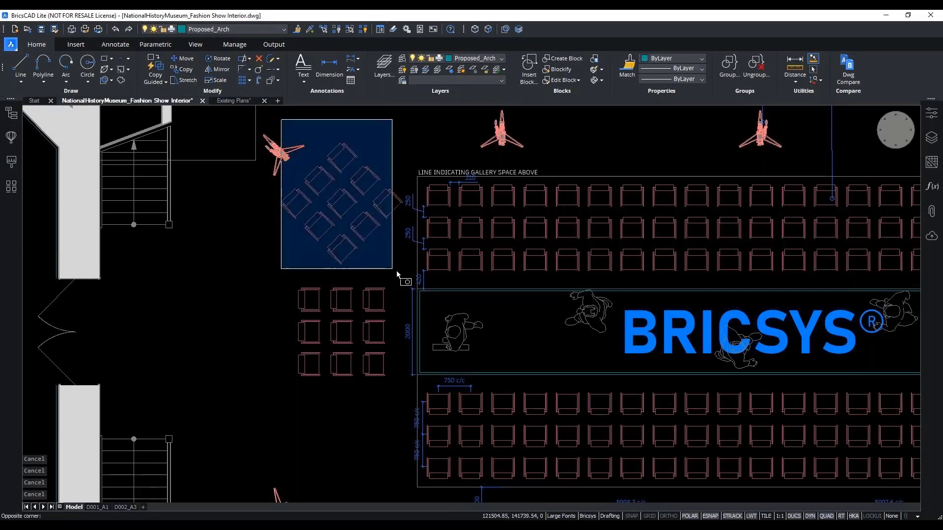
pyautogui.click(402, 275)
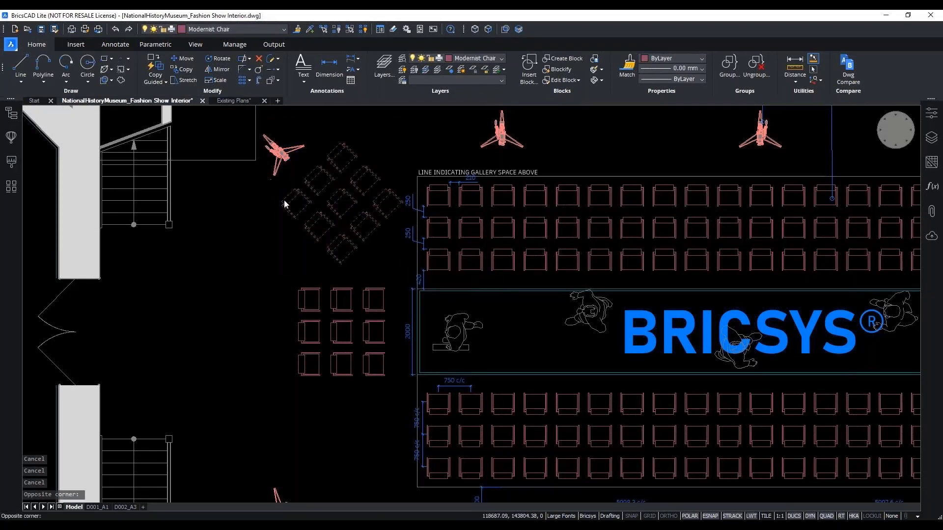
pyautogui.press('Escape')
pyautogui.press('Escape')
pyautogui.press('Escape')
pyautogui.press('Escape')
# Mirror a copy of the nine angled chairs below the middle block, across the catwalk's horizontal centreline, using the manipulator's mirror with Copy
pyautogui.click(275, 117)
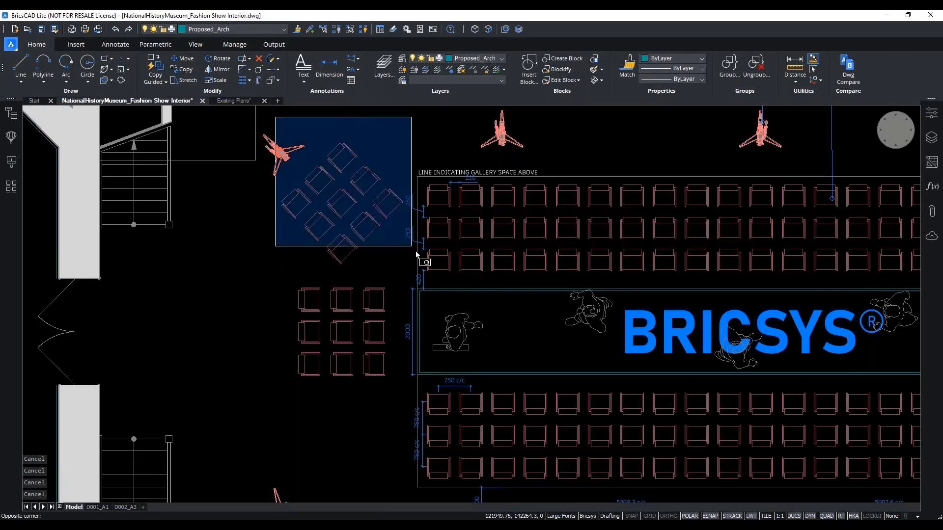
pyautogui.click(421, 273)
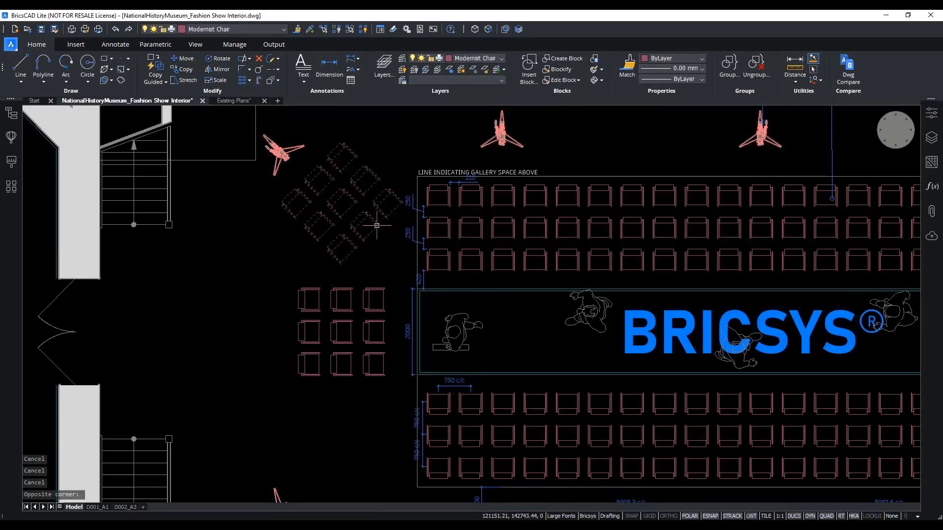
pyautogui.click(342, 203)
pyautogui.click(341, 146)
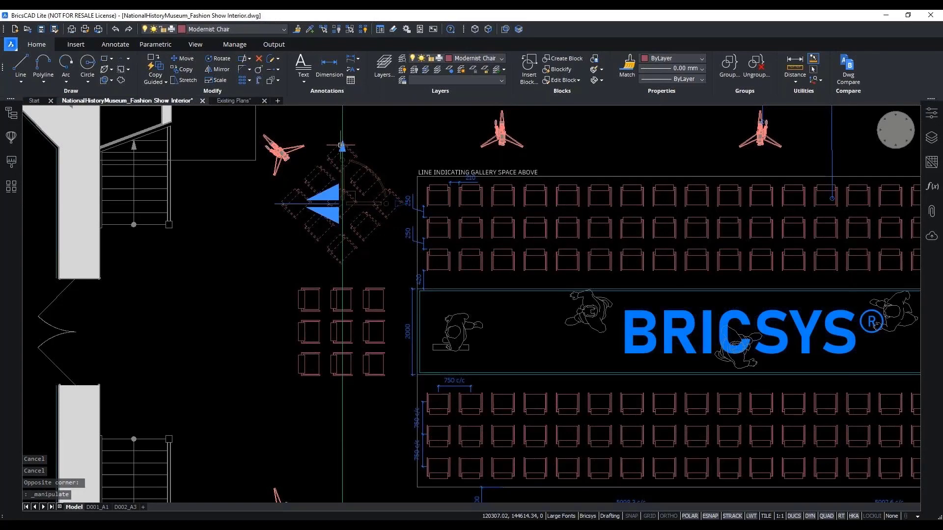
pyautogui.scroll(-2, 402, 274)
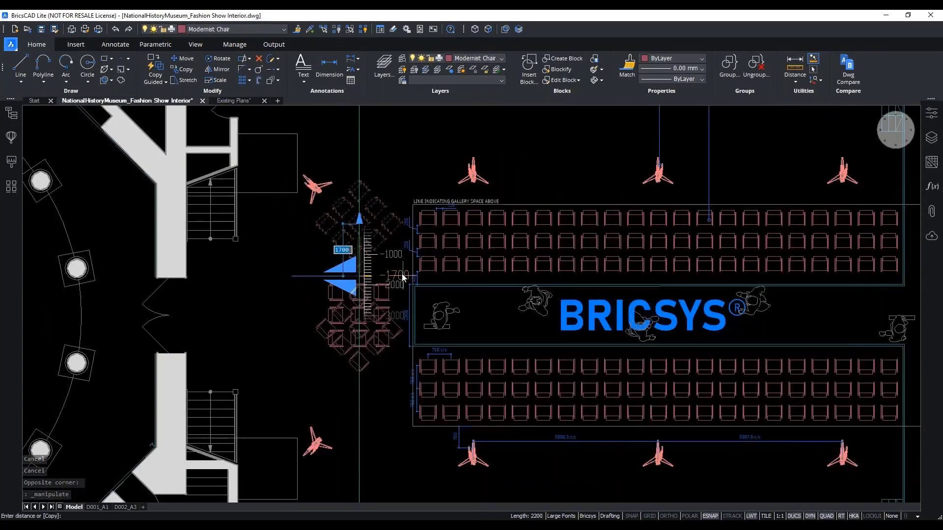
pyautogui.write('c')
pyautogui.press('Return')
pyautogui.scroll(2, 409, 346)
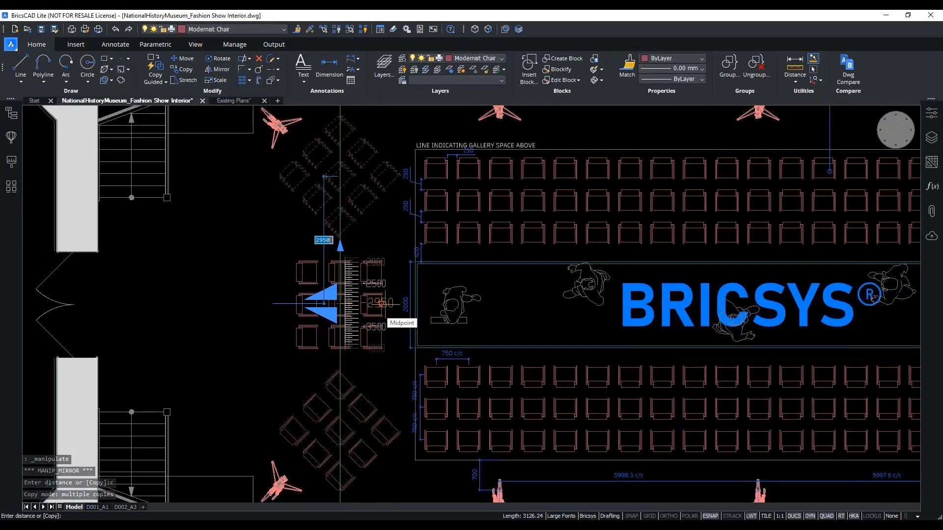
pyautogui.press('Escape')
pyautogui.press('Escape')
pyautogui.press('Escape')
pyautogui.press('Escape')
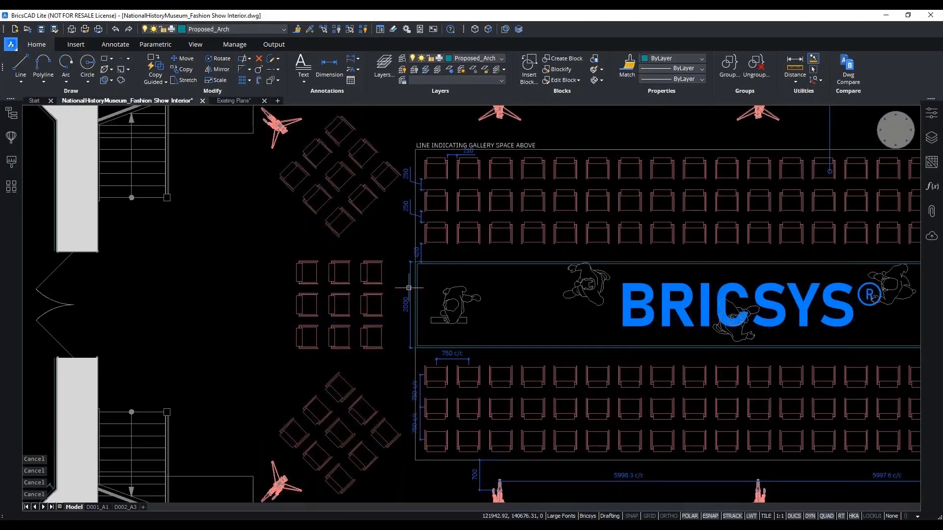
# Examine the chair blocks at the catwalk's end, selecting parts of the lower angled chairs and opening their properties
pyautogui.scroll(-2, 405, 279)
pyautogui.scroll(2, 409, 421)
pyautogui.moveTo(411, 417); pyautogui.dragTo(410, 478, button='middle')
pyautogui.moveTo(400, 333)
pyautogui.mouseDown(button='middle')
pyautogui.moveTo(397, 381)
pyautogui.moveTo(400, 368)
pyautogui.mouseUp(button='middle')
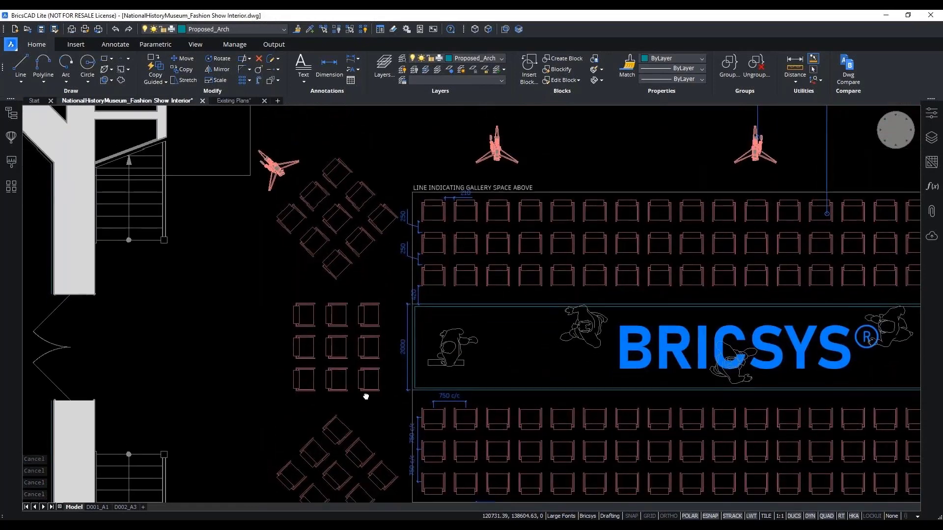
pyautogui.moveTo(354, 426); pyautogui.dragTo(366, 317, button='middle')
pyautogui.scroll(2, 354, 412)
pyautogui.moveTo(368, 395); pyautogui.dragTo(289, 434)
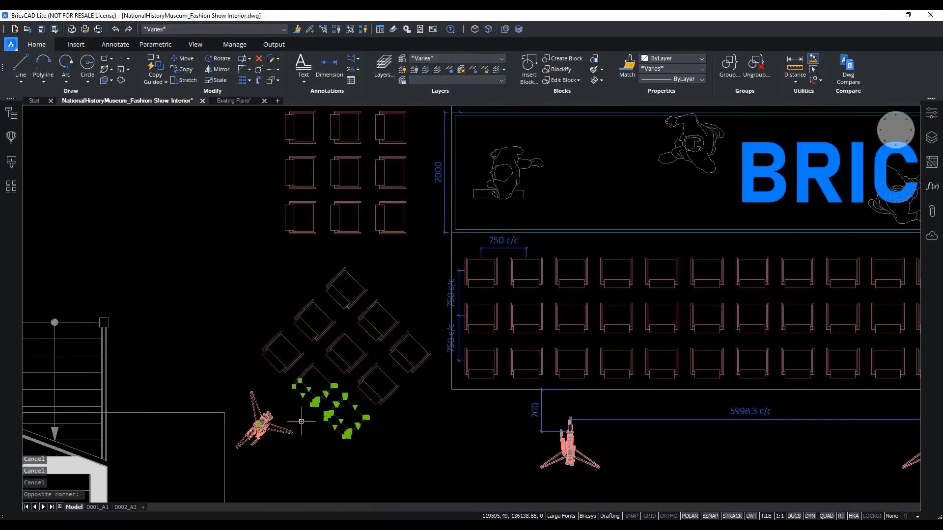
pyautogui.press('Escape')
pyautogui.press('Escape')
pyautogui.scroll(3, 334, 393)
pyautogui.moveTo(346, 382); pyautogui.dragTo(325, 405)
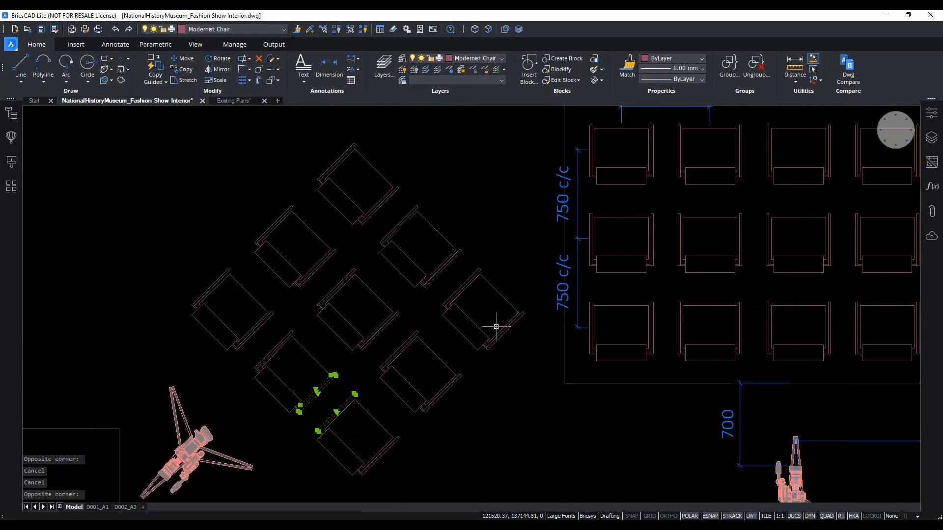
pyautogui.click(932, 113)
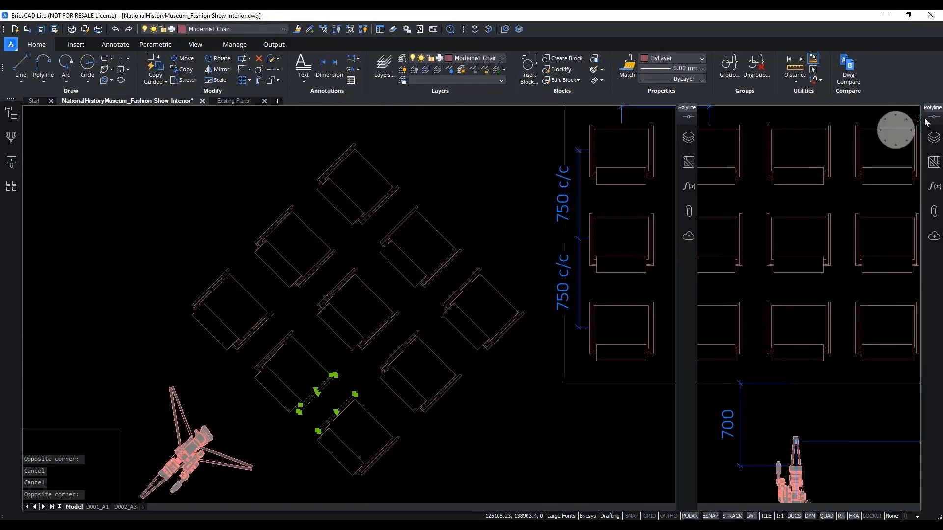
pyautogui.scroll(-5, 321, 261)
pyautogui.press('Escape')
pyautogui.press('Escape')
pyautogui.press('Escape')
pyautogui.scroll(5, 617, 233)
# Inspect the properties of several chairs in the rows above and below the catwalk, then close the properties
pyautogui.moveTo(618, 232); pyautogui.dragTo(541, 267)
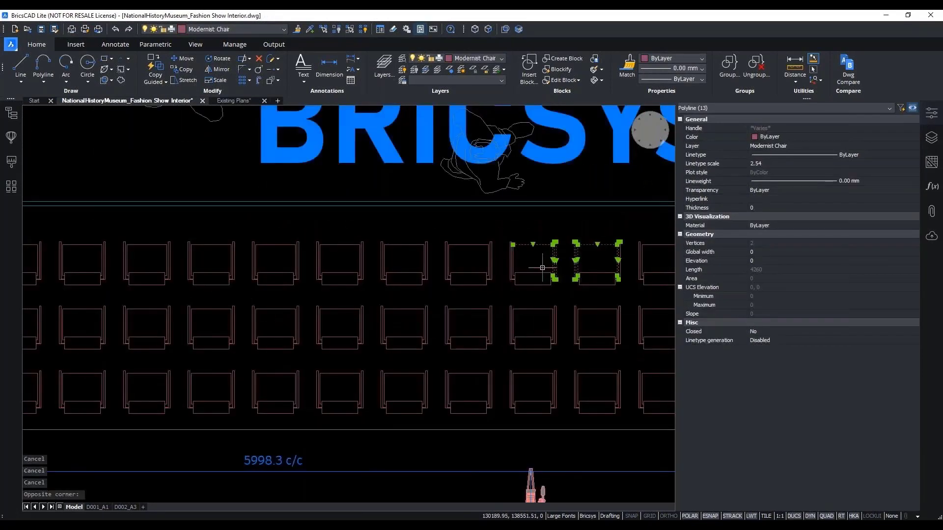
pyautogui.scroll(-5, 380, 273)
pyautogui.scroll(-1, 359, 273)
pyautogui.scroll(2, 553, 269)
pyautogui.press('Escape')
pyautogui.press('Escape')
pyautogui.moveTo(594, 252); pyautogui.dragTo(496, 287)
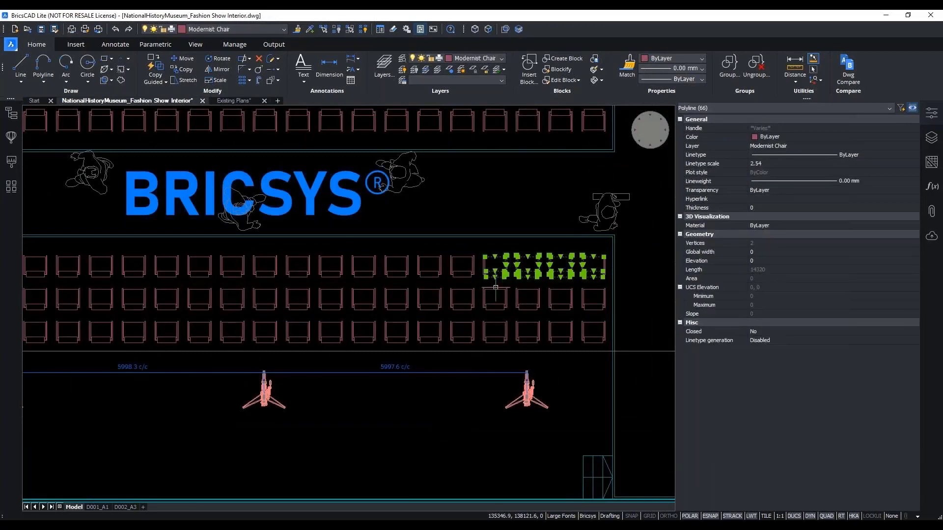
pyautogui.press('Escape')
pyautogui.moveTo(560, 286); pyautogui.dragTo(405, 333)
pyautogui.scroll(-2, 473, 356)
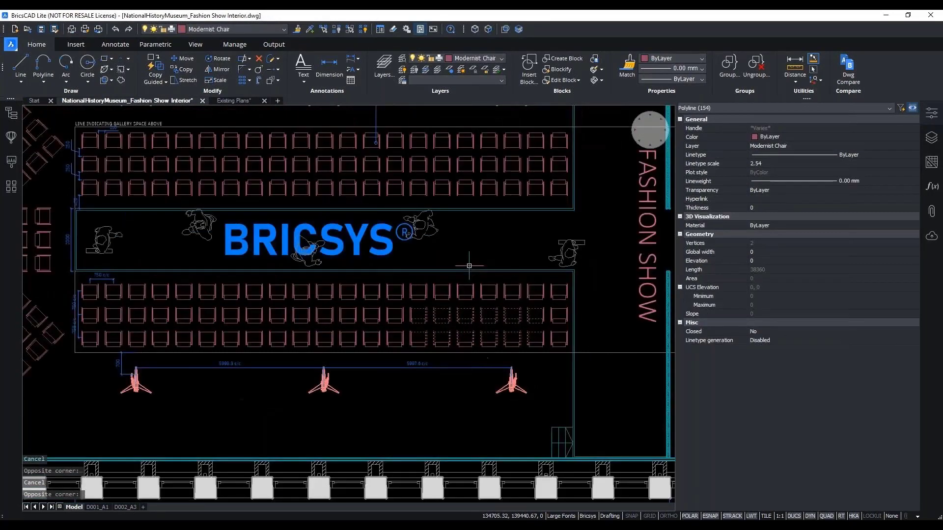
pyautogui.scroll(2, 439, 167)
pyautogui.press('Escape')
pyautogui.click(511, 219)
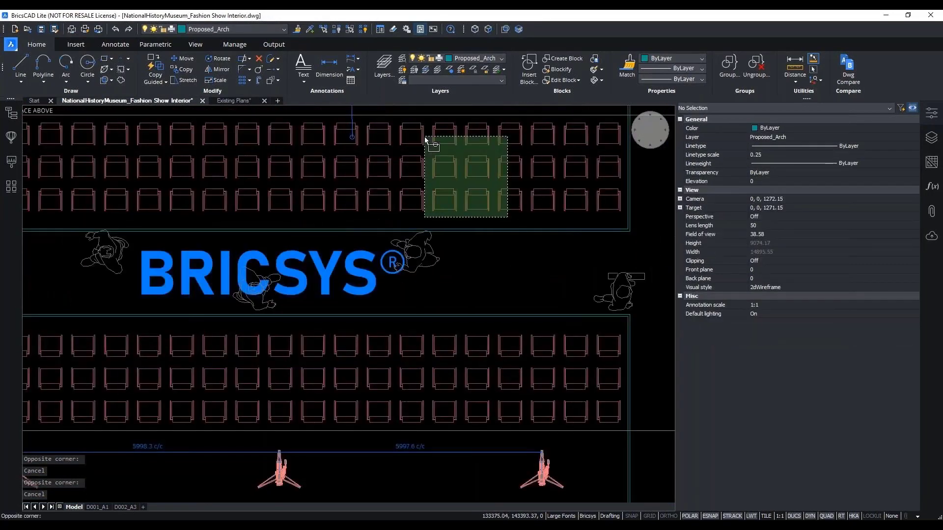
pyautogui.click(421, 137)
pyautogui.scroll(-2, 438, 209)
pyautogui.moveTo(440, 227); pyautogui.dragTo(594, 267, button='middle')
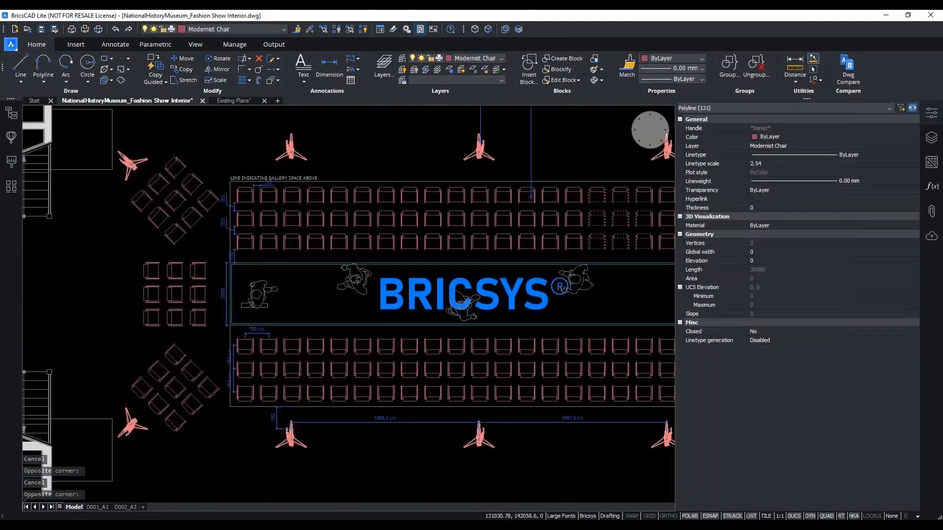
pyautogui.press('Escape')
pyautogui.press('Escape')
pyautogui.click(426, 253)
pyautogui.click(384, 208)
pyautogui.press('Escape')
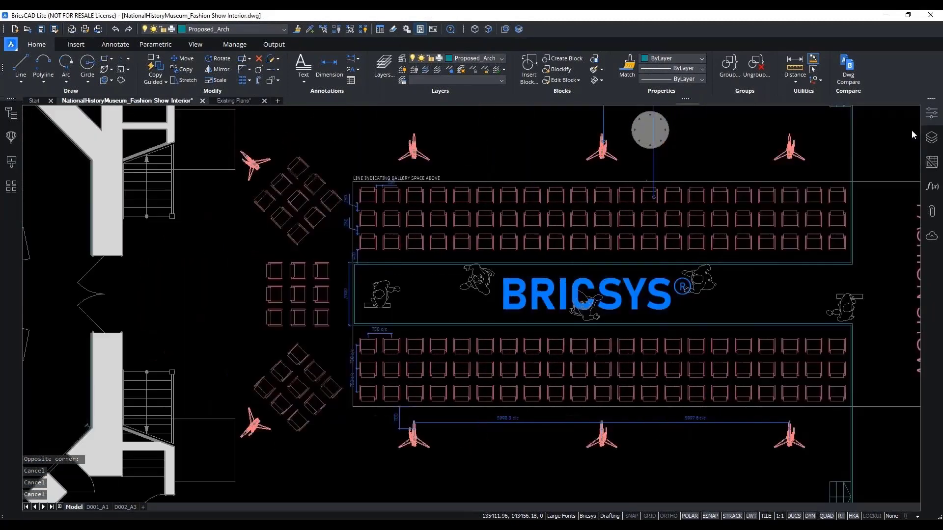
pyautogui.press('Escape')
# Blockify one chair in the front row below the catwalk, searching the entire drawing for matches, and name the block Chair 1
pyautogui.scroll(3, 825, 349)
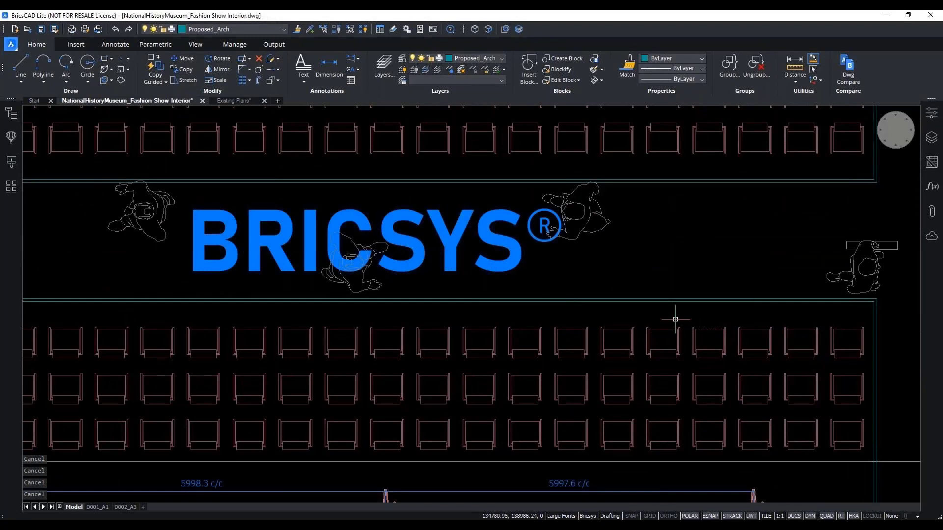
pyautogui.click(643, 317)
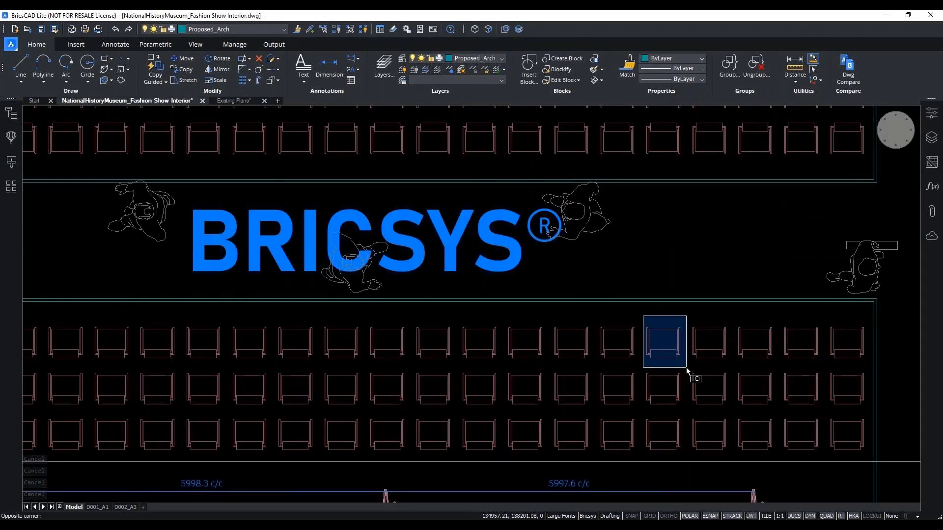
pyautogui.click(685, 367)
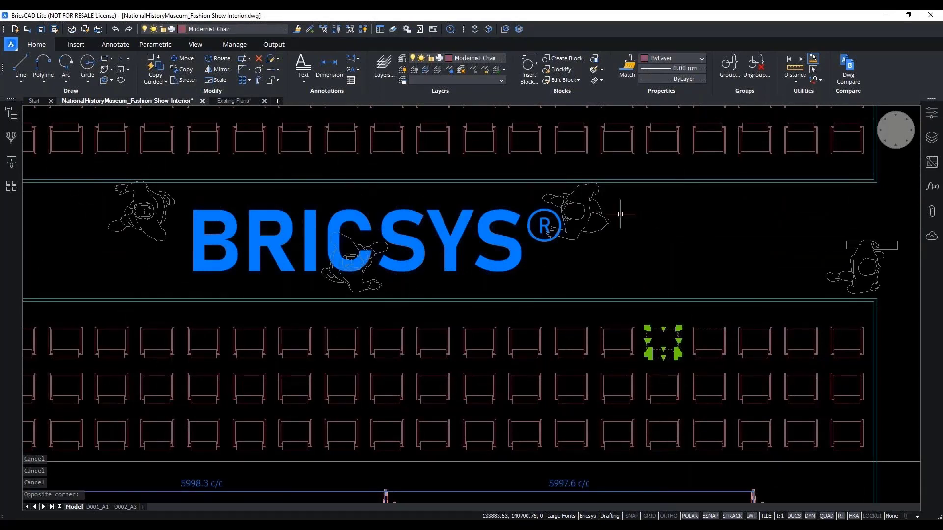
pyautogui.click(561, 70)
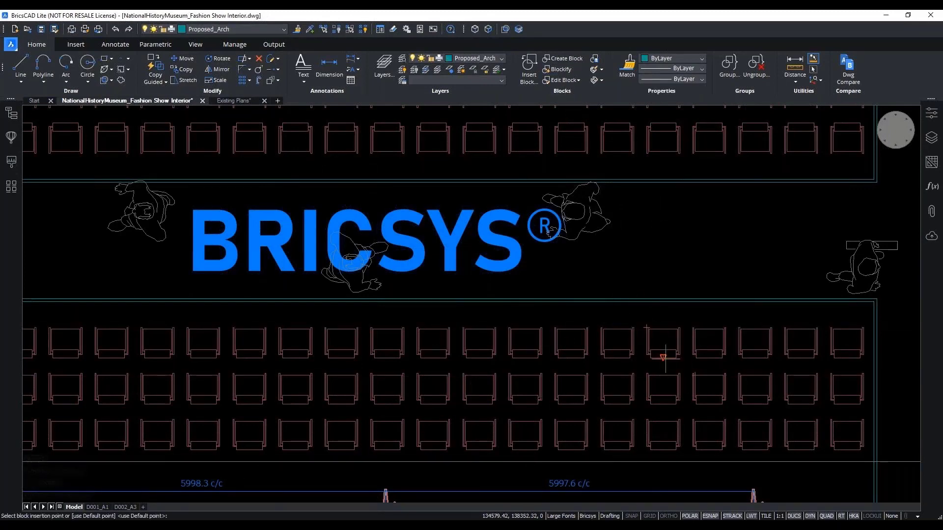
pyautogui.scroll(5, 665, 354)
pyautogui.press('Return')
pyautogui.scroll(-3, 624, 363)
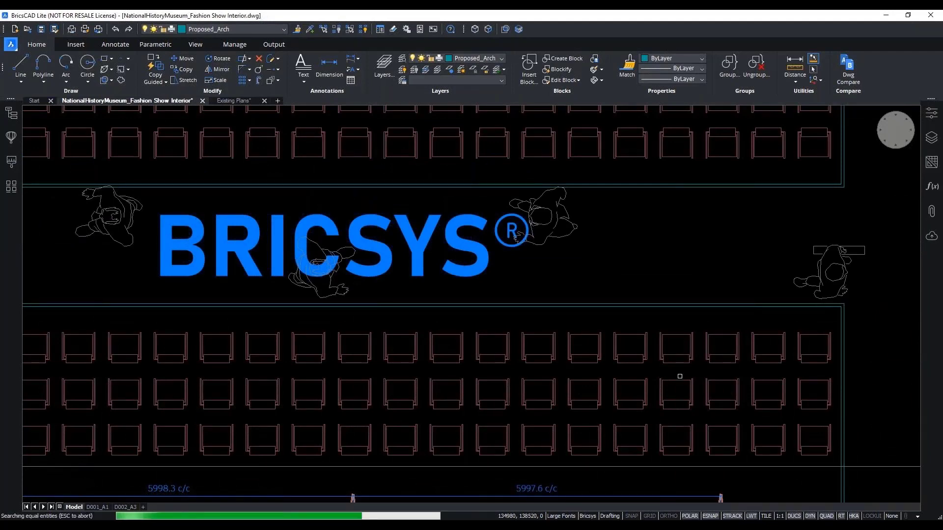
pyautogui.press('Return')
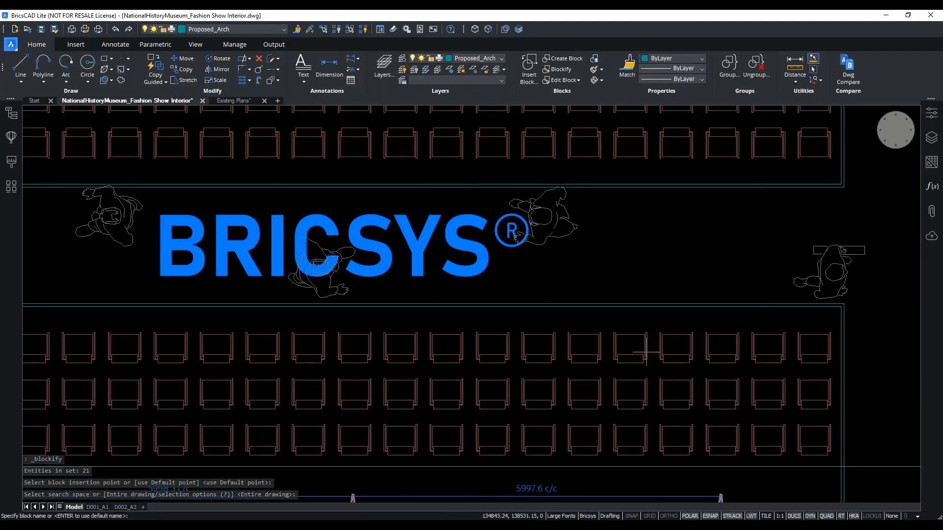
pyautogui.write('Chai')
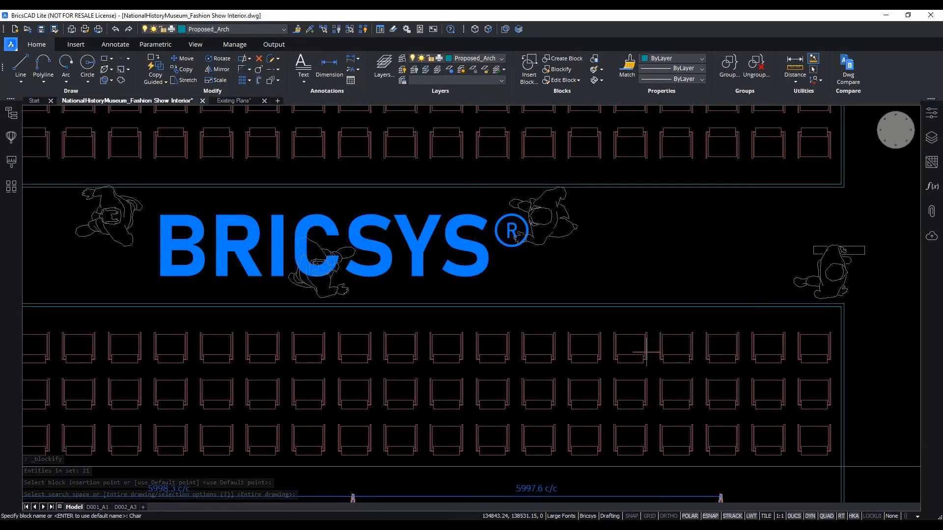
pyautogui.write('r')
pyautogui.press('Return')
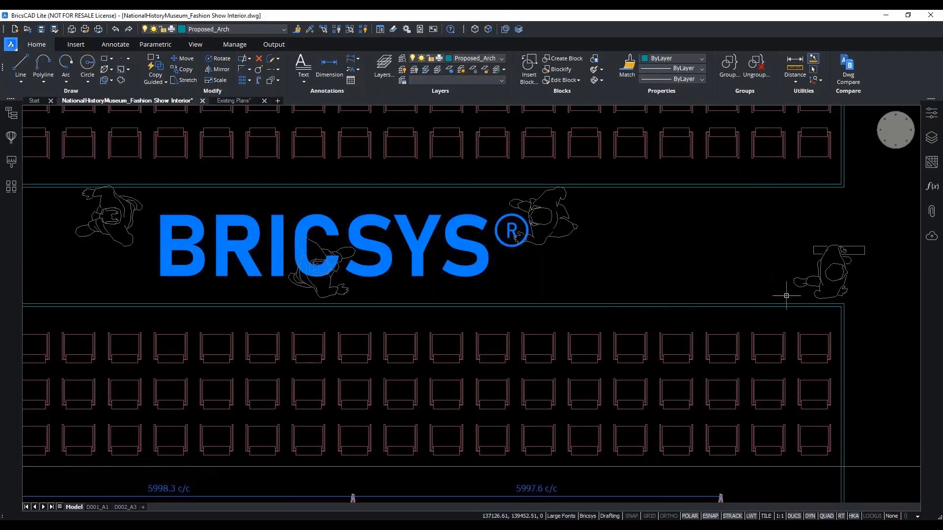
# Select several chair blocks in the rows below the catwalk, examine their block properties, and clear the selection
pyautogui.click(619, 341)
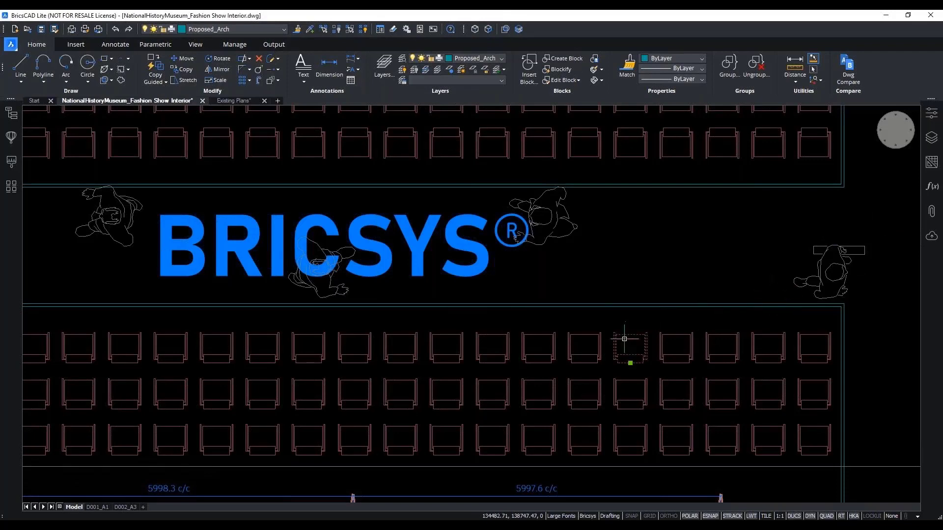
pyautogui.click(592, 334)
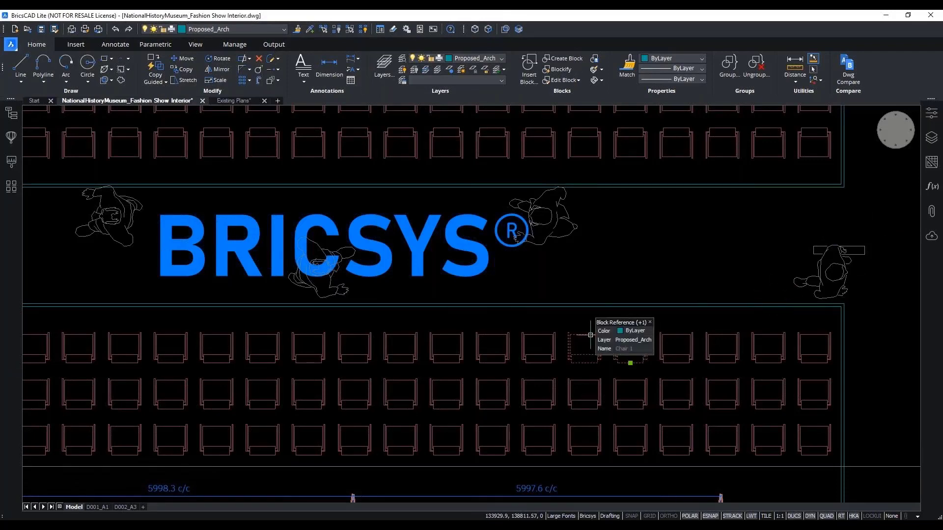
pyautogui.scroll(-6, 591, 335)
pyautogui.click(675, 327)
pyautogui.click(424, 396)
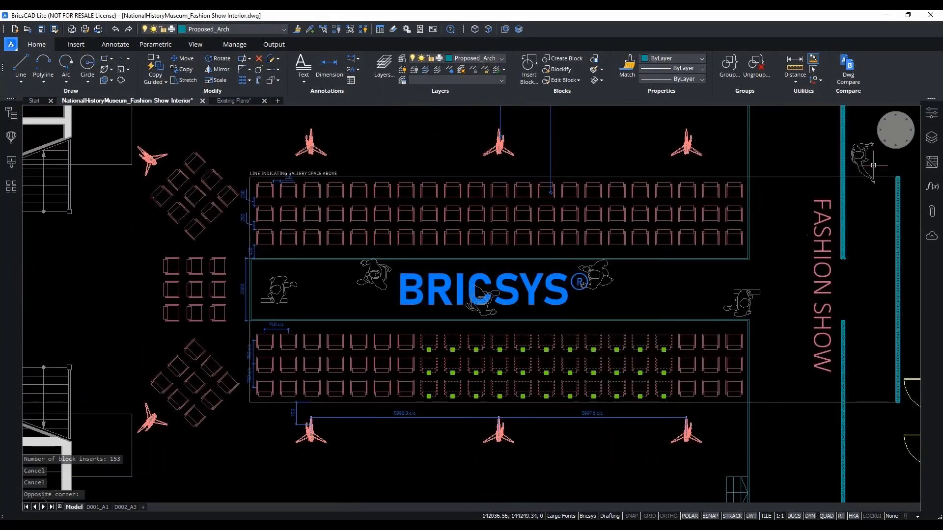
pyautogui.click(931, 117)
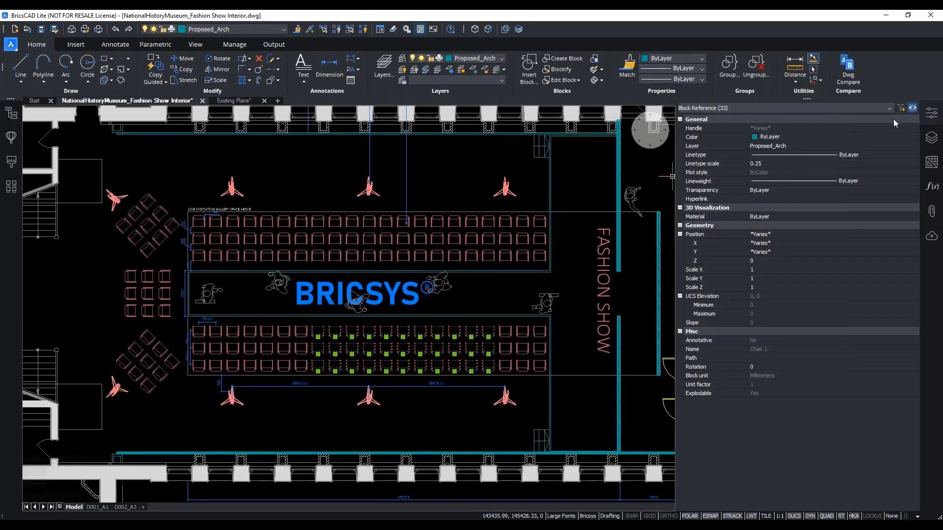
pyautogui.press('Escape')
pyautogui.press('Escape')
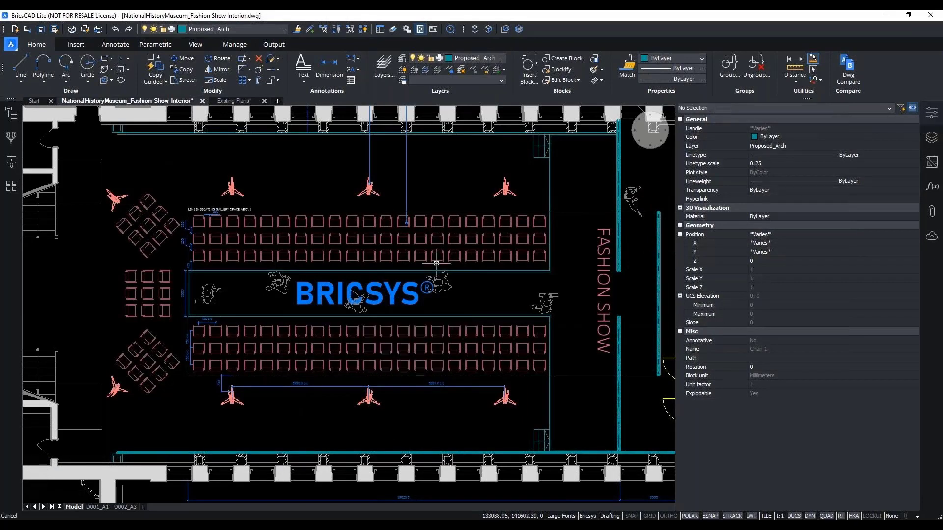
# Check the block name and rotation of the lower angled, middle and upper angled chair groups at the catwalk's end
pyautogui.scroll(3, 158, 357)
pyautogui.moveTo(187, 318); pyautogui.dragTo(97, 407)
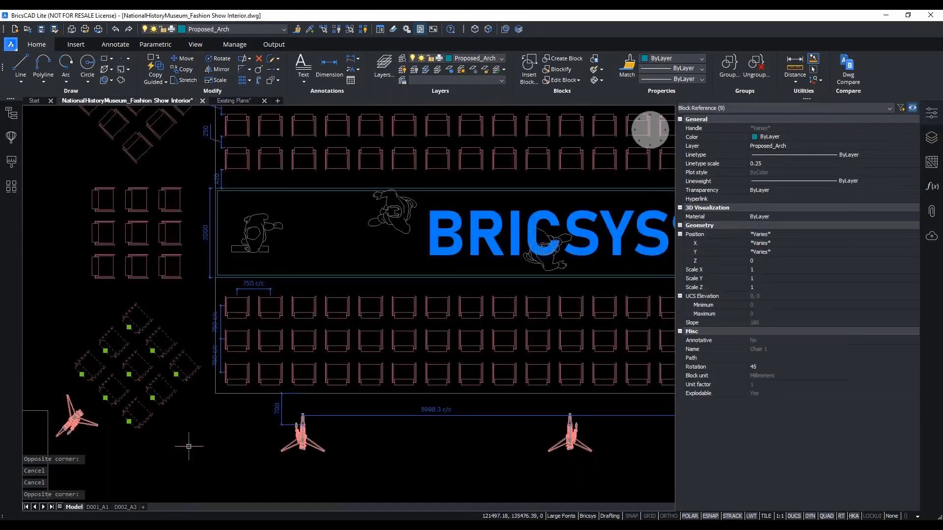
pyautogui.scroll(-2, 188, 446)
pyautogui.press('Escape')
pyautogui.moveTo(182, 309); pyautogui.dragTo(142, 357)
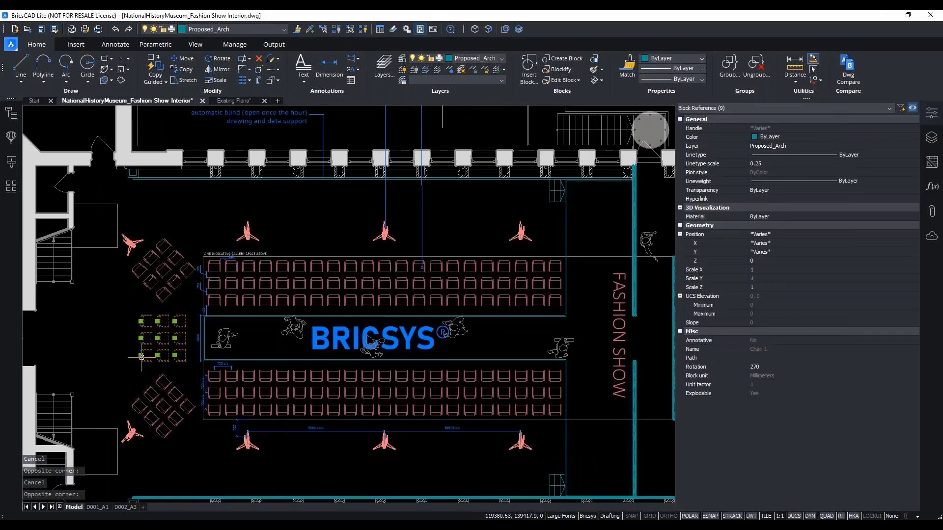
pyautogui.scroll(2, 122, 308)
pyautogui.press('Escape')
pyautogui.moveTo(199, 303); pyautogui.dragTo(161, 227)
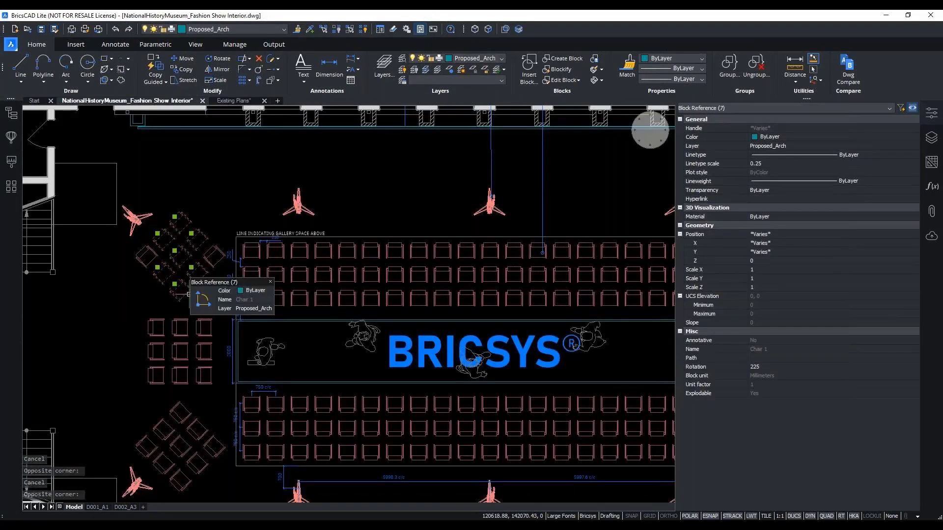
pyautogui.press('Escape')
pyautogui.press('Escape')
pyautogui.press('Escape')
pyautogui.scroll(-2, 491, 277)
pyautogui.scroll(2, 489, 305)
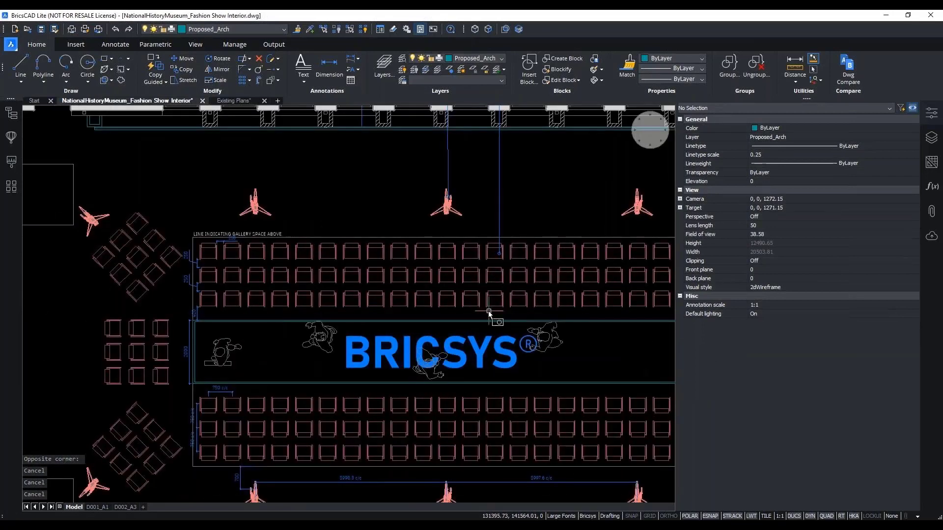
# Inspect the properties of chairs in the rows above the catwalk, then close the properties
pyautogui.moveTo(488, 311); pyautogui.dragTo(375, 267)
pyautogui.press('Escape')
pyautogui.scroll(2, 486, 260)
pyautogui.moveTo(490, 259); pyautogui.dragTo(517, 222)
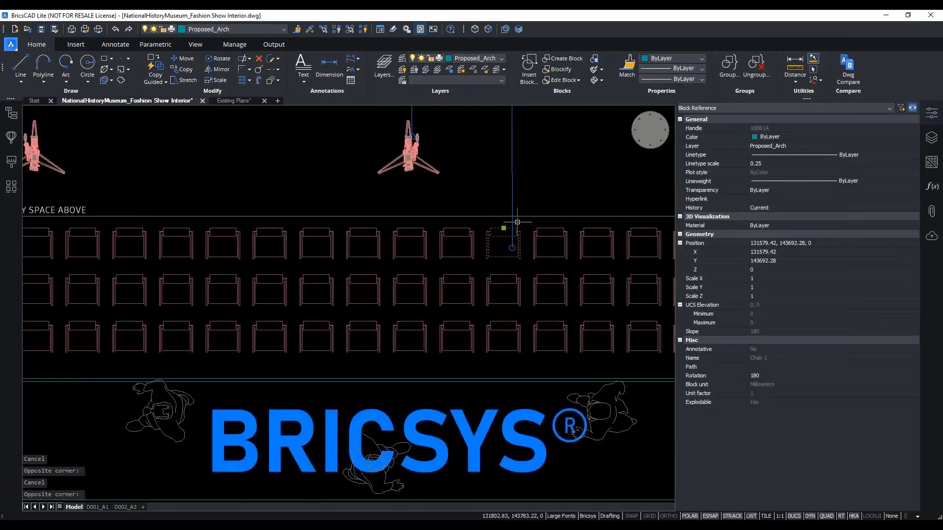
pyautogui.scroll(-3, 518, 243)
pyautogui.press('Escape')
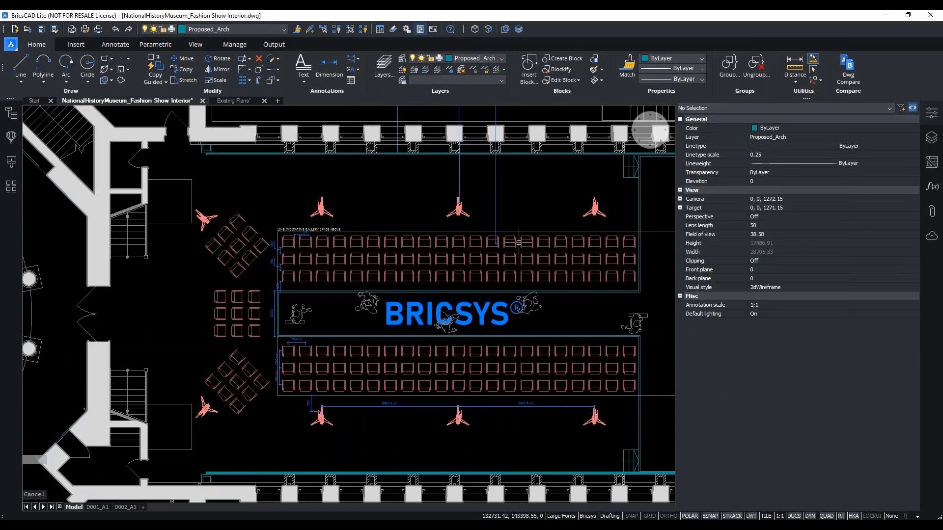
pyautogui.click(931, 113)
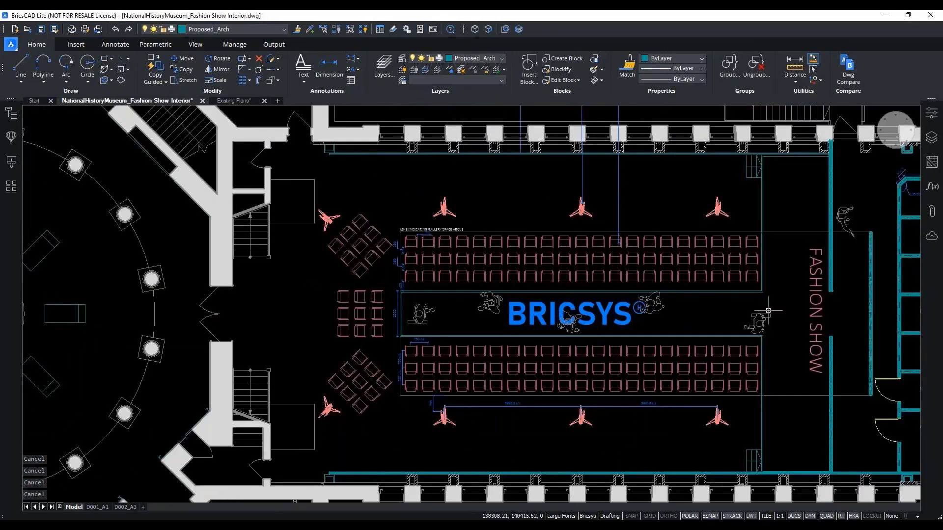
# Open the Chair 1 block definition for editing from a chair in the front row below the catwalk
pyautogui.scroll(3, 768, 310)
pyautogui.click(651, 355)
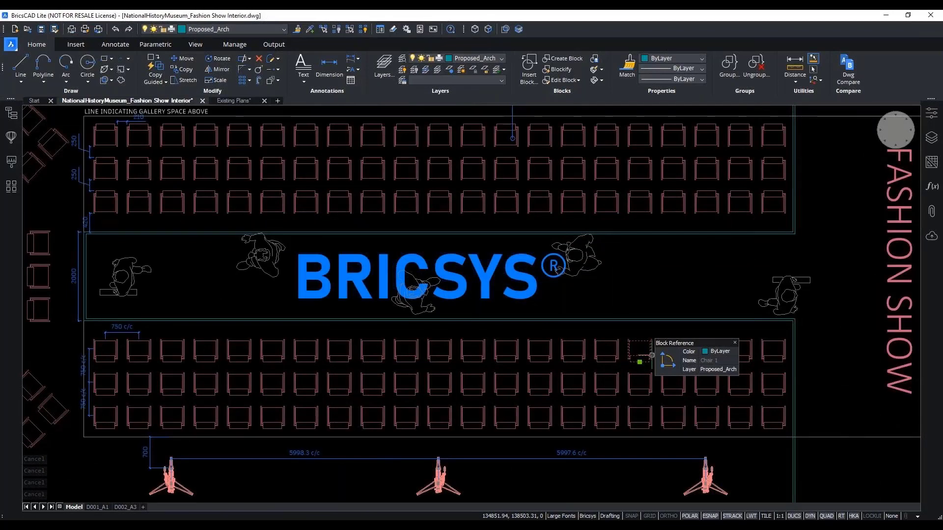
pyautogui.moveTo(665, 363)
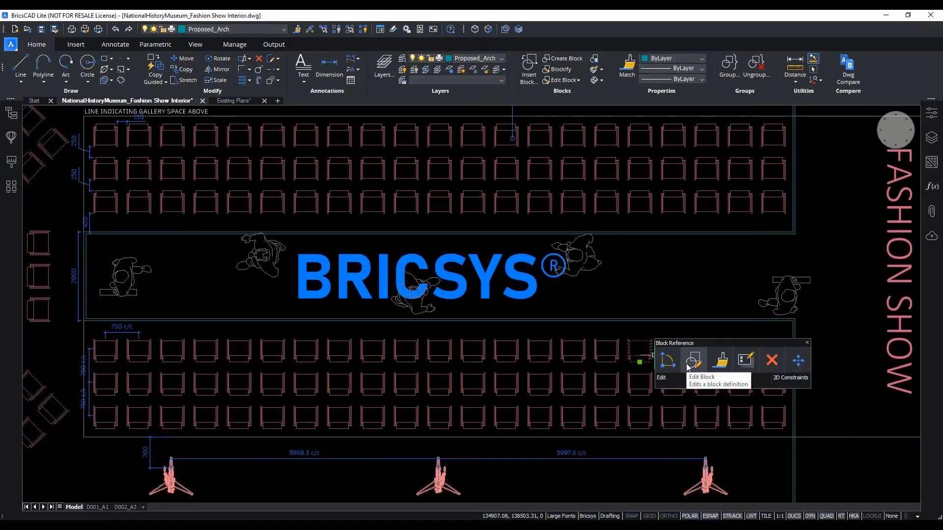
pyautogui.click(686, 364)
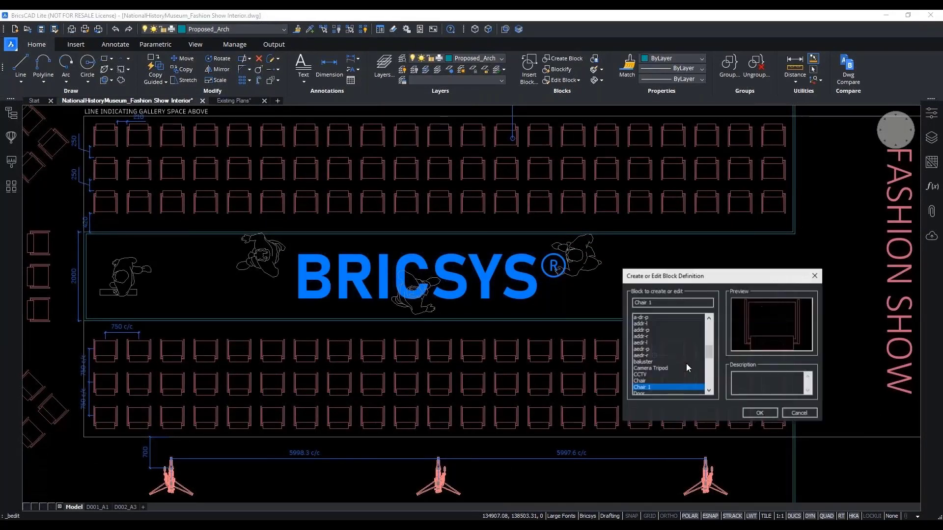
pyautogui.click(748, 414)
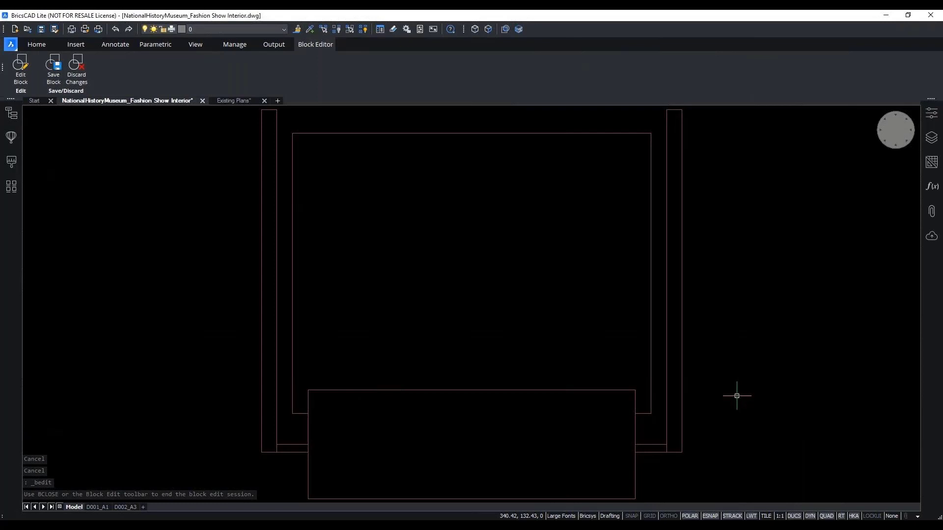
pyautogui.press('Escape')
pyautogui.press('Escape')
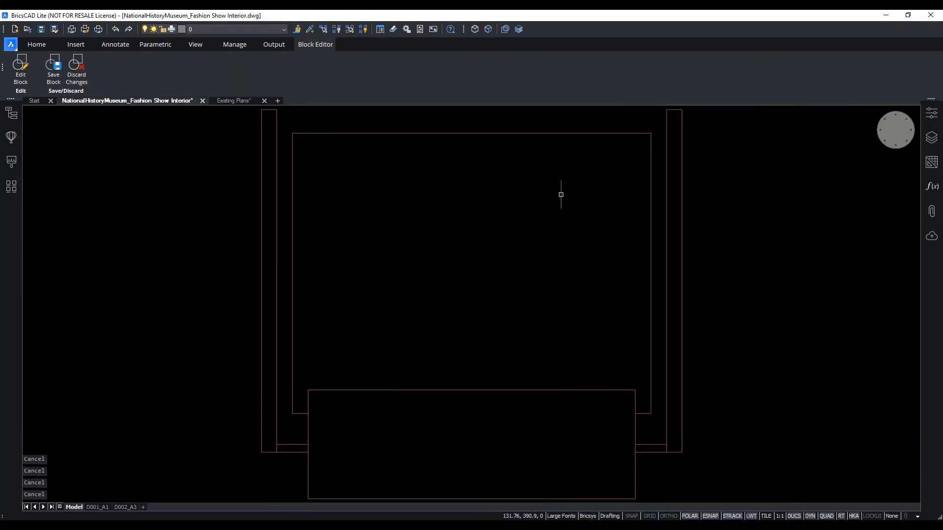
# Apply Autoconstrain to the chair's seat outline to add its geometric and dimensional constraints
pyautogui.scroll(-2, 387, 282)
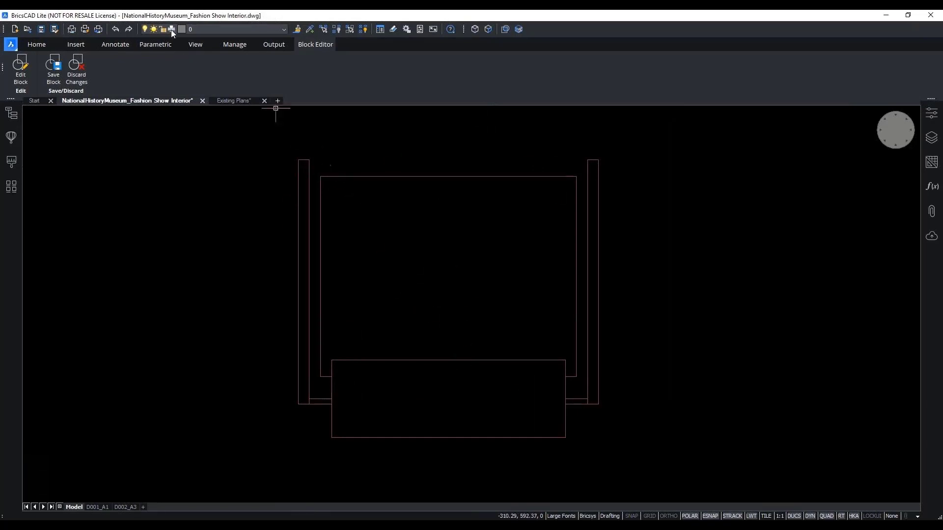
pyautogui.click(162, 44)
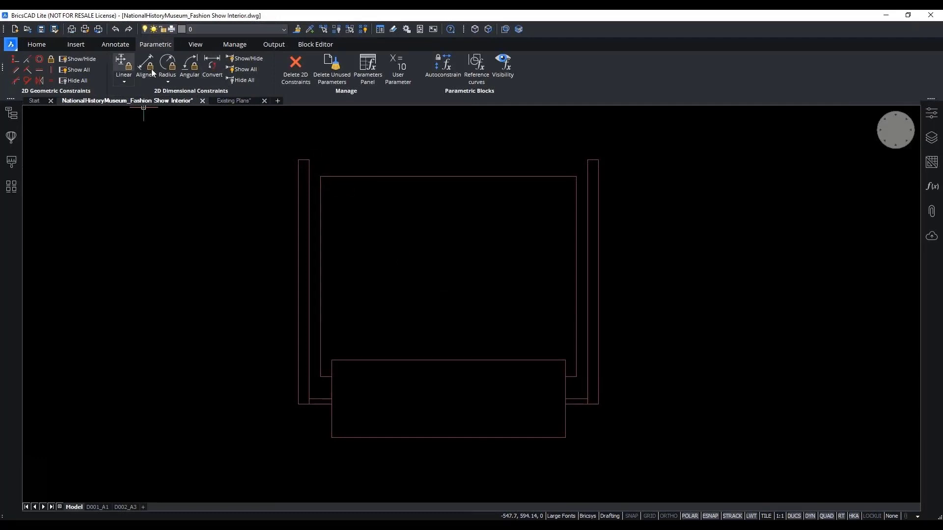
pyautogui.press('Escape')
pyautogui.press('Escape')
pyautogui.press('Escape')
pyautogui.click(319, 169)
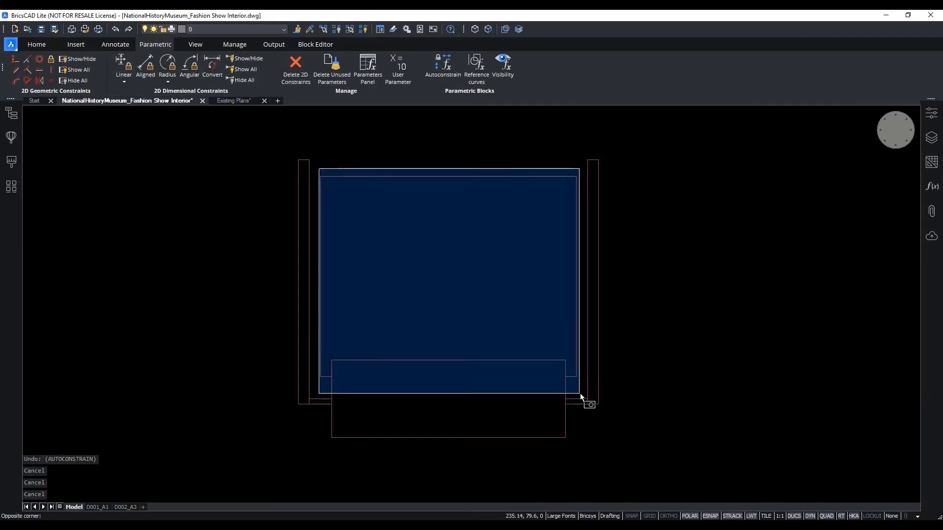
pyautogui.click(579, 389)
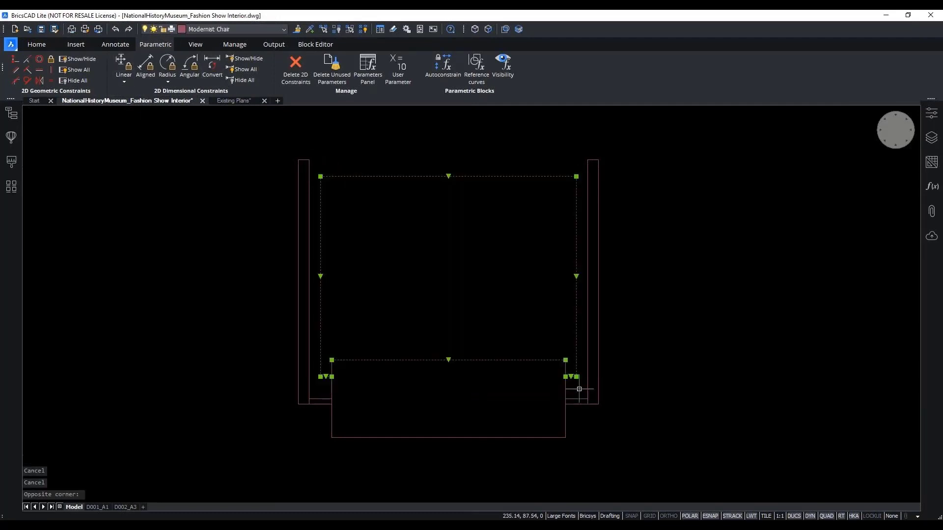
pyautogui.click(439, 79)
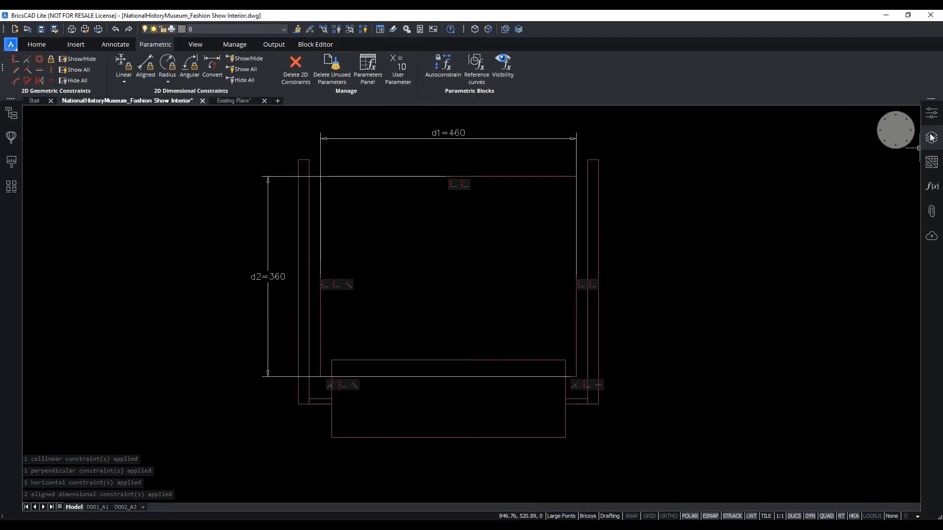
# Open the parameters list and animate the seat's dimensional constraints d1 and d2 to preview what each one controls
pyautogui.click(925, 195)
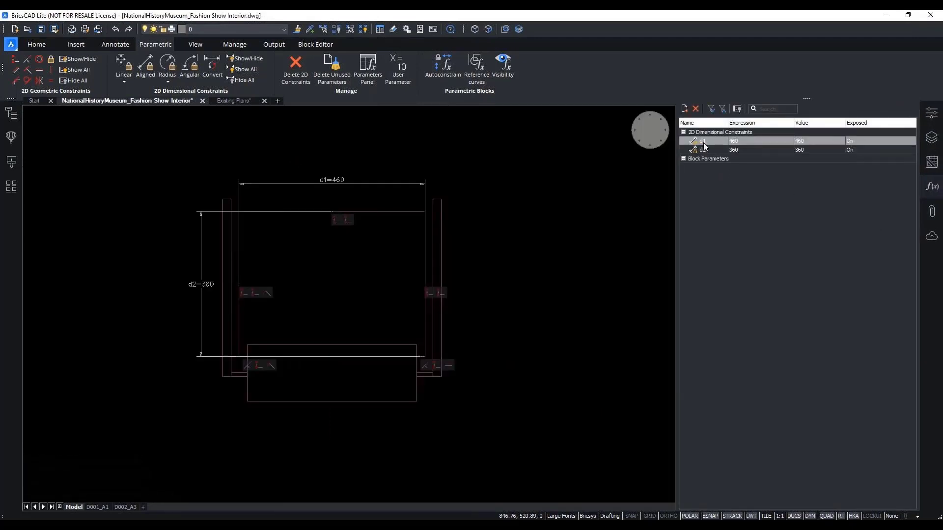
pyautogui.rightClick(723, 143)
pyautogui.click(746, 175)
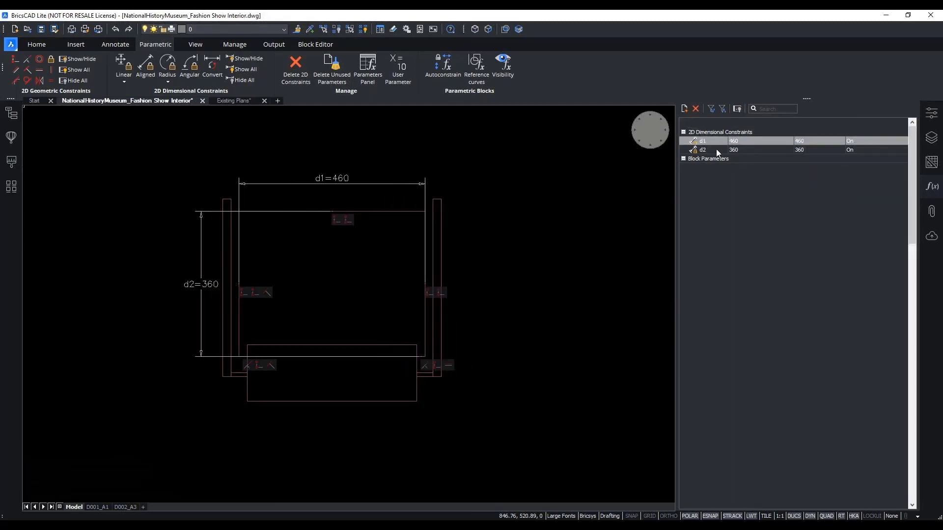
pyautogui.rightClick(716, 150)
pyautogui.click(737, 183)
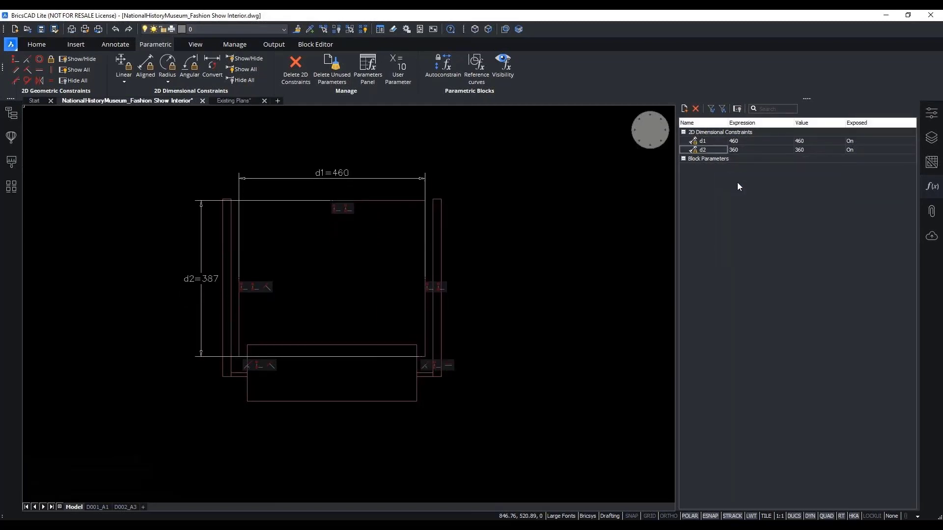
# Rename the dimensional constraint d2 to SeatDepth
pyautogui.doubleClick(706, 152)
pyautogui.write('SeatDepth')
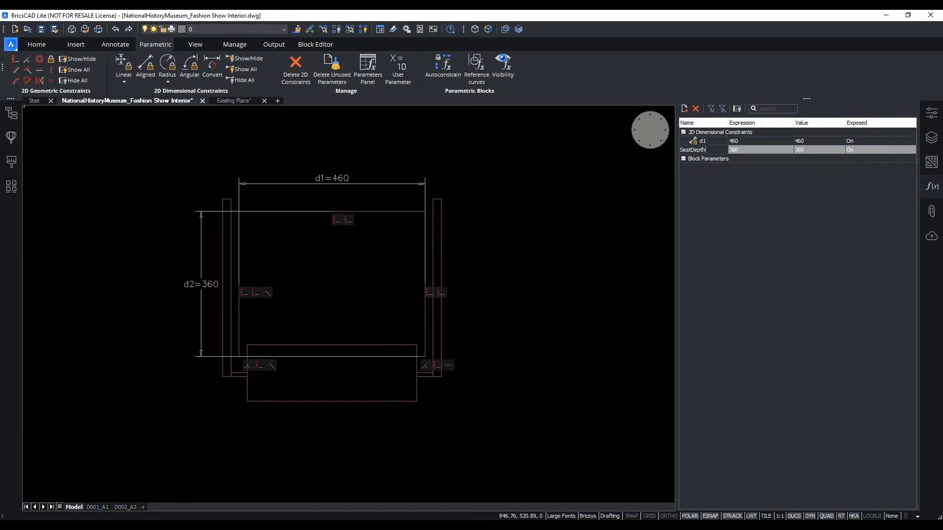
pyautogui.press('Return')
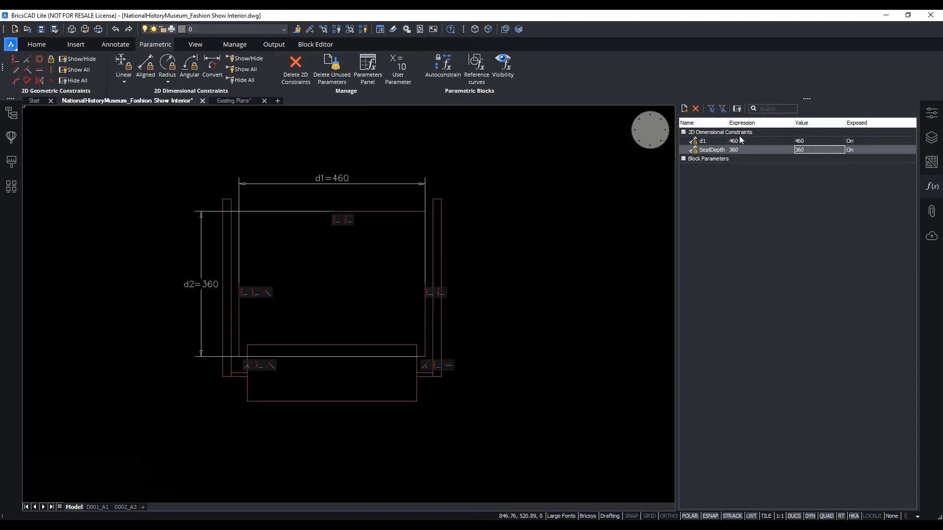
# Rename the dimensional constraint d1 to SeatWidth
pyautogui.doubleClick(719, 140)
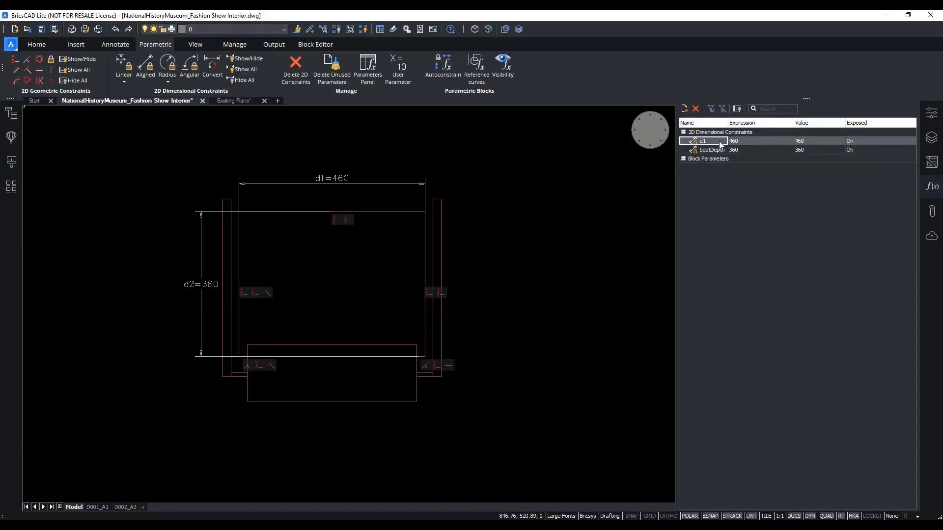
pyautogui.write('Srea')
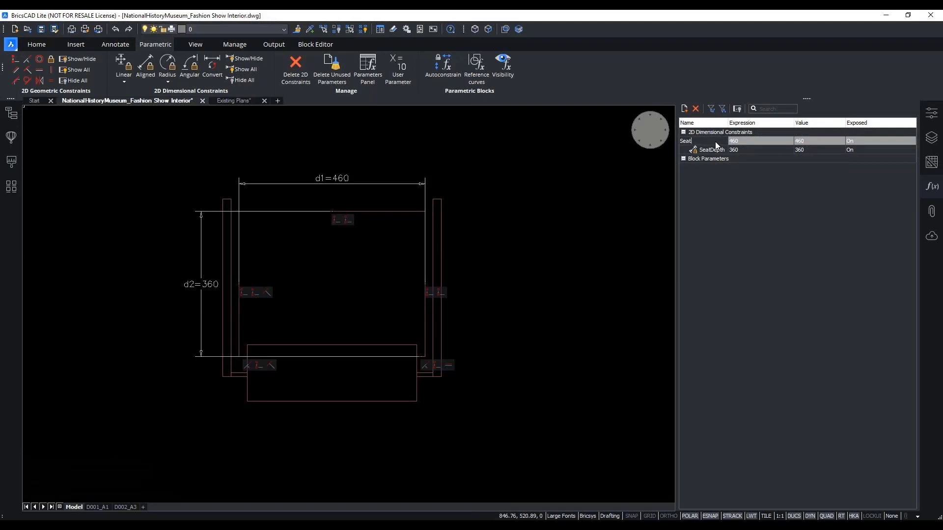
pyautogui.press('Return')
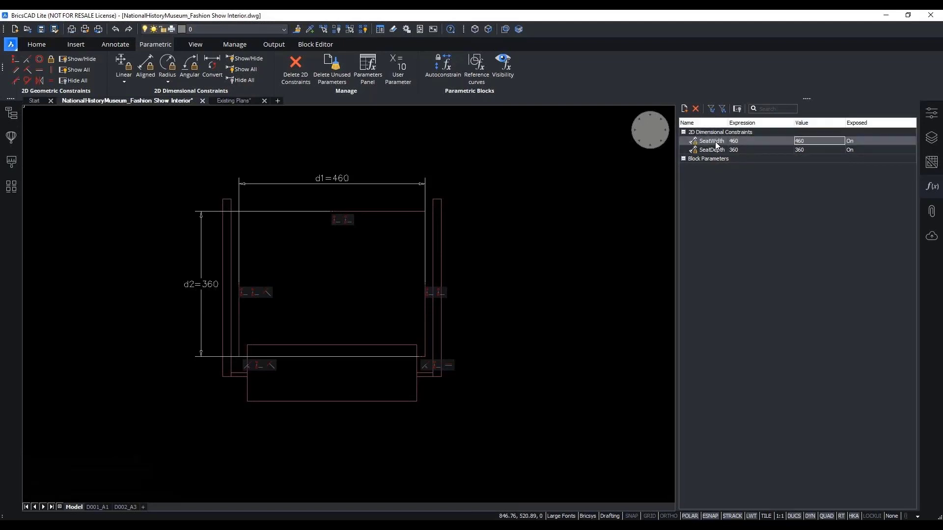
# Set Exposed to Off for SeatWidth, and close the block editor saving the changes to the chair block
pyautogui.click(889, 140)
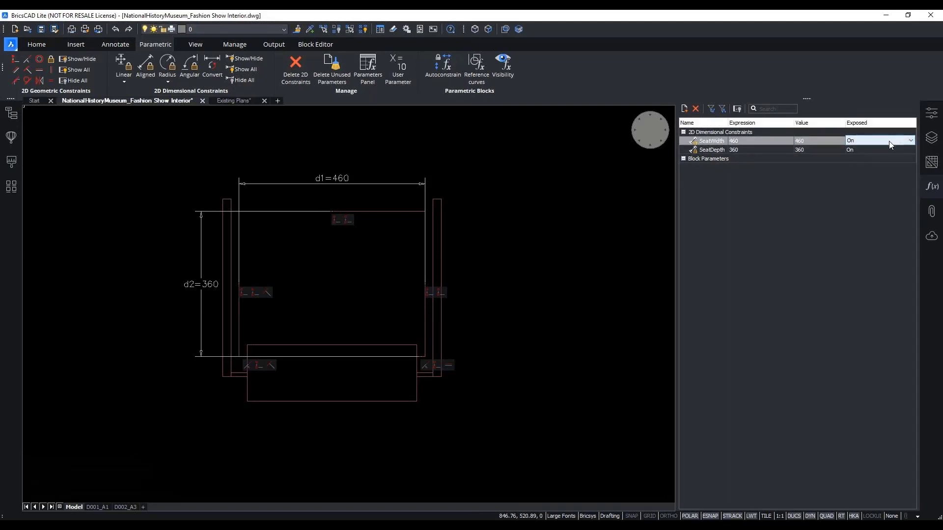
pyautogui.click(887, 150)
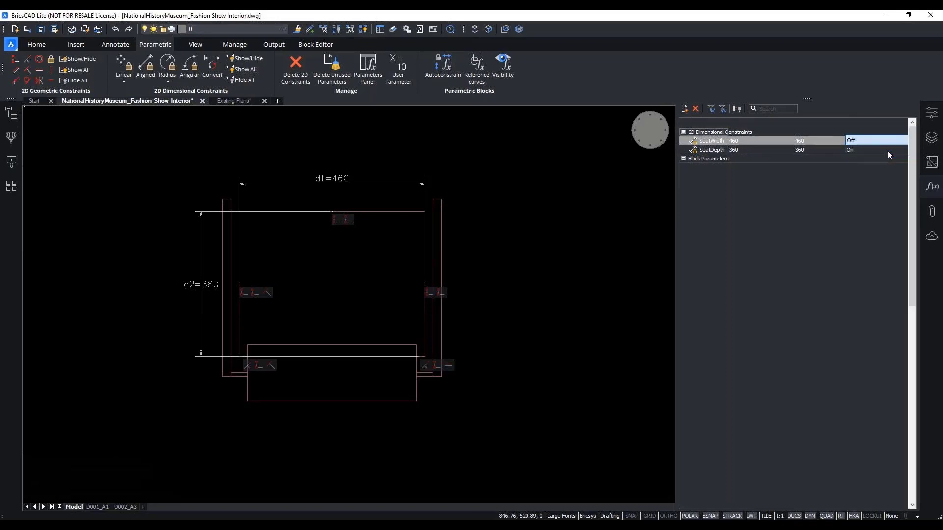
pyautogui.click(870, 171)
pyautogui.click(927, 185)
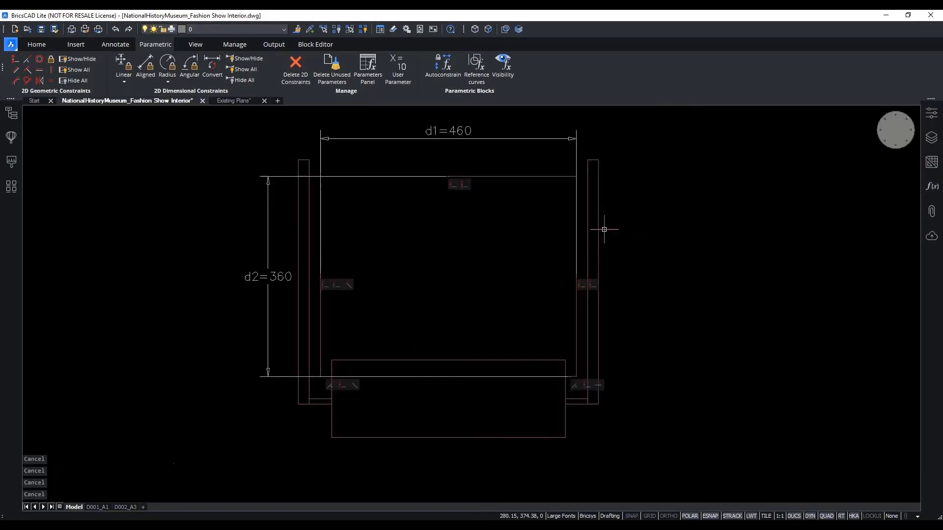
pyautogui.click(315, 43)
pyautogui.click(60, 70)
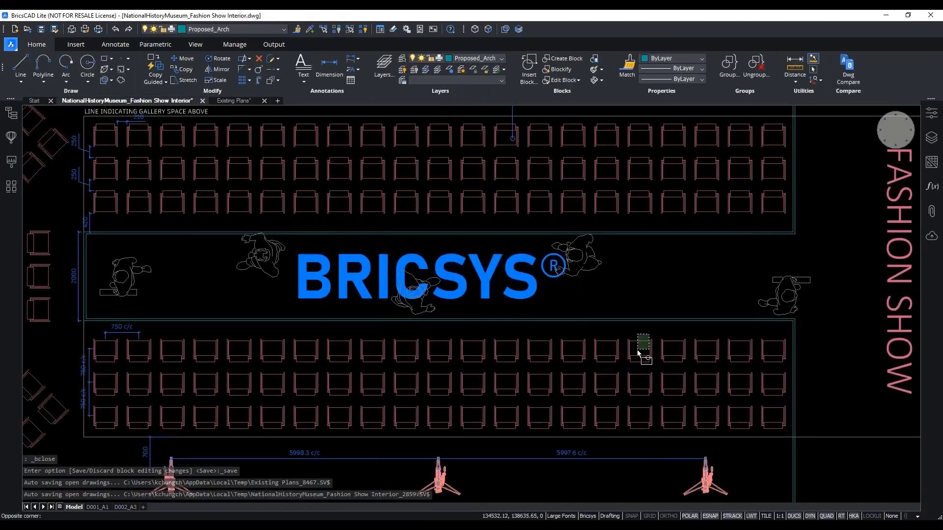
# Set SeatDepth to 500 for the fifth chair from the right end of the front row below the catwalk
pyautogui.click(637, 353)
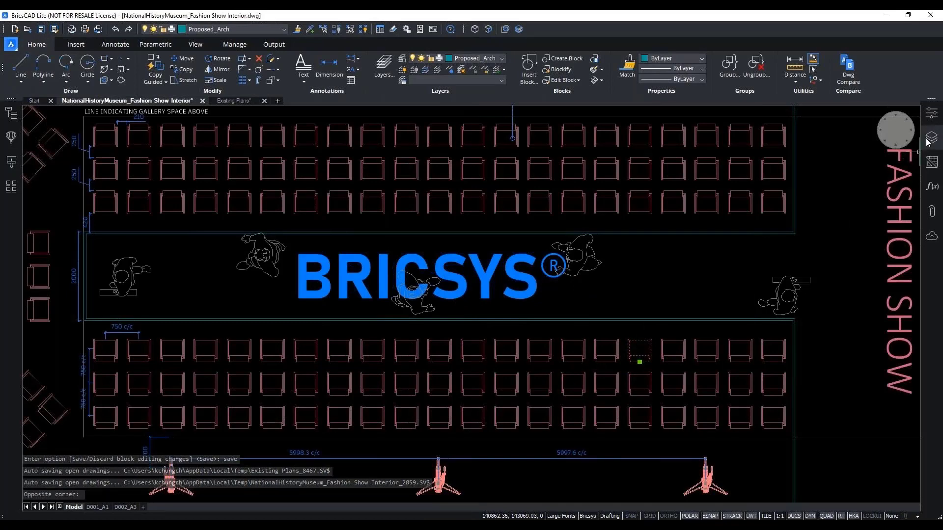
pyautogui.click(937, 120)
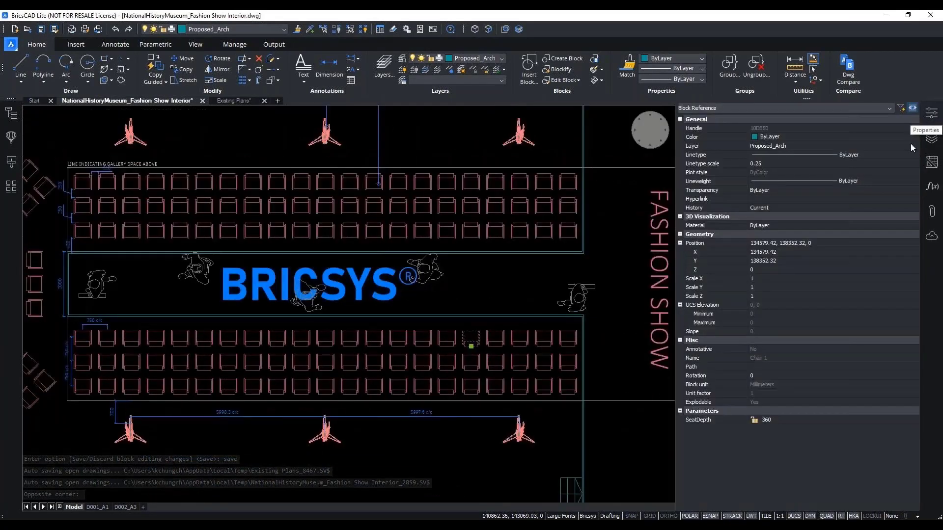
pyautogui.click(781, 421)
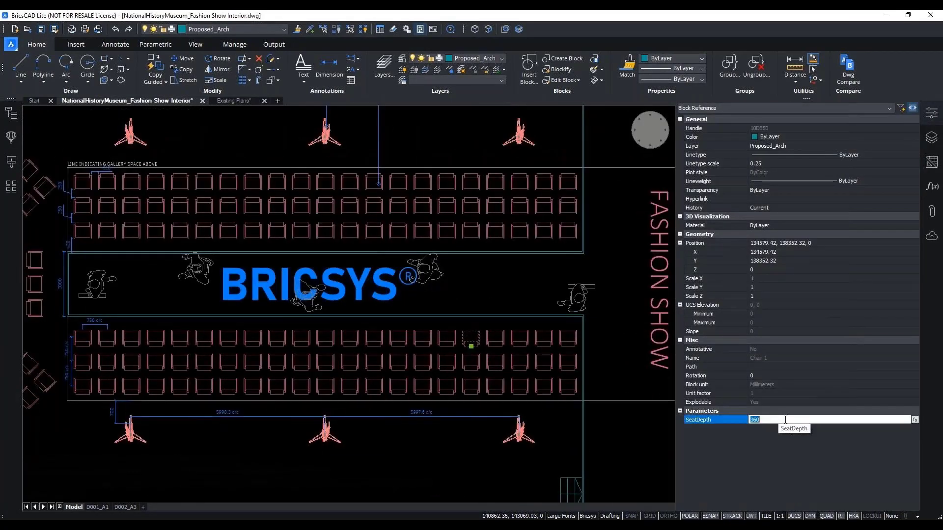
pyautogui.write('500')
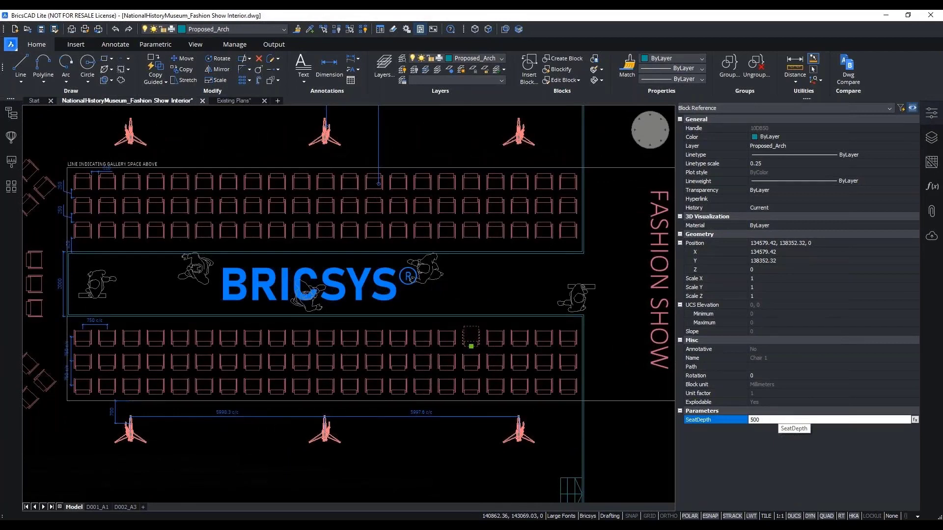
pyautogui.press('Escape')
pyautogui.scroll(3, 495, 343)
pyautogui.moveTo(509, 370); pyautogui.dragTo(440, 376, button='middle')
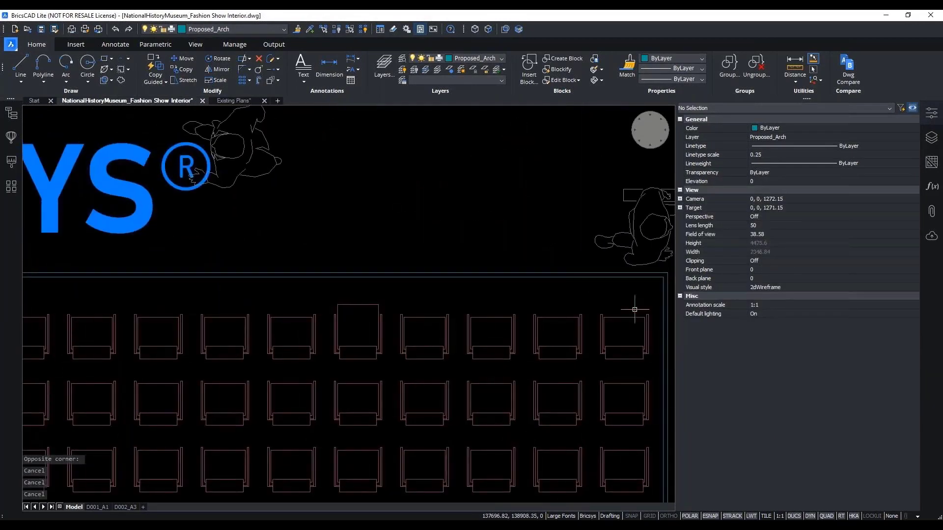
# Set SeatDepth to 500 for the last four chairs at the right end of the front row below the catwalk
pyautogui.click(448, 343)
pyautogui.scroll(-2, 558, 372)
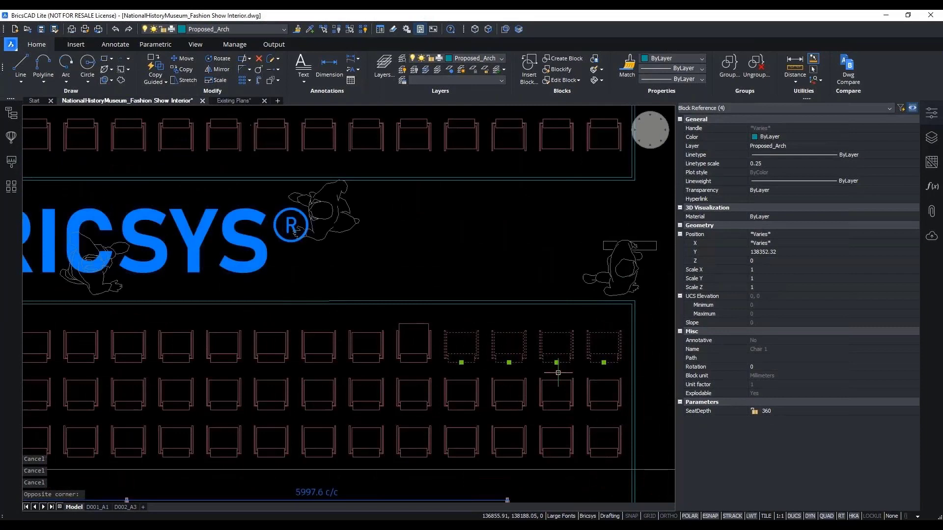
pyautogui.scroll(-3, 557, 372)
pyautogui.click(776, 412)
pyautogui.write('500')
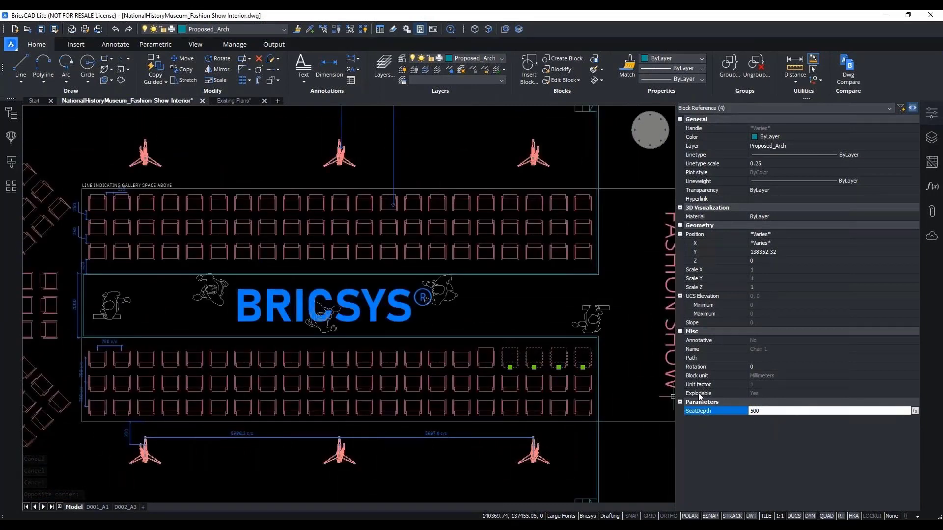
pyautogui.press('Return')
pyautogui.press('Escape')
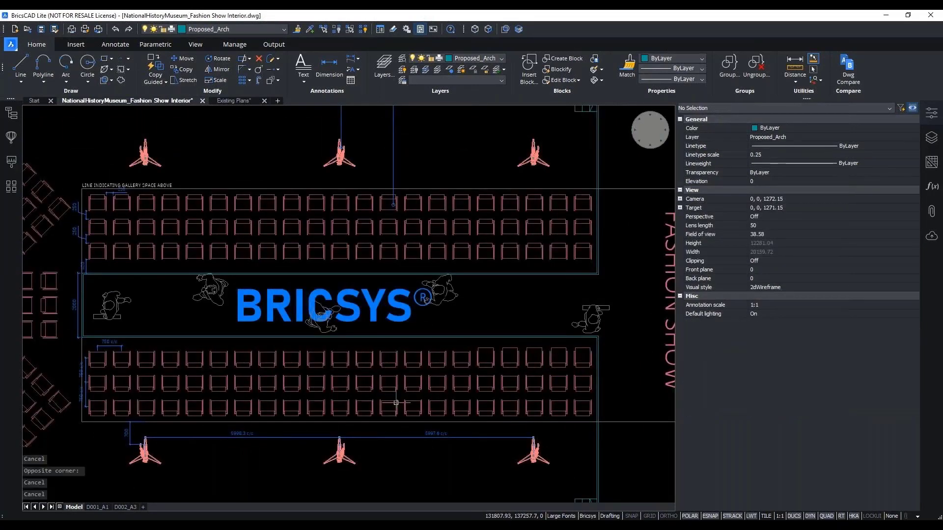
# Set SeatDepth to 500 for the whole front row above the catwalk and the remaining front-row chairs below it
pyautogui.moveTo(400, 406); pyautogui.dragTo(459, 407, button='middle')
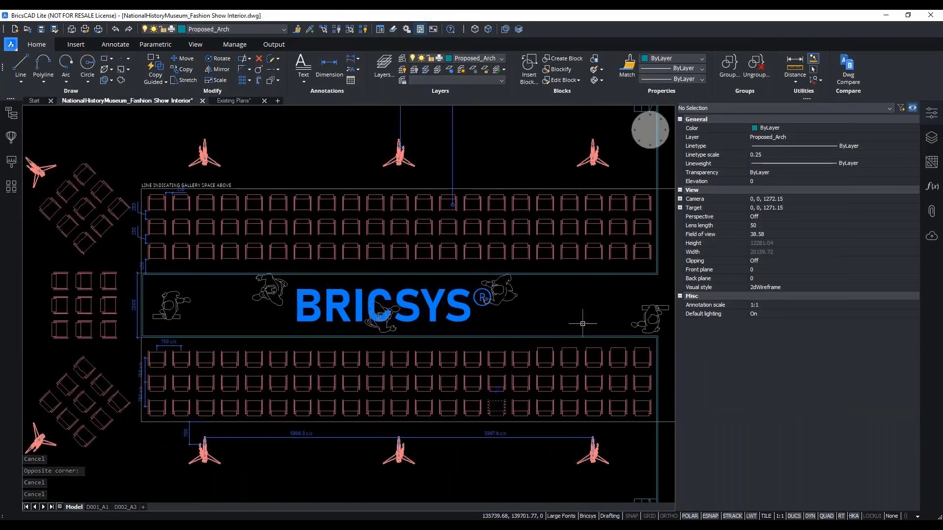
pyautogui.click(644, 268)
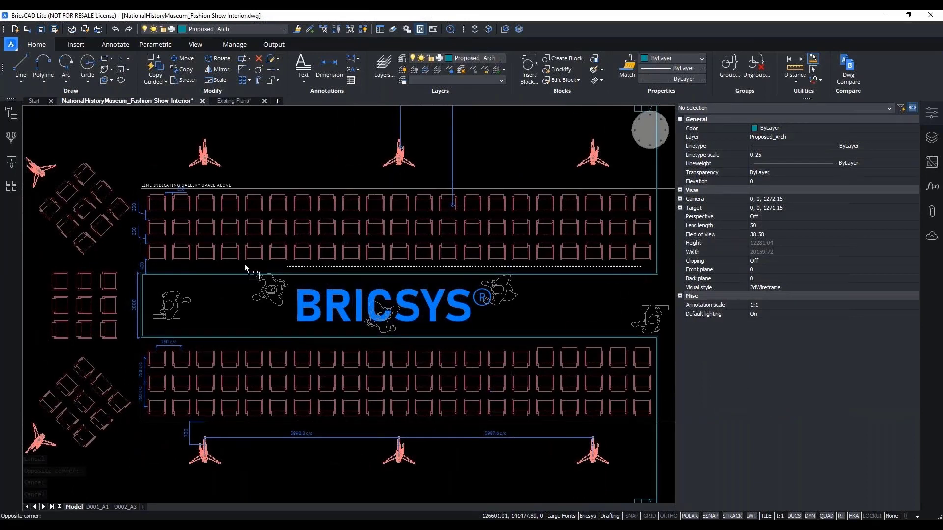
pyautogui.click(157, 255)
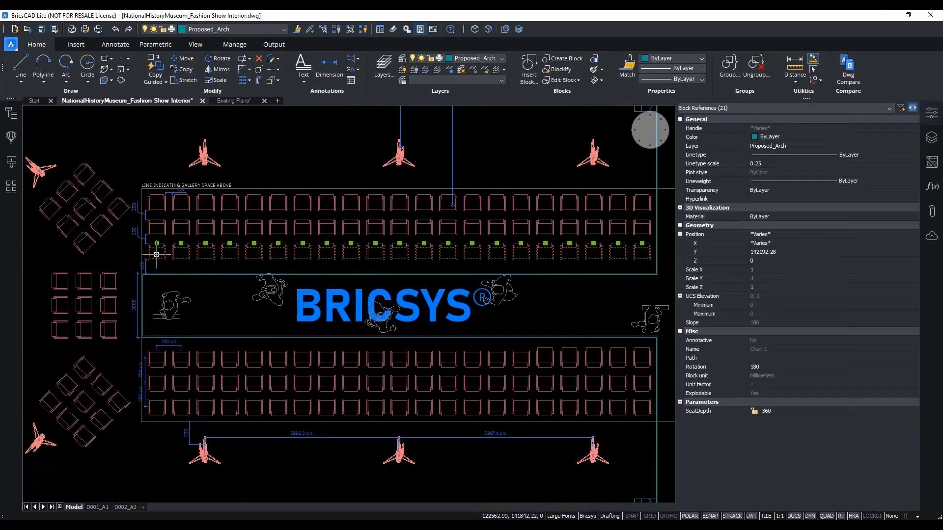
pyautogui.click(522, 347)
pyautogui.scroll(3, 162, 360)
pyautogui.click(142, 362)
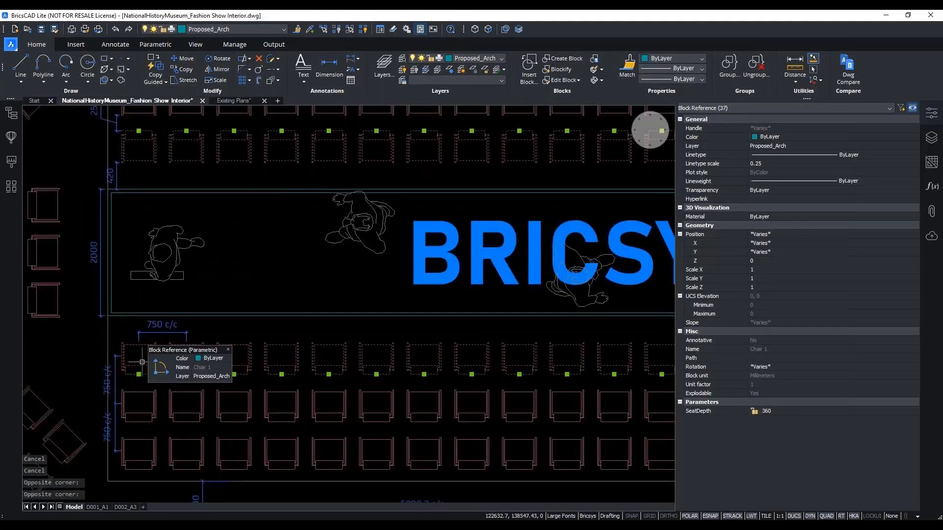
pyautogui.click(705, 412)
pyautogui.write('500')
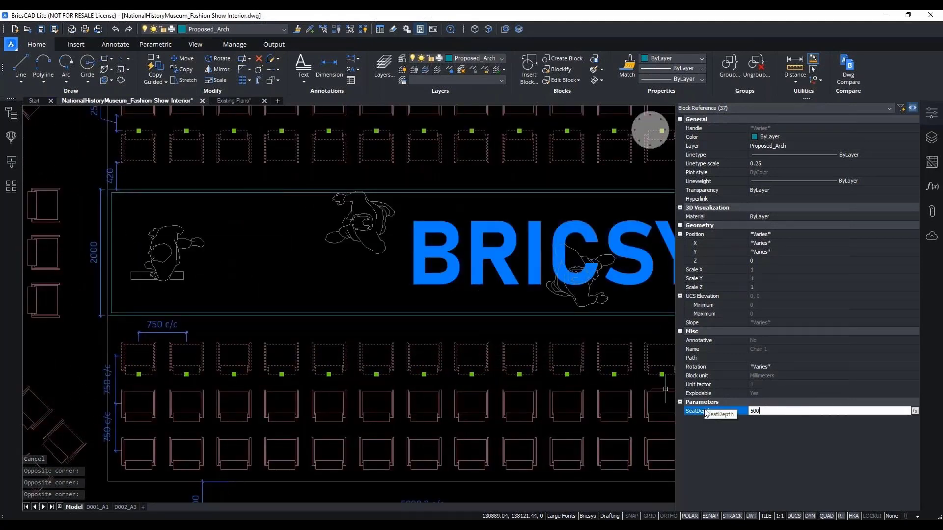
pyautogui.press('Escape')
pyautogui.press('Escape')
pyautogui.scroll(-6, 423, 344)
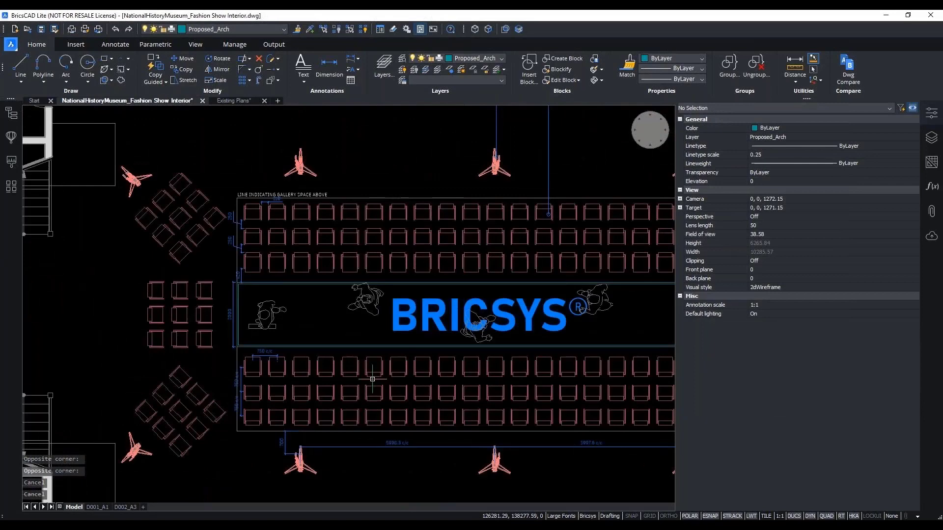
pyautogui.moveTo(460, 373); pyautogui.dragTo(465, 390, button='middle')
pyautogui.press('Escape')
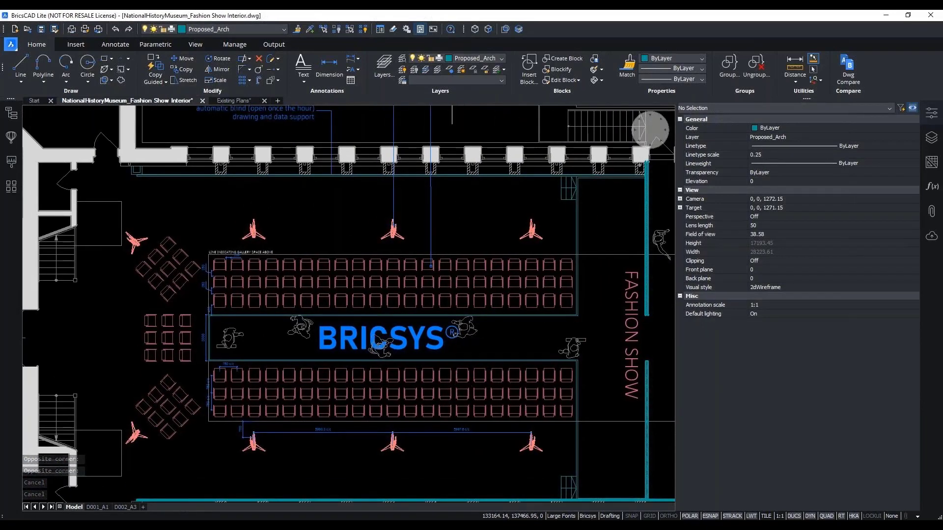
# Open the library's Furnishing Elements category and start adding a resized front-row chair below the catwalk as a new library block
pyautogui.scroll(4, 504, 387)
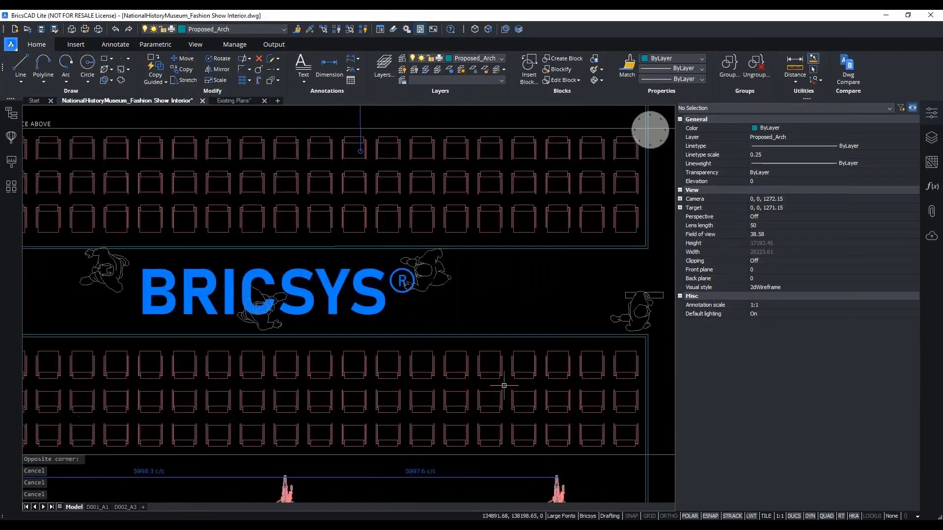
pyautogui.click(488, 373)
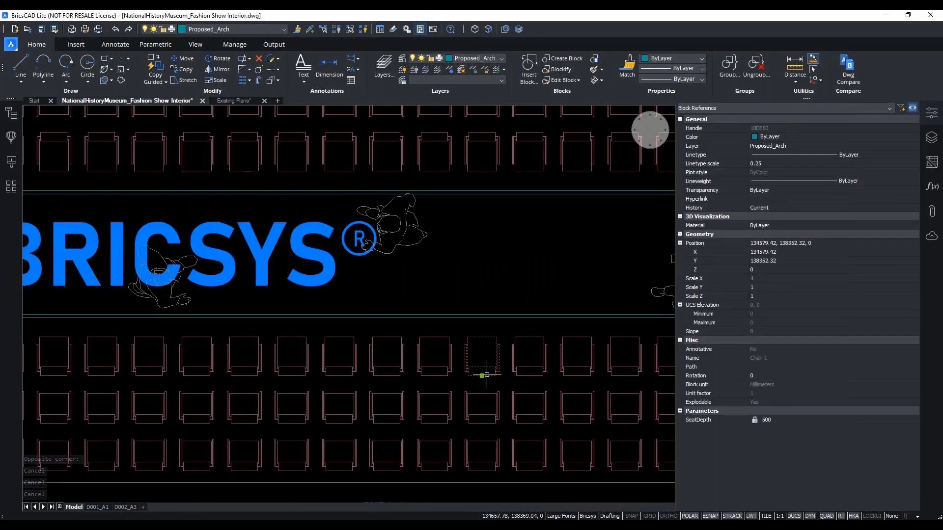
pyautogui.scroll(-2, 485, 383)
pyautogui.click(932, 113)
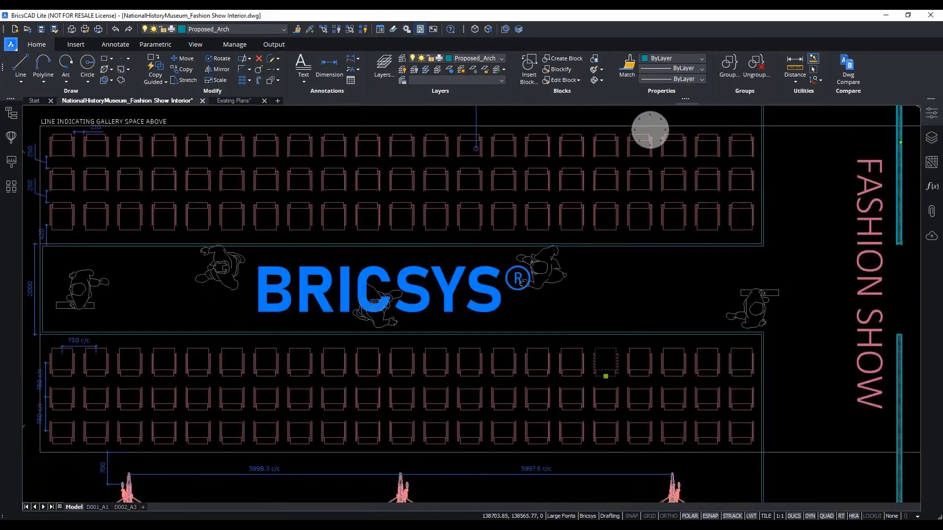
pyautogui.click(12, 138)
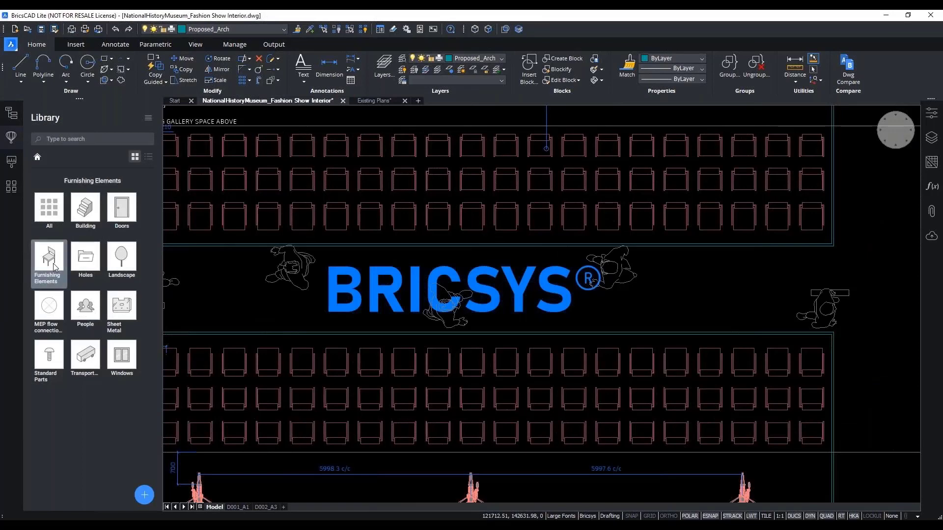
pyautogui.click(49, 260)
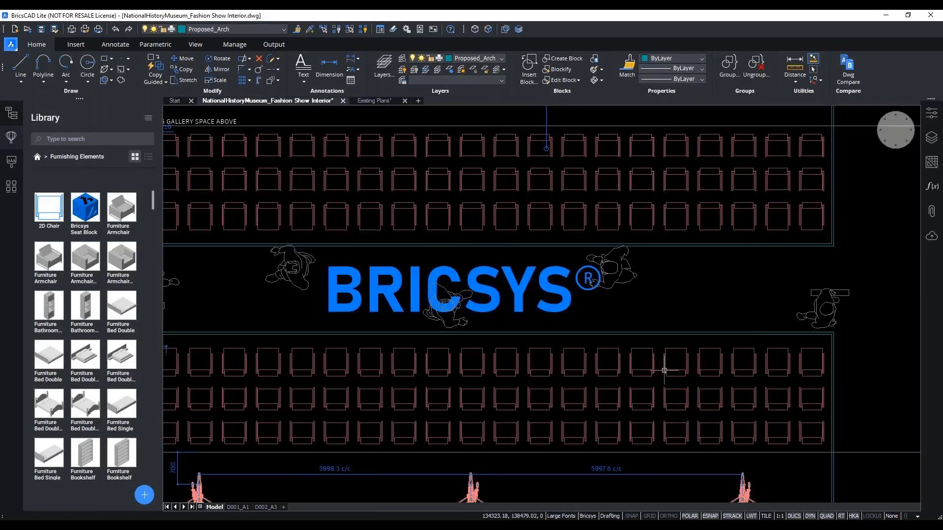
pyautogui.click(675, 365)
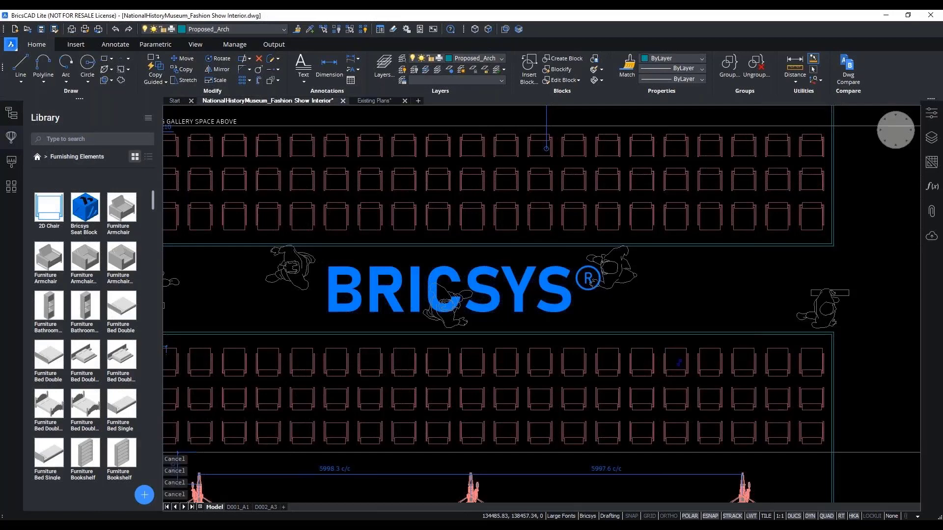
pyautogui.click(144, 494)
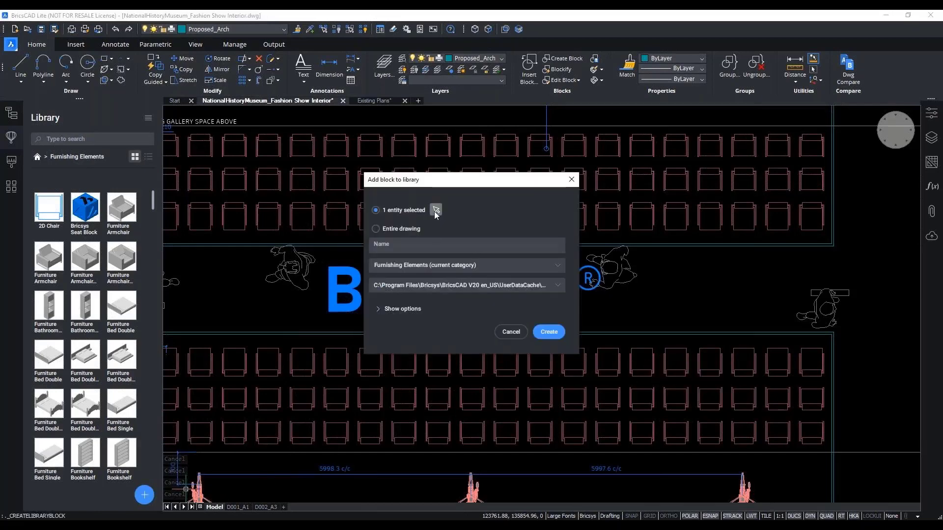
# Expand the library block options and pick the chair's insertion point at the middle of its backrest as the base point
pyautogui.click(398, 308)
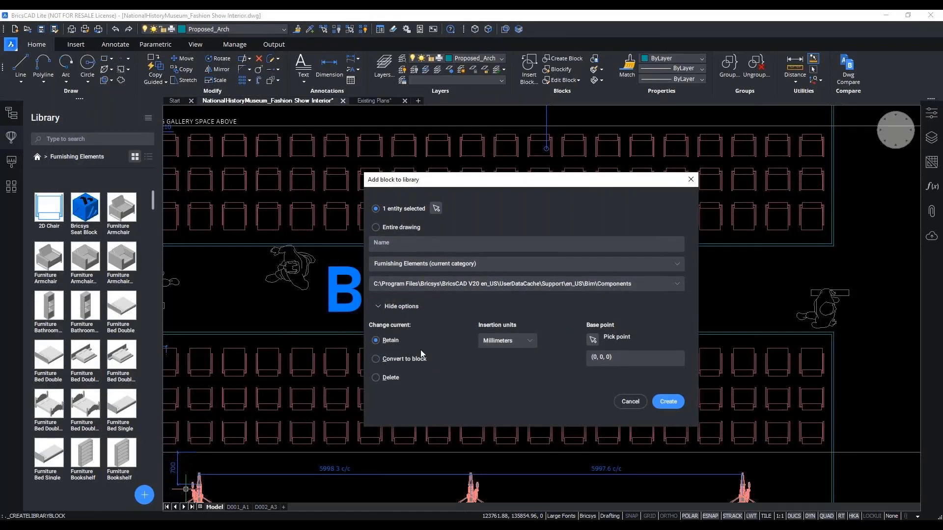
pyautogui.click(592, 339)
pyautogui.click(676, 375)
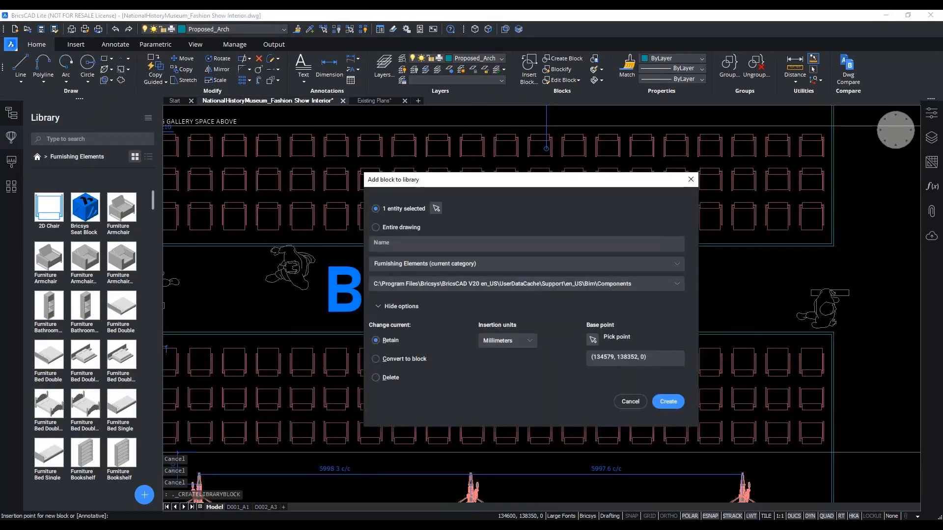
# Name the library block "2D Chair - Front Row" and choose the Webinar 2\Blocks project folder as its storage location
pyautogui.click(436, 244)
pyautogui.write('2D')
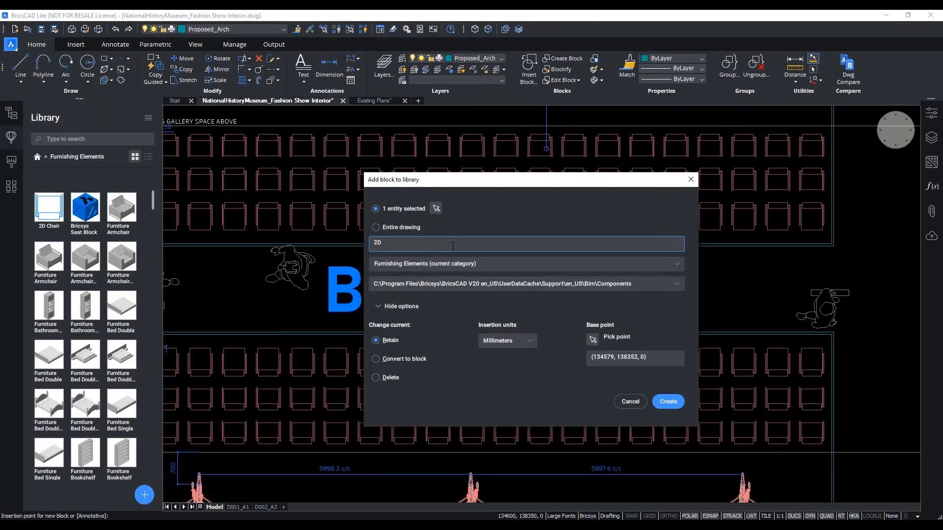
pyautogui.write(' Chair - Front Row')
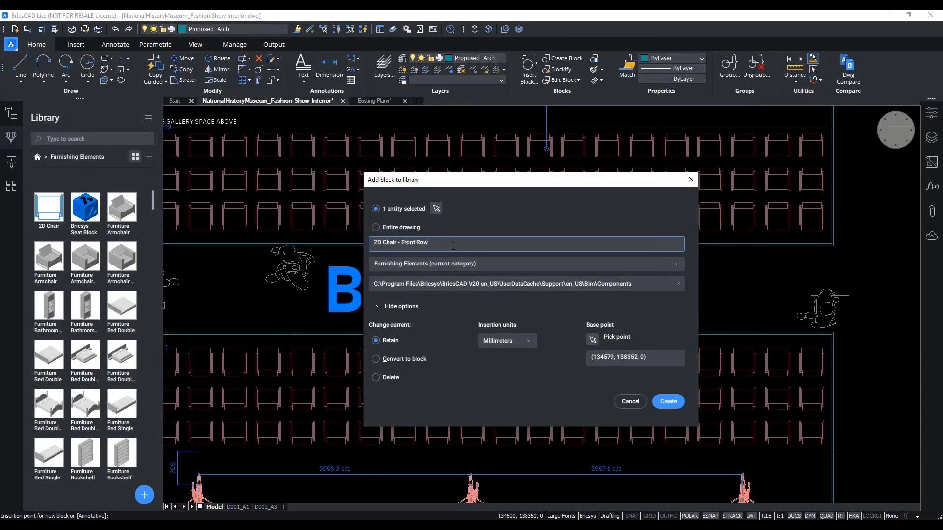
pyautogui.click(482, 284)
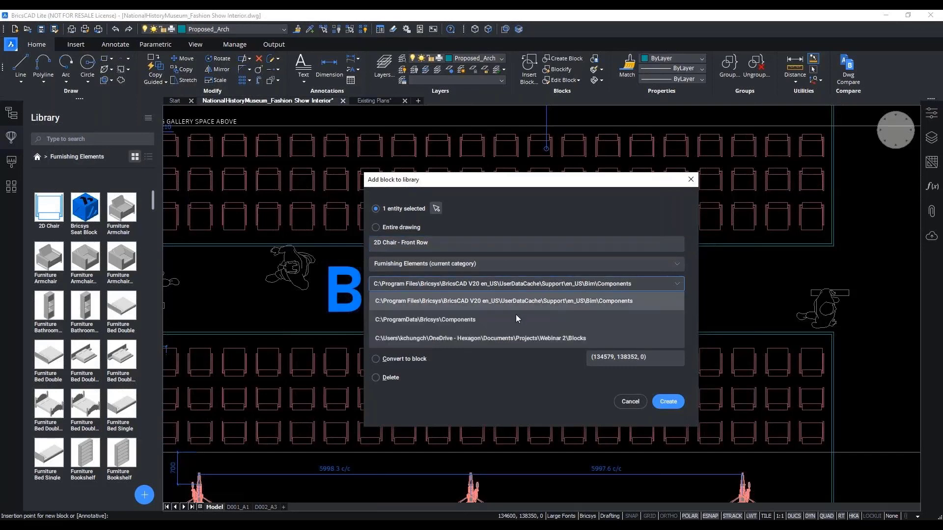
pyautogui.click(515, 328)
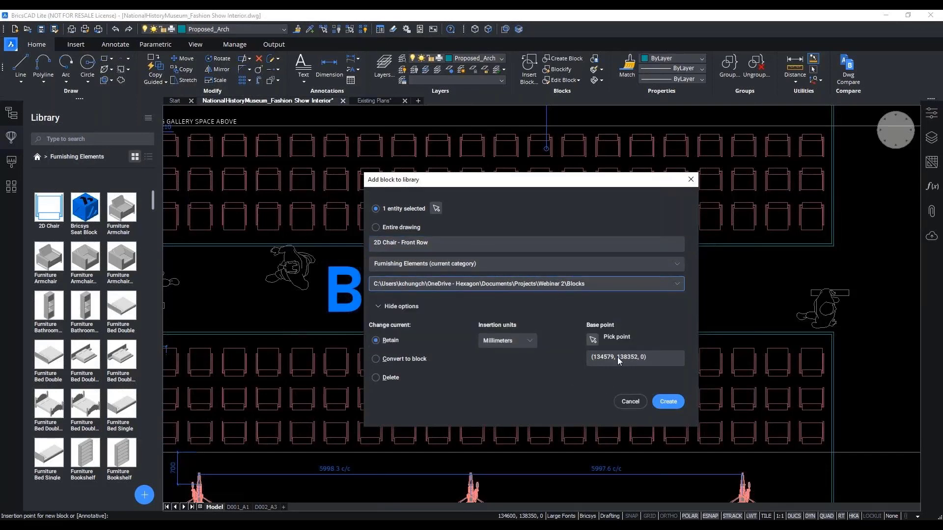
# Create the "2D Chair - Front Row" library block, retaining the selected chair in the drawing
pyautogui.click(661, 401)
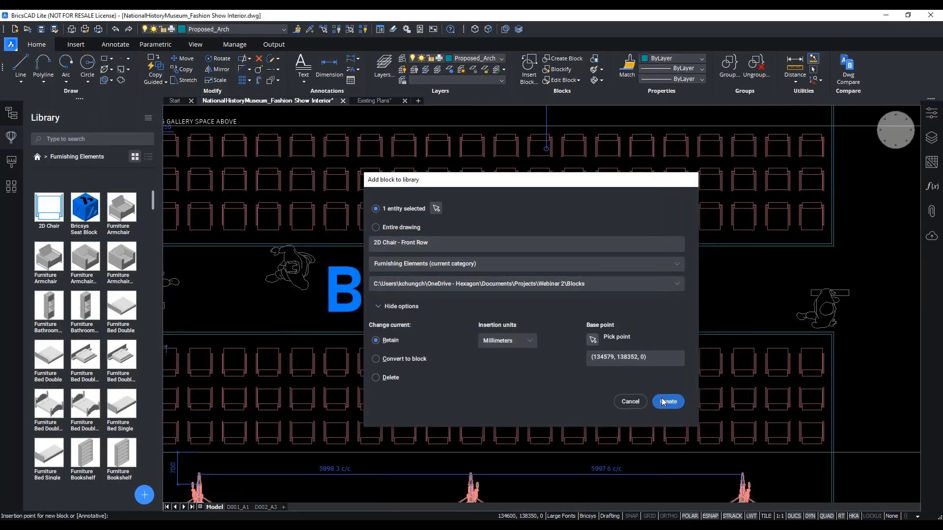
pyautogui.click(45, 260)
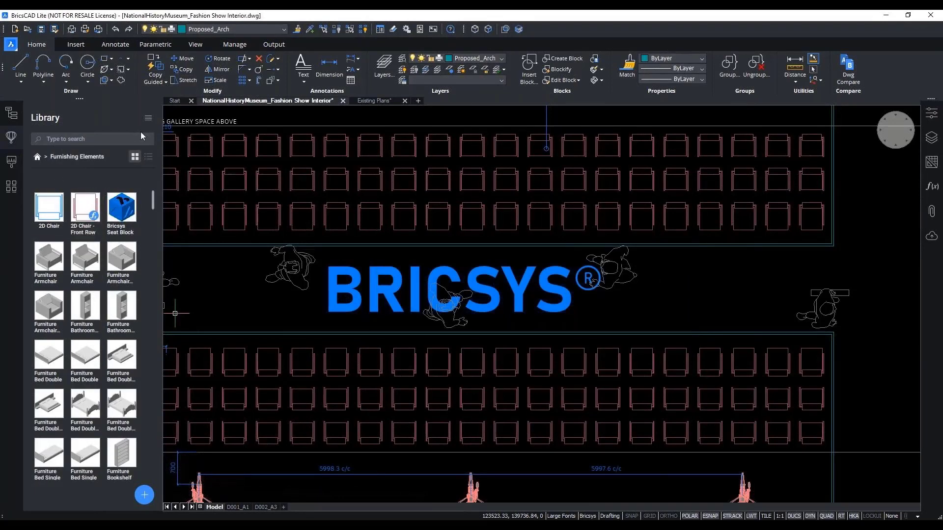
pyautogui.click(147, 118)
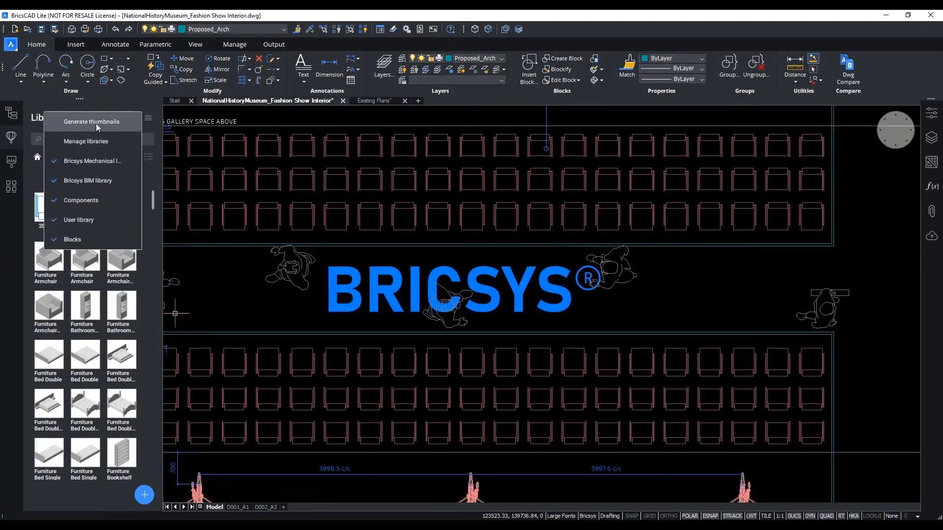
pyautogui.click(139, 121)
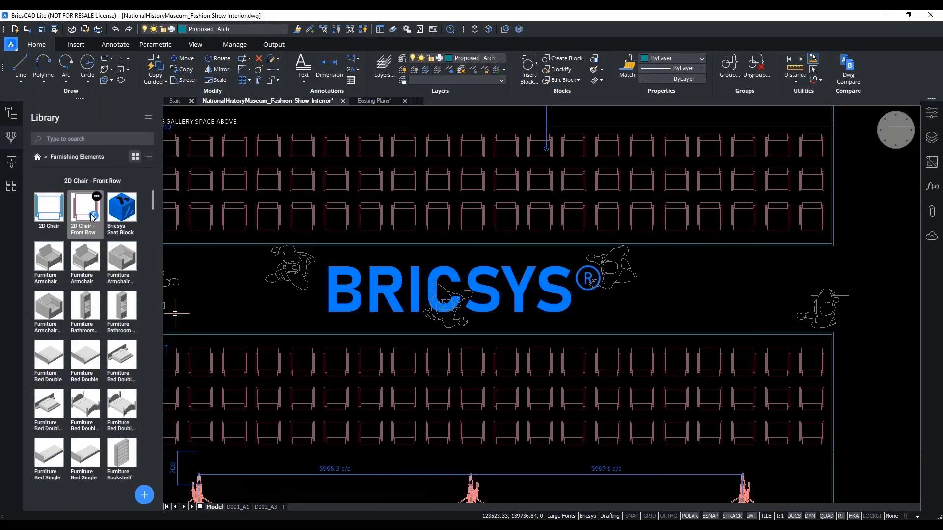
# Insert the library's "2D Chair - Front Row" block on the catwalk between the logo and the rightmost person, with default scale and rotation
pyautogui.moveTo(176, 212); pyautogui.dragTo(684, 314)
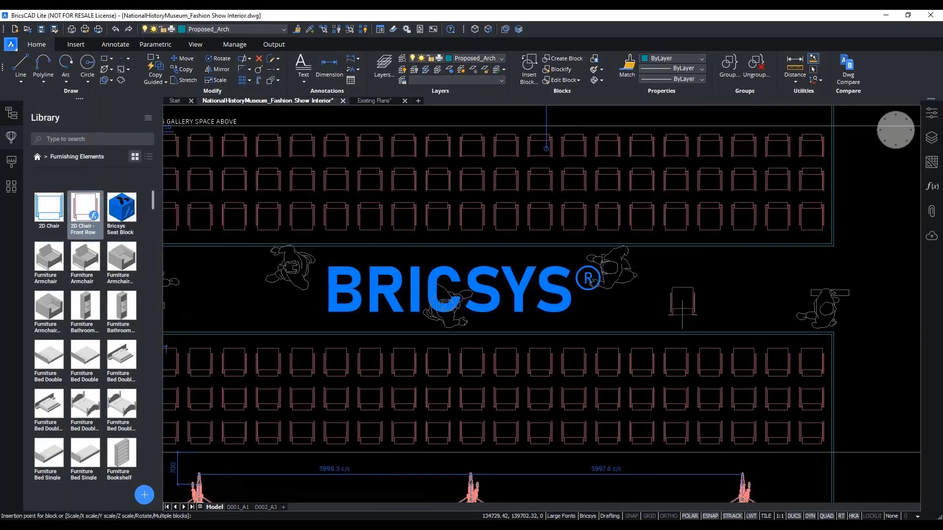
pyautogui.click(675, 321)
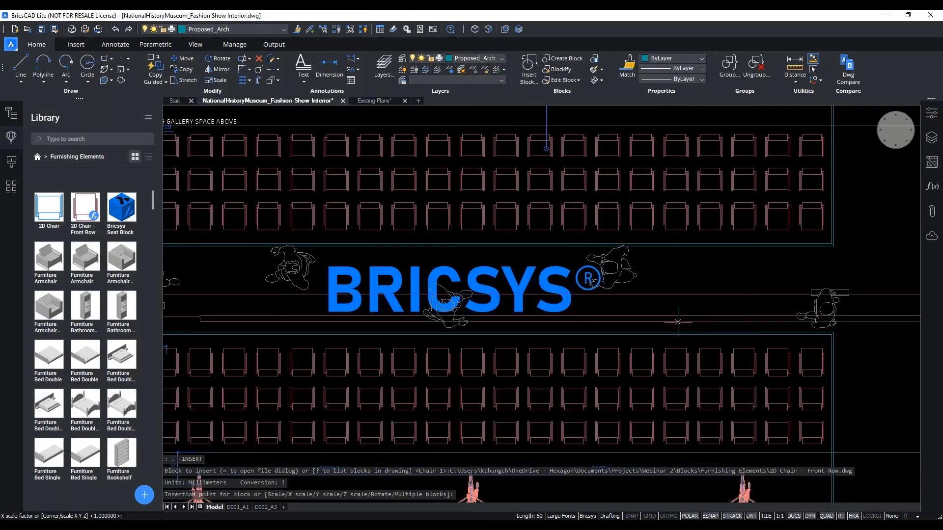
pyautogui.press('Return')
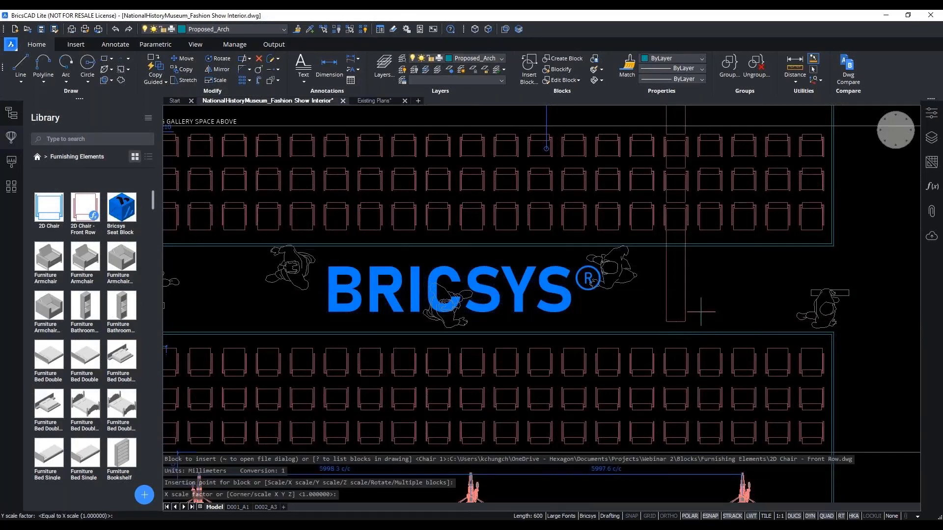
pyautogui.press('Return')
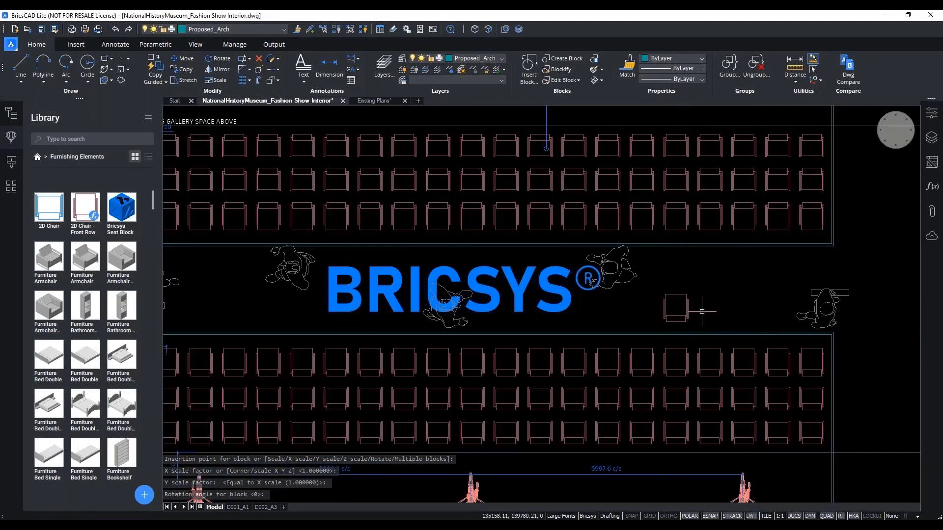
pyautogui.press('Return')
pyautogui.press('Return')
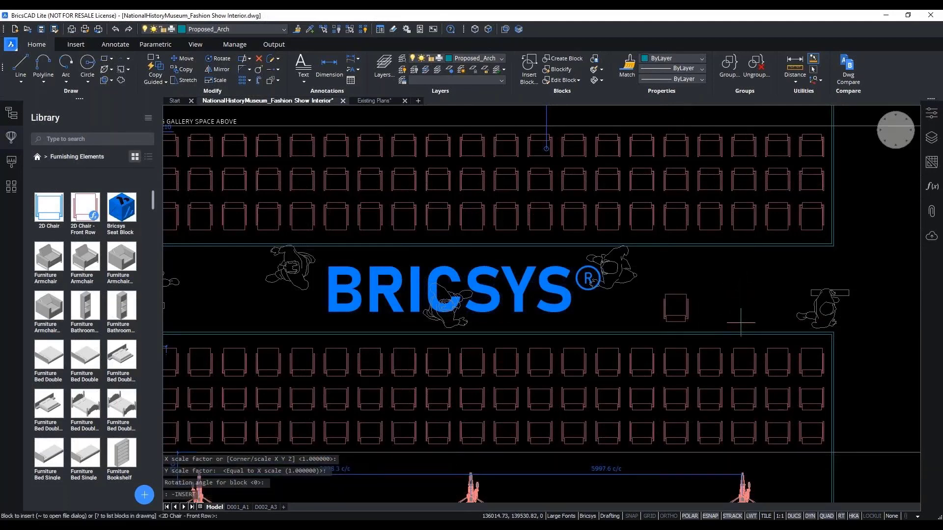
pyautogui.press('Escape')
# Close the library and erase the test chair from the catwalk
pyautogui.scroll(4, 726, 325)
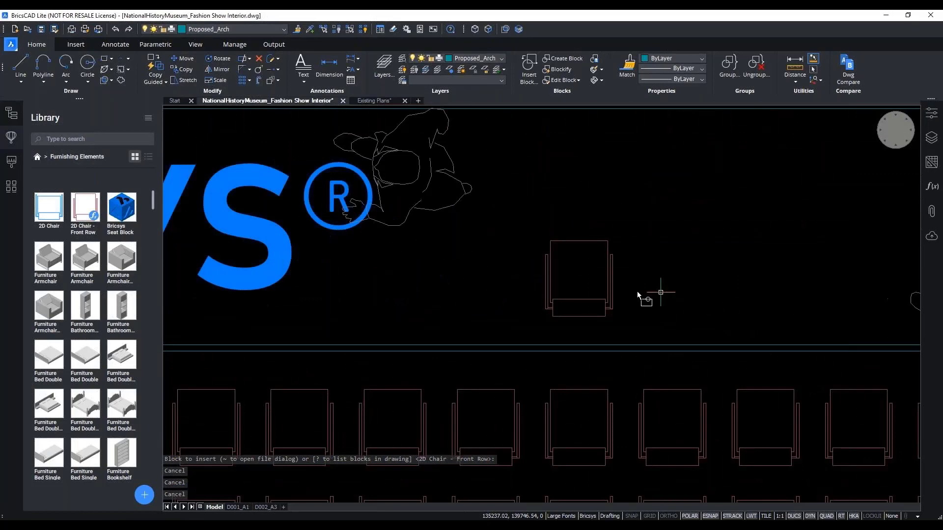
pyautogui.click(640, 294)
pyautogui.press('Escape')
pyautogui.click(10, 140)
pyautogui.click(551, 272)
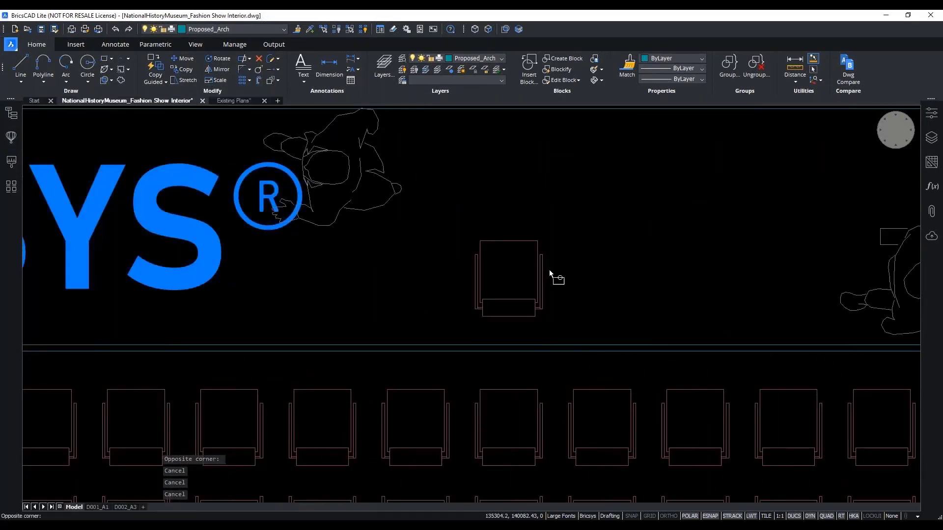
pyautogui.click(516, 297)
pyautogui.write('e')
pyautogui.press('Return')
pyautogui.press('Escape')
pyautogui.scroll(-5, 547, 311)
pyautogui.press('Escape')
pyautogui.press('Escape')
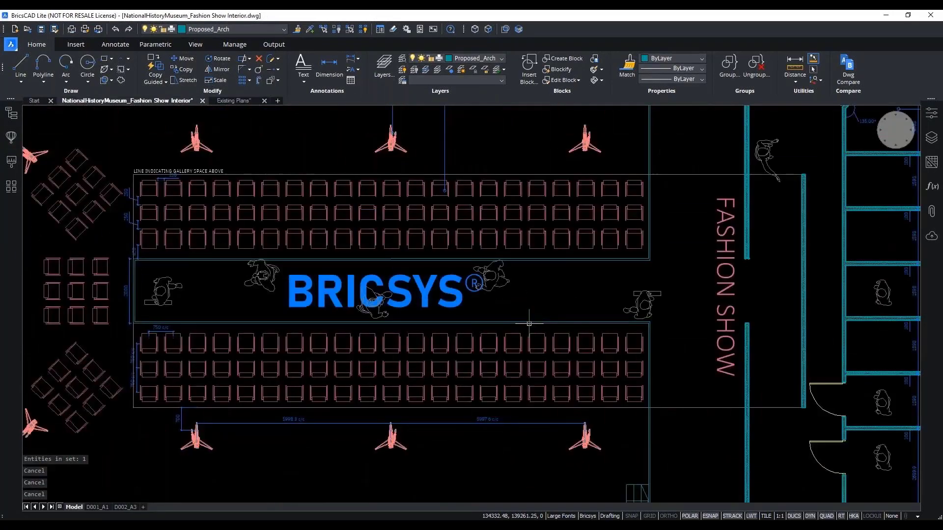
pyautogui.moveTo(531, 308); pyautogui.dragTo(551, 310, button='middle')
pyautogui.press('Escape')
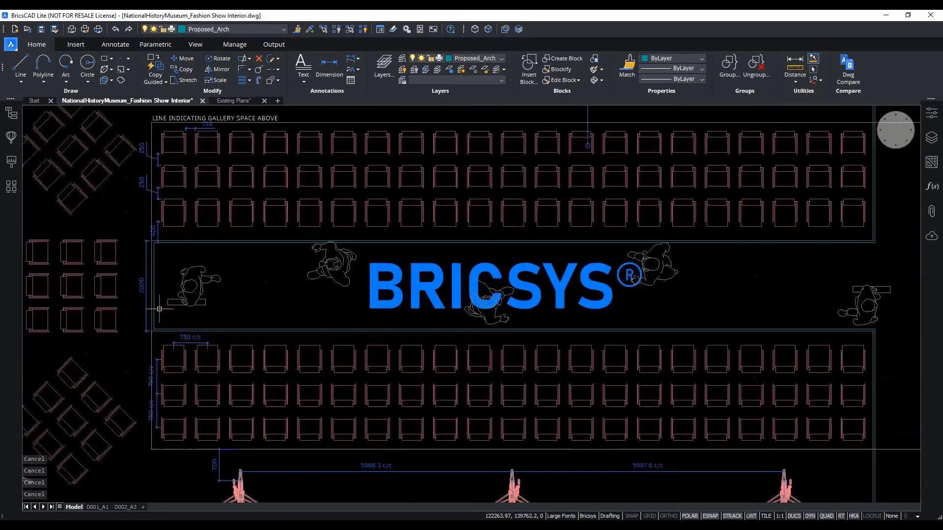
# Set the Person parameter of the Parametric People block at the catwalk's left end to "Ta-da!"
pyautogui.scroll(3, 141, 314)
pyautogui.click(181, 299)
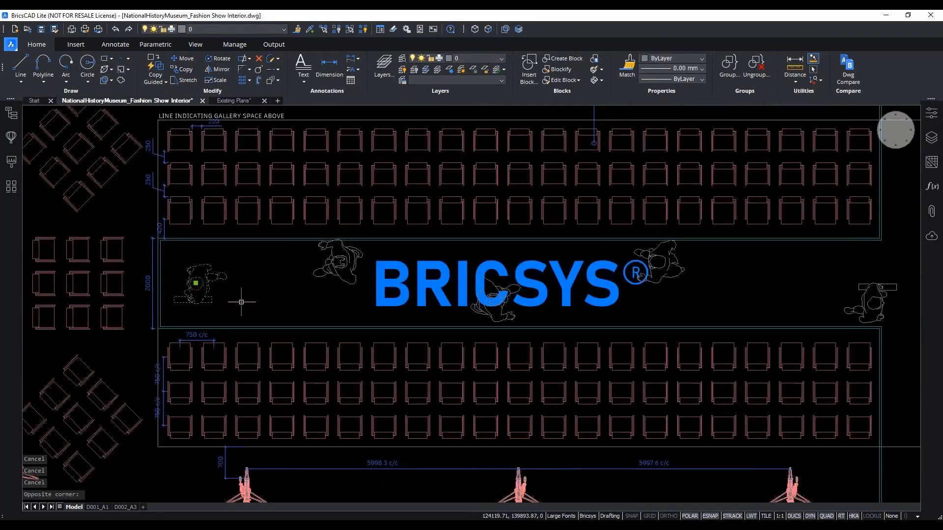
pyautogui.click(930, 114)
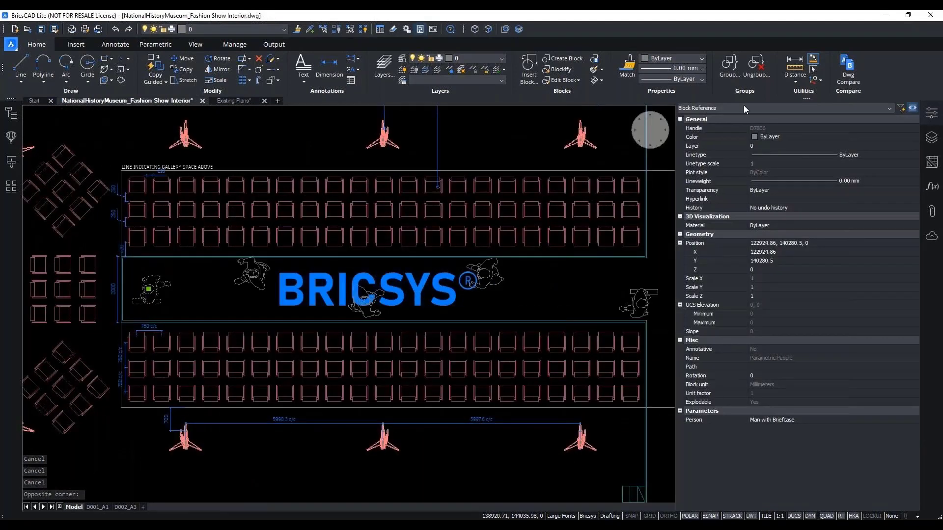
pyautogui.click(764, 420)
pyautogui.click(764, 420)
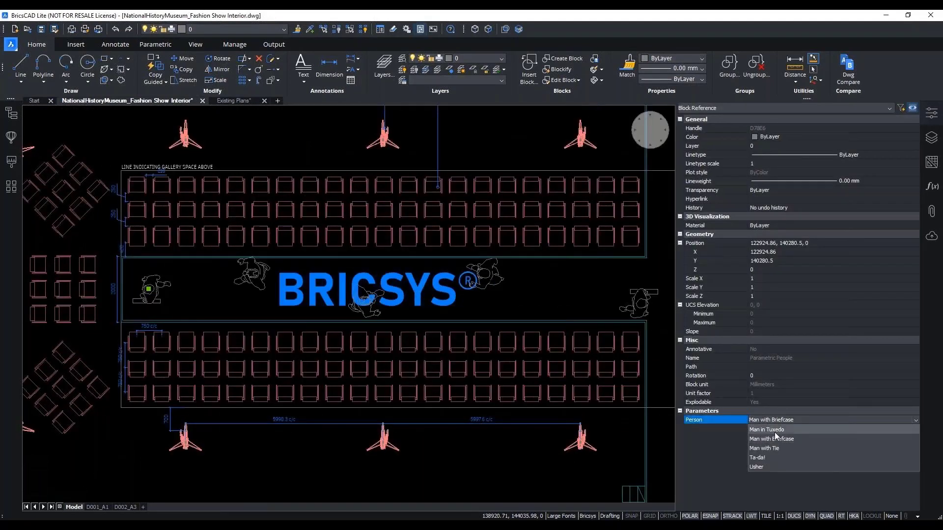
pyautogui.click(777, 456)
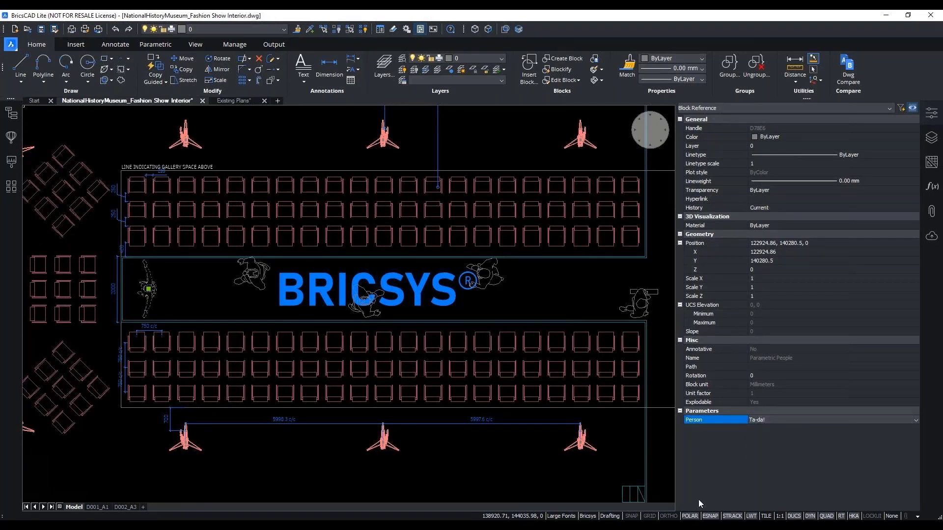
pyautogui.press('Escape')
pyautogui.press('Escape')
pyautogui.press('Escape')
pyautogui.press('Escape')
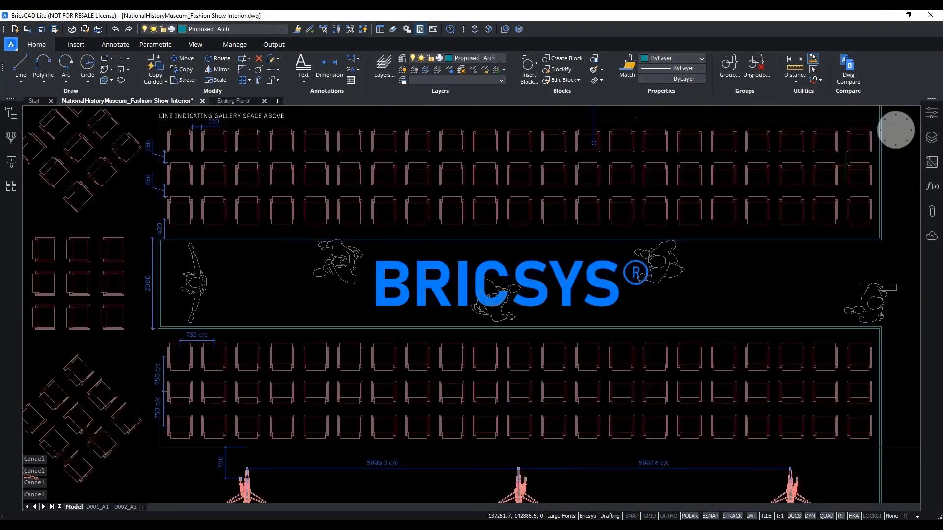
# Review the catwalk, the seating blocks and the overall fashion show layout in the plan
pyautogui.scroll(-3, 222, 302)
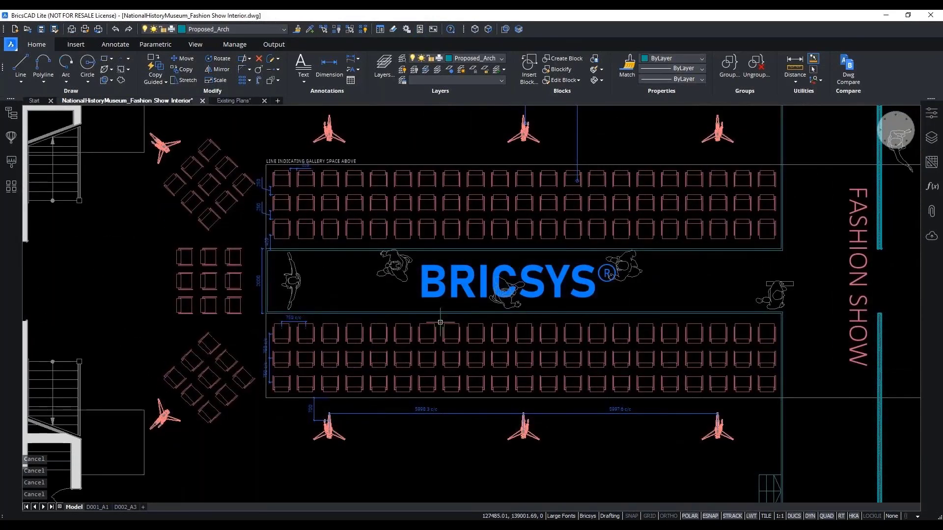
pyautogui.moveTo(593, 312); pyautogui.dragTo(422, 287, button='middle')
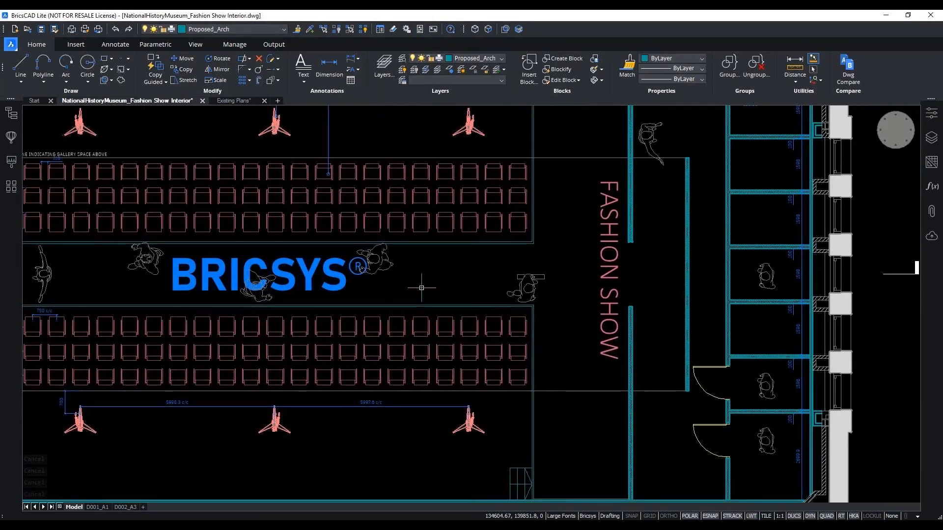
pyautogui.scroll(-2, 422, 287)
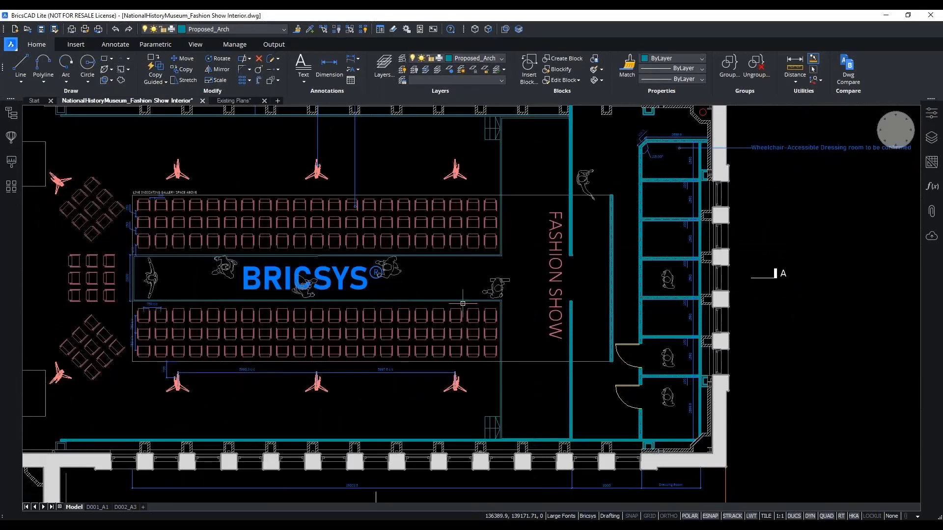
pyautogui.scroll(3, 216, 255)
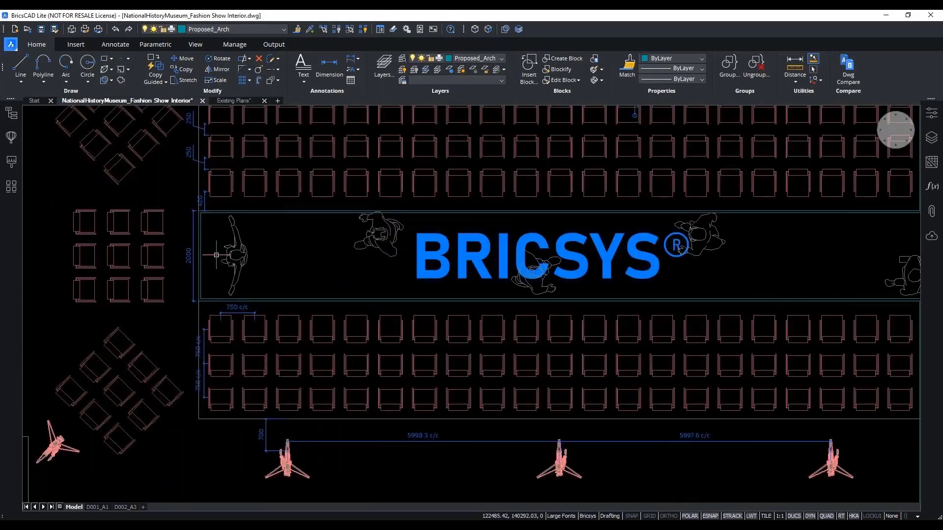
pyautogui.moveTo(230, 252); pyautogui.dragTo(281, 275, button='middle')
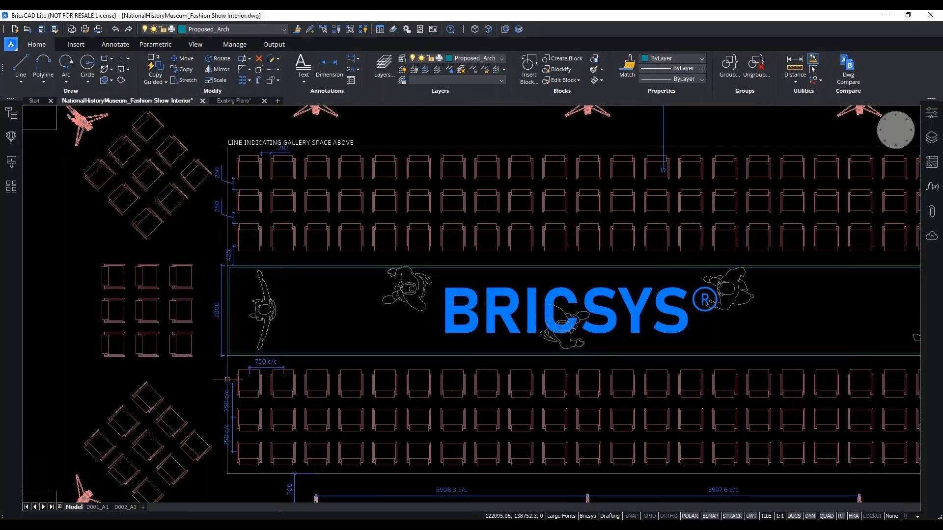
pyautogui.moveTo(494, 405); pyautogui.dragTo(246, 338, button='middle')
pyautogui.moveTo(695, 348); pyautogui.dragTo(404, 316, button='middle')
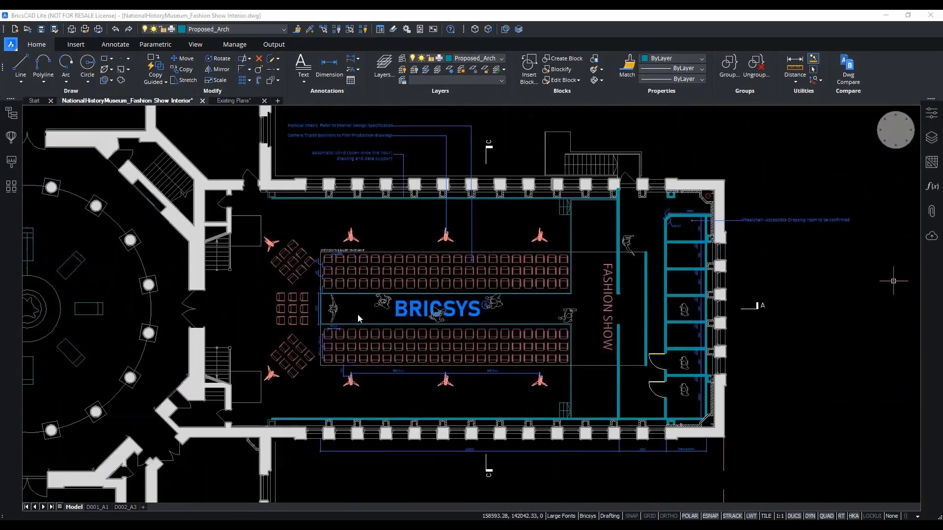
pyautogui.scroll(3, 388, 324)
pyautogui.scroll(-3, 504, 318)
pyautogui.moveTo(637, 304); pyautogui.dragTo(601, 303, button='middle')
pyautogui.press('Escape')
pyautogui.press('Escape')
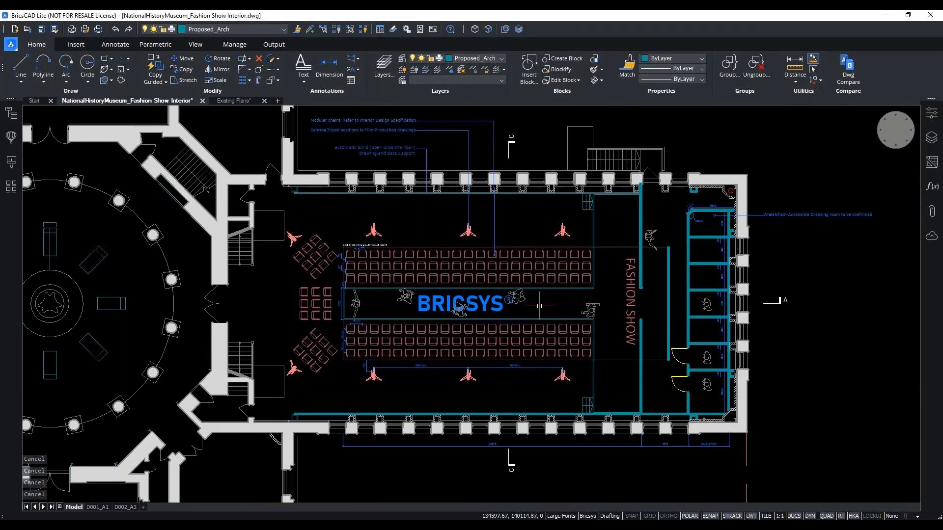
# Start a guided copy of the upper of the two dressing-room doors
pyautogui.scroll(2, 703, 337)
pyautogui.moveTo(465, 293); pyautogui.dragTo(571, 298, button='middle')
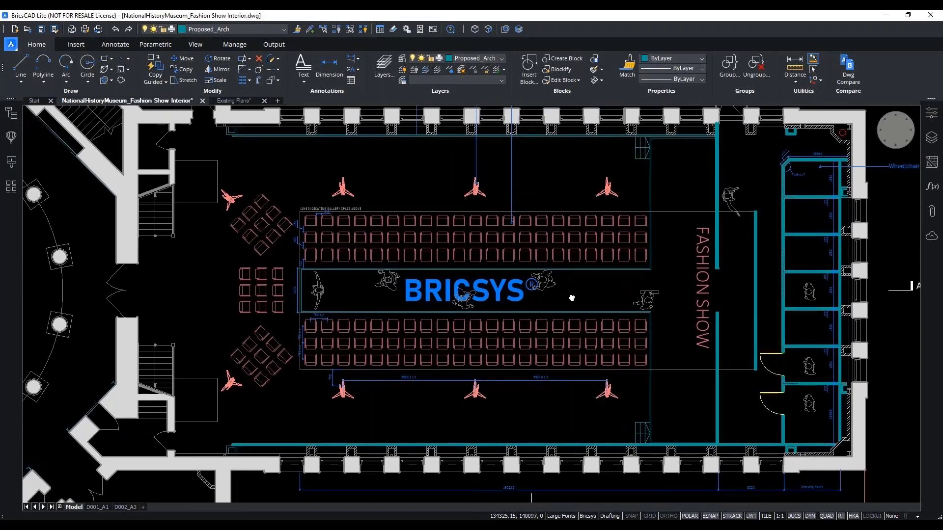
pyautogui.moveTo(418, 292); pyautogui.dragTo(160, 284, button='middle')
pyautogui.scroll(2, 542, 394)
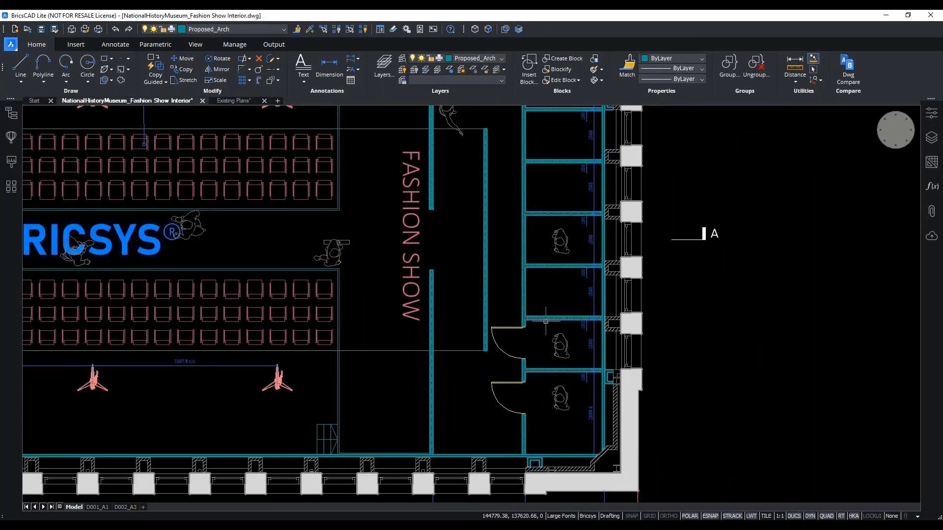
pyautogui.moveTo(543, 322); pyautogui.dragTo(530, 370, button='middle')
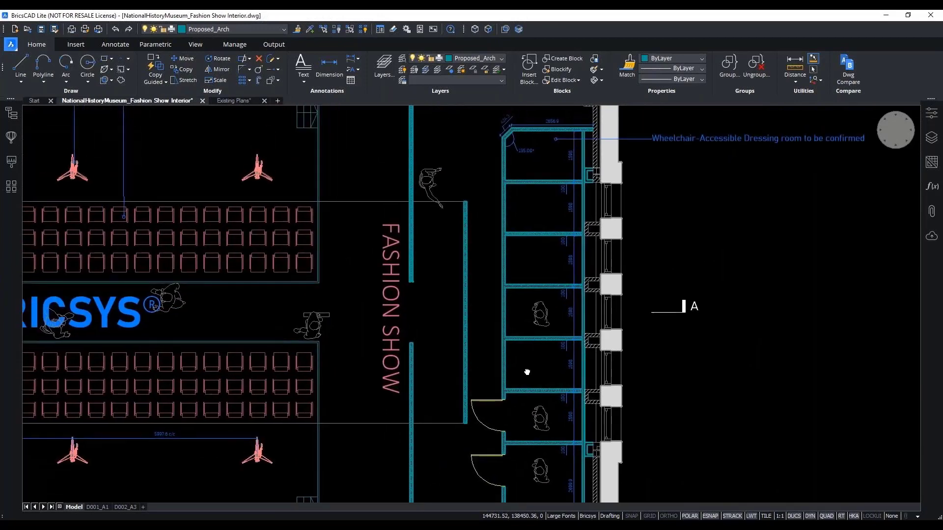
pyautogui.scroll(4, 530, 378)
pyautogui.click(443, 324)
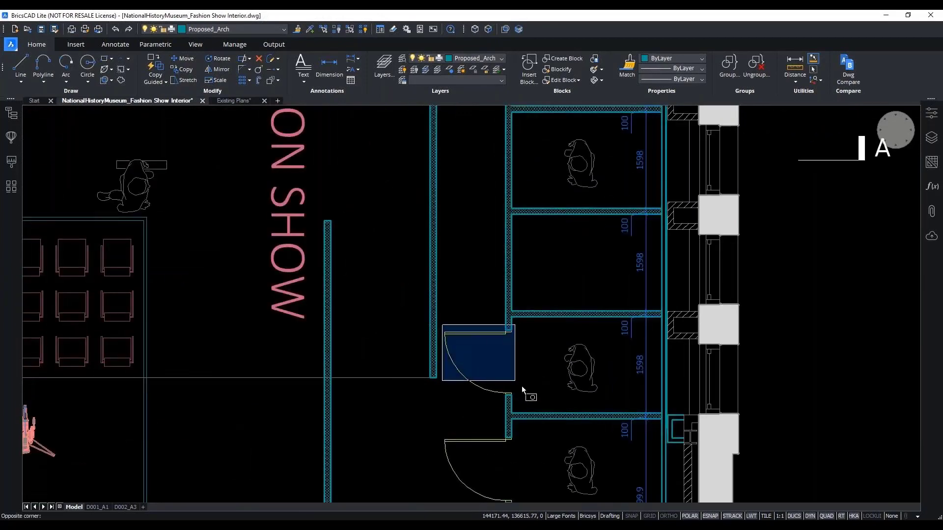
pyautogui.click(533, 403)
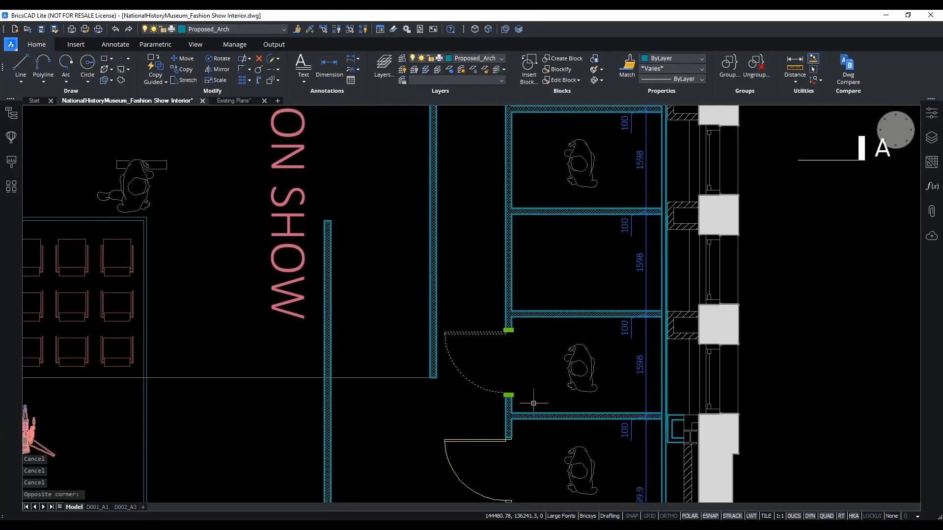
pyautogui.scroll(-2, 536, 391)
pyautogui.moveTo(537, 391); pyautogui.dragTo(521, 410, button='middle')
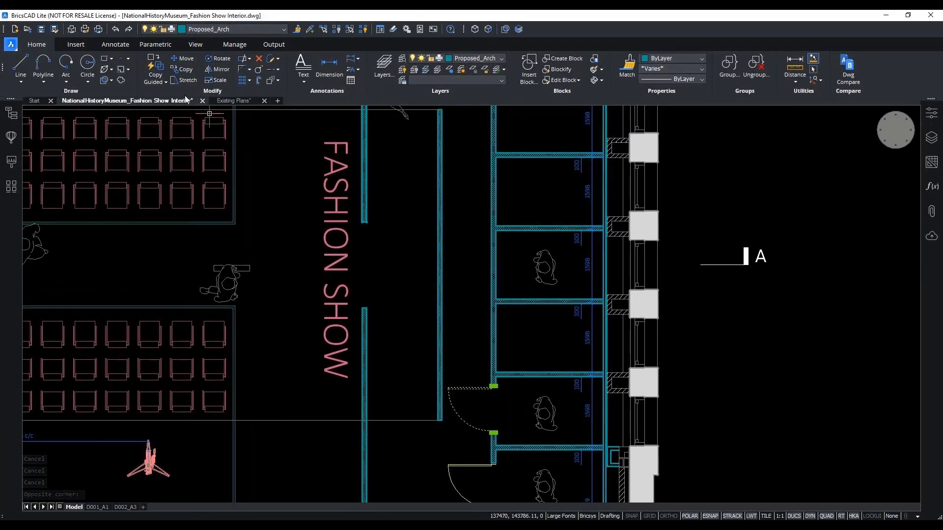
pyautogui.click(158, 68)
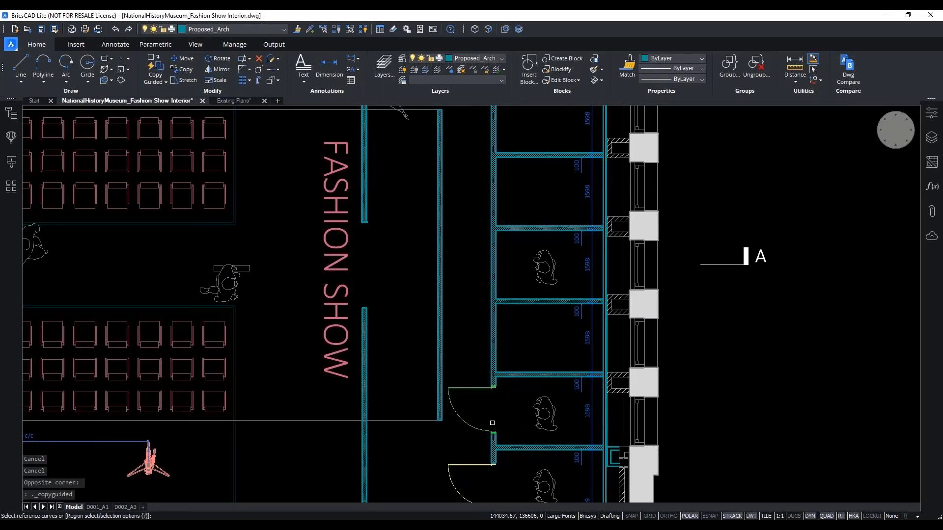
# Use the wall edges directly below and above the door opening as the reference curves for the guided copy
pyautogui.scroll(6, 492, 423)
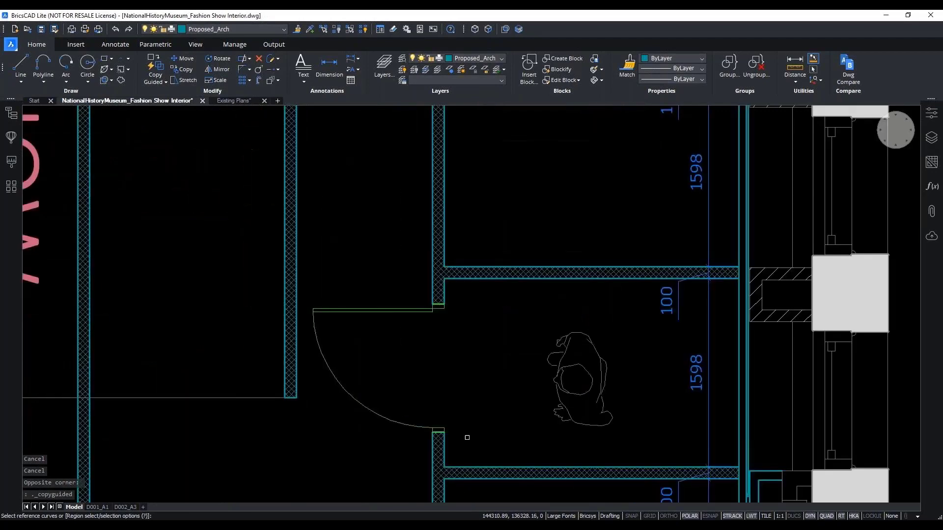
pyautogui.click(482, 443)
pyautogui.click(401, 455)
pyautogui.click(461, 233)
pyautogui.click(401, 247)
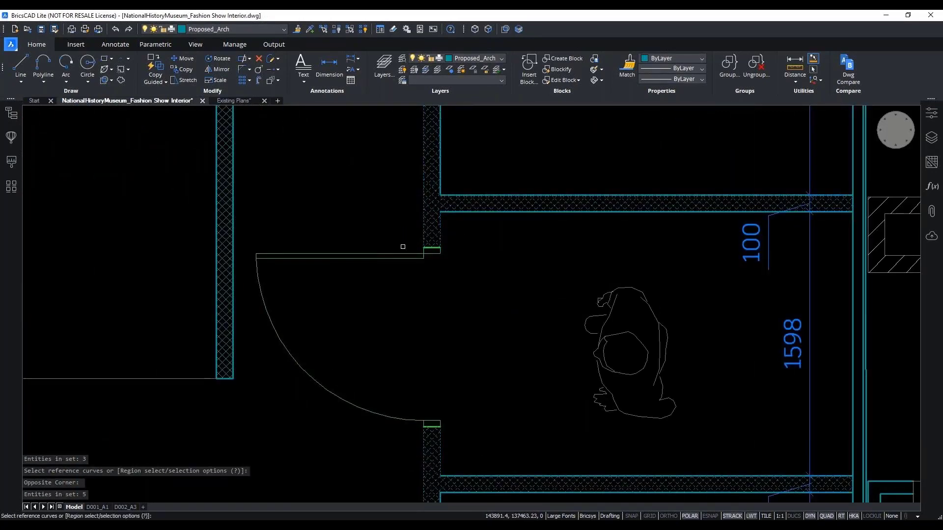
pyautogui.press('Return')
pyautogui.scroll(-2, 442, 364)
pyautogui.scroll(-2, 444, 370)
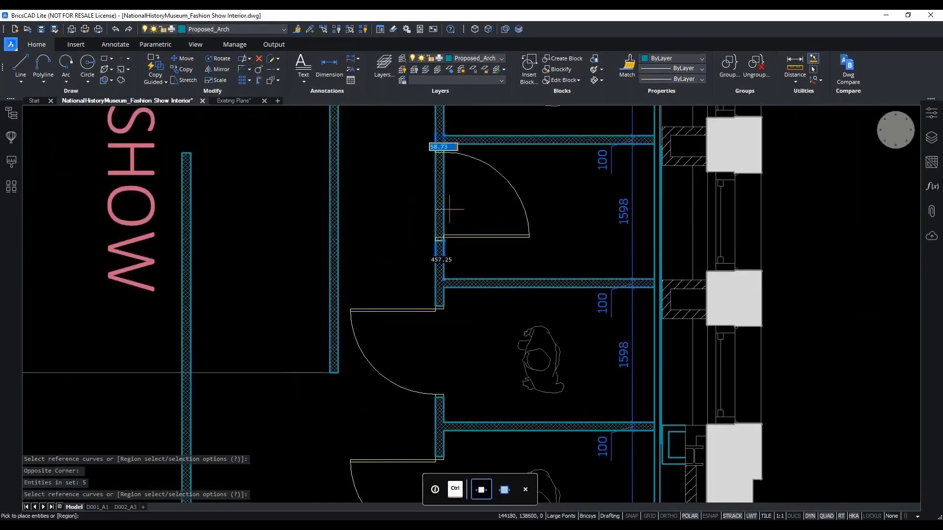
pyautogui.moveTo(468, 239); pyautogui.dragTo(545, 326, button='middle')
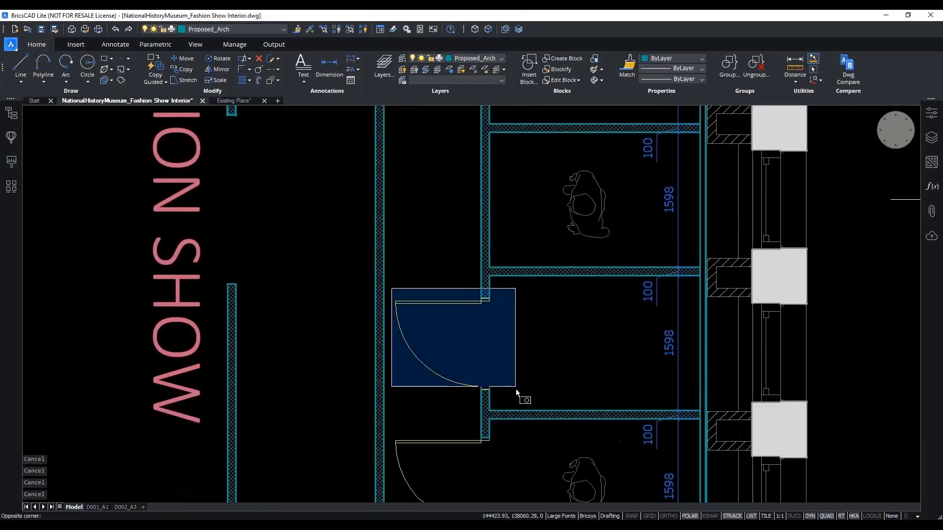
pyautogui.click(517, 394)
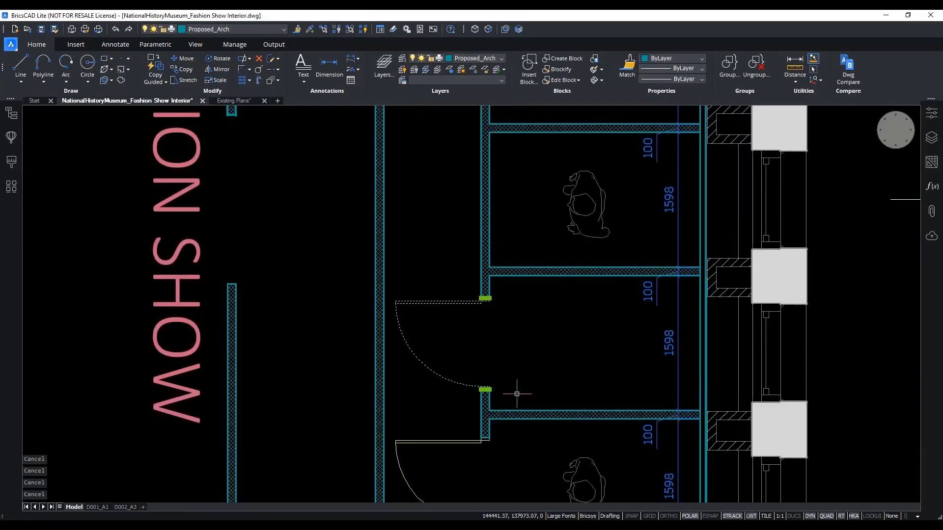
pyautogui.press('Escape')
pyautogui.press('Escape')
pyautogui.press('Escape')
# Start a guided copy of the upper dressing-room door, using the wall ends above and below its opening as reference curves
pyautogui.click(392, 297)
pyautogui.click(540, 398)
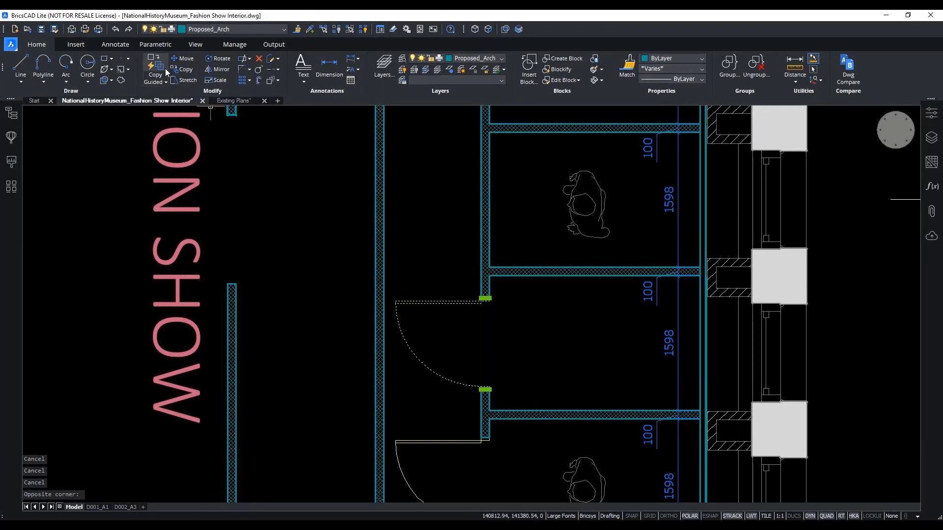
pyautogui.click(160, 82)
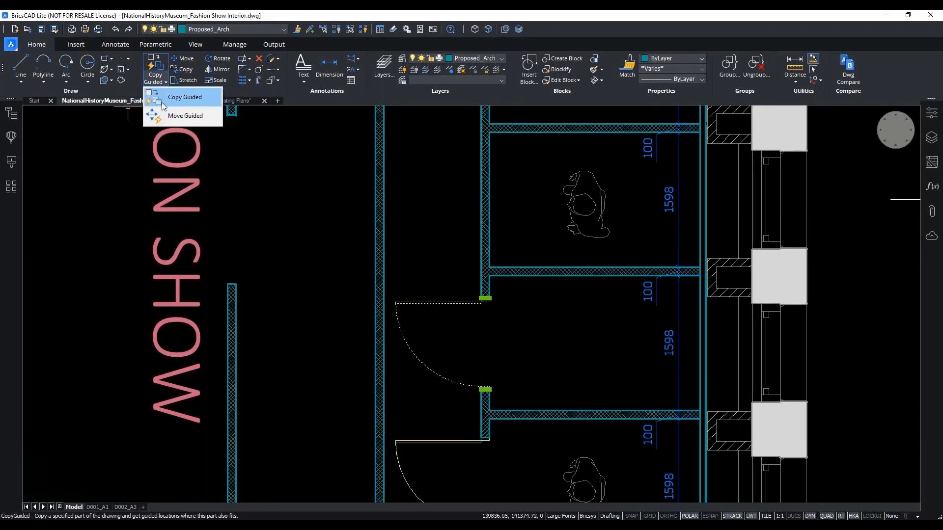
pyautogui.click(161, 100)
pyautogui.click(503, 289)
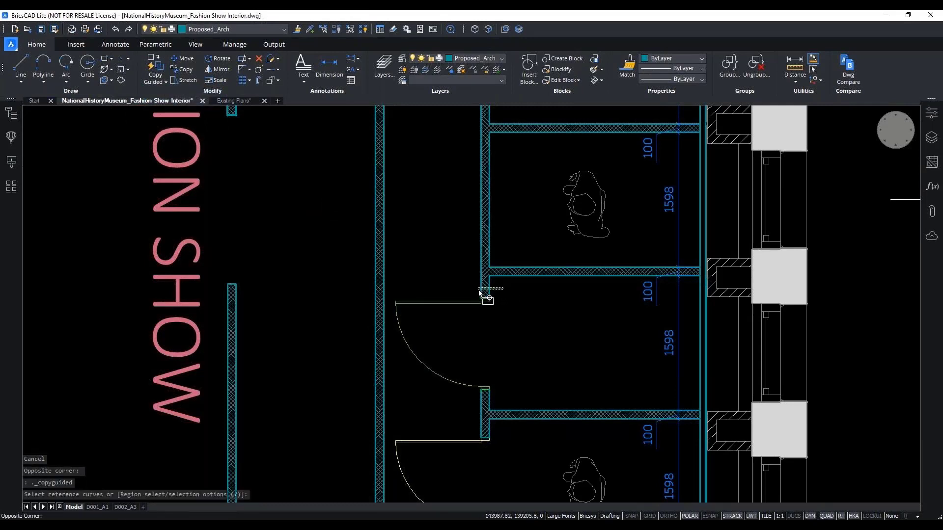
pyautogui.click(479, 304)
pyautogui.click(502, 394)
pyautogui.click(489, 400)
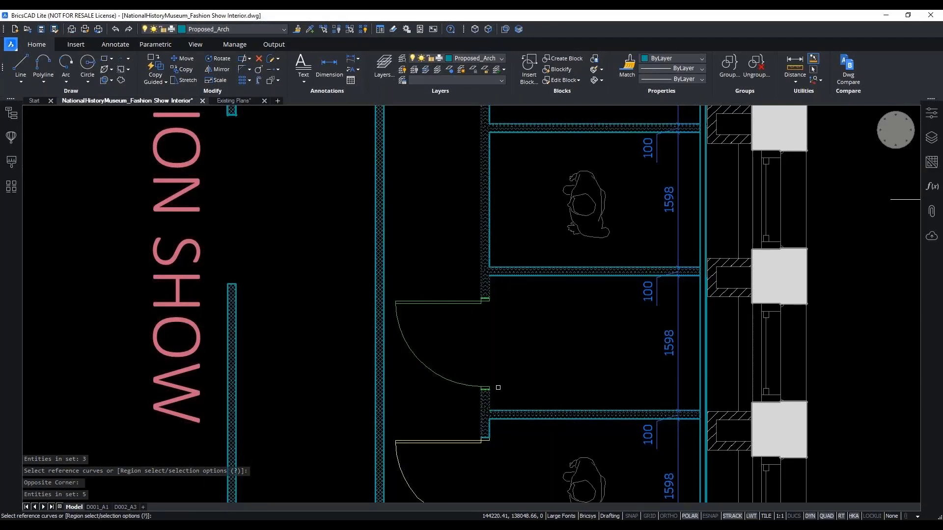
pyautogui.press('Return')
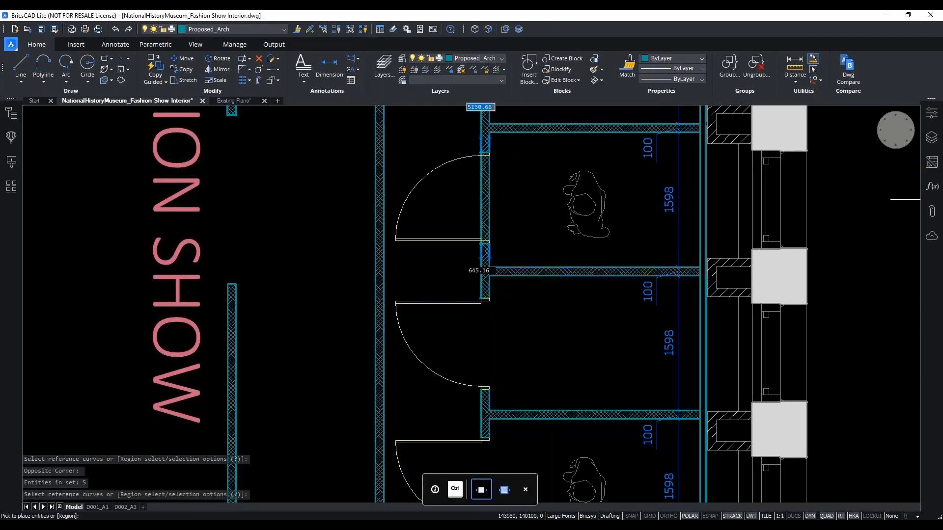
# Place a door copy in the partition below the upper door's dressing room, 300 from the corridor wall and swinging up into that room
pyautogui.moveTo(472, 224)
pyautogui.mouseDown(button='middle')
pyautogui.moveTo(433, 378)
pyautogui.moveTo(443, 282)
pyautogui.mouseUp(button='middle')
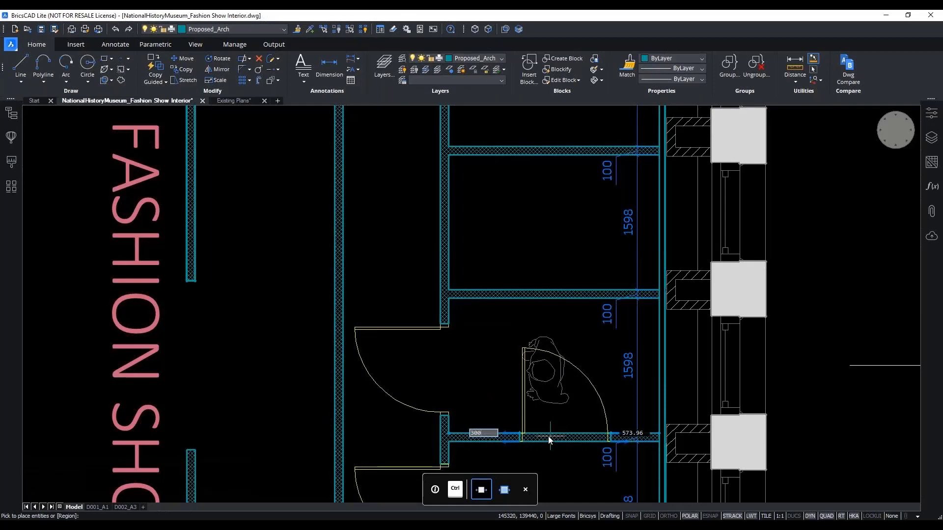
pyautogui.press('Return')
pyautogui.scroll(-1, 548, 428)
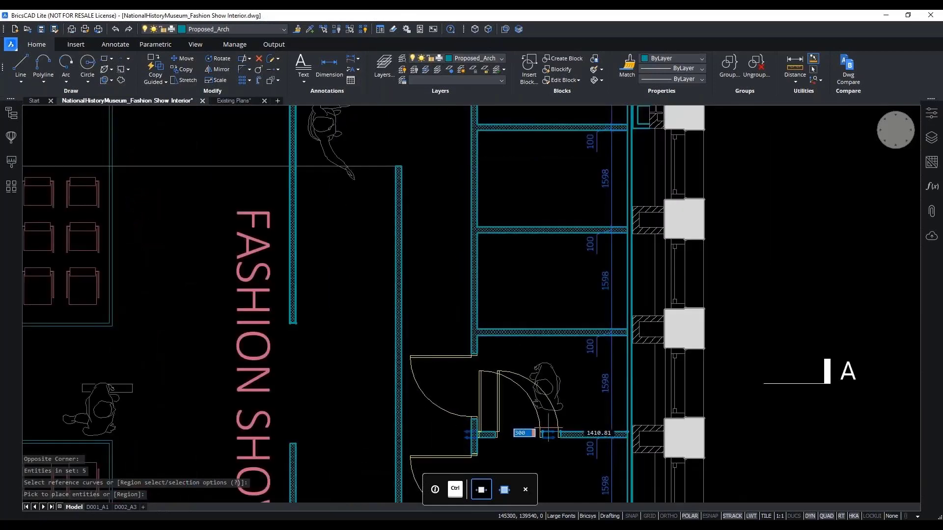
# Place another door copy in the corridor wall of the dressing room directly above, swinging into the room, and end the guided copy
pyautogui.scroll(-2, 548, 433)
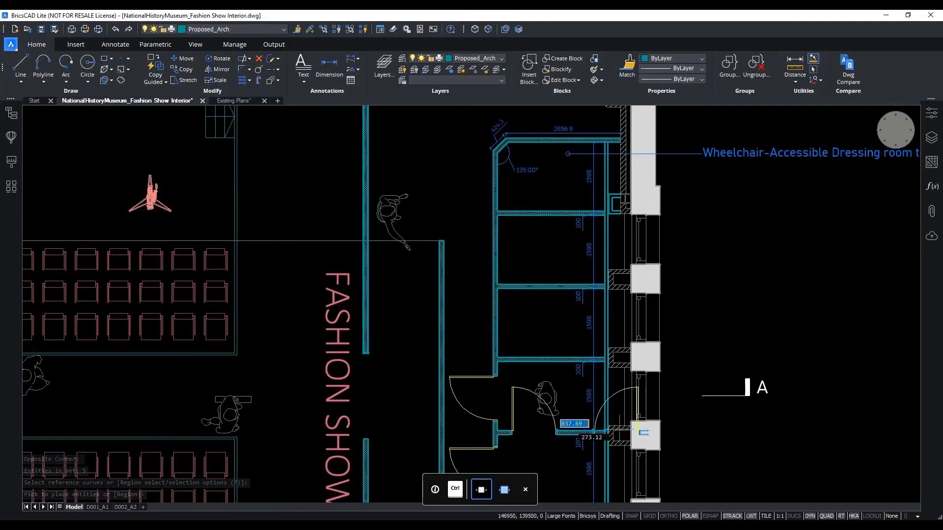
pyautogui.scroll(4, 591, 433)
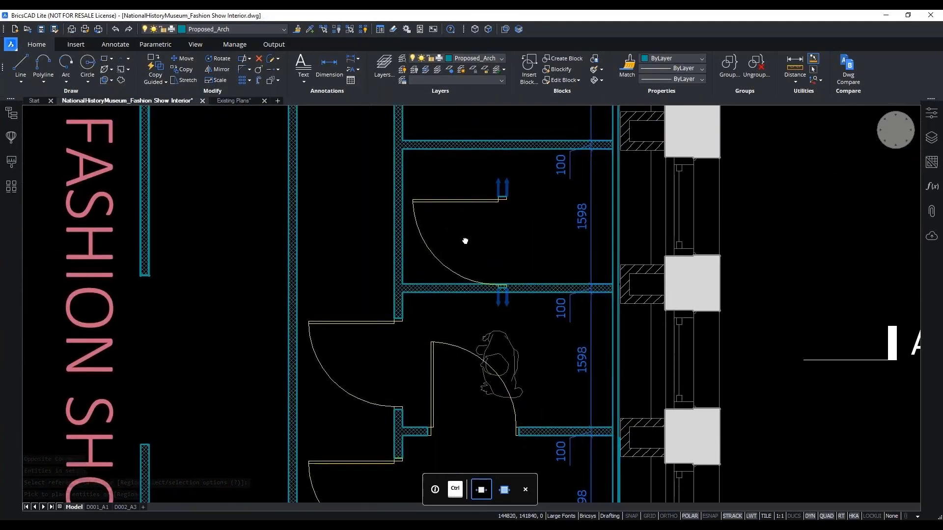
pyautogui.moveTo(465, 240); pyautogui.dragTo(478, 353, button='middle')
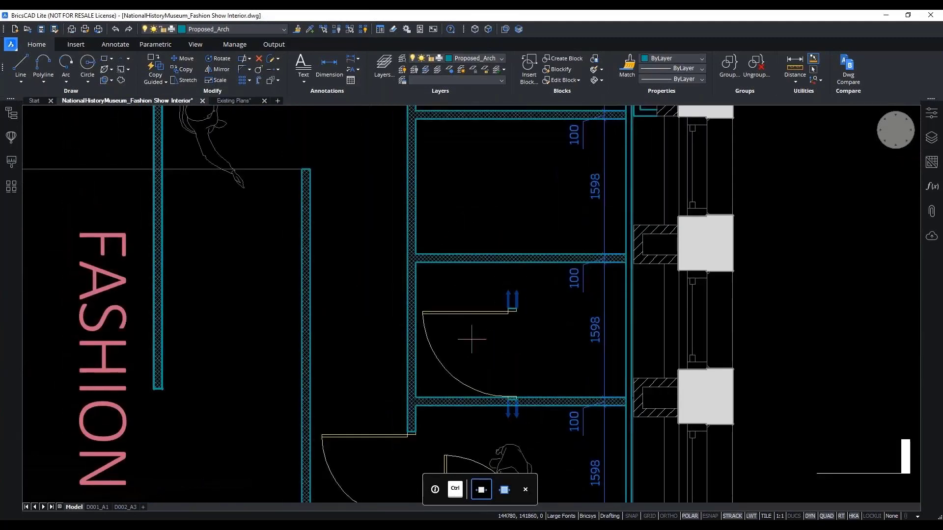
pyautogui.click(418, 316)
pyautogui.scroll(-2, 492, 323)
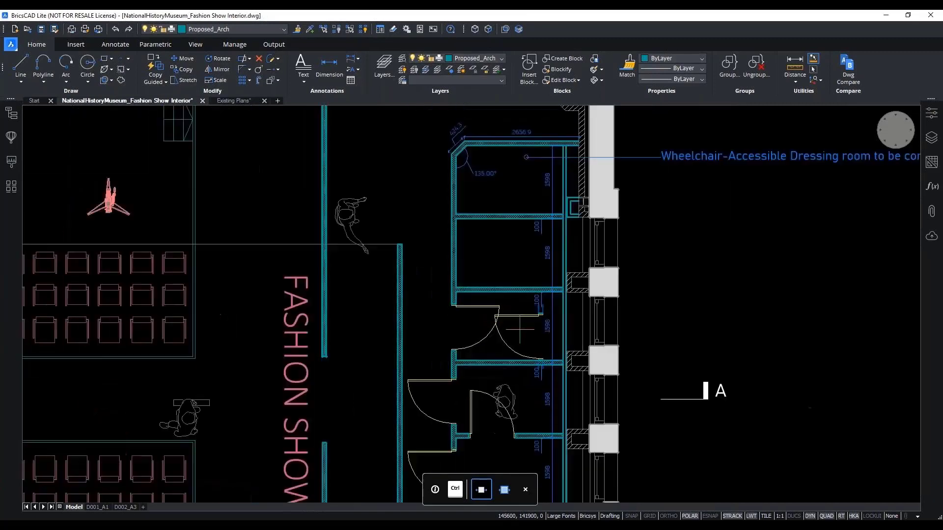
pyautogui.scroll(-2, 519, 329)
pyautogui.scroll(4, 506, 378)
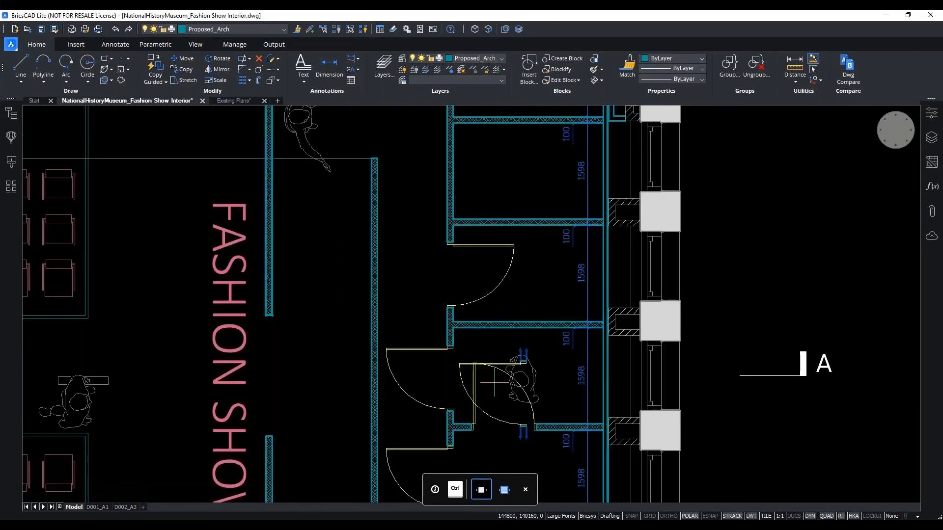
pyautogui.press('Escape')
pyautogui.press('Escape')
pyautogui.press('Escape')
pyautogui.press('Escape')
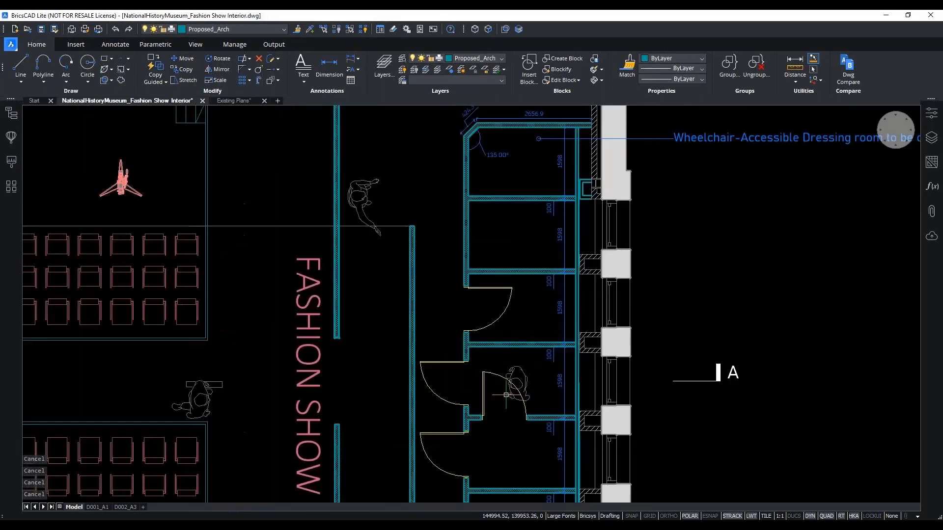
# Start a guided copy of the same original door, using the wall ends around its opening and the adjoining partition's lower edge as reference curves
pyautogui.scroll(-2, 508, 388)
pyautogui.scroll(5, 505, 394)
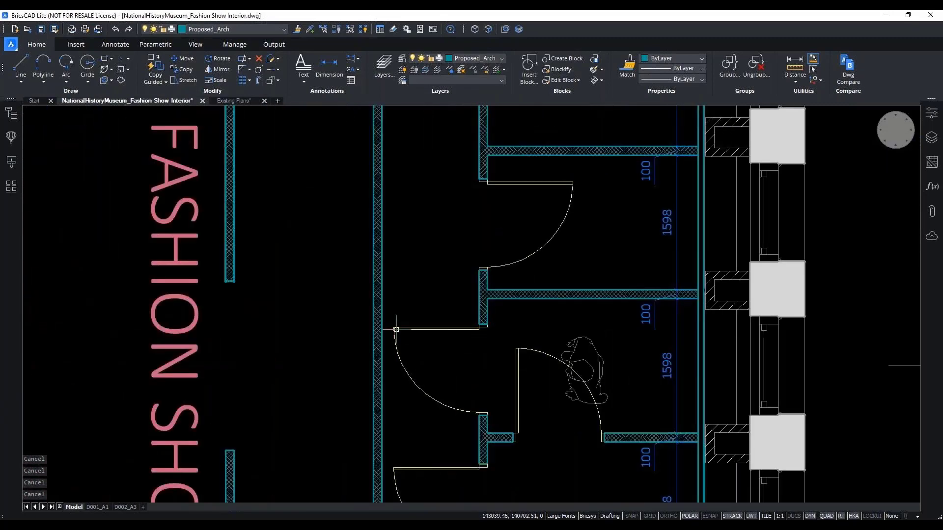
pyautogui.click(393, 323)
pyautogui.click(509, 422)
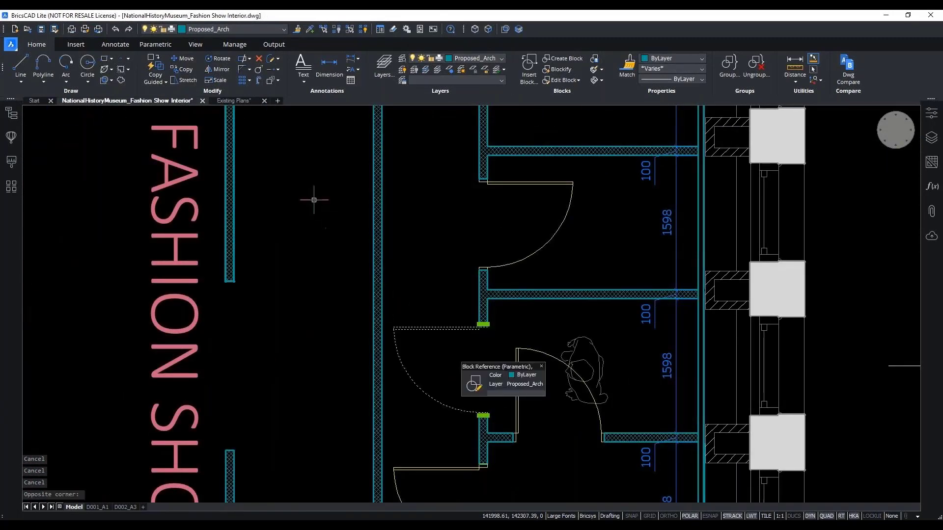
pyautogui.click(156, 66)
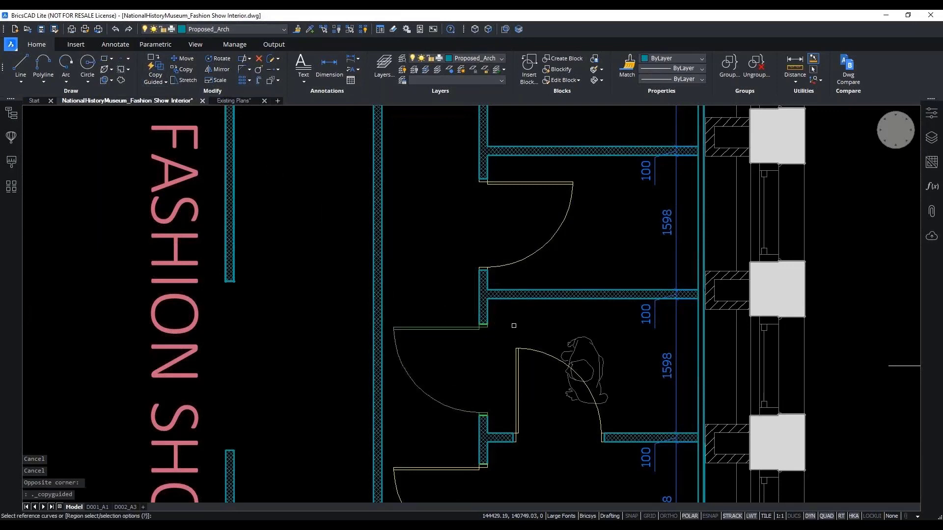
pyautogui.scroll(2, 511, 324)
pyautogui.click(512, 324)
pyautogui.click(446, 301)
pyautogui.click(484, 458)
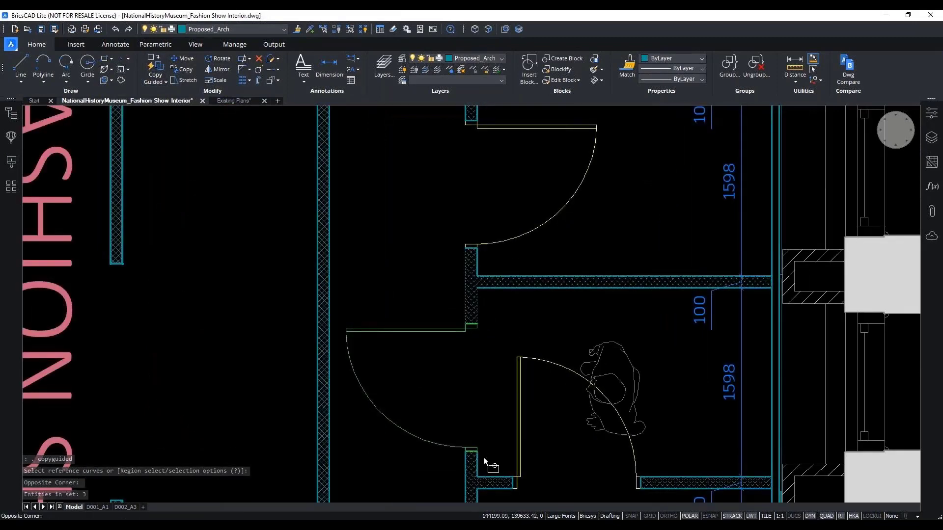
pyautogui.click(512, 348)
pyautogui.scroll(5, 488, 296)
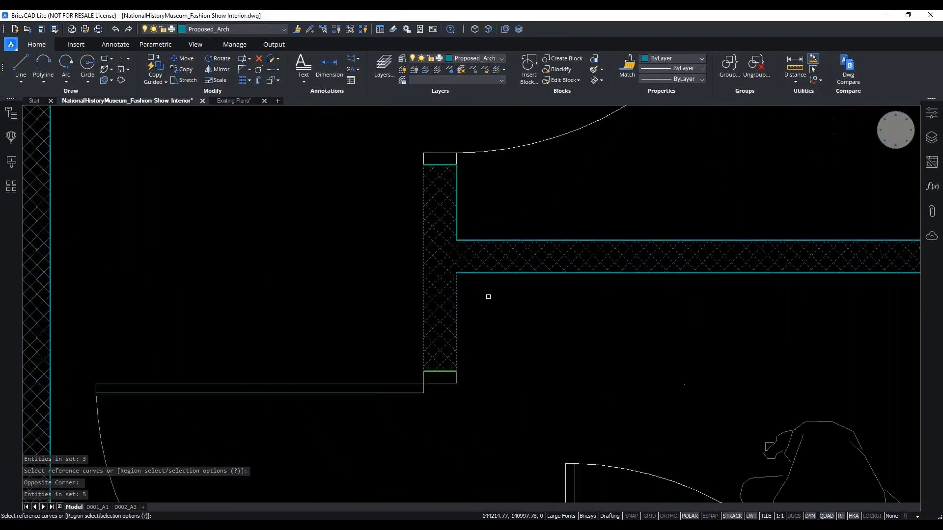
pyautogui.click(465, 273)
pyautogui.scroll(-10, 471, 268)
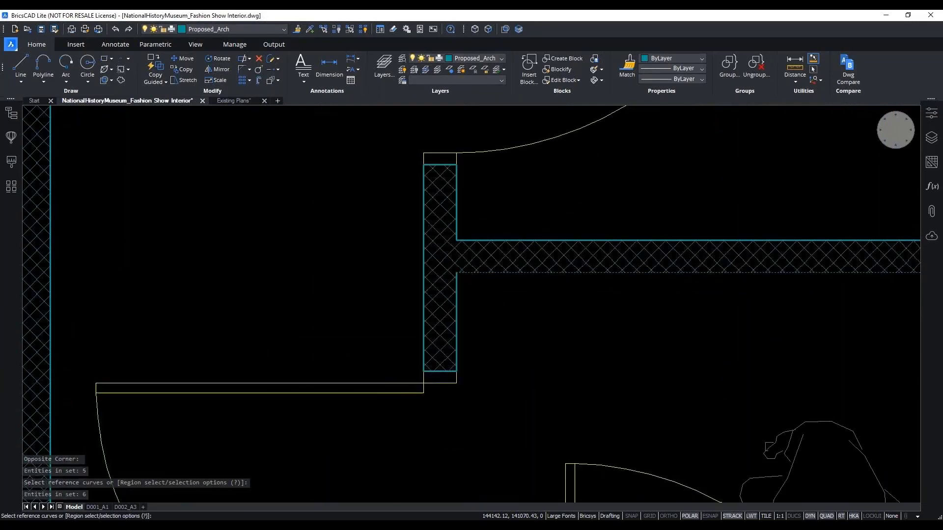
pyautogui.press('Return')
# Place a door copy in the corridor wall of the second dressing room from the top, swinging out into the corridor
pyautogui.moveTo(480, 260); pyautogui.dragTo(475, 362, button='middle')
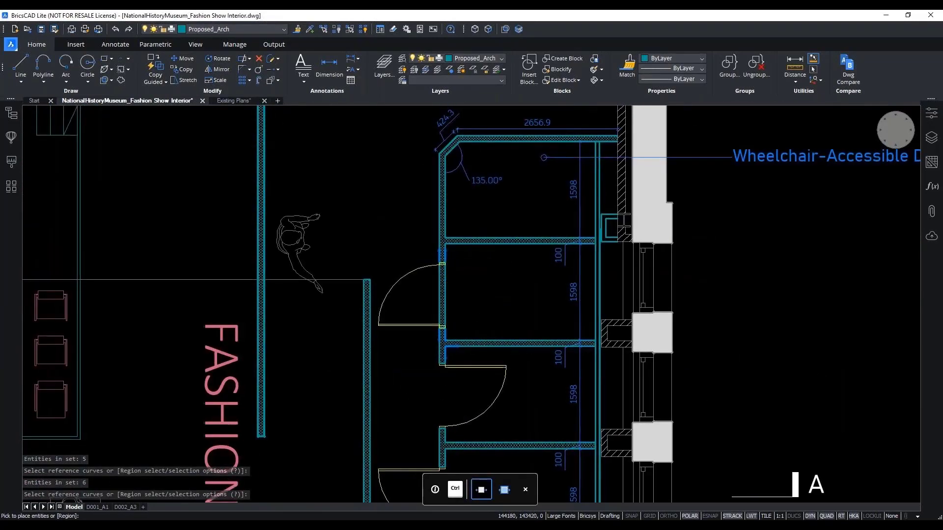
pyautogui.scroll(3, 446, 275)
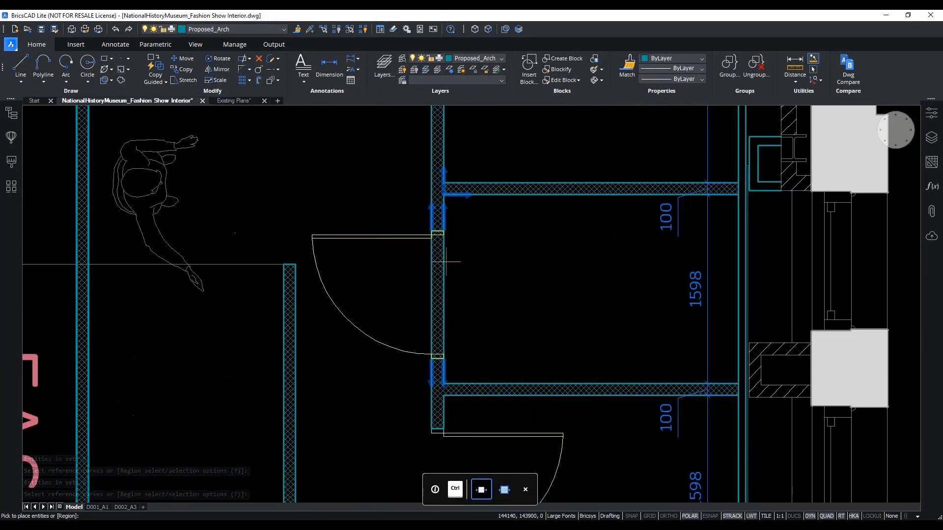
pyautogui.scroll(-4, 447, 260)
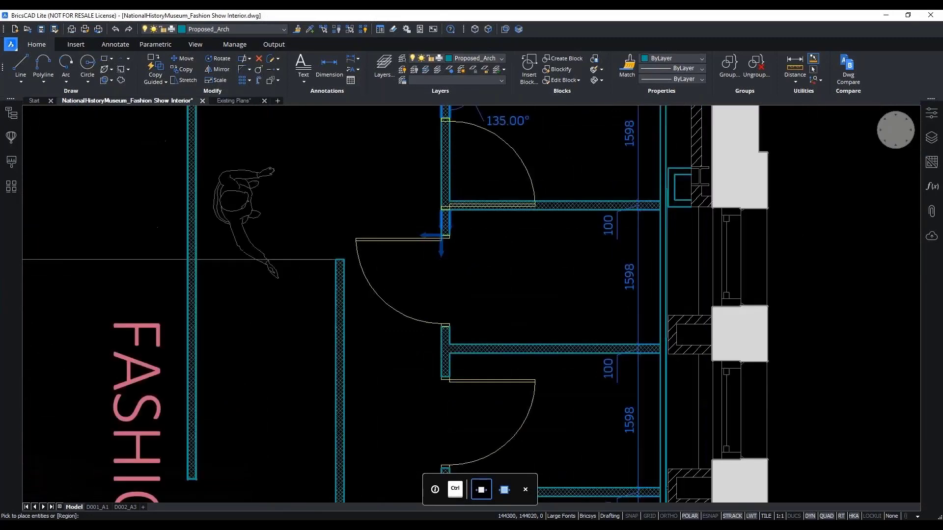
pyautogui.moveTo(488, 281); pyautogui.dragTo(483, 315, button='middle')
pyautogui.scroll(3, 483, 314)
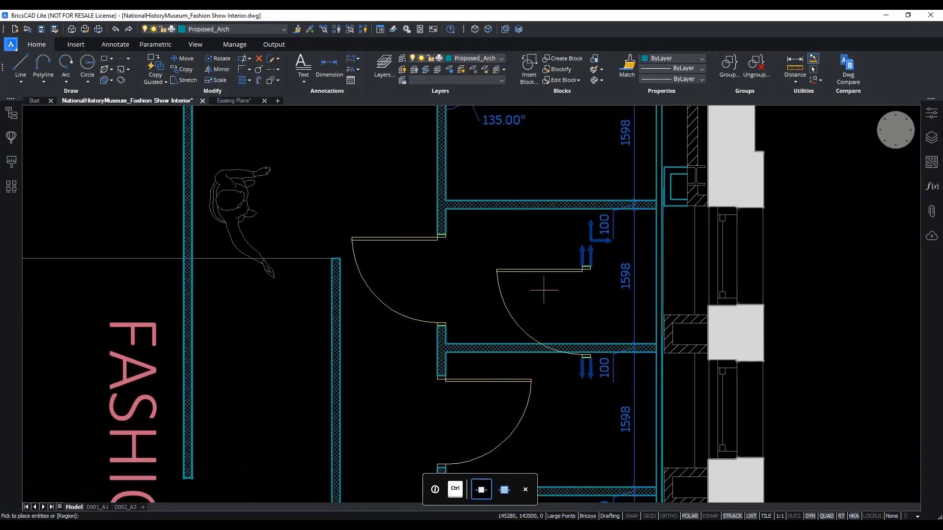
# Place a door copy in the top wall of the wheelchair-accessible dressing room, swinging outward, and end the guided copy
pyautogui.scroll(3, 484, 280)
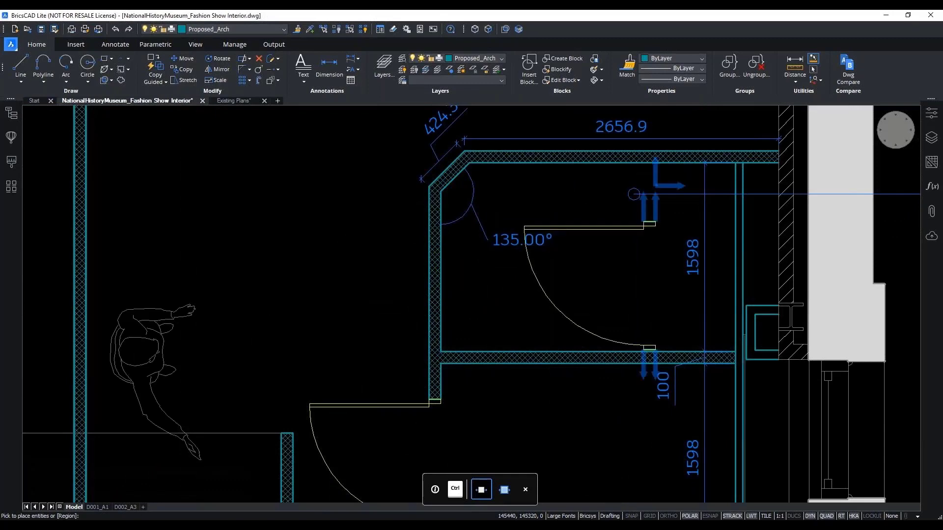
pyautogui.moveTo(648, 248); pyautogui.dragTo(524, 432, button='middle')
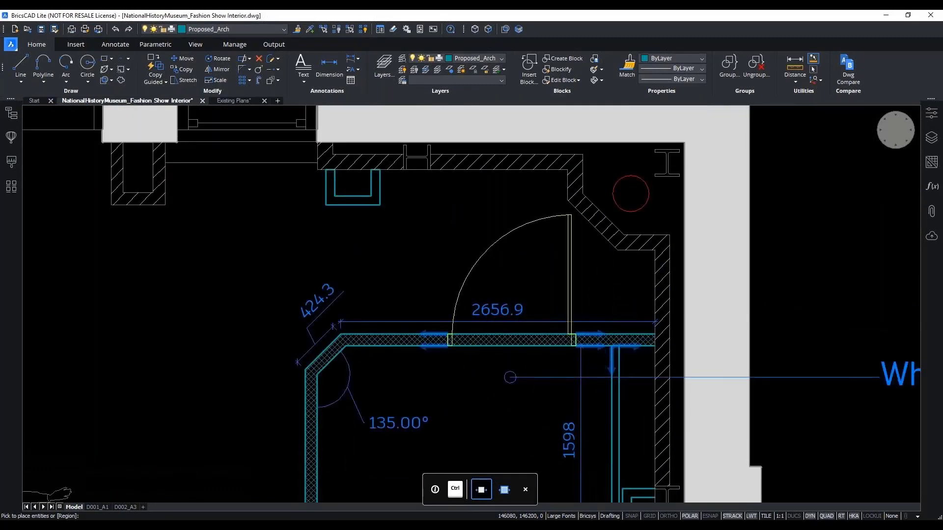
pyautogui.scroll(2, 550, 342)
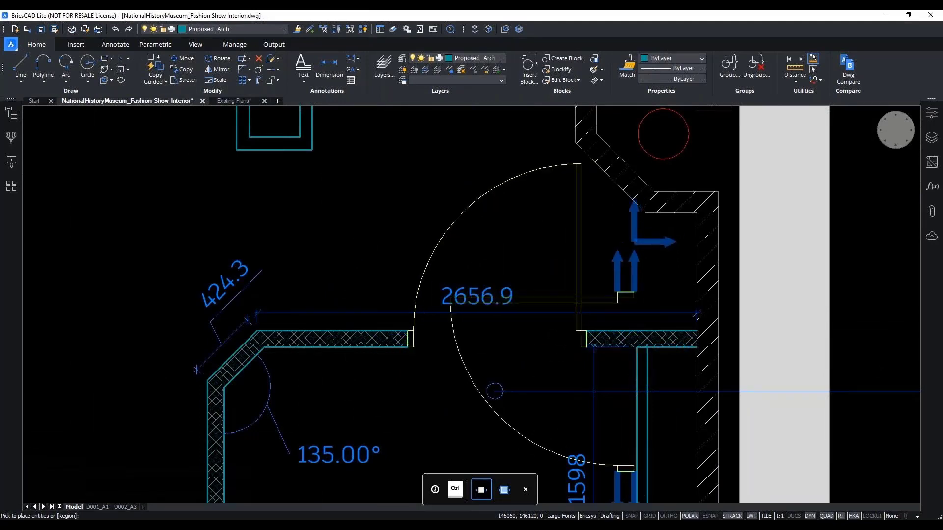
pyautogui.scroll(-2, 471, 305)
pyautogui.press('Escape')
pyautogui.press('Escape')
pyautogui.press('Escape')
pyautogui.press('Escape')
# Review the copied dressing-room doors and the complete fashion show plan
pyautogui.scroll(2, 433, 310)
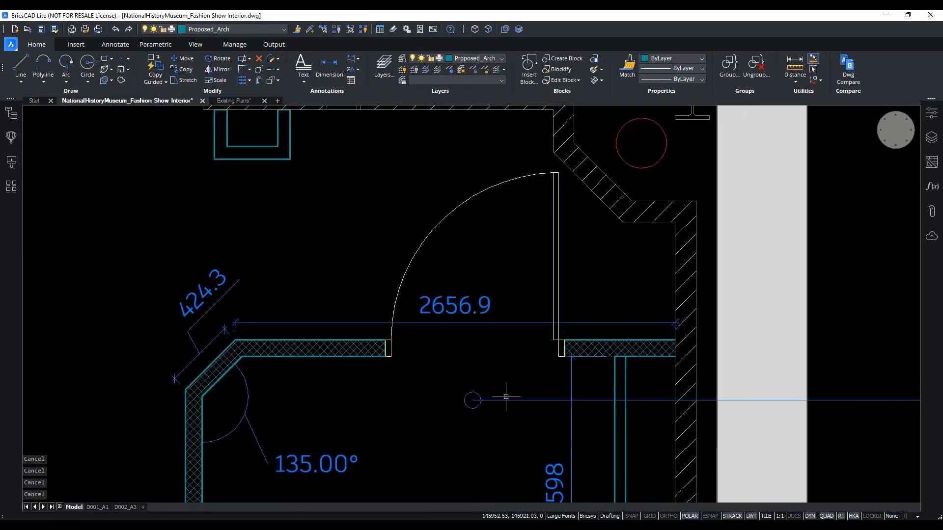
pyautogui.scroll(-3, 433, 311)
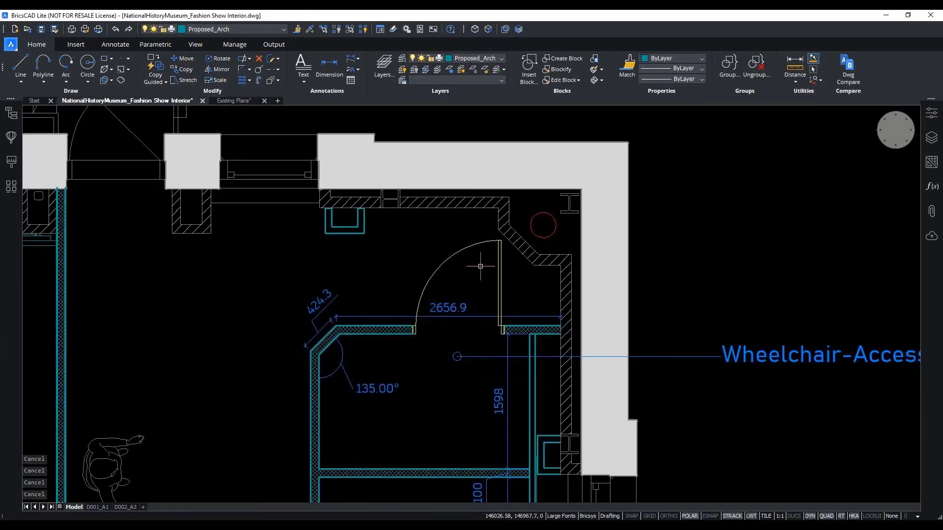
pyautogui.scroll(-5, 480, 266)
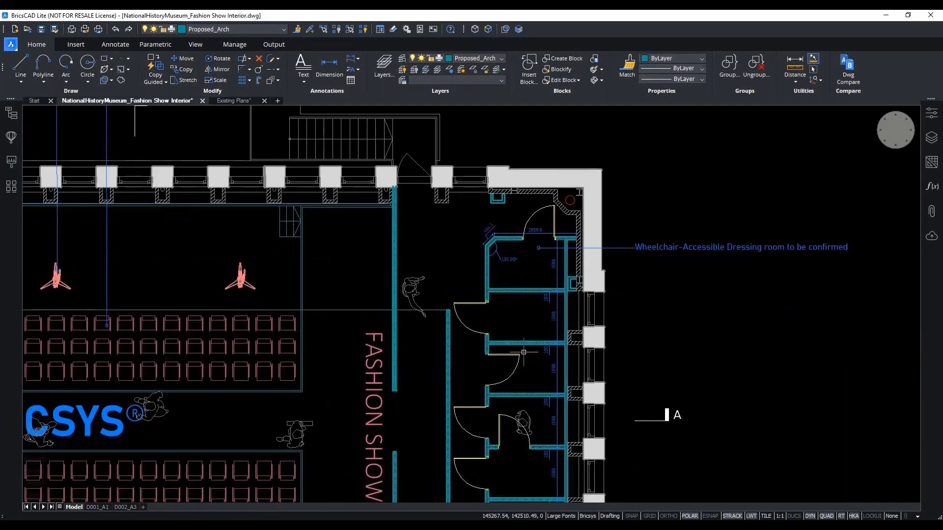
pyautogui.scroll(-4, 565, 275)
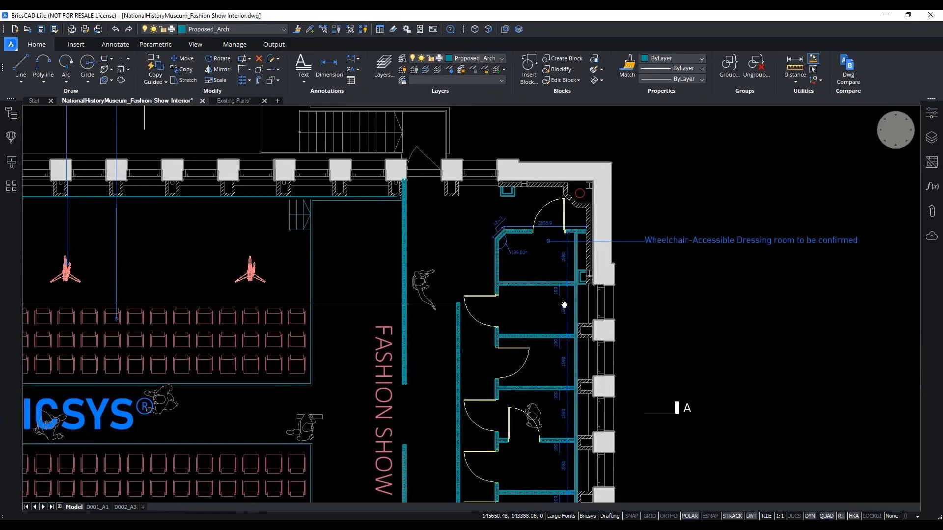
pyautogui.scroll(-2, 598, 246)
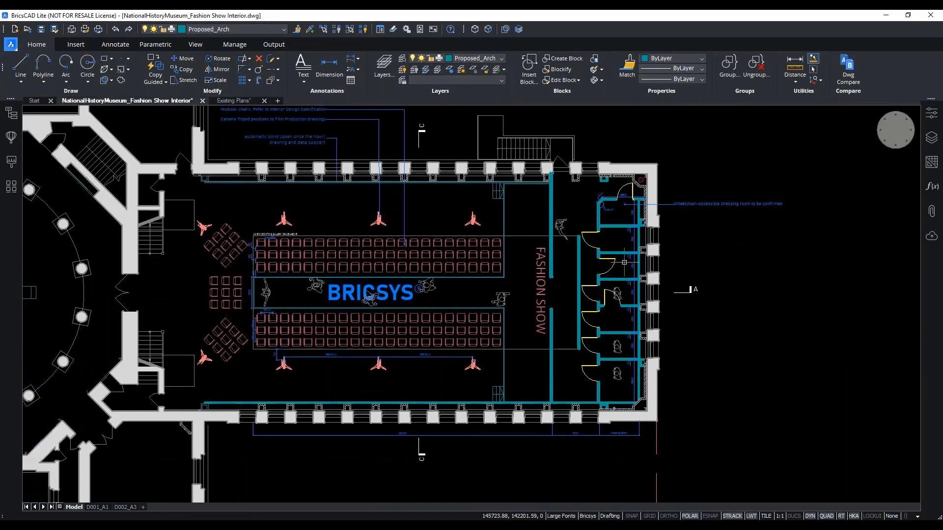
pyautogui.moveTo(534, 329); pyautogui.dragTo(552, 338, button='middle')
pyautogui.press('Escape')
pyautogui.press('Escape')
pyautogui.press('Escape')
pyautogui.press('Escape')
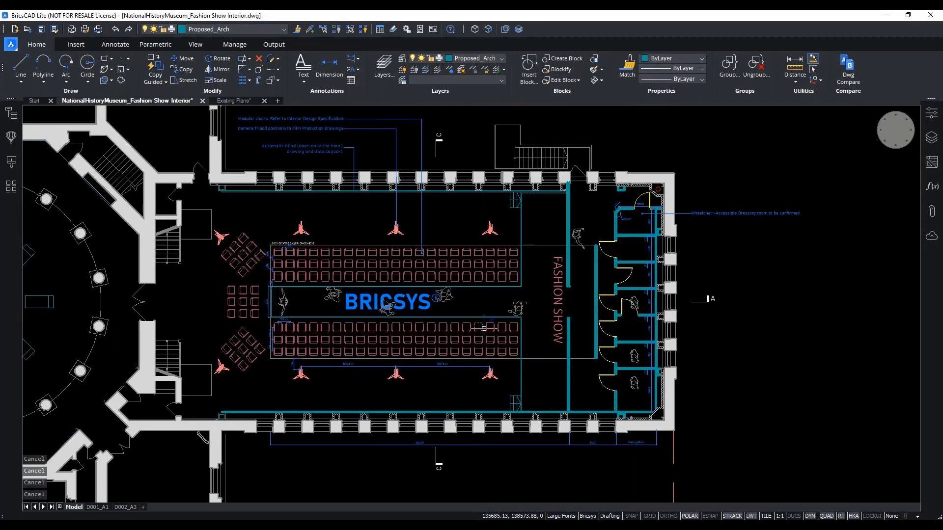
pyautogui.scroll(2, 450, 321)
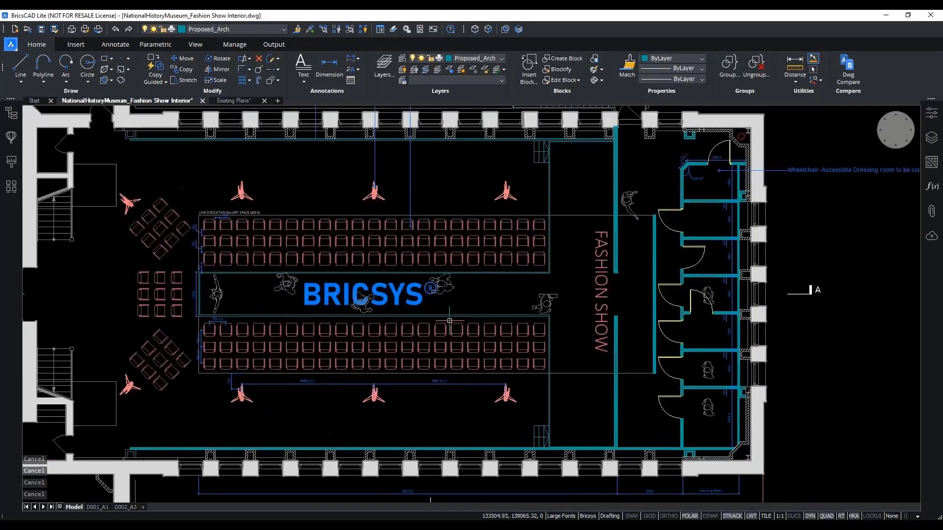
pyautogui.moveTo(672, 263)
pyautogui.mouseDown(button='middle')
pyautogui.moveTo(627, 281)
pyautogui.moveTo(650, 288)
pyautogui.moveTo(673, 275)
pyautogui.moveTo(671, 287)
pyautogui.mouseUp(button='middle')
pyautogui.scroll(-2, 671, 290)
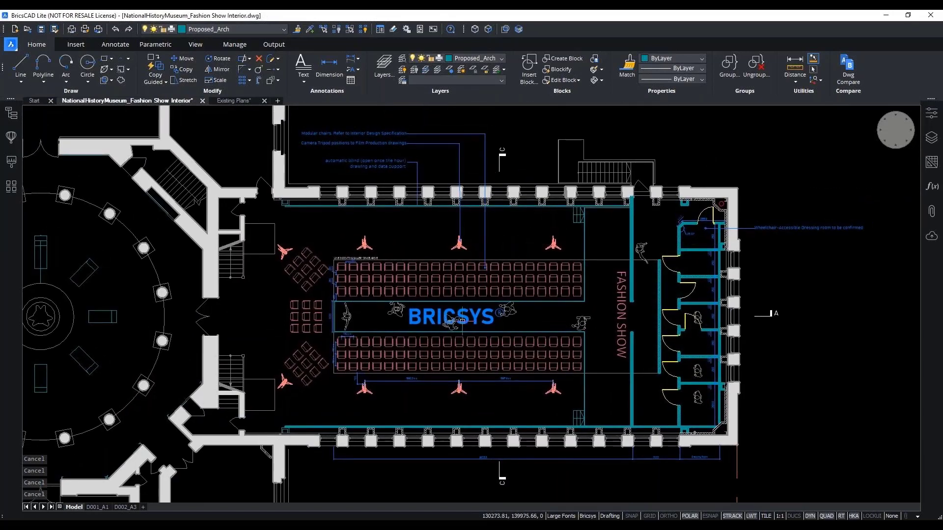
pyautogui.moveTo(462, 346)
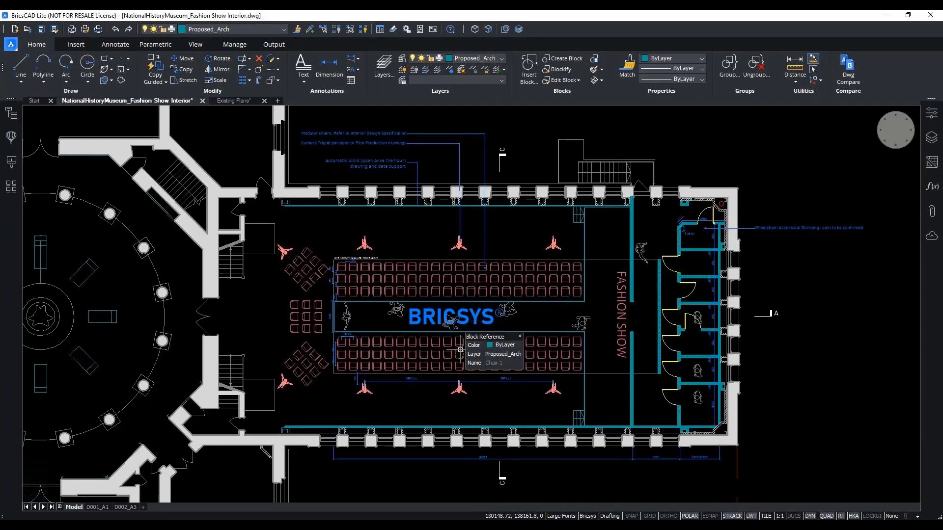
pyautogui.scroll(2, 466, 318)
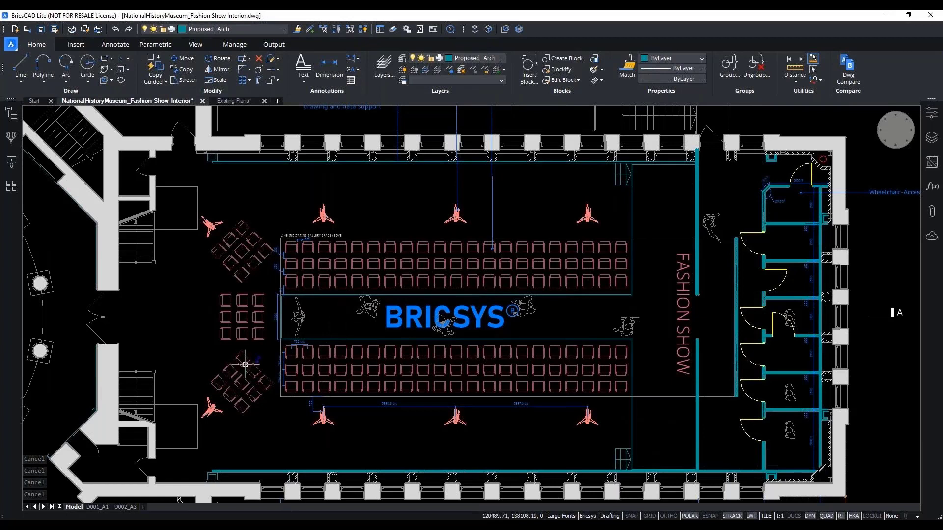
pyautogui.moveTo(245, 364)
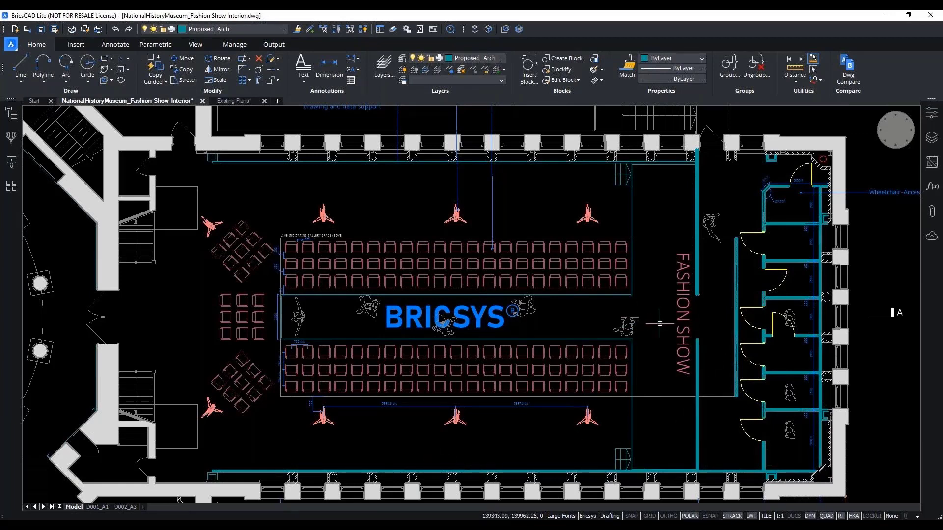
pyautogui.write('COMBINETEXT')
pyautogui.press('Return')
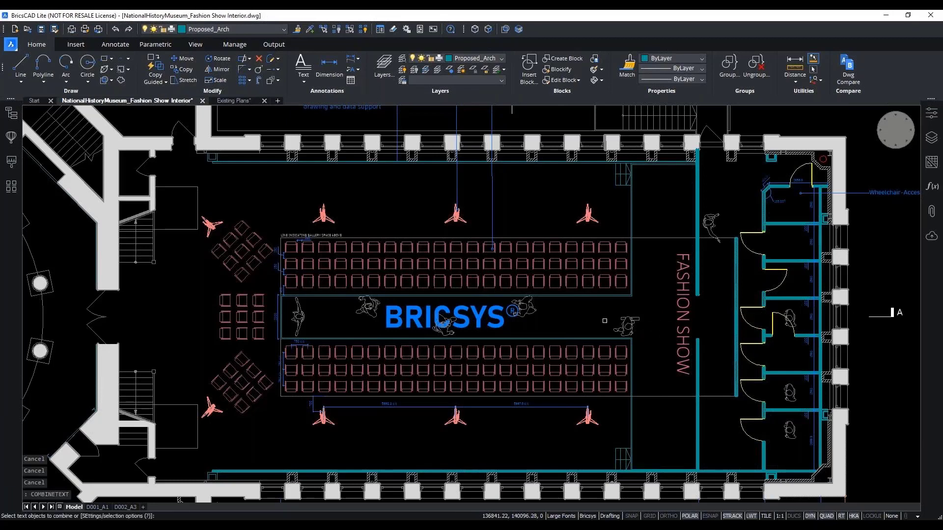
pyautogui.click(676, 322)
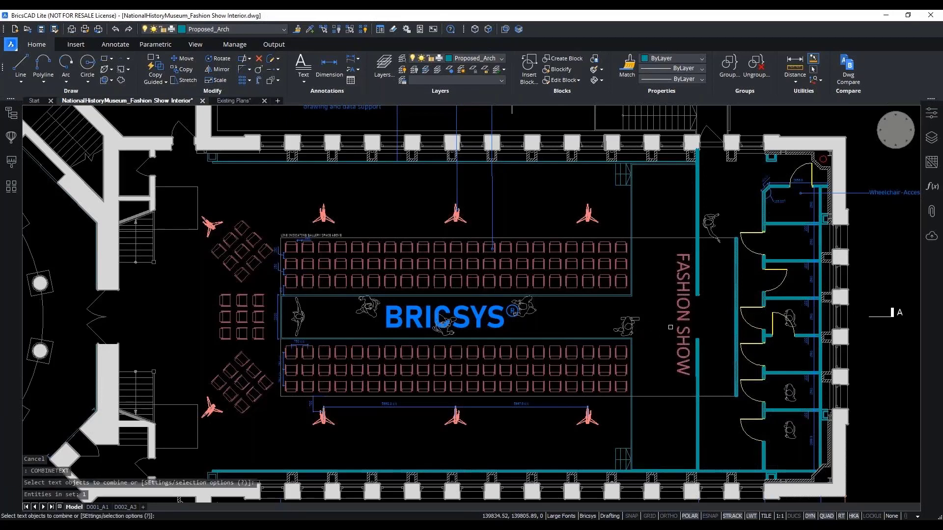
pyautogui.press('Escape')
pyautogui.press('Escape')
pyautogui.press('Escape')
pyautogui.click(476, 324)
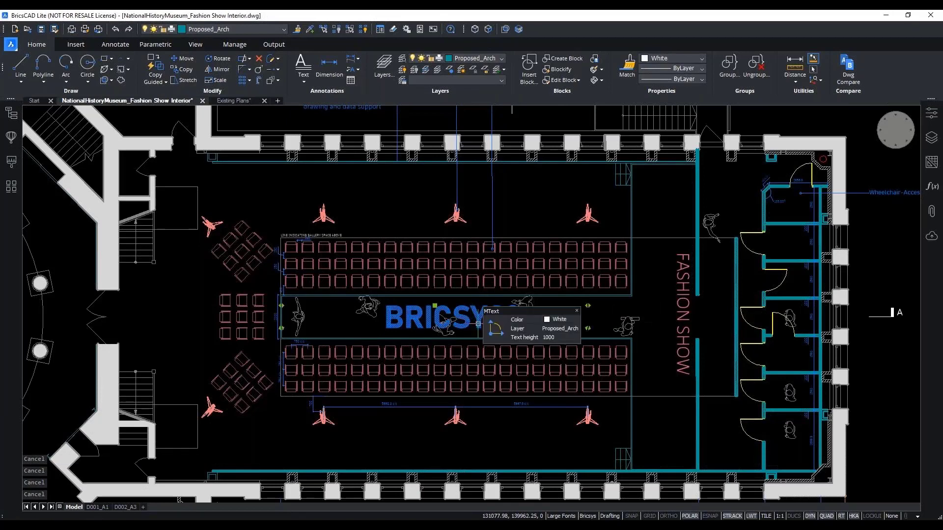
pyautogui.click(677, 315)
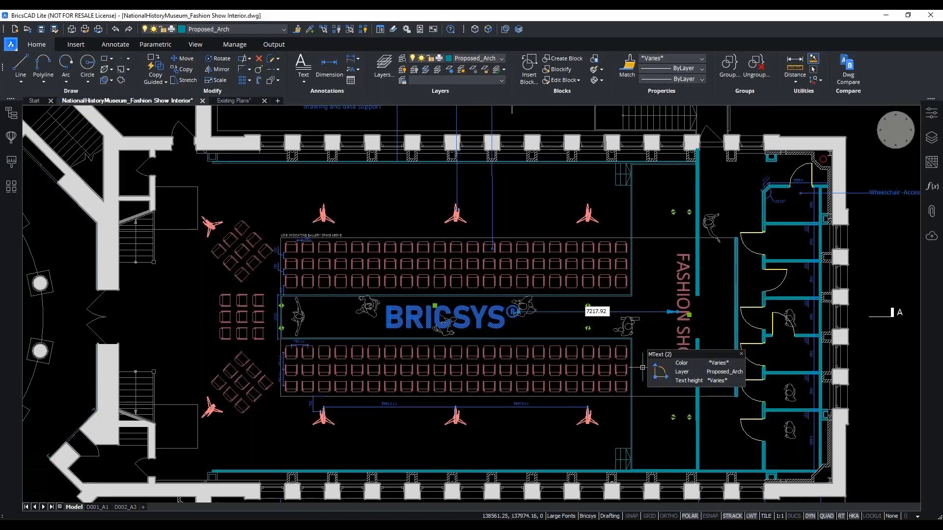
pyautogui.press('Escape')
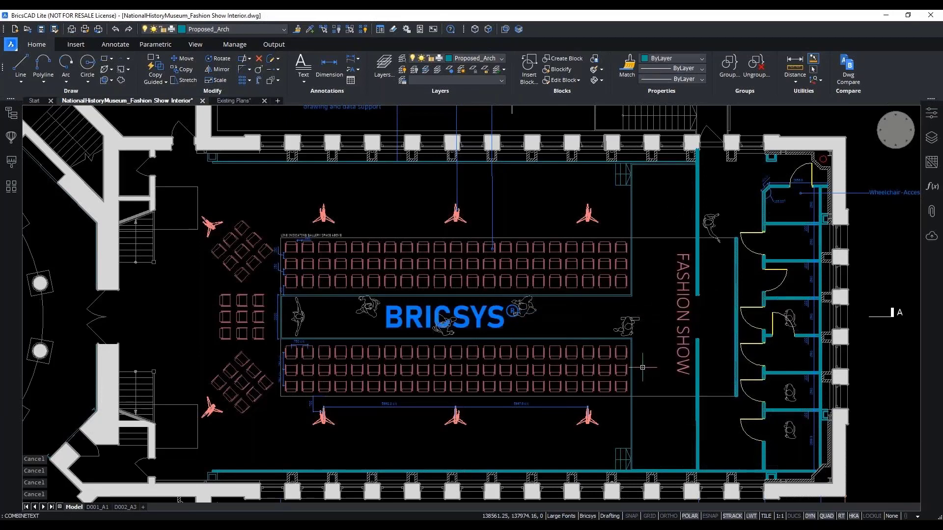
# Combine the FASHION SHOW and BRICSYS texts into one multiline text with COMBINETEXT, picking FASHION SHOW first, and check the merged object
pyautogui.press('Return')
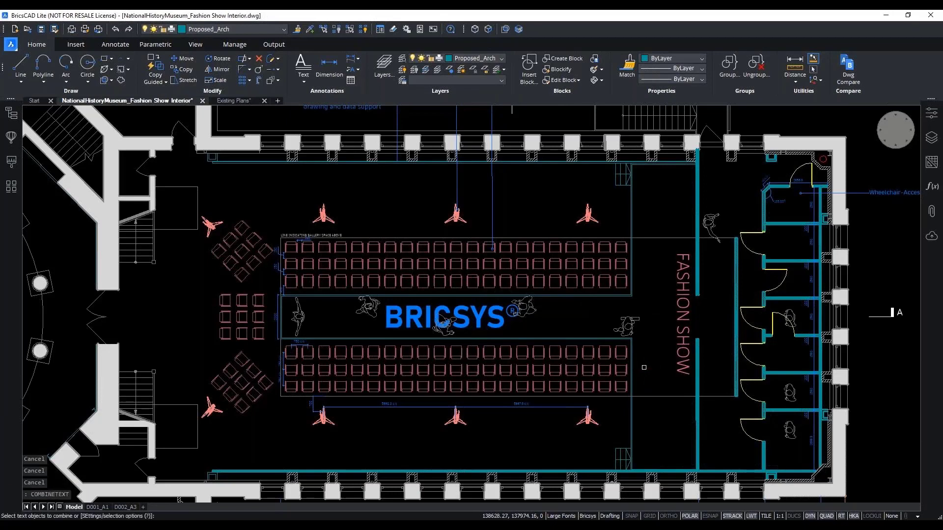
pyautogui.click(687, 331)
pyautogui.click(471, 318)
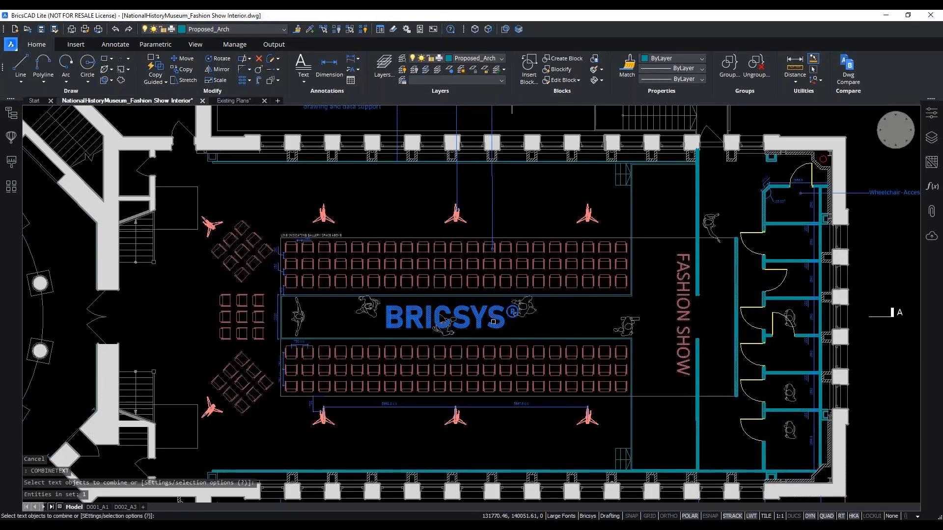
pyautogui.press('Return')
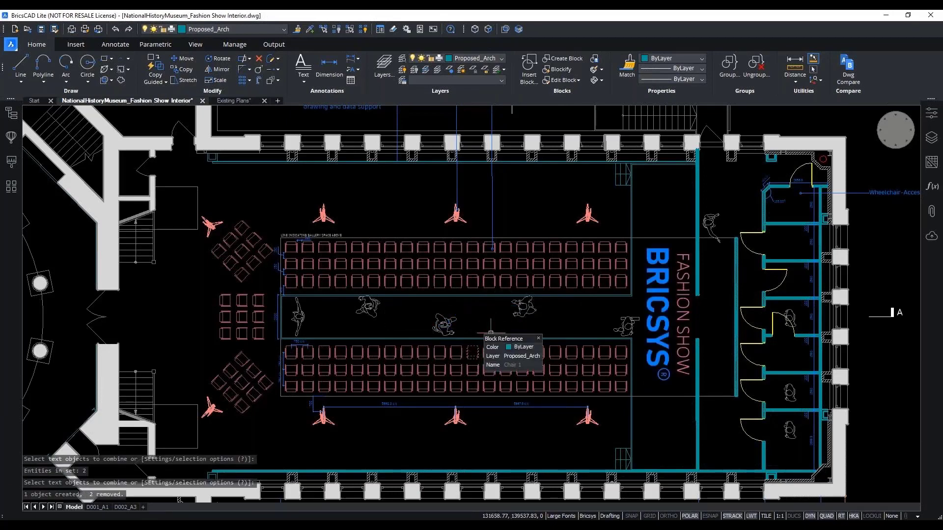
pyautogui.press('Escape')
pyautogui.press('Escape')
pyautogui.press('Escape')
pyautogui.press('Escape')
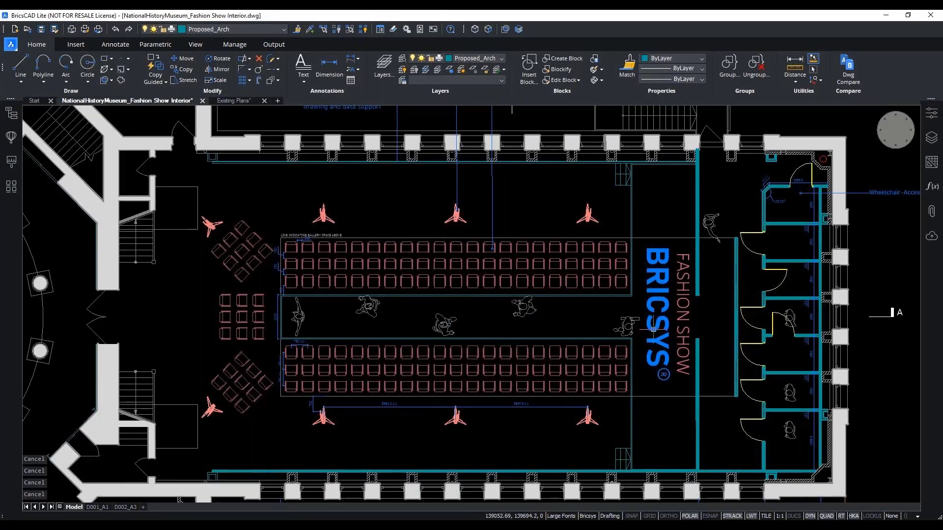
pyautogui.click(653, 329)
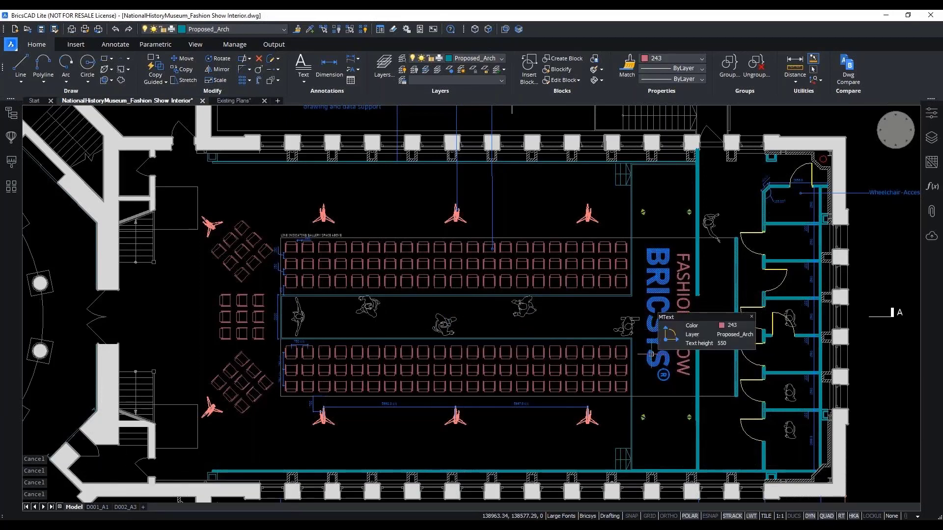
pyautogui.press('Escape')
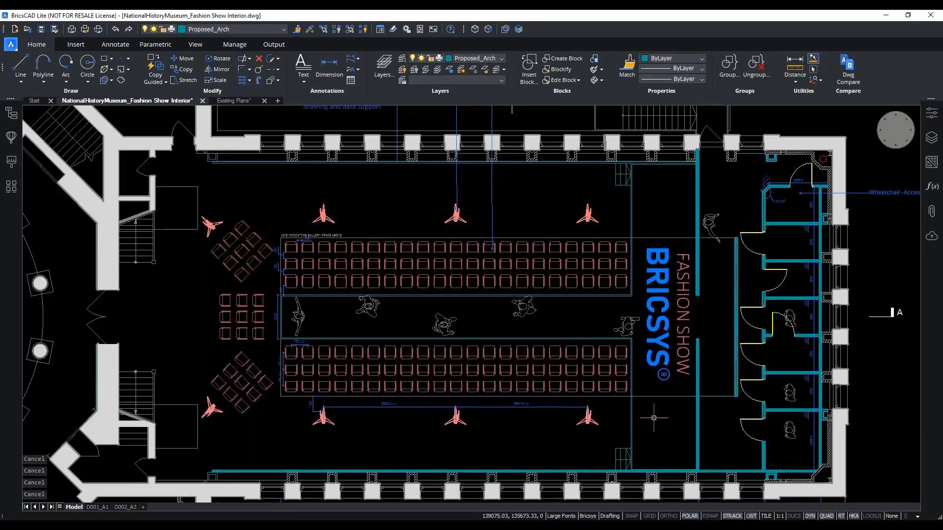
# Revert the front-row chair nearest the BRICSYS text in the lower seating block through its History property with Undo 1 step(s)
pyautogui.scroll(-5, 646, 414)
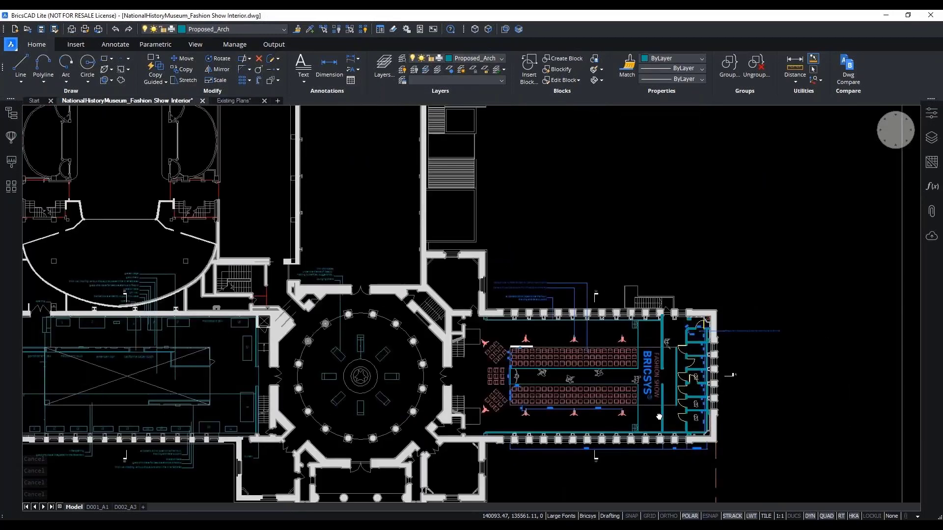
pyautogui.scroll(2, 626, 359)
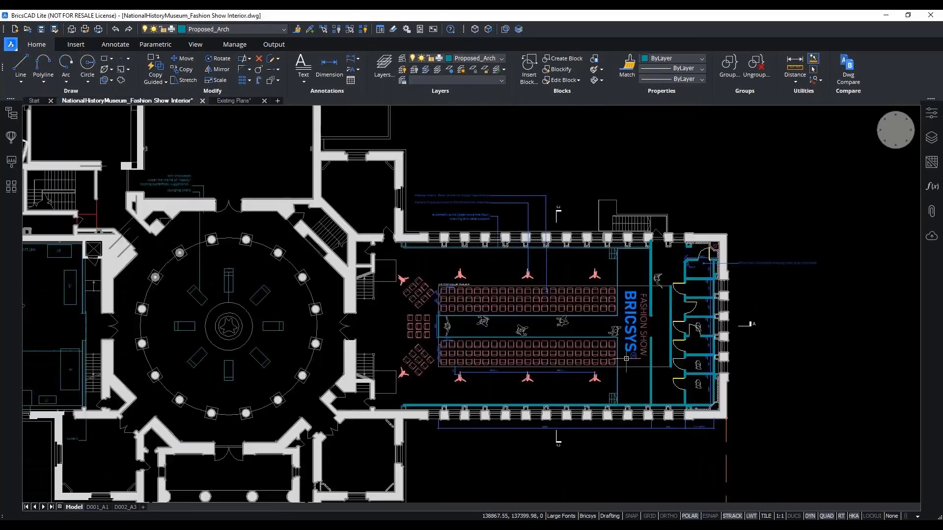
pyautogui.scroll(4, 626, 358)
pyautogui.press('Escape')
pyautogui.press('Escape')
pyautogui.press('Escape')
pyautogui.press('Escape')
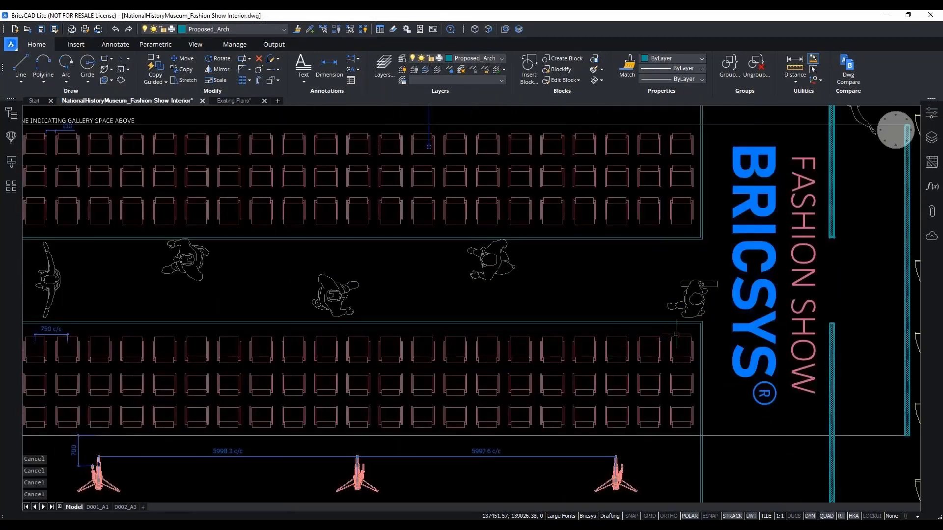
pyautogui.click(681, 363)
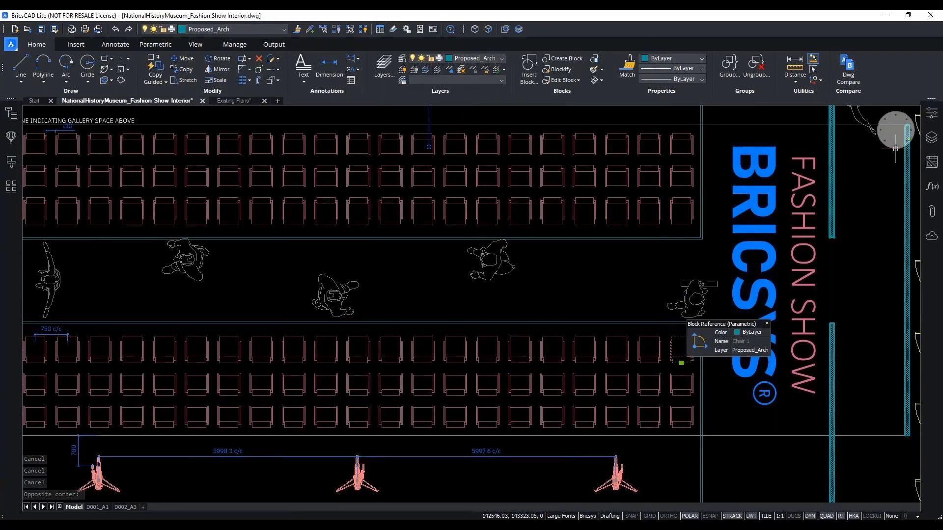
pyautogui.click(932, 114)
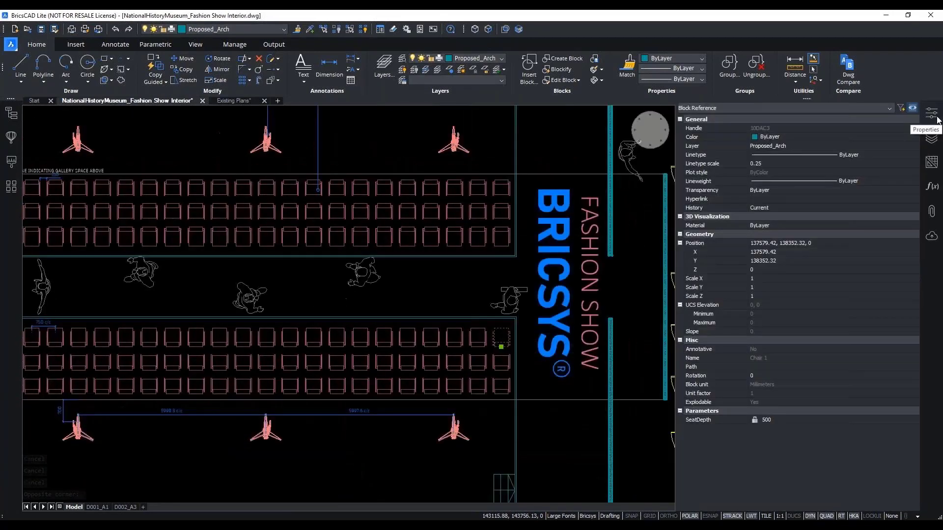
pyautogui.click(808, 206)
pyautogui.click(803, 207)
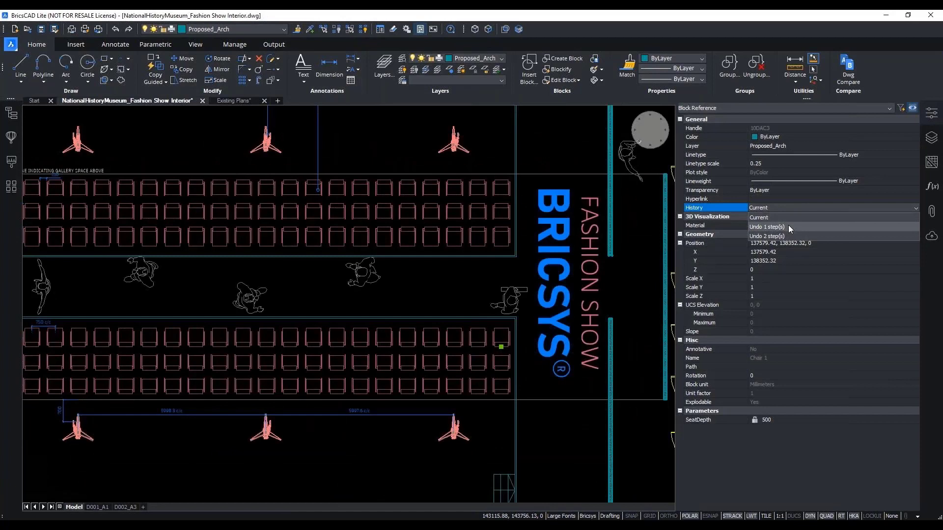
pyautogui.click(788, 226)
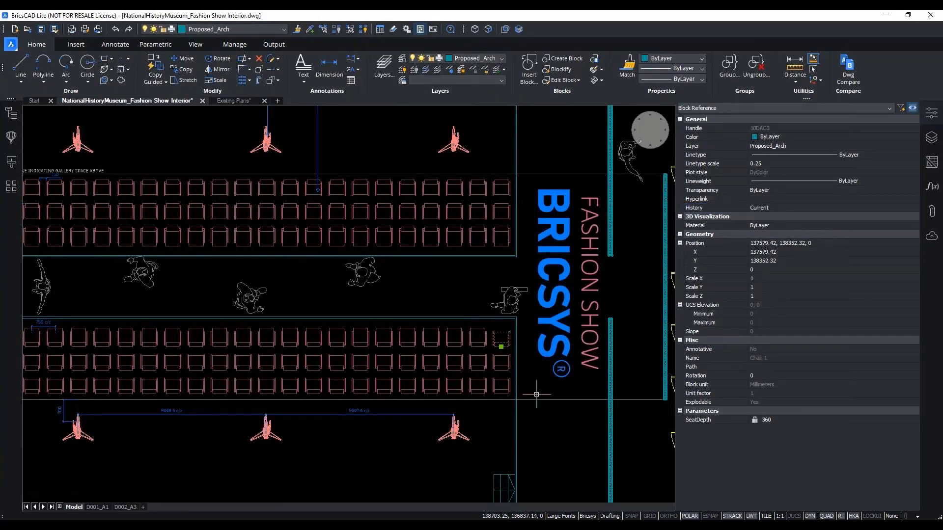
pyautogui.press('Escape')
pyautogui.press('Escape')
pyautogui.press('Escape')
pyautogui.press('Escape')
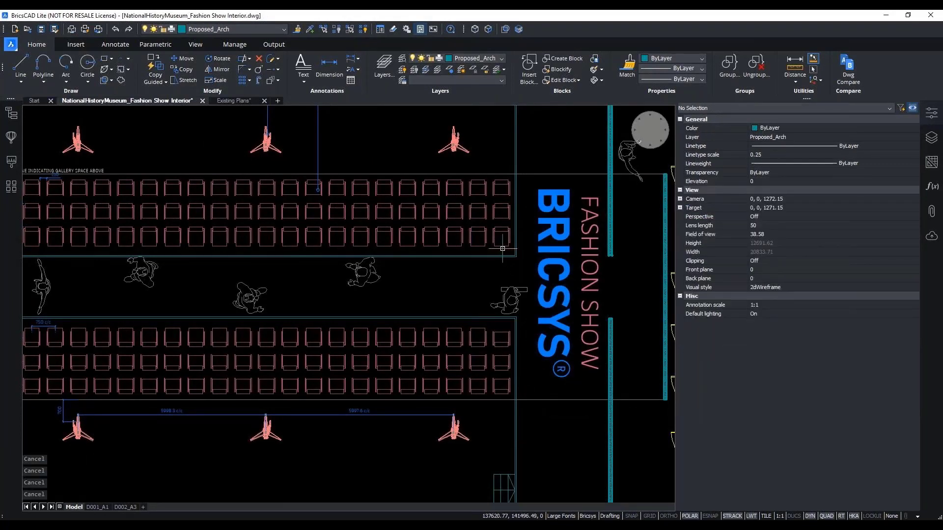
# Apply Undo 1 step(s) to the History of the upper seating block's front-row end chair, and close the object properties
pyautogui.click(503, 252)
pyautogui.click(498, 246)
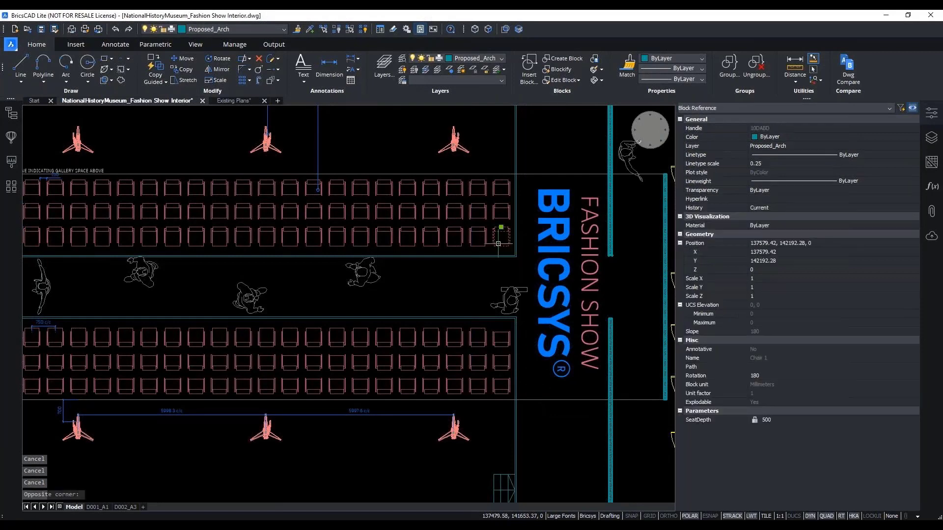
pyautogui.click(761, 207)
pyautogui.click(767, 229)
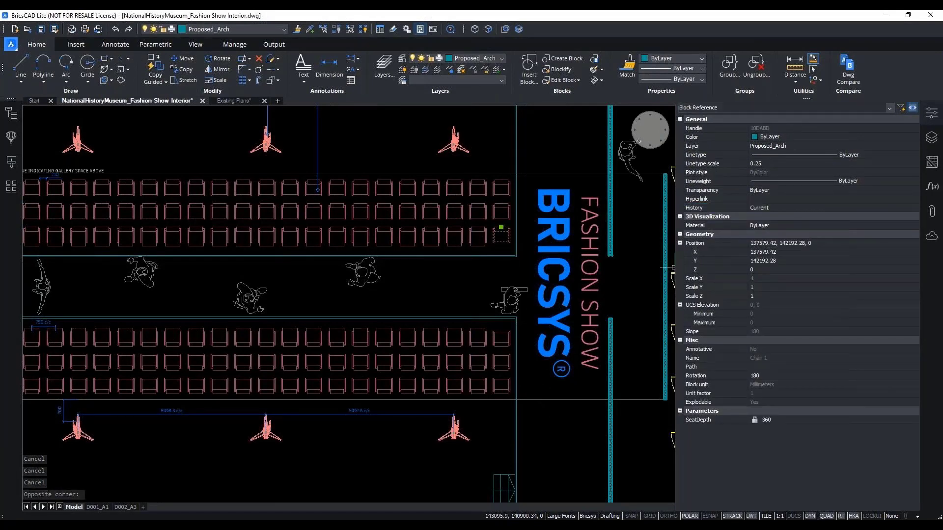
pyautogui.press('Escape')
pyautogui.press('Escape')
pyautogui.press('Escape')
pyautogui.press('Escape')
pyautogui.moveTo(572, 344); pyautogui.dragTo(645, 359, button='middle')
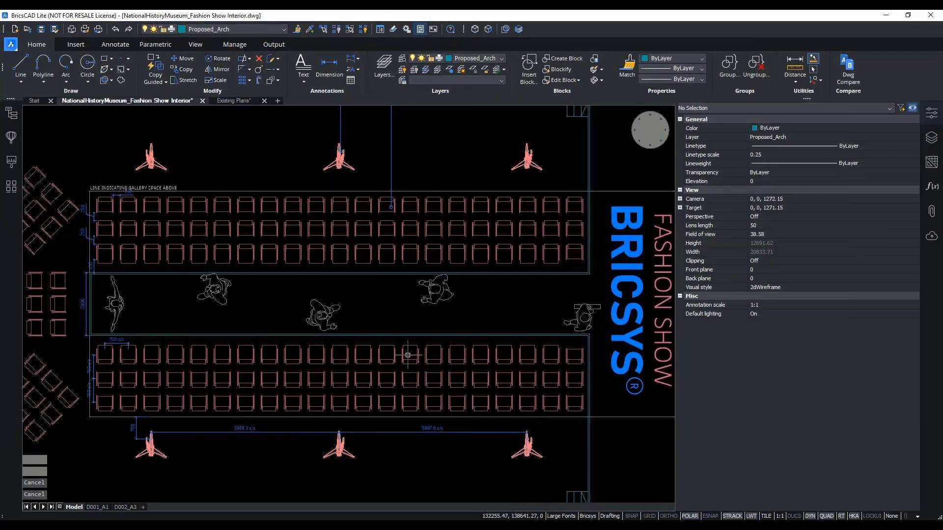
pyautogui.scroll(-2, 465, 331)
pyautogui.moveTo(465, 331); pyautogui.dragTo(501, 313, button='middle')
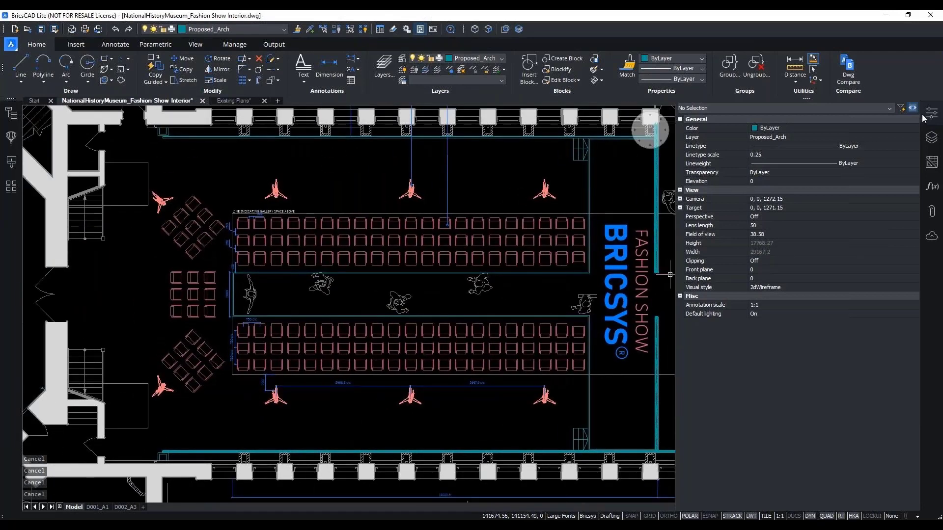
pyautogui.click(924, 116)
# Review the D001_A1 and D002_A3 layouts and the drawing's layout list, leaving the layouts unchanged
pyautogui.scroll(-4, 469, 330)
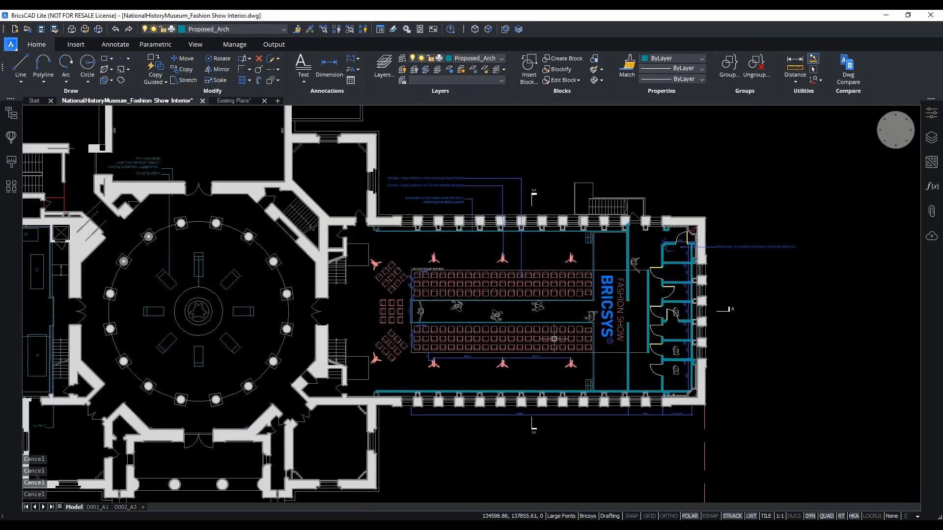
pyautogui.moveTo(562, 408); pyautogui.dragTo(564, 309, button='middle')
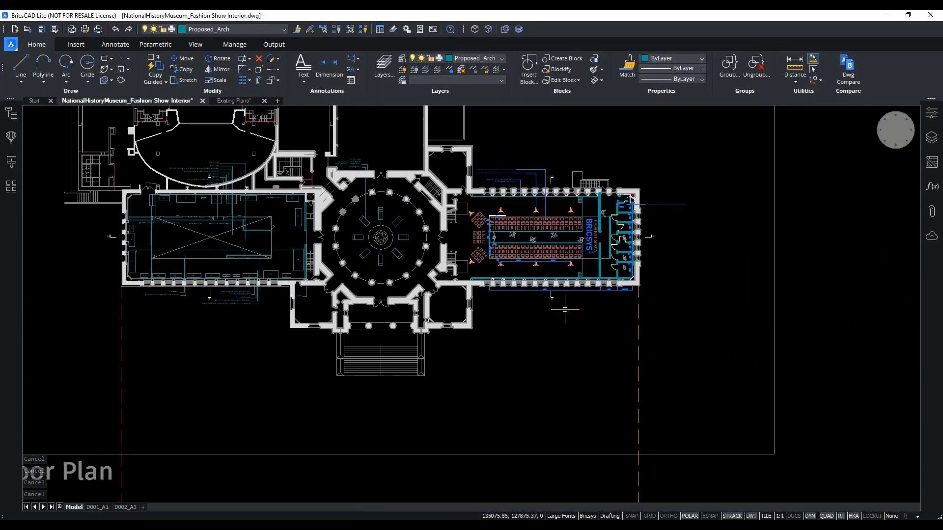
pyautogui.scroll(-1, 564, 309)
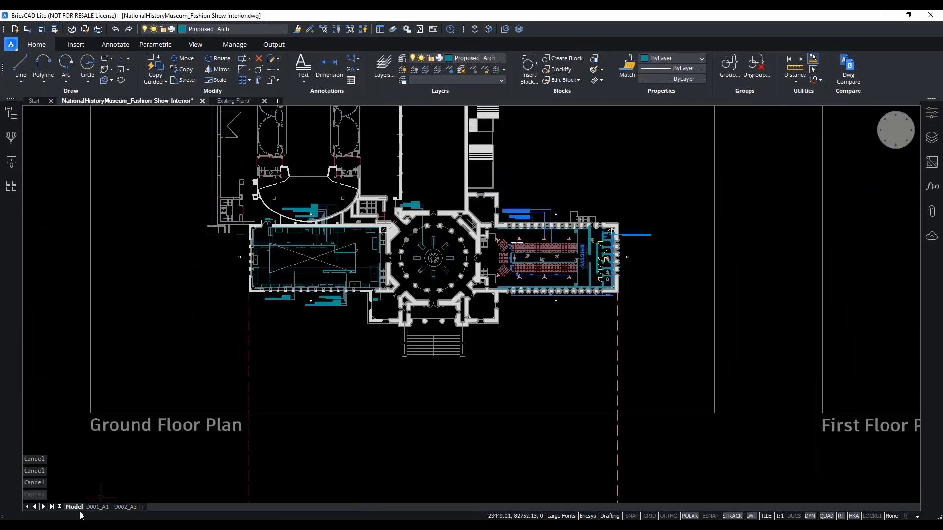
pyautogui.click(100, 508)
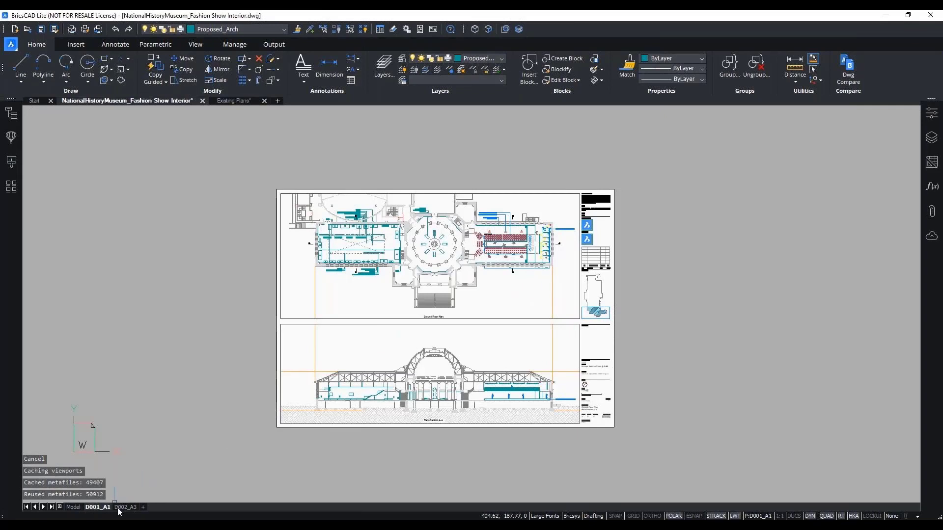
pyautogui.click(120, 508)
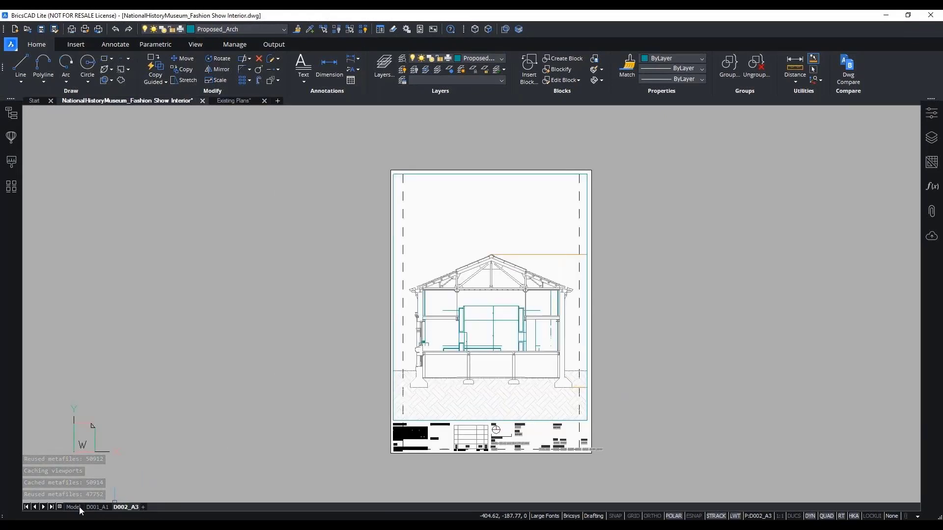
pyautogui.click(59, 507)
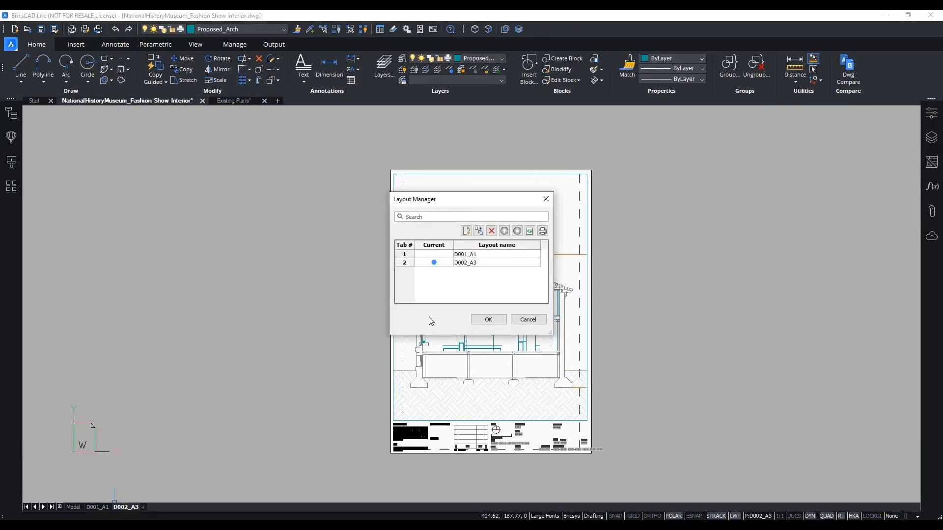
pyautogui.click(526, 319)
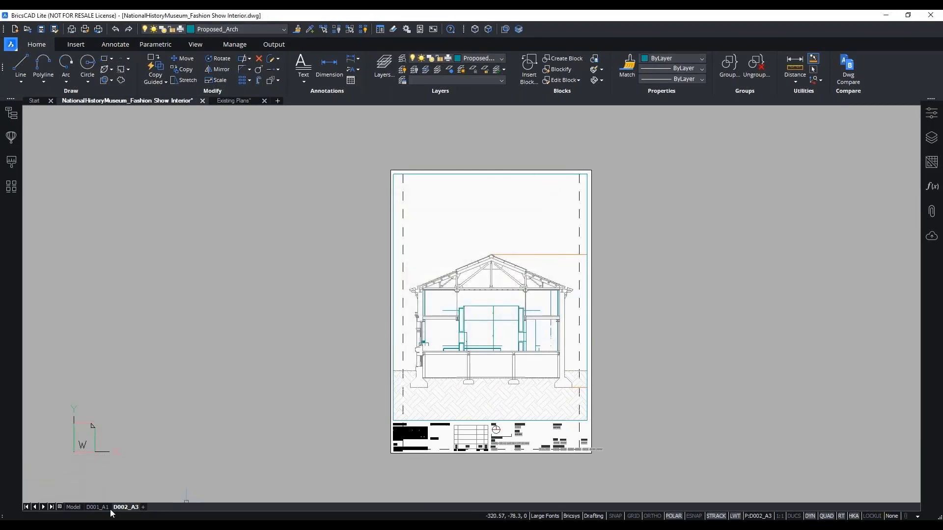
# Activate the D001_A1 layout and examine the Ground Floor Plan's seating, dressing rooms and dimension line
pyautogui.click(107, 508)
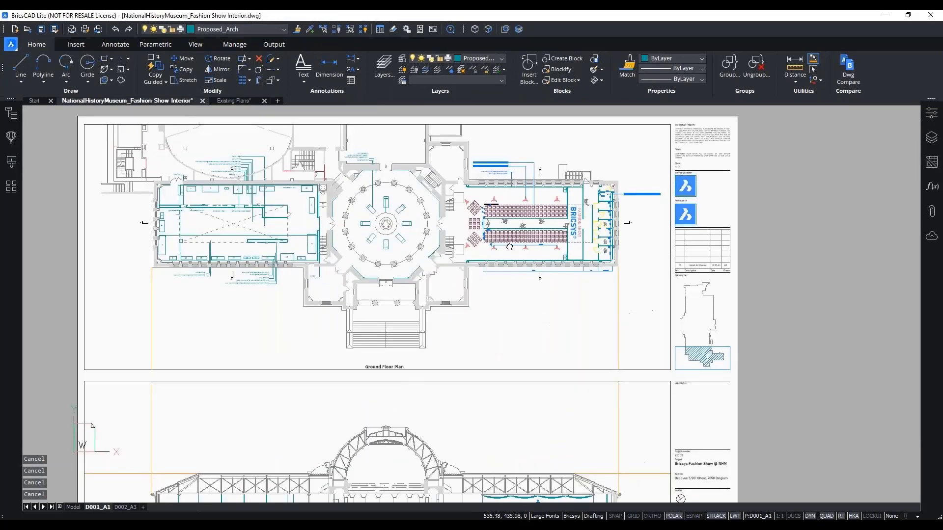
pyautogui.moveTo(509, 247); pyautogui.dragTo(537, 280, button='middle')
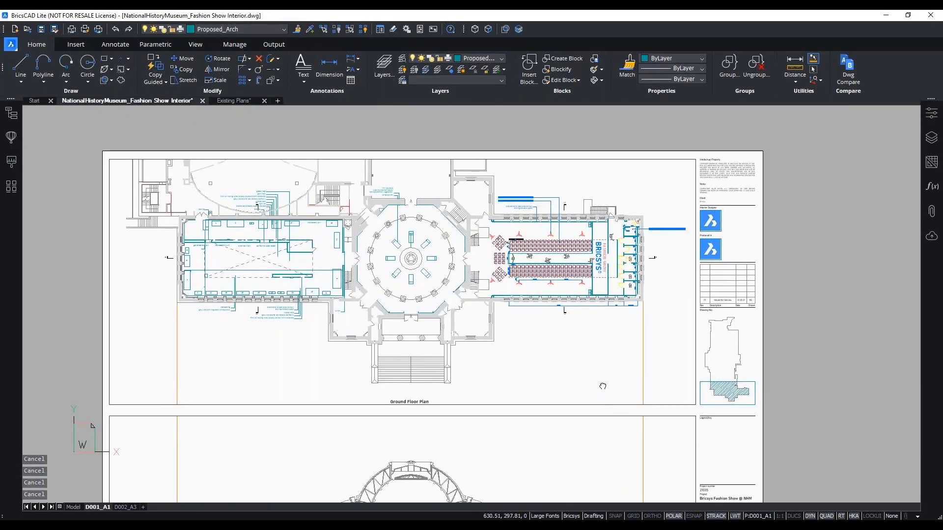
pyautogui.scroll(5, 582, 243)
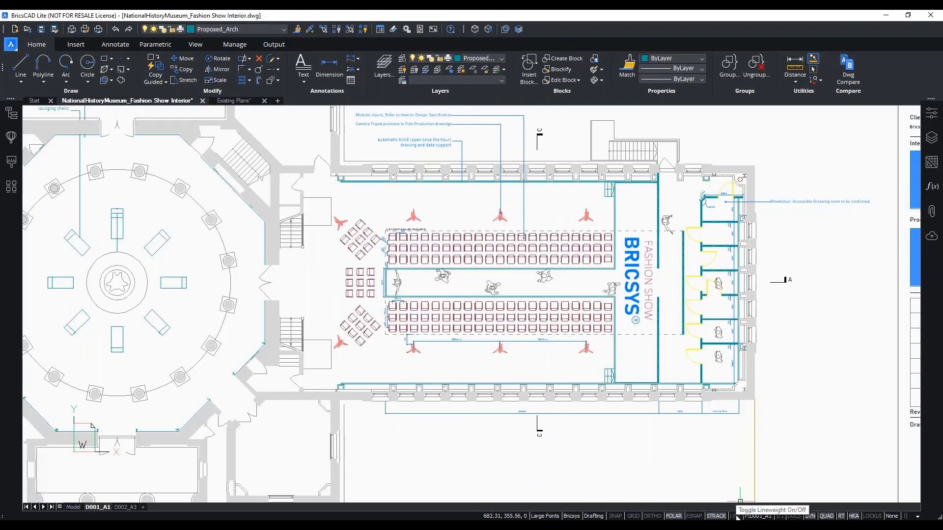
pyautogui.scroll(5, 704, 368)
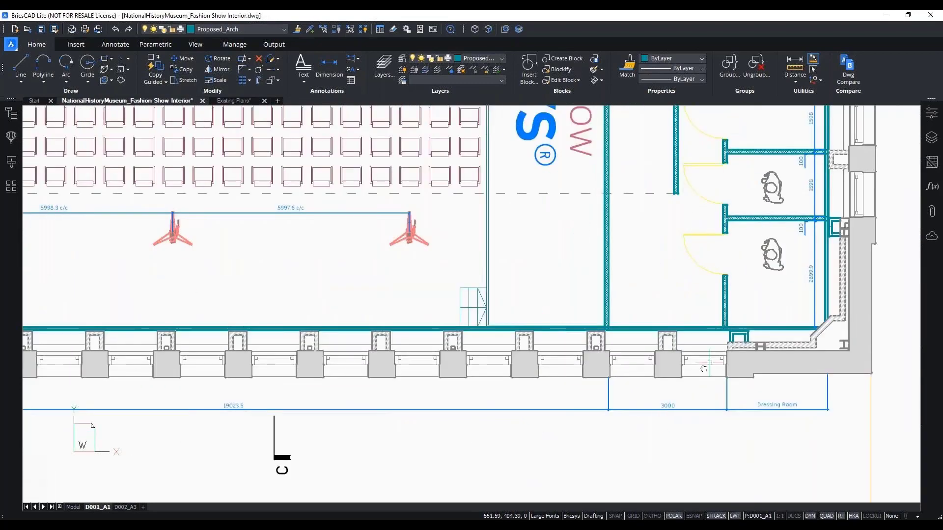
pyautogui.scroll(-10, 703, 368)
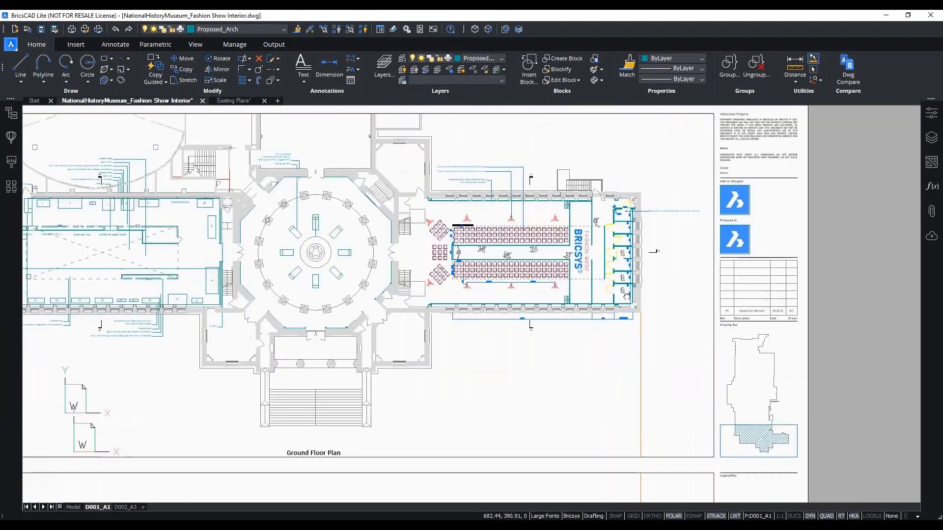
pyautogui.moveTo(626, 297); pyautogui.dragTo(625, 273, button='middle')
pyautogui.moveTo(600, 375); pyautogui.dragTo(618, 217, button='middle')
pyautogui.moveTo(619, 338); pyautogui.dragTo(618, 466, button='middle')
pyautogui.moveTo(592, 248)
pyautogui.mouseDown(button='middle')
pyautogui.moveTo(588, 400)
pyautogui.moveTo(587, 386)
pyautogui.mouseUp(button='middle')
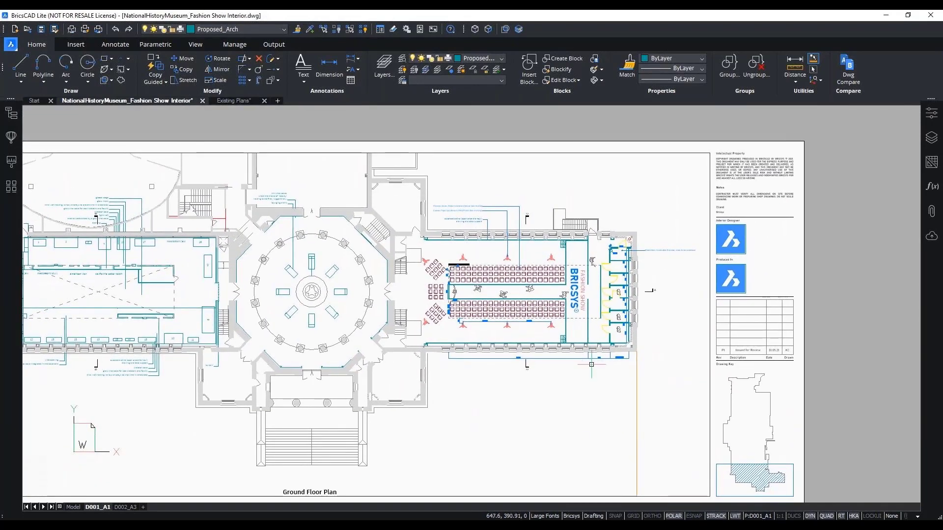
pyautogui.press('Escape')
pyautogui.press('Escape')
pyautogui.press('Escape')
pyautogui.press('Escape')
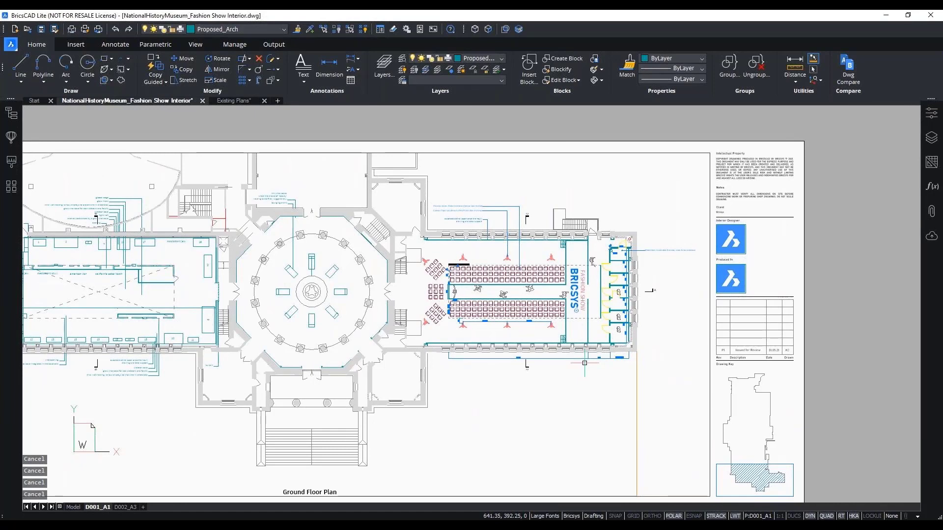
# Open the print setup for the D001_A1 layout and check the available printers, keeping Print As PDF.pc3
pyautogui.hotkey('ctrl', 'p')
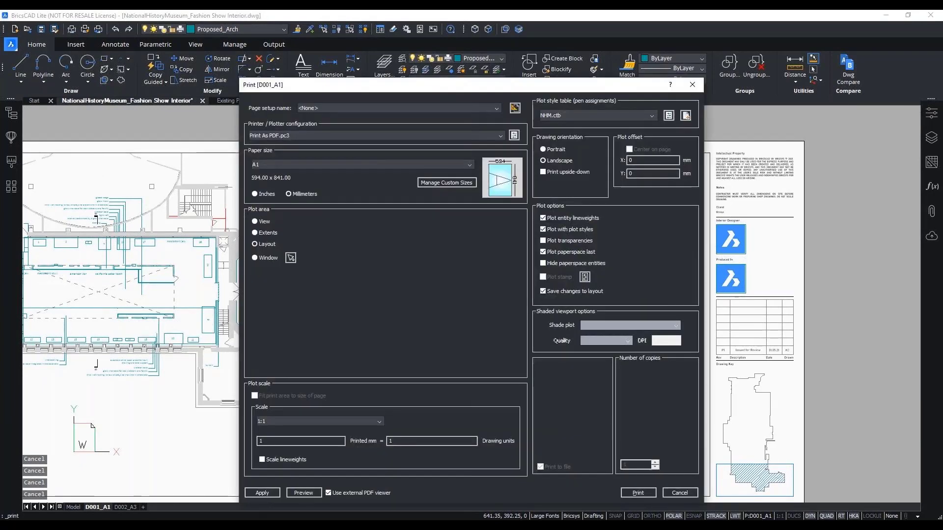
pyautogui.click(481, 136)
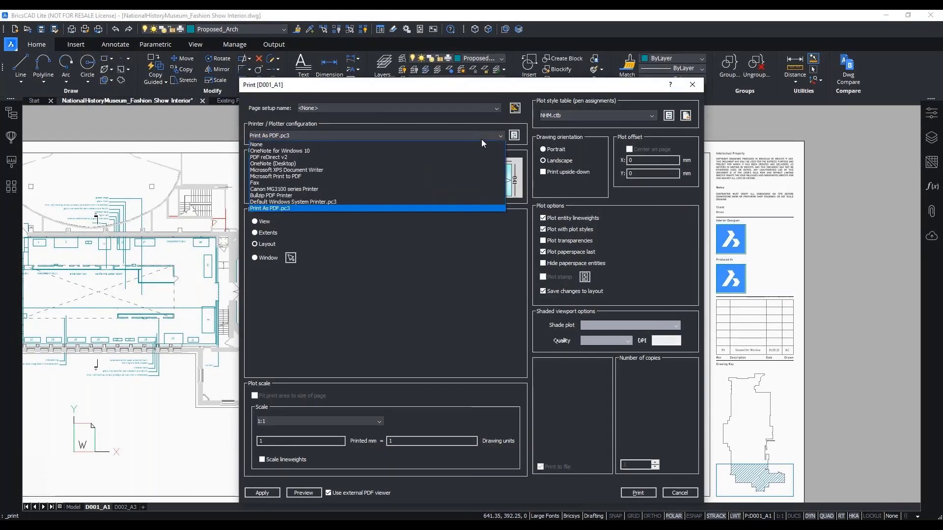
pyautogui.click(524, 216)
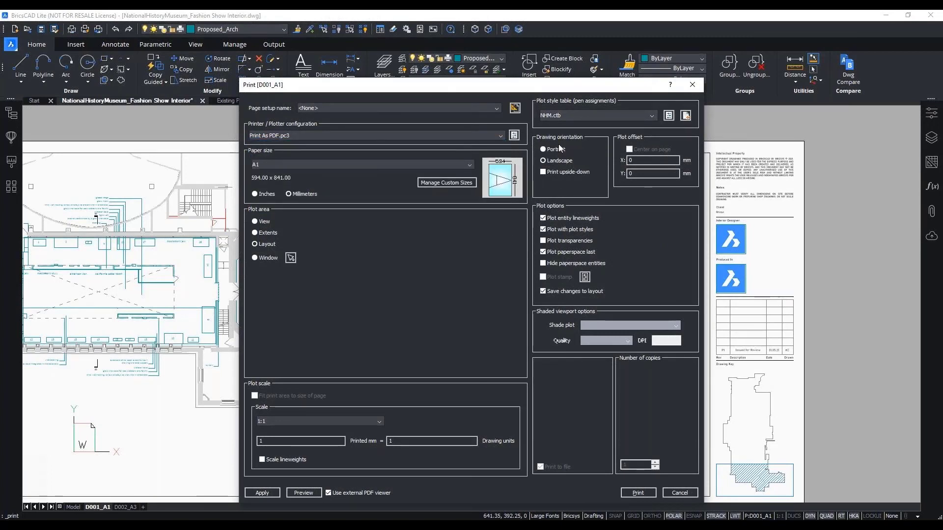
# Inspect the port and device settings in the Print As PDF.pc3 plotter configuration, and leave them unchanged
pyautogui.click(514, 135)
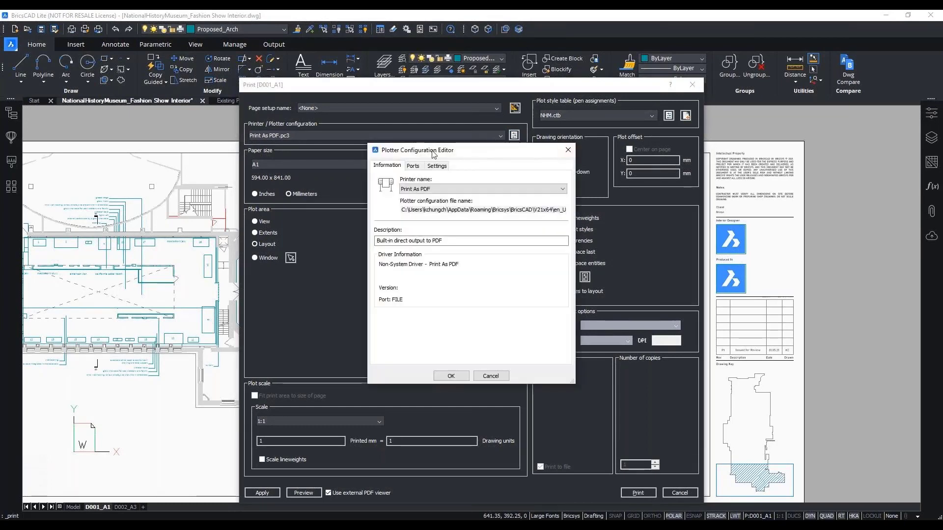
pyautogui.click(412, 166)
pyautogui.click(436, 166)
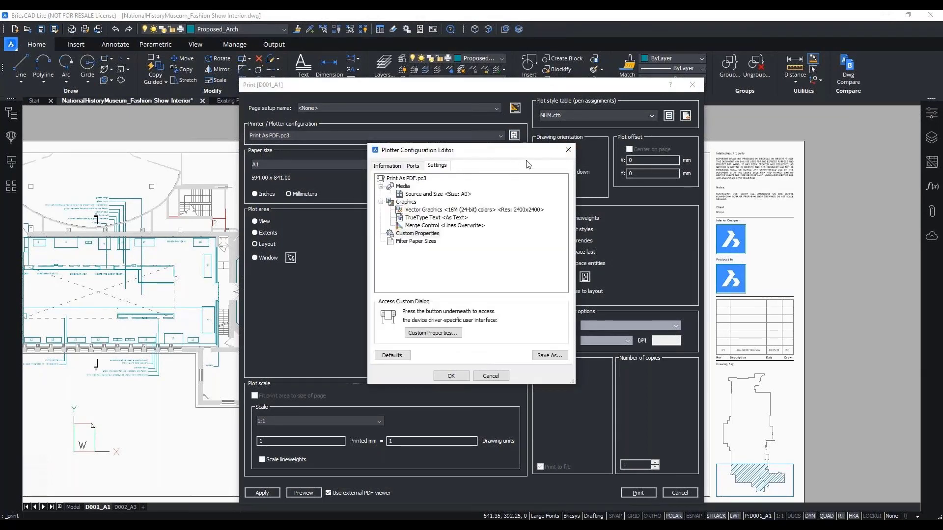
pyautogui.click(567, 149)
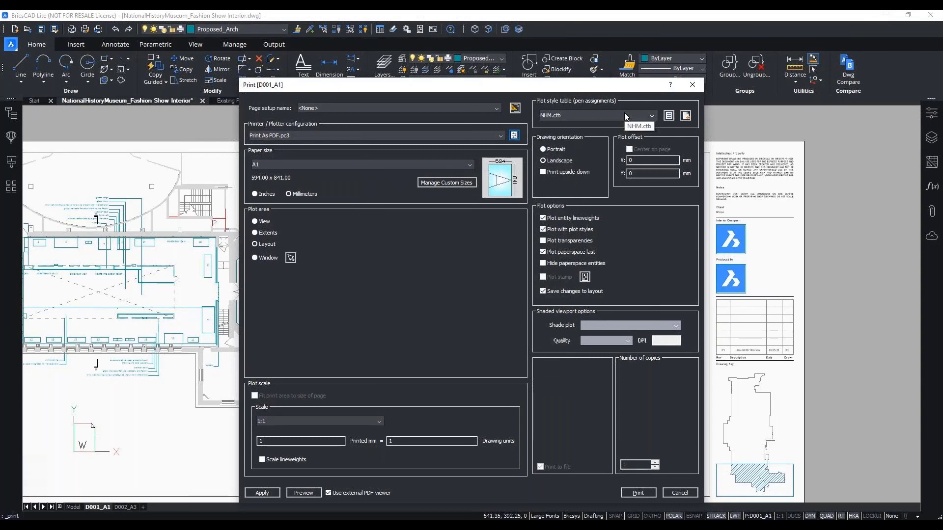
# Review the available plot style tables and the style properties of Colors 150, 152 and 154 in NHM.ctb, closing without saving
pyautogui.click(623, 115)
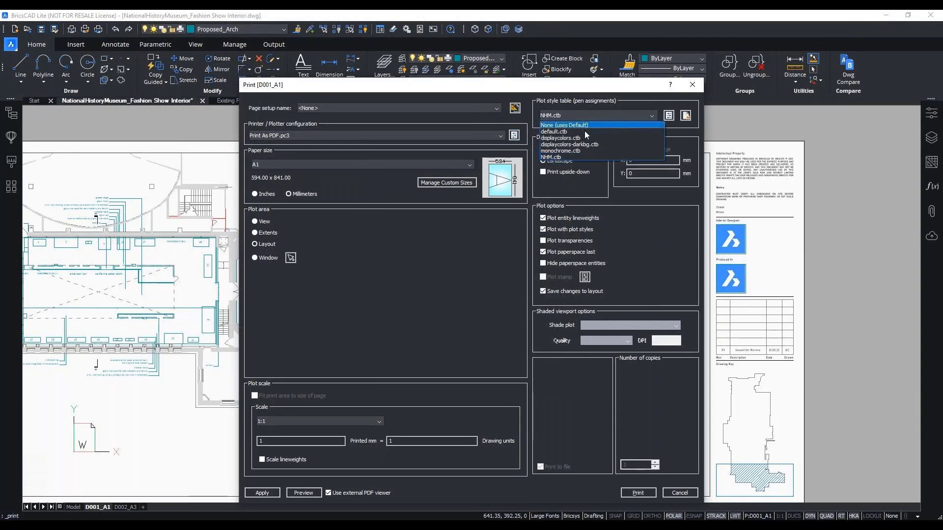
pyautogui.click(655, 116)
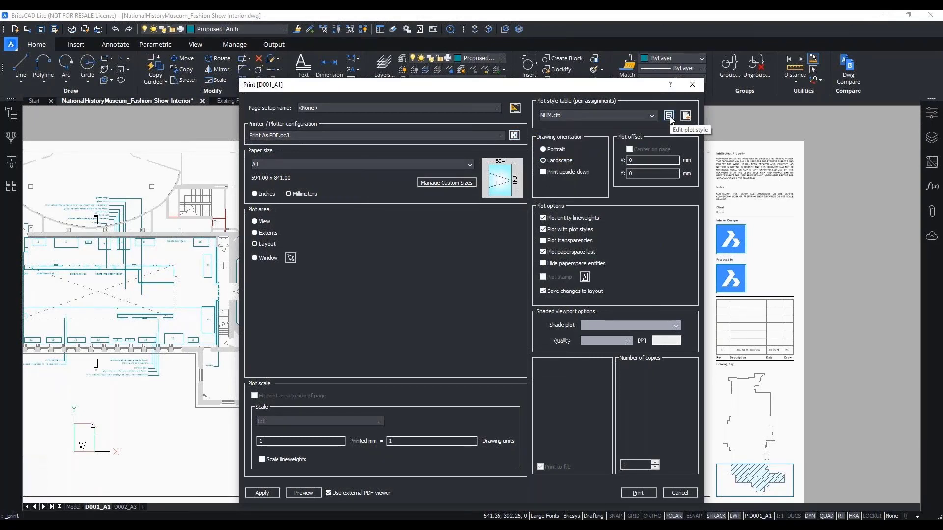
pyautogui.click(669, 116)
pyautogui.click(376, 182)
pyautogui.scroll(-5, 438, 234)
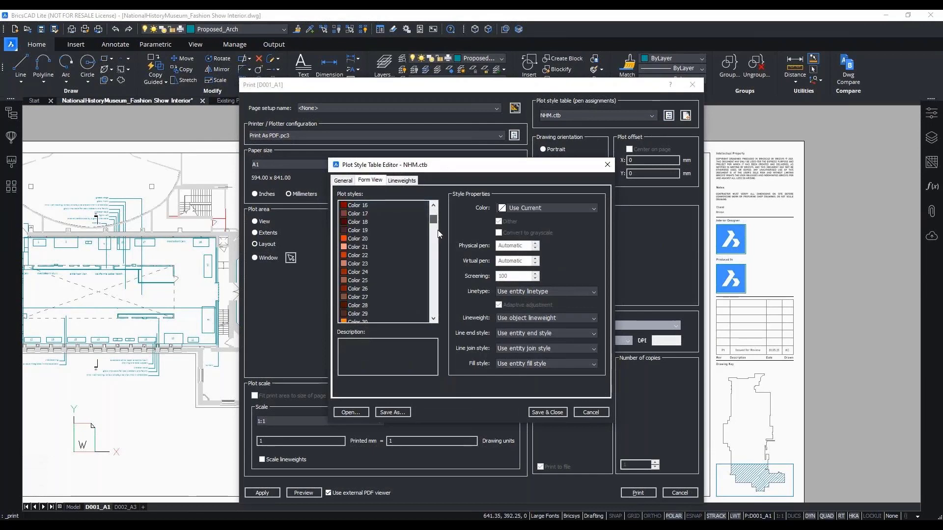
pyautogui.moveTo(433, 222); pyautogui.dragTo(443, 284)
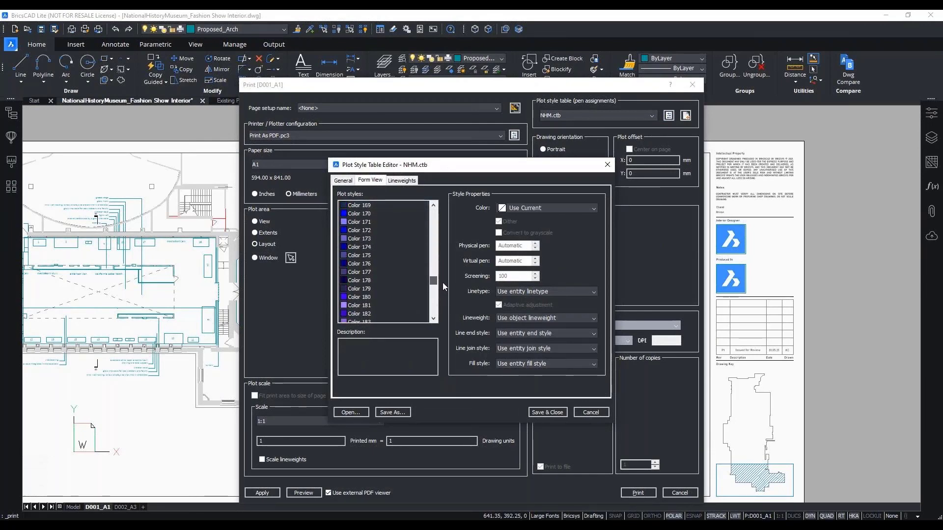
pyautogui.scroll(9, 376, 243)
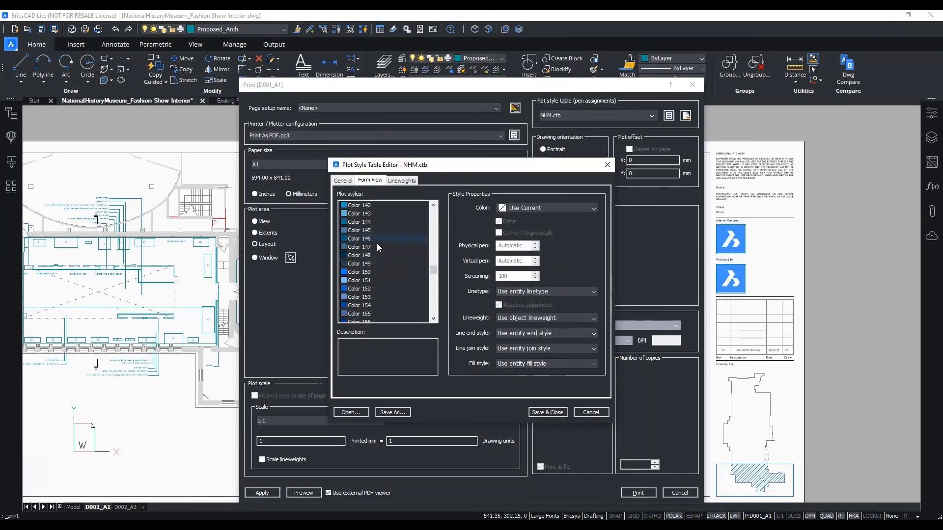
pyautogui.click(373, 272)
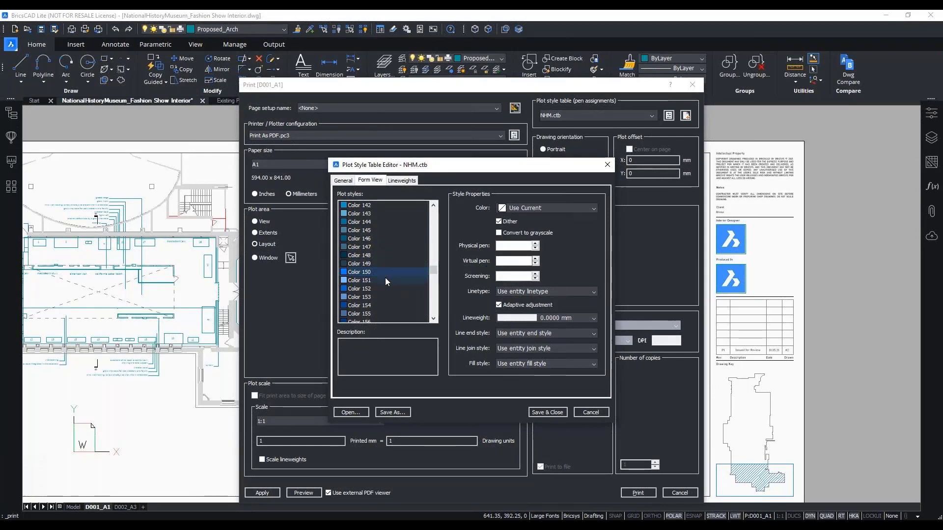
pyautogui.click(386, 289)
pyautogui.click(383, 304)
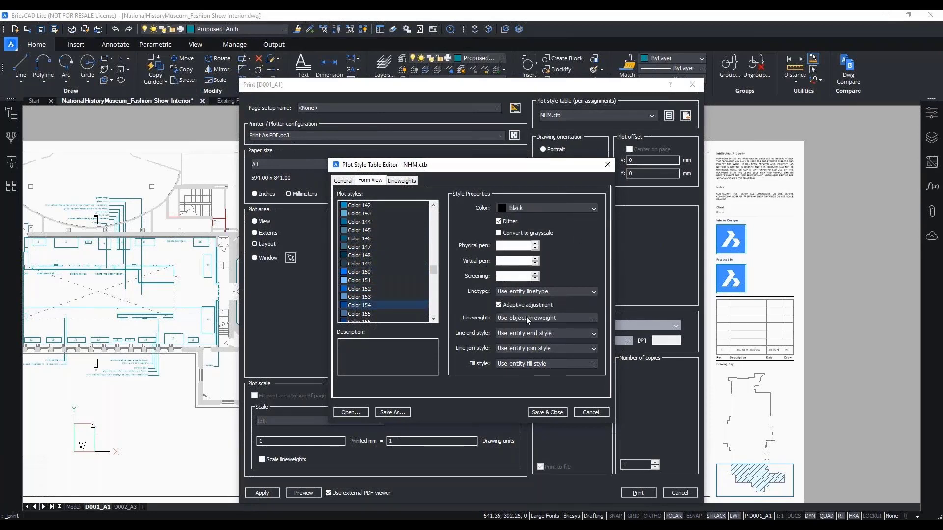
pyautogui.click(597, 414)
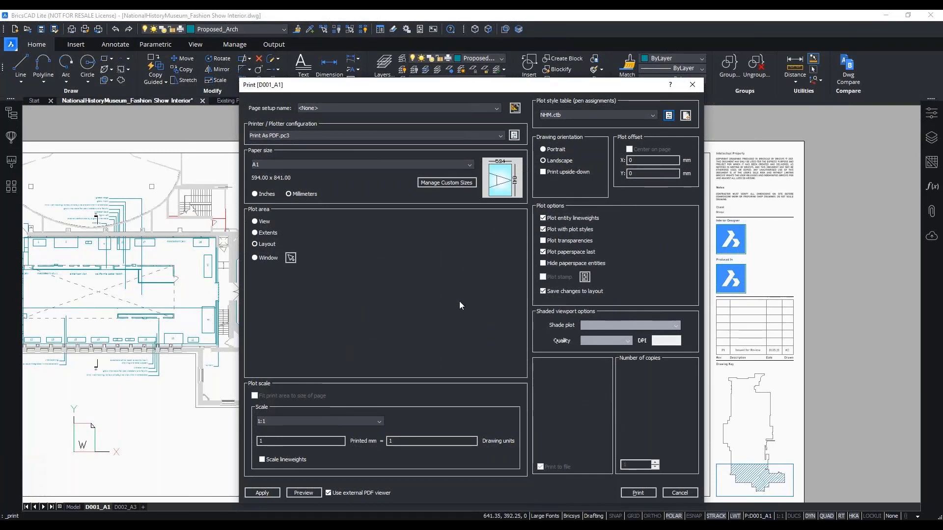
# Preview the D001_A1 print in the external PDF viewer and collapse the viewer's tools pane
pyautogui.click(366, 496)
pyautogui.click(329, 493)
pyautogui.click(303, 493)
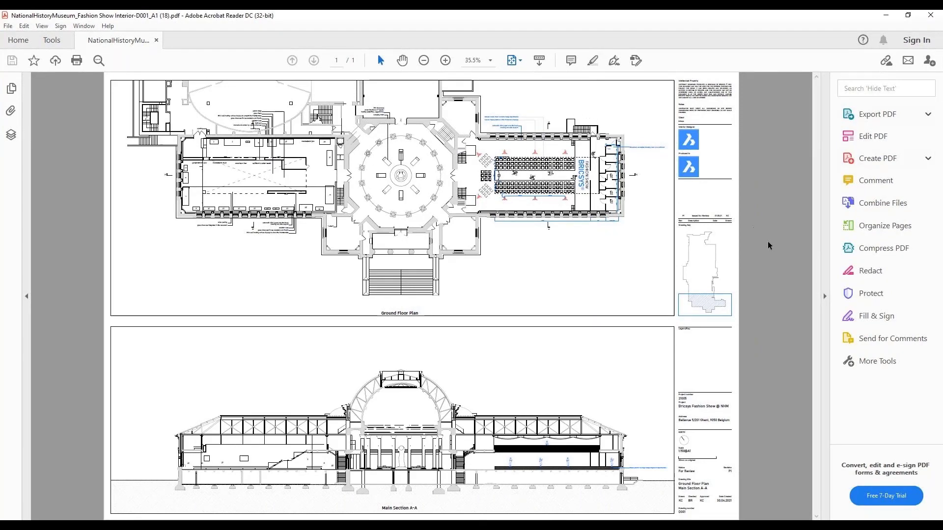
pyautogui.click(825, 296)
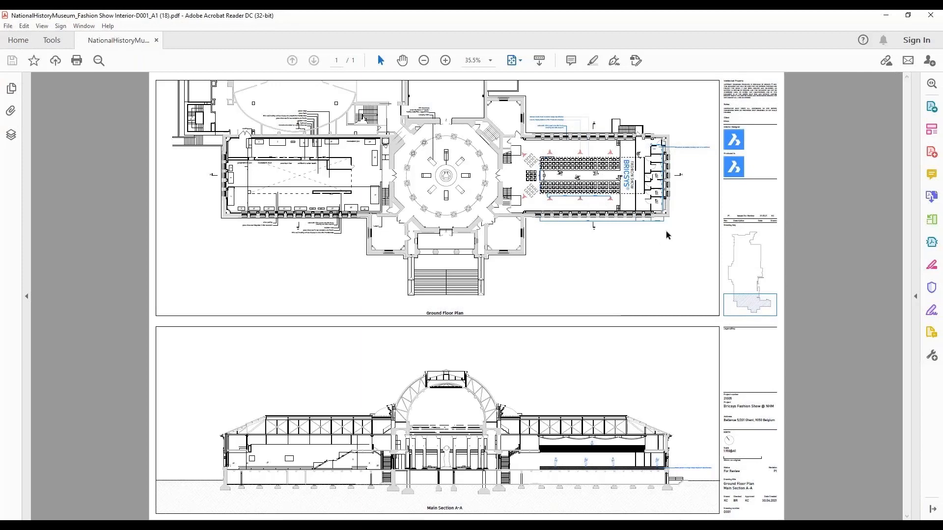
# Examine the lineweights and hatching of the dressing-room doors and partitions in the PDF's Ground Floor Plan
pyautogui.keyDown('ctrl'); pyautogui.scroll(5, 663, 150); pyautogui.keyUp('ctrl')
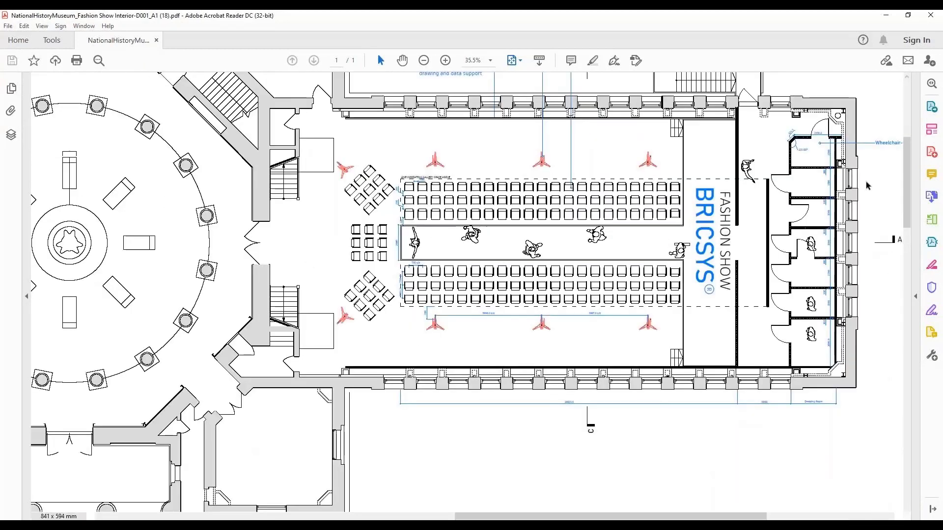
pyautogui.keyDown('ctrl'); pyautogui.scroll(8, 869, 327); pyautogui.keyUp('ctrl')
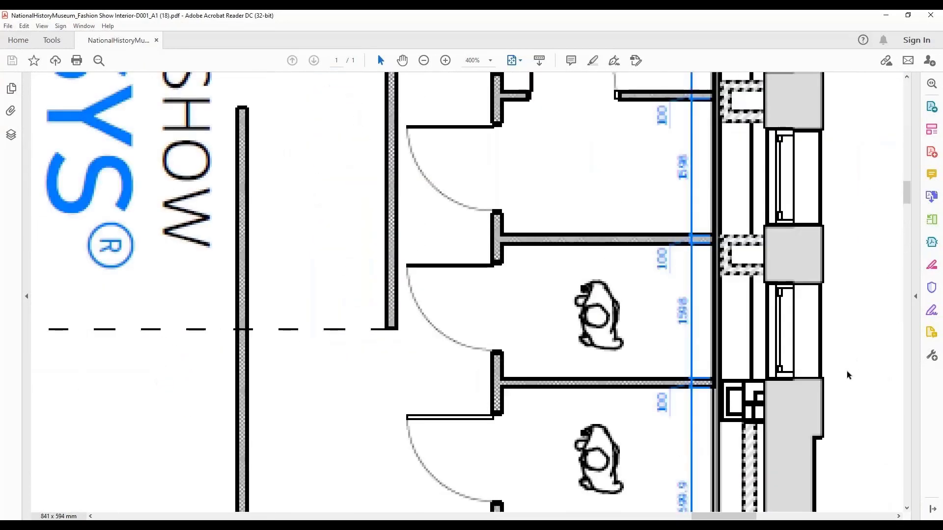
pyautogui.scroll(1, 381, 305)
pyautogui.keyDown('ctrl'); pyautogui.scroll(1, 445, 353); pyautogui.keyUp('ctrl')
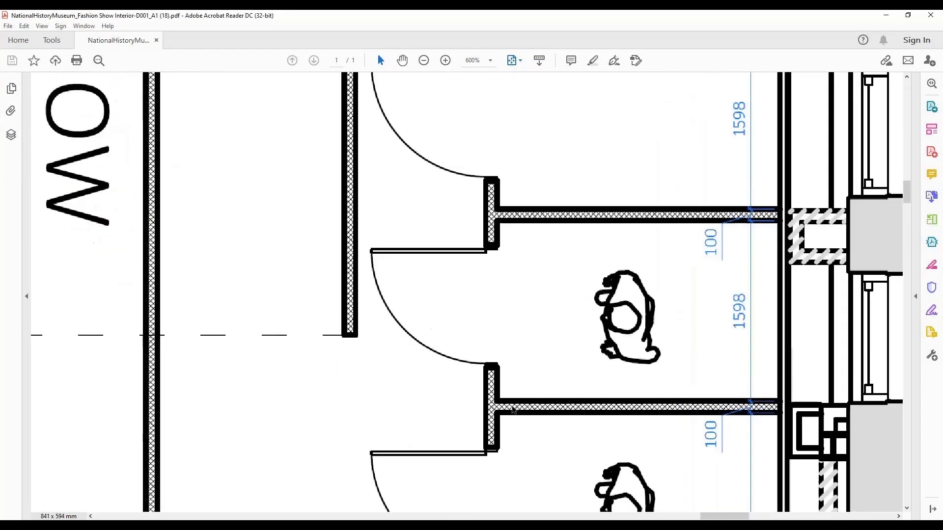
pyautogui.keyDown('ctrl'); pyautogui.scroll(4, 512, 408); pyautogui.keyUp('ctrl')
pyautogui.scroll(-1, 427, 290)
pyautogui.keyDown('ctrl'); pyautogui.scroll(-2, 418, 285); pyautogui.keyUp('ctrl')
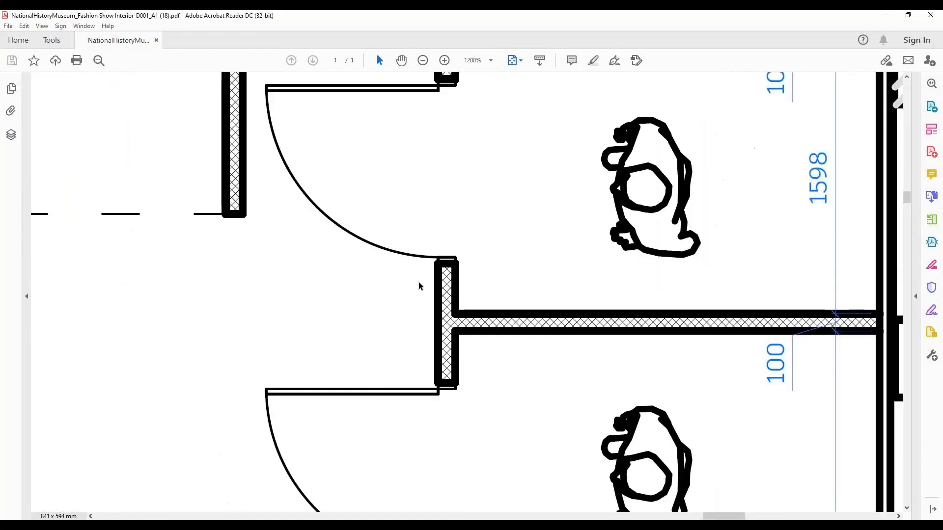
# Examine the exterior wall corner beside the dressing rooms and the dimension line below it in the PDF
pyautogui.keyDown('ctrl'); pyautogui.scroll(-2, 419, 285); pyautogui.keyUp('ctrl')
pyautogui.scroll(-3, 450, 470)
pyautogui.keyDown('ctrl'); pyautogui.scroll(3, 453, 419); pyautogui.keyUp('ctrl')
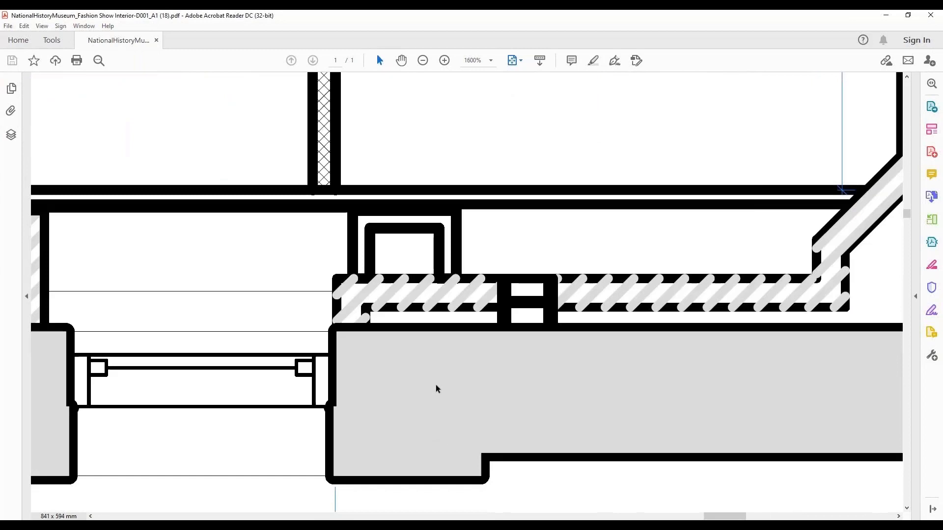
pyautogui.keyDown('ctrl'); pyautogui.scroll(-1, 436, 388); pyautogui.keyUp('ctrl')
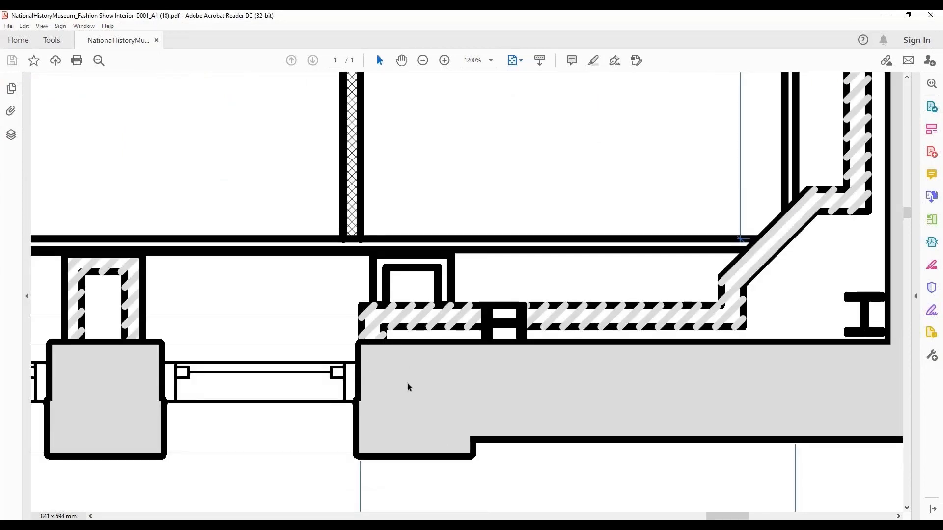
pyautogui.keyDown('ctrl'); pyautogui.scroll(-1, 423, 384); pyautogui.keyUp('ctrl')
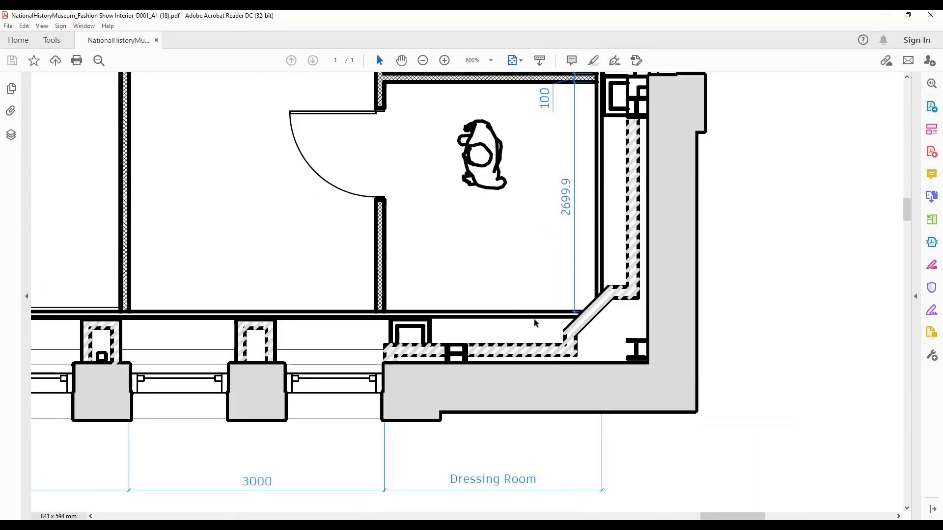
pyautogui.keyDown('ctrl'); pyautogui.scroll(-1, 560, 287); pyautogui.keyUp('ctrl')
pyautogui.keyDown('ctrl'); pyautogui.scroll(1, 471, 390); pyautogui.keyUp('ctrl')
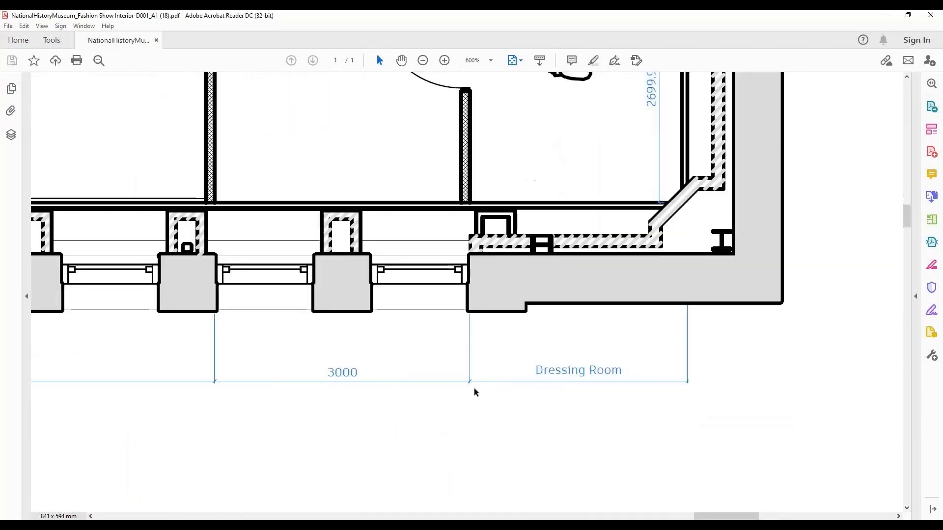
pyautogui.keyDown('ctrl'); pyautogui.scroll(-5, 540, 344); pyautogui.keyUp('ctrl')
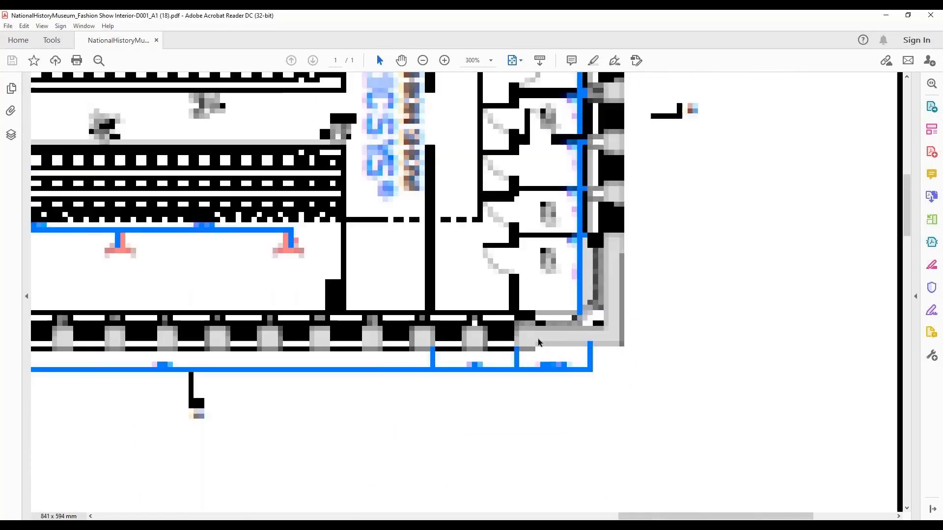
pyautogui.keyDown('ctrl'); pyautogui.scroll(-2, 589, 239); pyautogui.keyUp('ctrl')
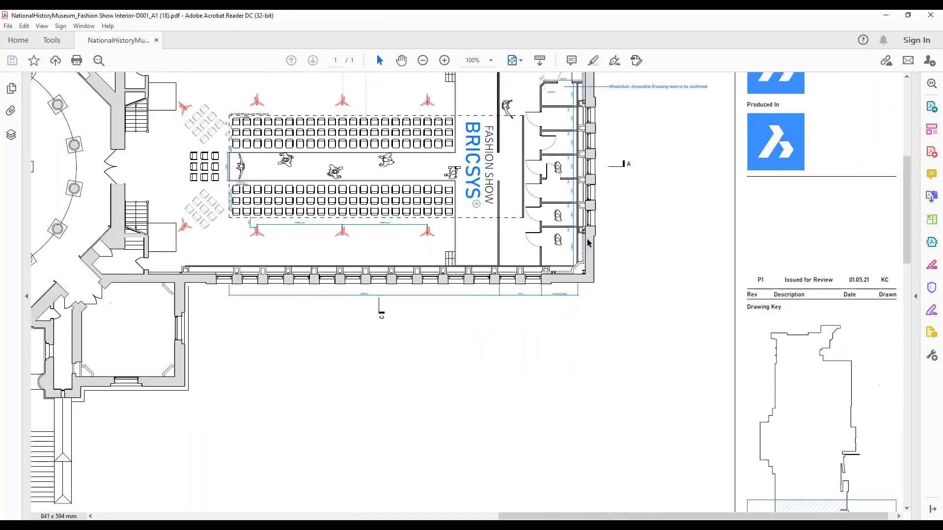
pyautogui.keyDown('ctrl'); pyautogui.scroll(-2, 600, 240); pyautogui.keyUp('ctrl')
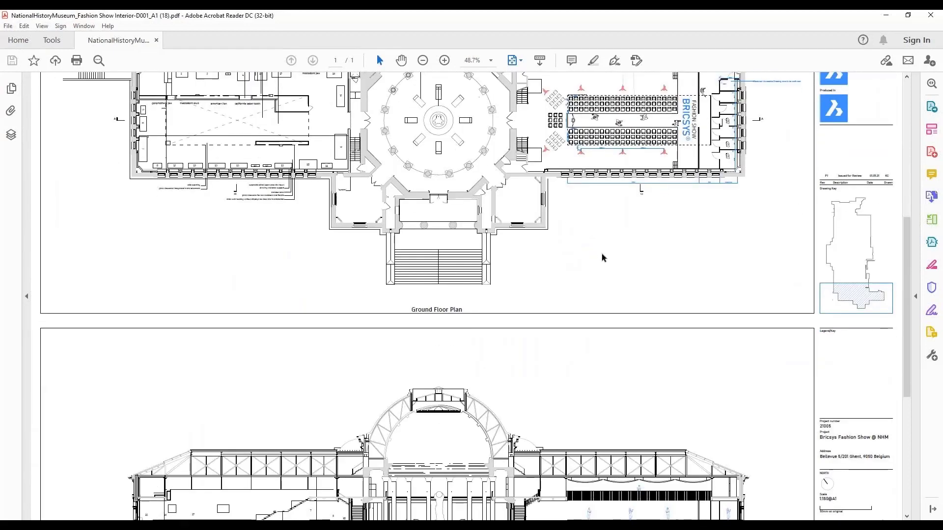
# Examine the raised platform and floor structure in the PDF's Main Section A-A, and restore the full-page view
pyautogui.scroll(-3, 602, 254)
pyautogui.keyDown('ctrl'); pyautogui.scroll(9, 657, 387); pyautogui.keyUp('ctrl')
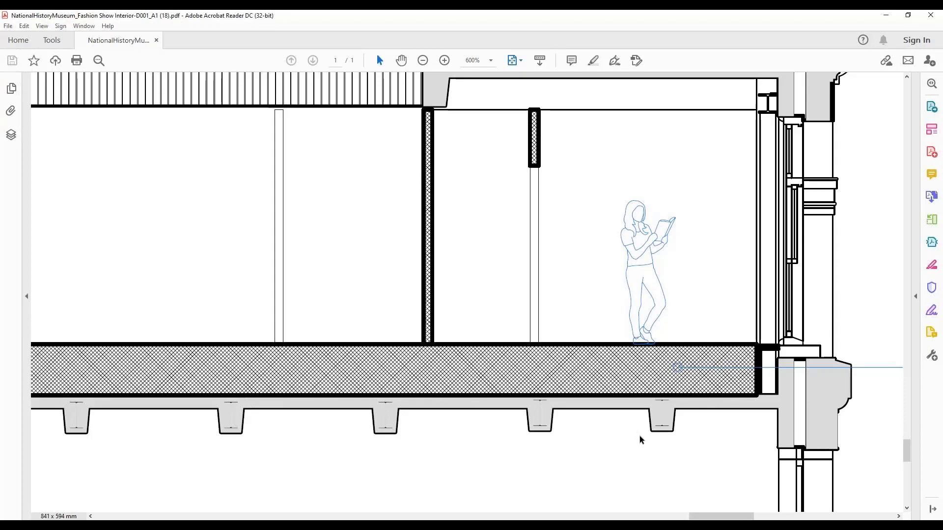
pyautogui.keyDown('ctrl'); pyautogui.scroll(1, 715, 416); pyautogui.keyUp('ctrl')
pyautogui.keyDown('ctrl'); pyautogui.scroll(2, 716, 417); pyautogui.keyUp('ctrl')
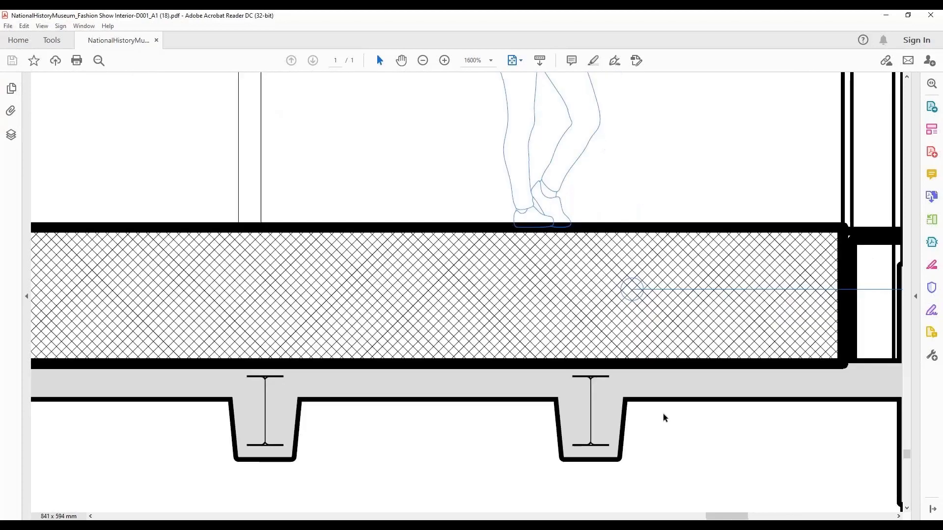
pyautogui.keyDown('ctrl'); pyautogui.scroll(-3, 662, 417); pyautogui.keyUp('ctrl')
pyautogui.keyDown('ctrl'); pyautogui.scroll(-4, 632, 372); pyautogui.keyUp('ctrl')
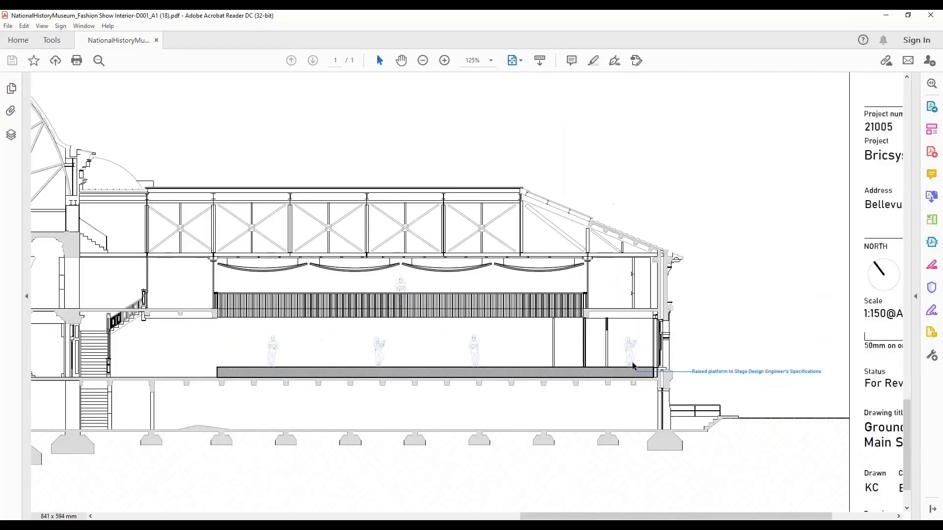
pyautogui.keyDown('ctrl'); pyautogui.scroll(3, 393, 236); pyautogui.keyUp('ctrl')
pyautogui.keyDown('ctrl'); pyautogui.scroll(-6, 425, 267); pyautogui.keyUp('ctrl')
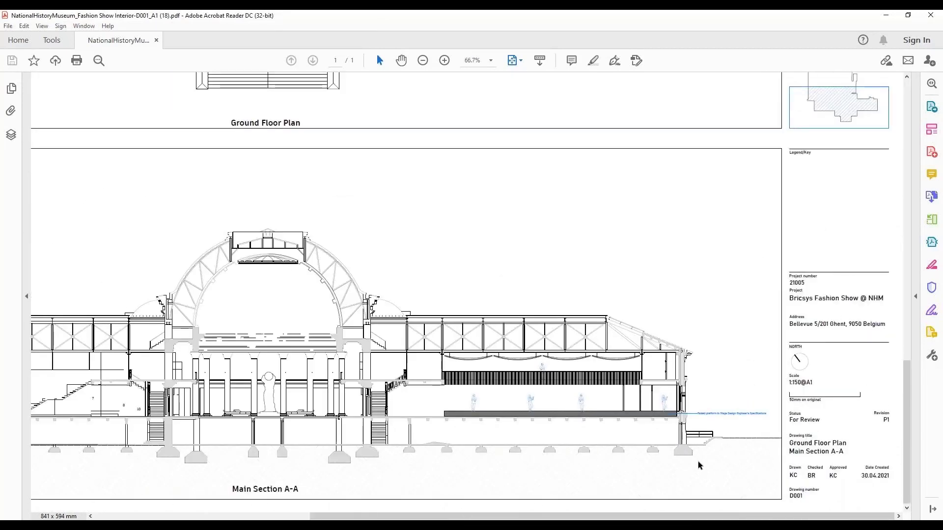
pyautogui.click(601, 526)
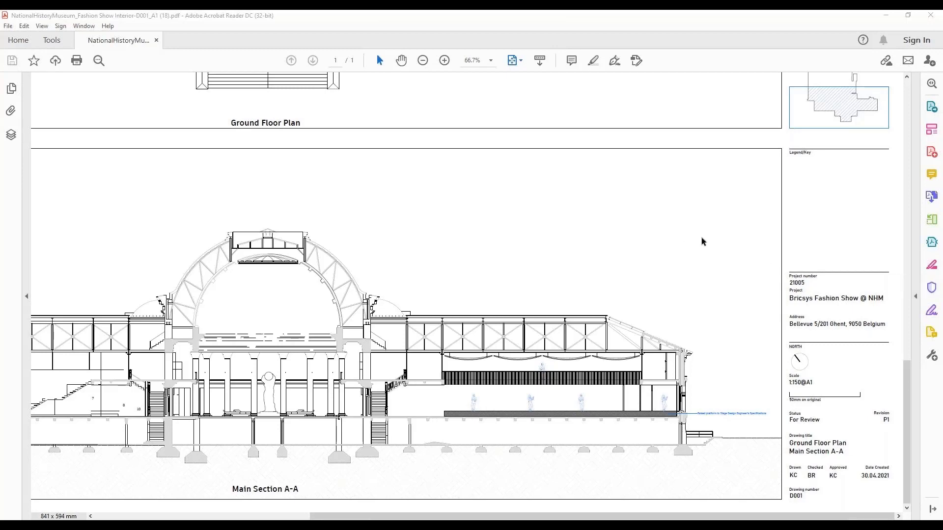
pyautogui.hotkey('ctrl', '0')
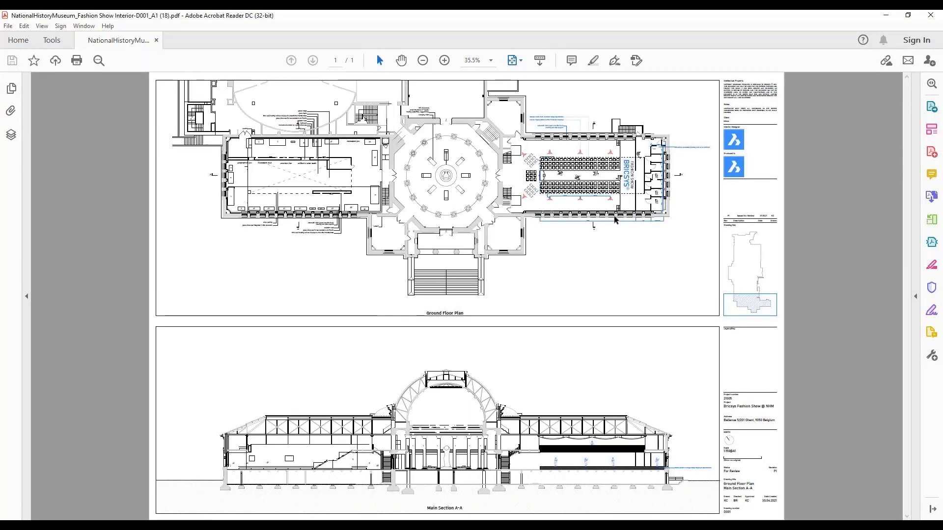